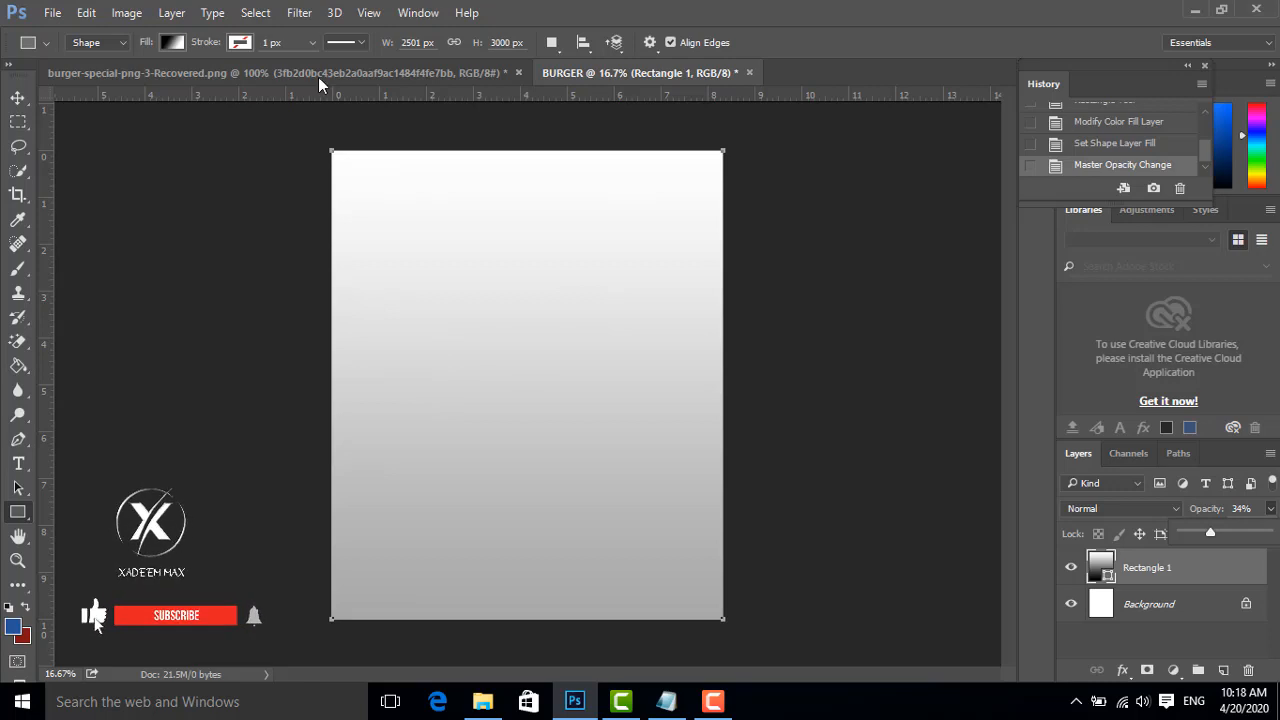
# - Copy the cola splash layer from the burger PNG document into the BURGER document and place it around the middle of the page
pyautogui.click(277, 67)
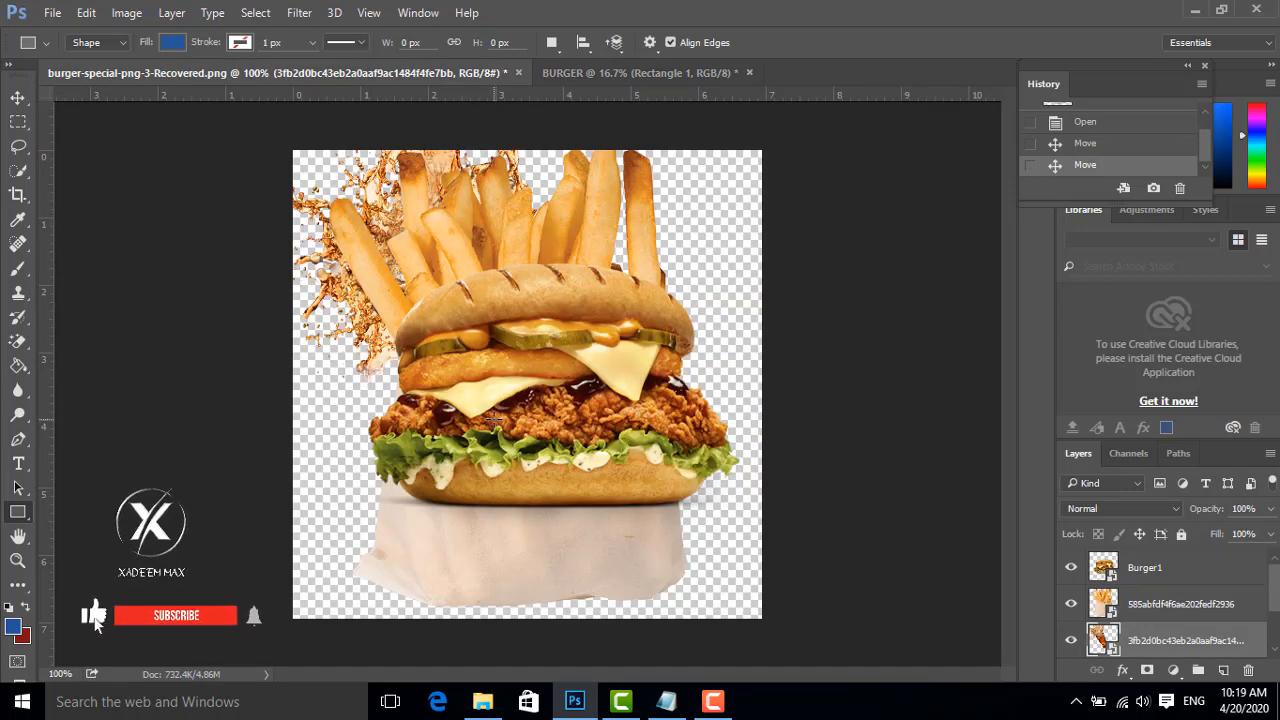
pyautogui.click(15, 99)
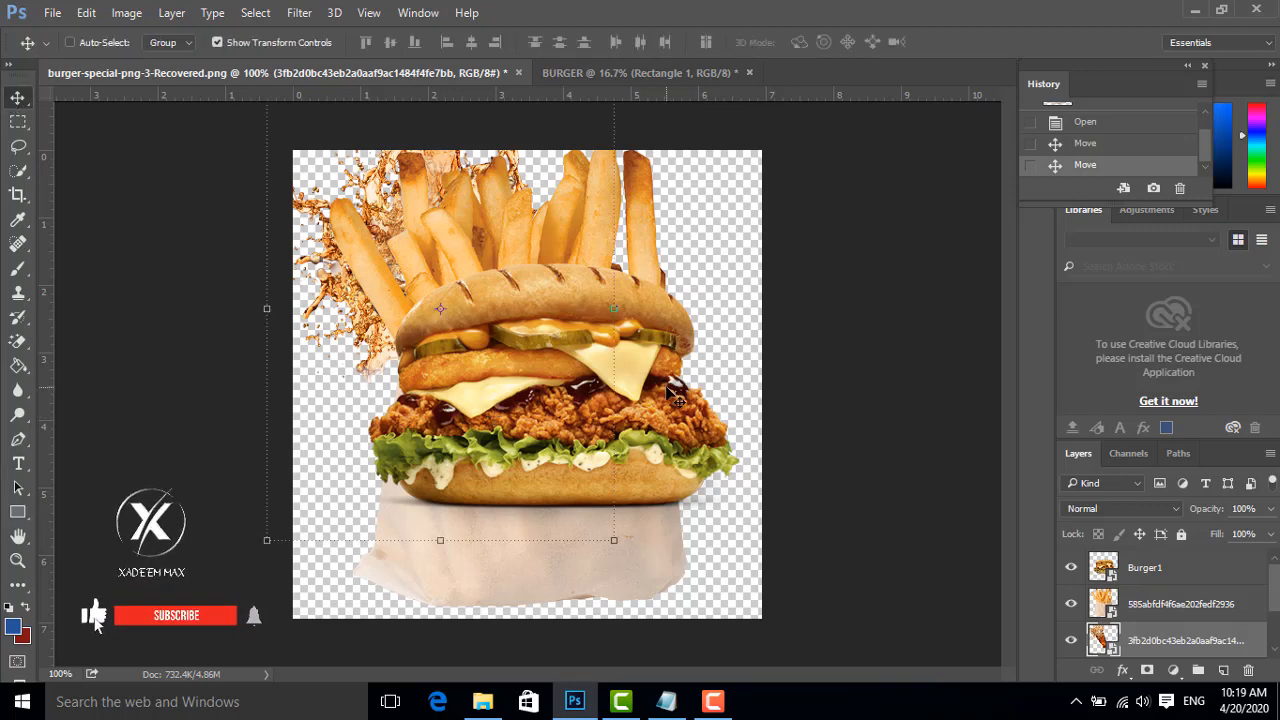
pyautogui.moveTo(507, 349); pyautogui.dragTo(445, 545)
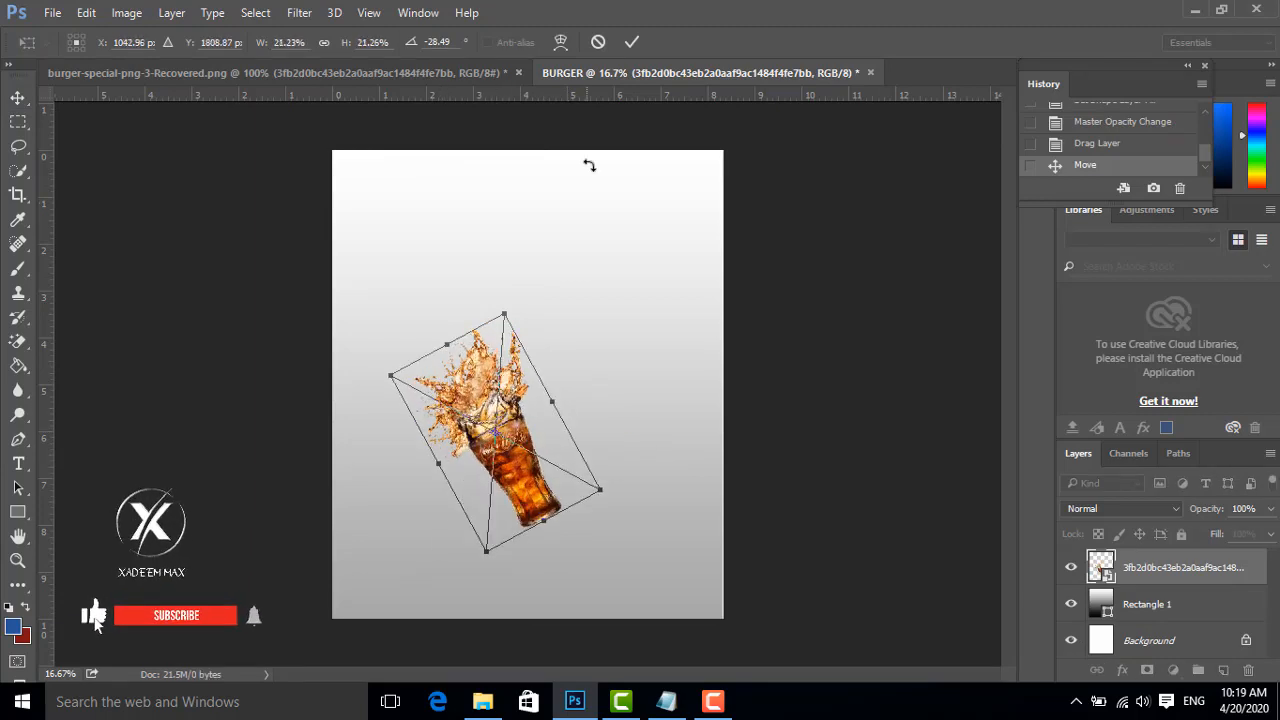
pyautogui.click(631, 42)
pyautogui.moveTo(515, 436); pyautogui.dragTo(505, 391)
# - Copy the fries layer from the burger PNG document into BURGER, scale it down and place it over the cola glass's right side
pyautogui.click(398, 80)
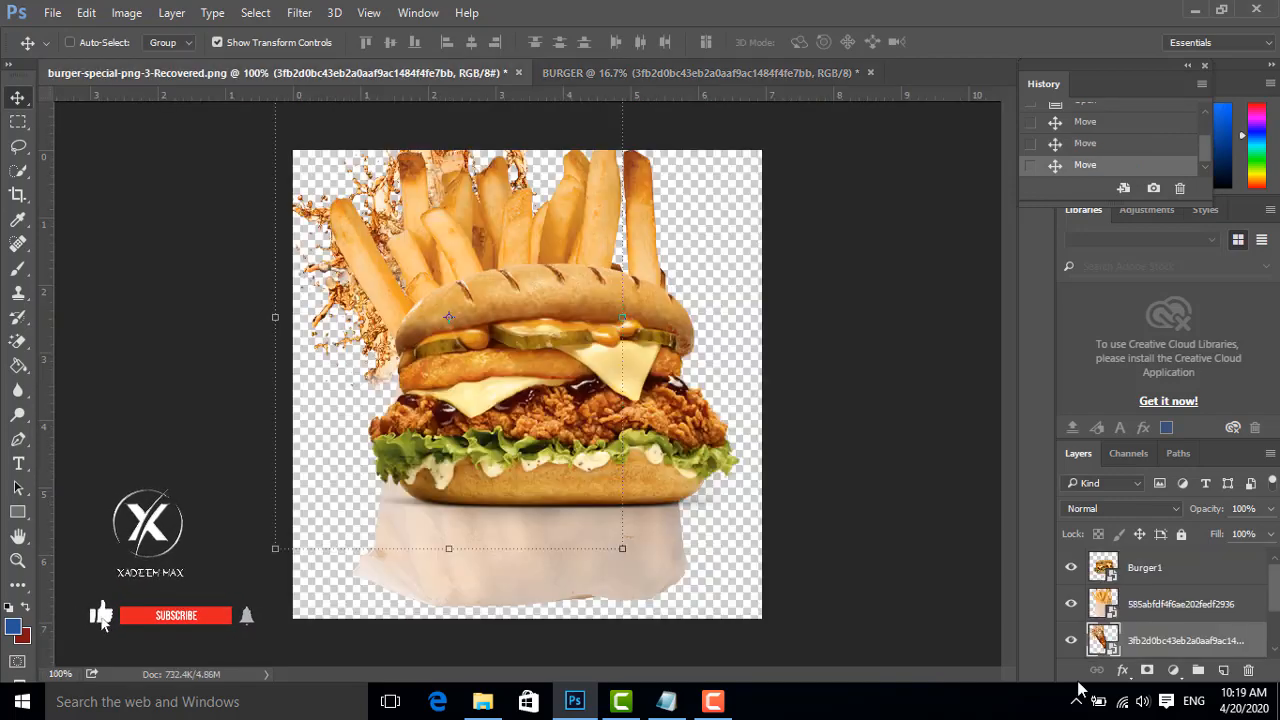
pyautogui.click(1163, 598)
pyautogui.moveTo(597, 543); pyautogui.dragTo(492, 504)
pyautogui.press('Return')
pyautogui.moveTo(590, 465); pyautogui.dragTo(580, 434)
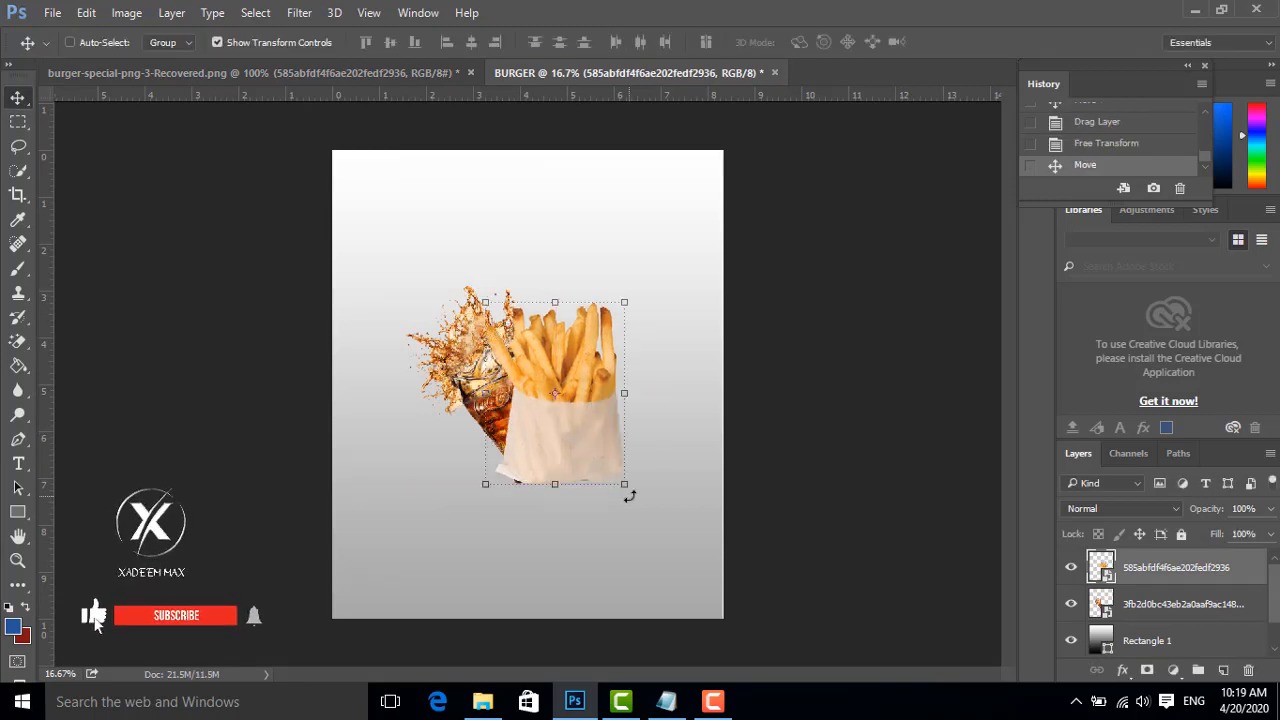
# - Tilt the fries clockwise and shift them slightly right so they lean away from the cola glass
pyautogui.moveTo(629, 491); pyautogui.dragTo(600, 514)
pyautogui.moveTo(563, 430)
pyautogui.mouseDown()
pyautogui.moveTo(558, 440)
pyautogui.moveTo(574, 432)
pyautogui.mouseUp()
pyautogui.click(631, 42)
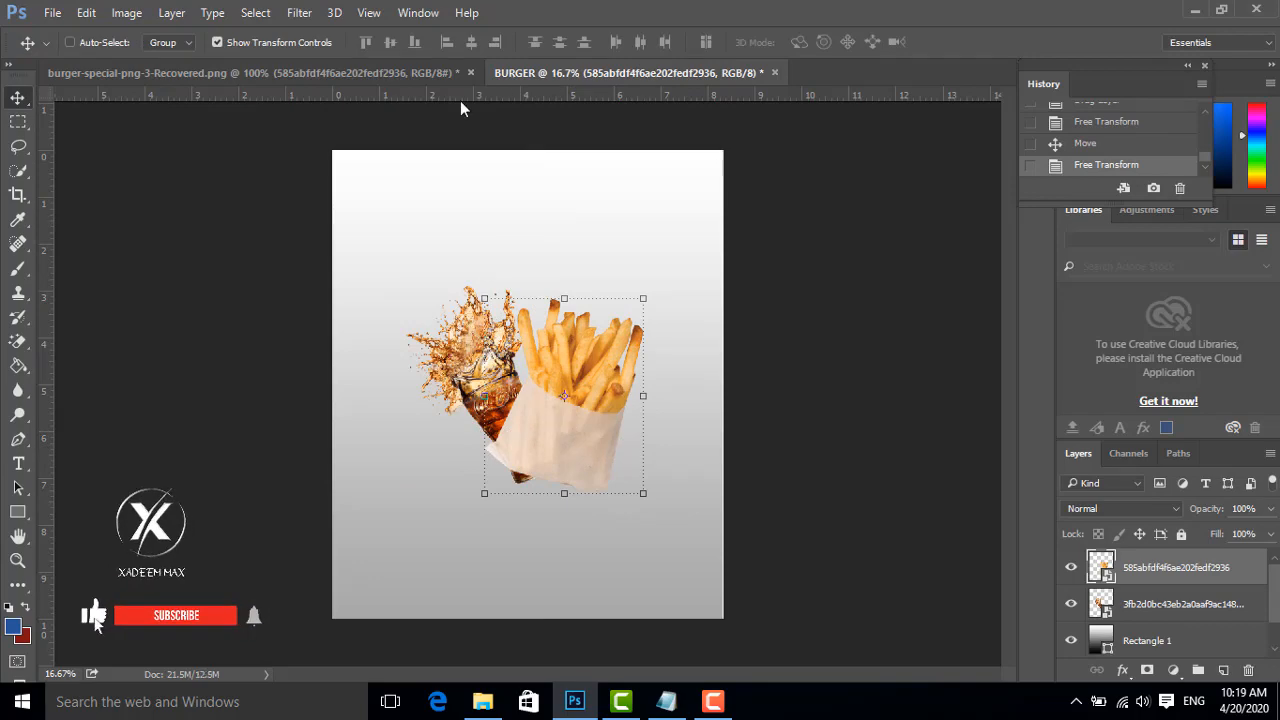
# - Copy the Burger1 layer into BURGER, scale it to about 86% and place it in front of the cola and fries
pyautogui.click(430, 75)
pyautogui.click(1130, 575)
pyautogui.moveTo(560, 415)
pyautogui.mouseDown()
pyautogui.moveTo(577, 74)
pyautogui.moveTo(556, 398)
pyautogui.mouseUp()
pyautogui.hotkey('ctrl', 't')
pyautogui.moveTo(746, 605); pyautogui.dragTo(690, 553)
pyautogui.moveTo(627, 477); pyautogui.dragTo(557, 465)
pyautogui.moveTo(633, 534); pyautogui.dragTo(652, 557)
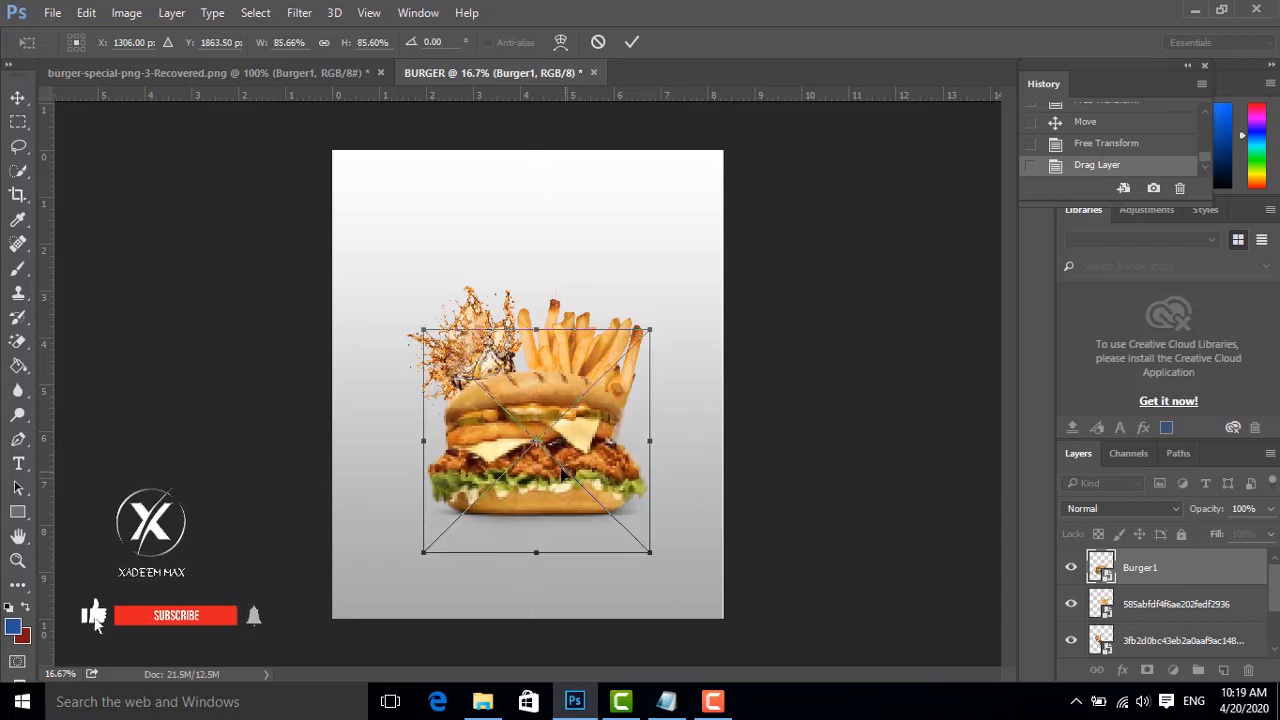
pyautogui.moveTo(548, 412); pyautogui.dragTo(552, 375)
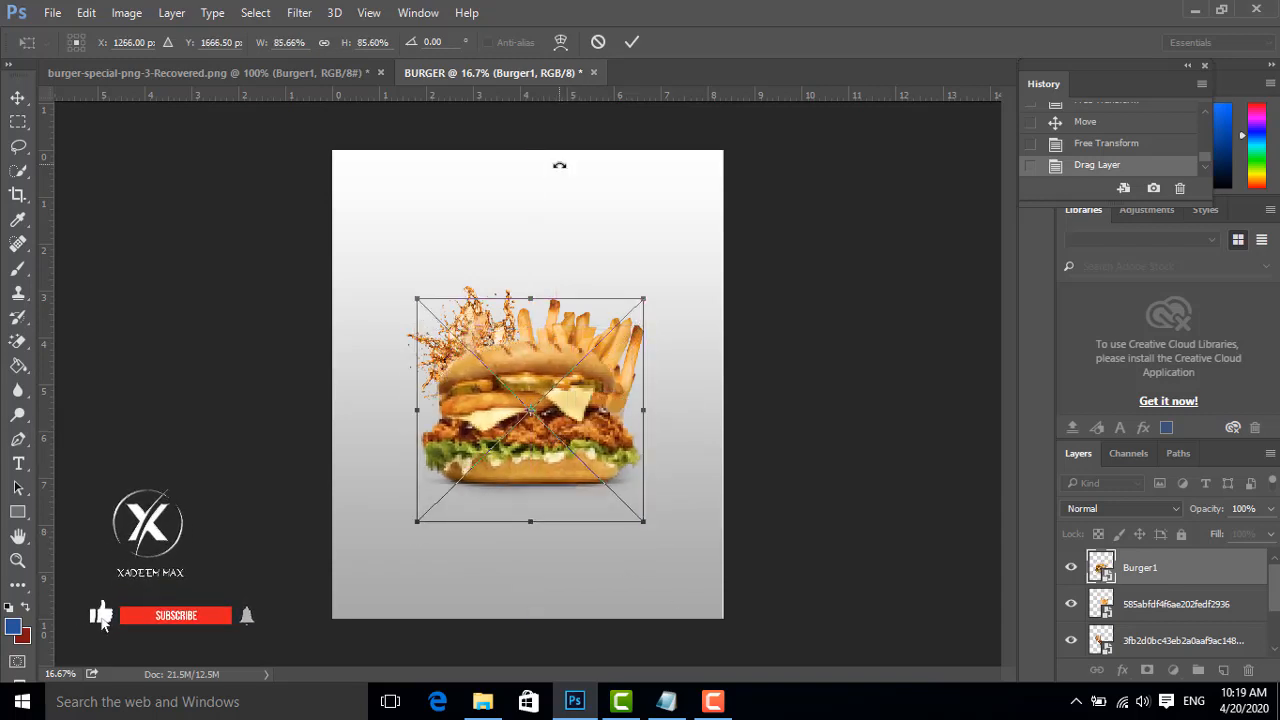
pyautogui.click(631, 44)
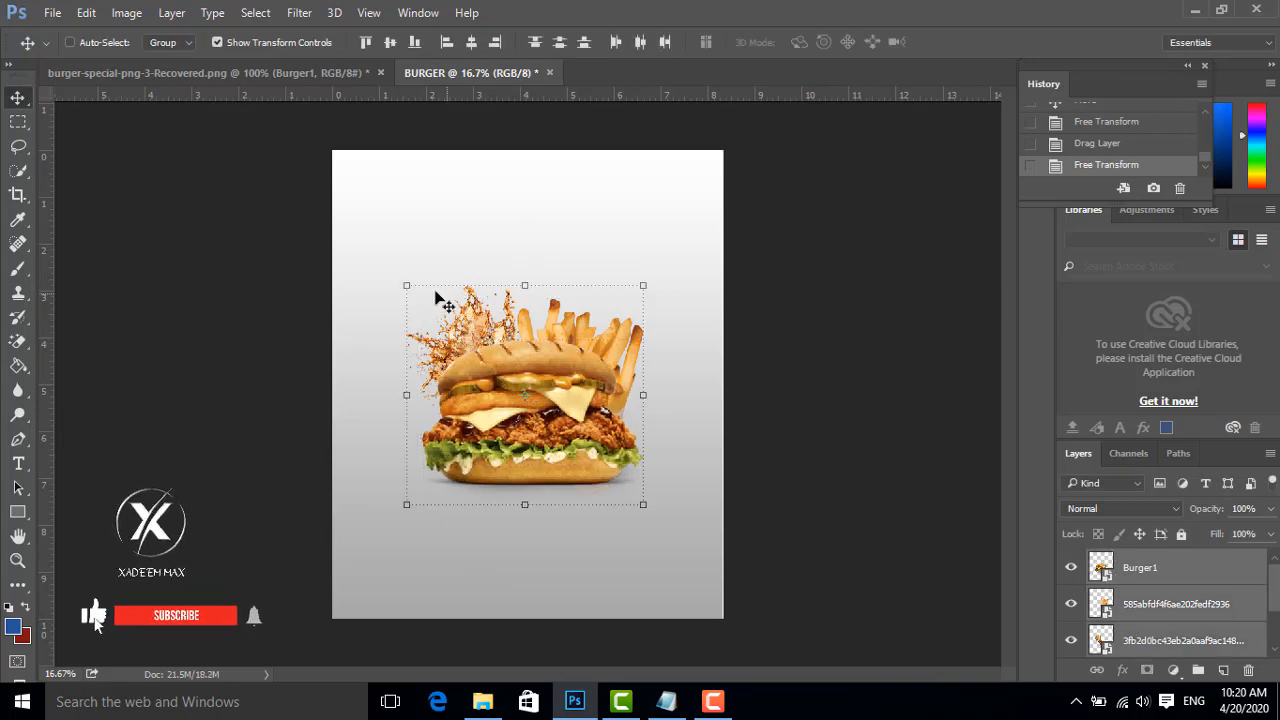
# - Enlarge the burger, fries and cola layers together to about 106% width and 117% height
pyautogui.moveTo(406, 286); pyautogui.dragTo(392, 273)
pyautogui.moveTo(518, 273); pyautogui.dragTo(518, 260)
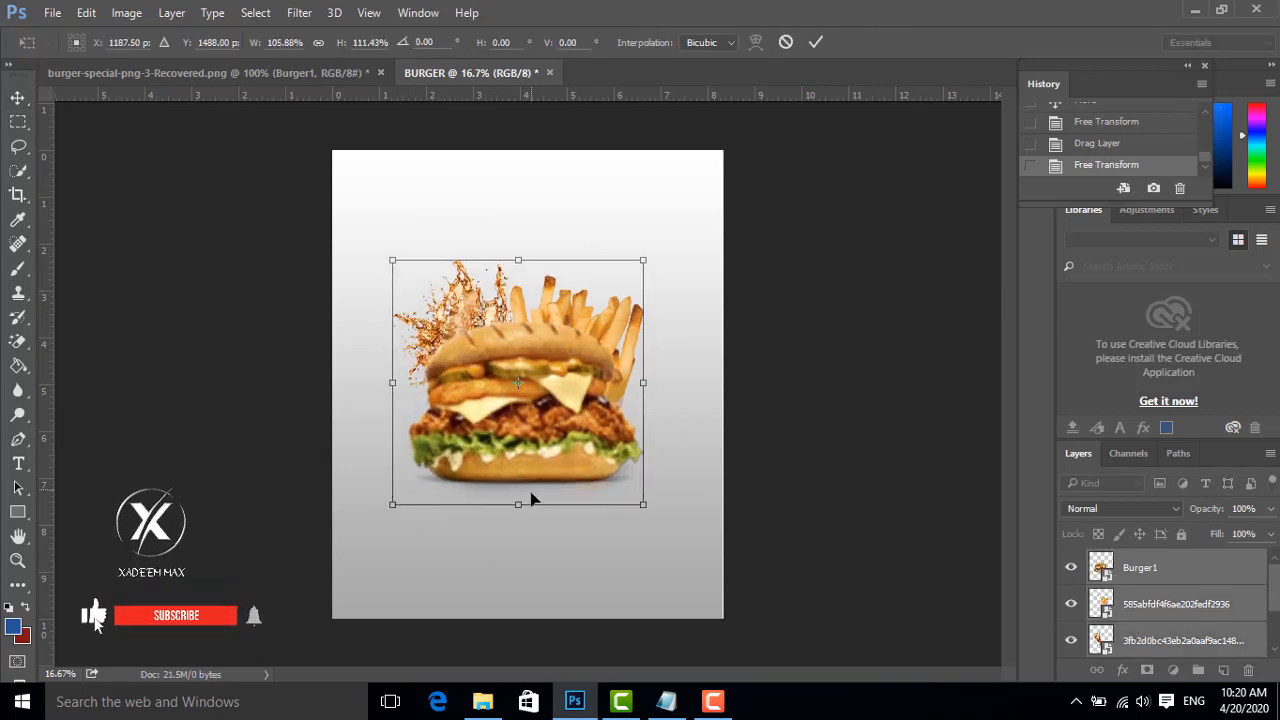
pyautogui.moveTo(518, 504); pyautogui.dragTo(518, 516)
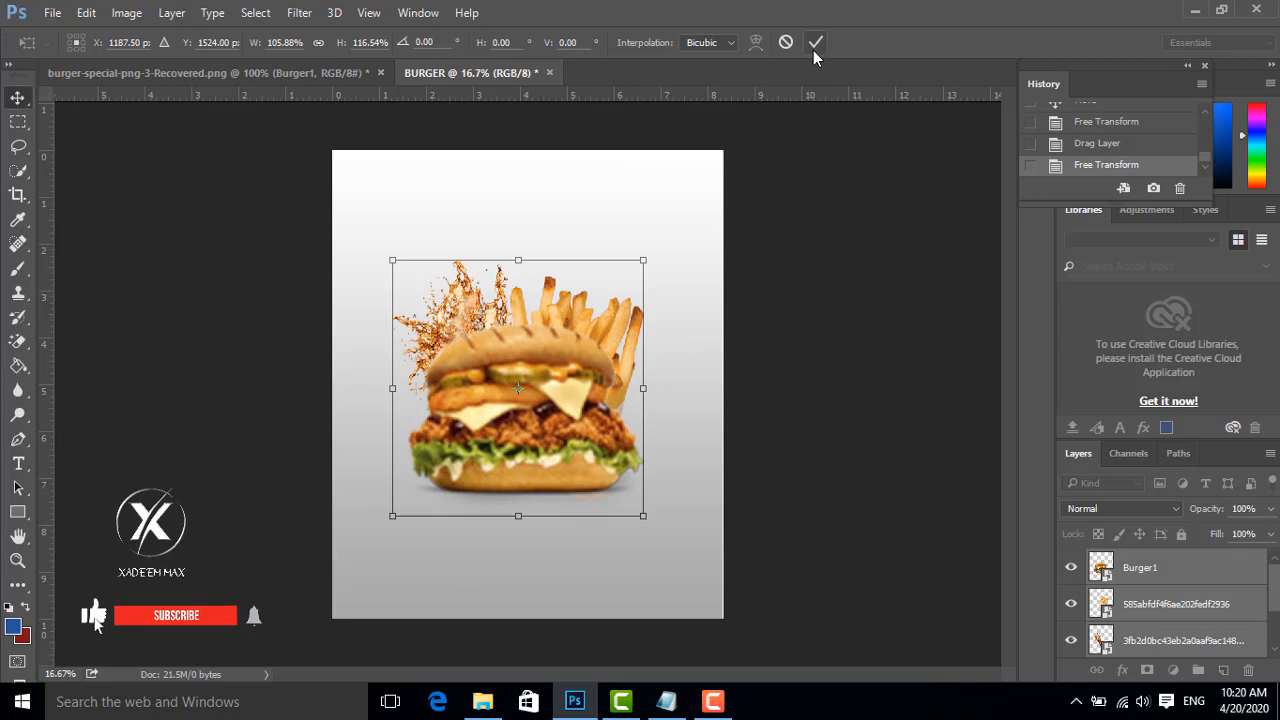
pyautogui.click(815, 42)
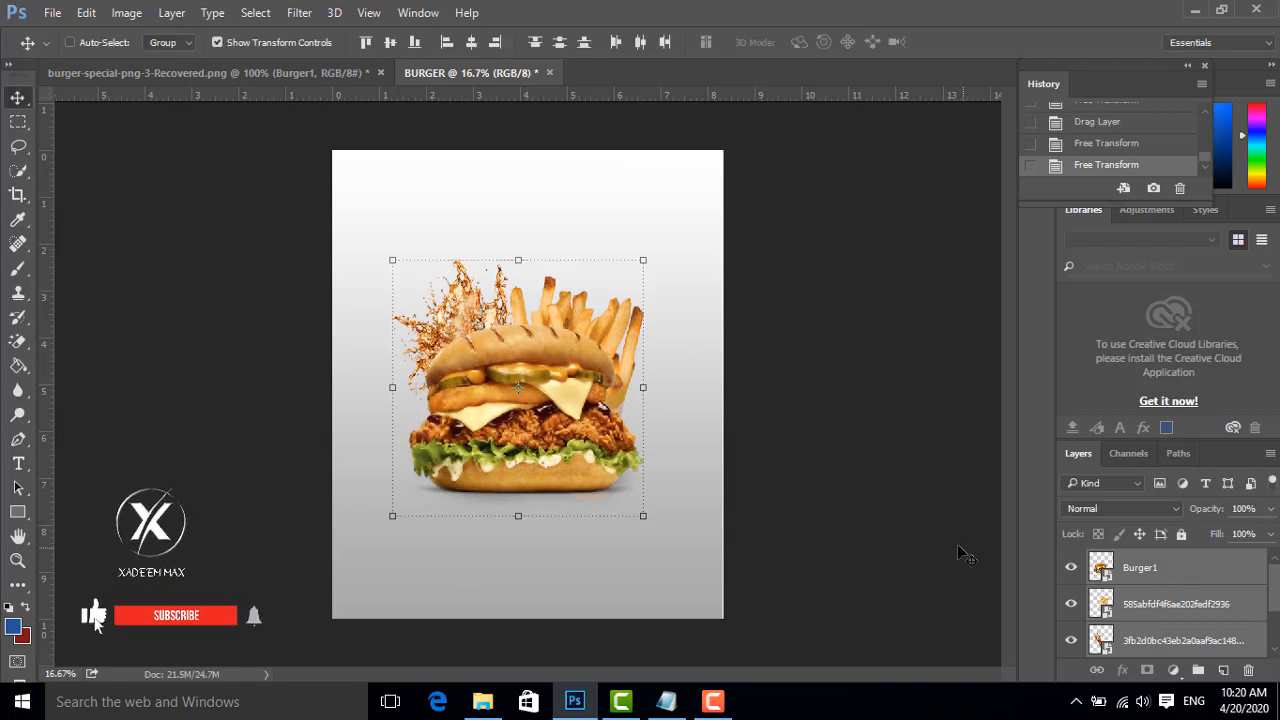
# - Add a new layer above Burger1 and set the foreground colour to white (ffffff) and the background colour to black (000000)
pyautogui.click(1221, 575)
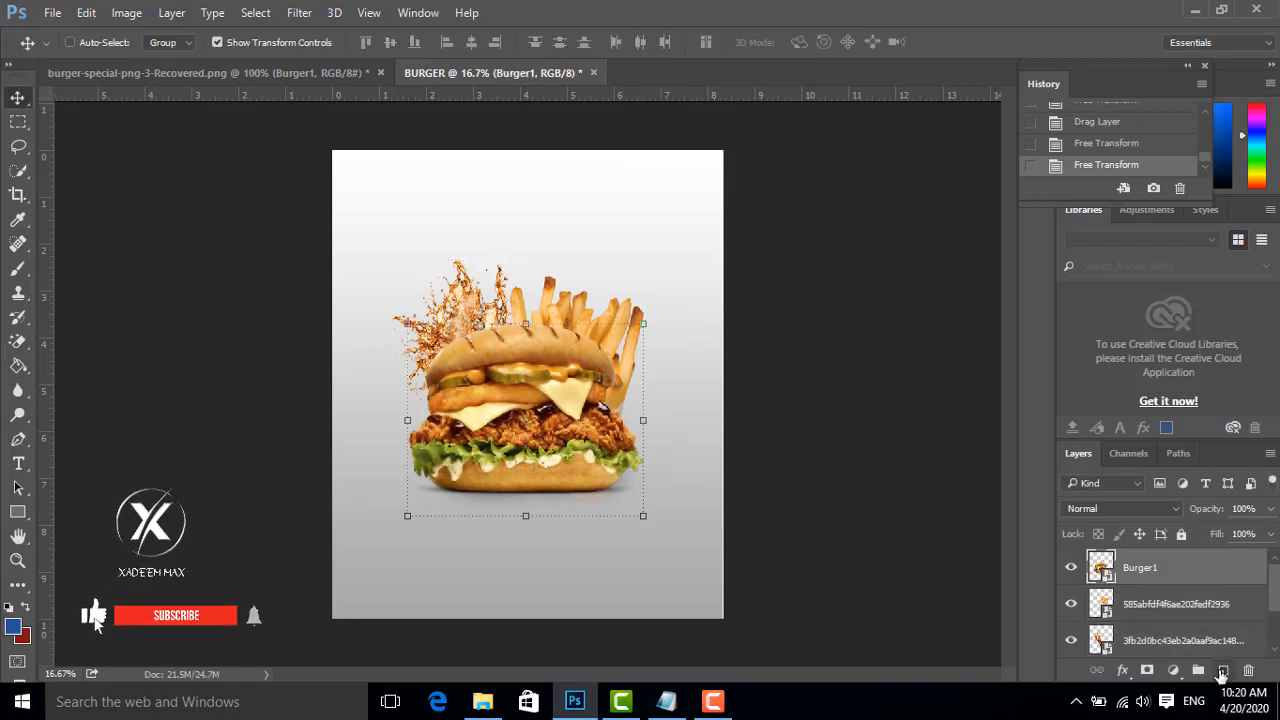
pyautogui.click(1222, 670)
pyautogui.click(12, 626)
pyautogui.click(365, 362)
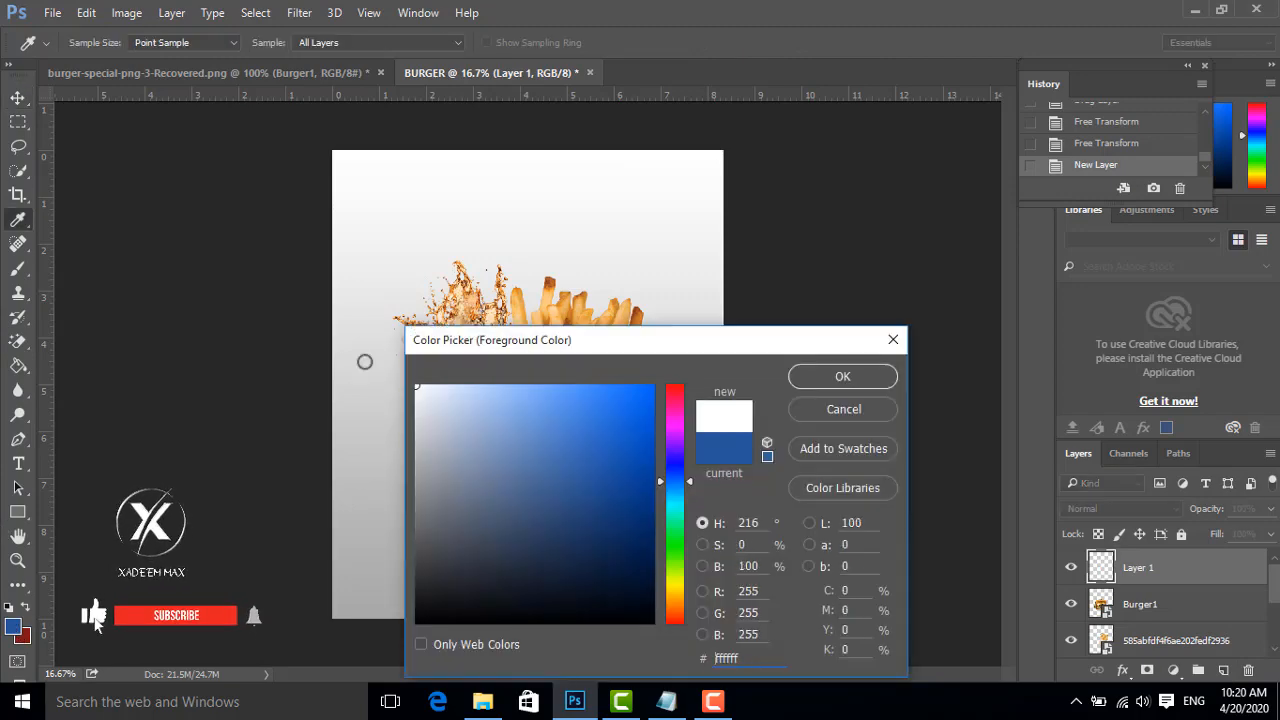
pyautogui.click(876, 376)
pyautogui.click(24, 636)
pyautogui.moveTo(594, 600); pyautogui.dragTo(395, 637)
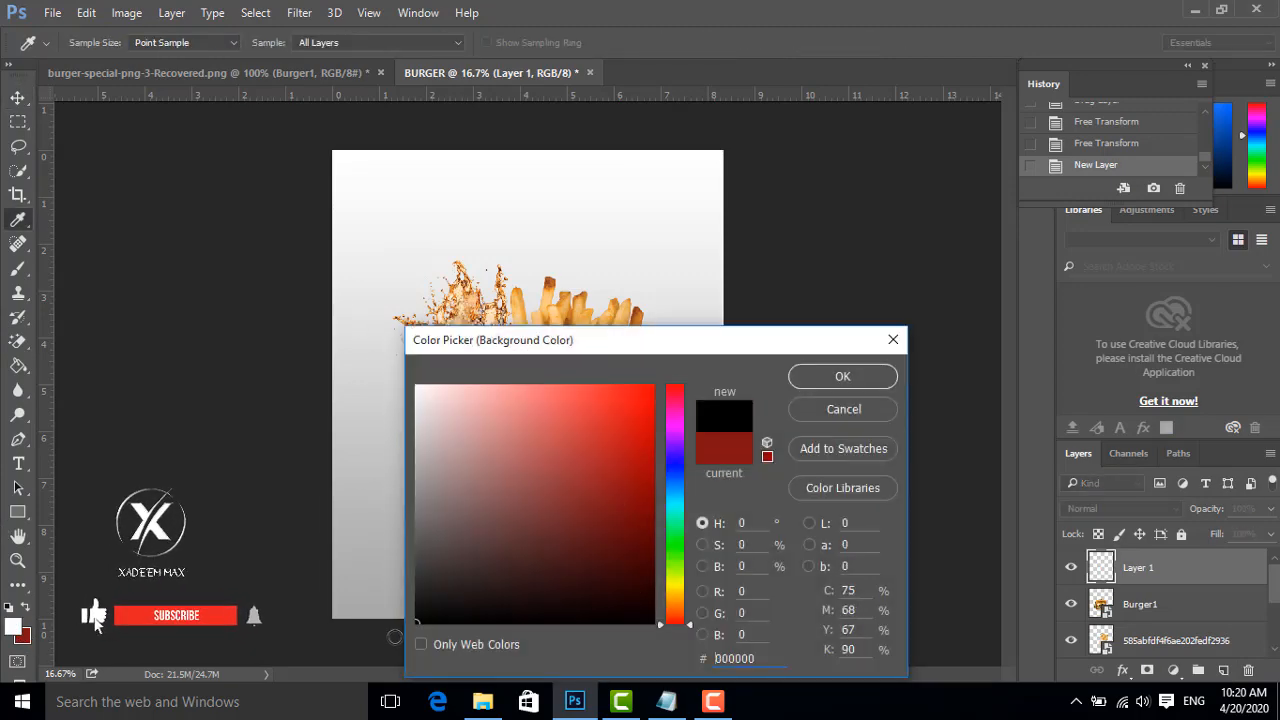
pyautogui.click(829, 381)
# - Set up a soft round brush of about 2165 px with 0% hardness
pyautogui.click(17, 268)
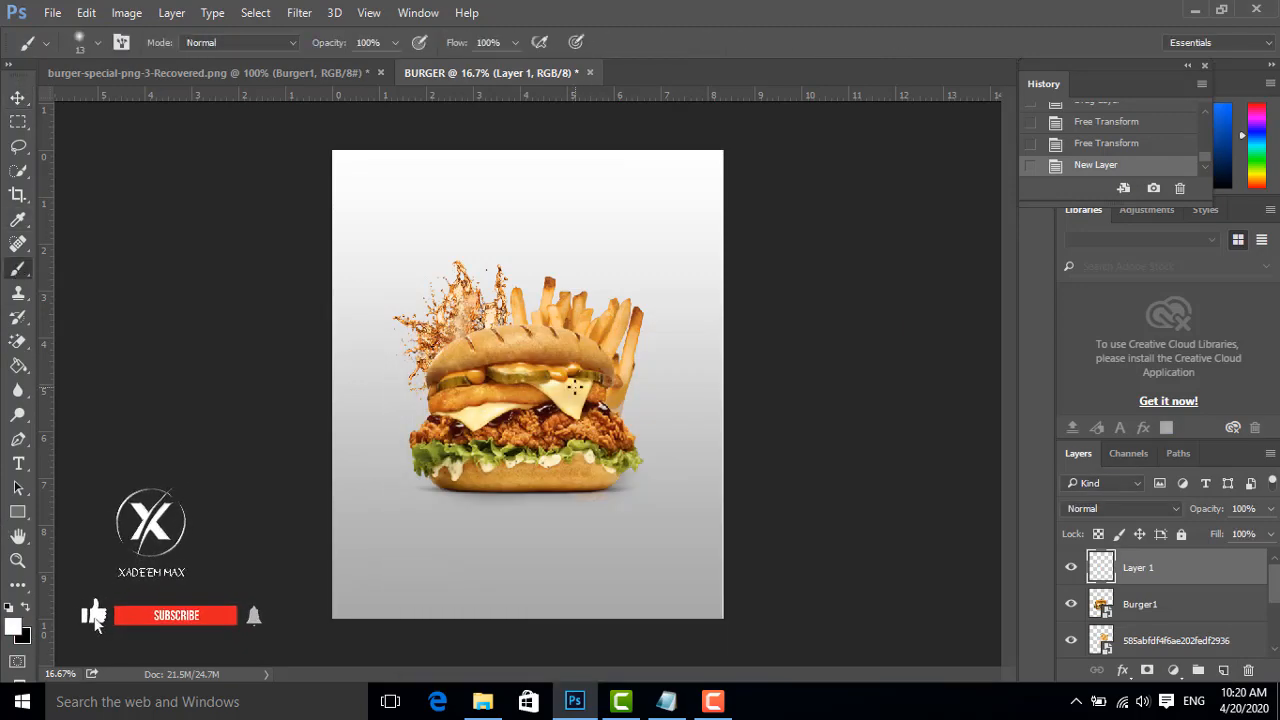
pyautogui.rightClick(575, 385)
pyautogui.click(755, 431)
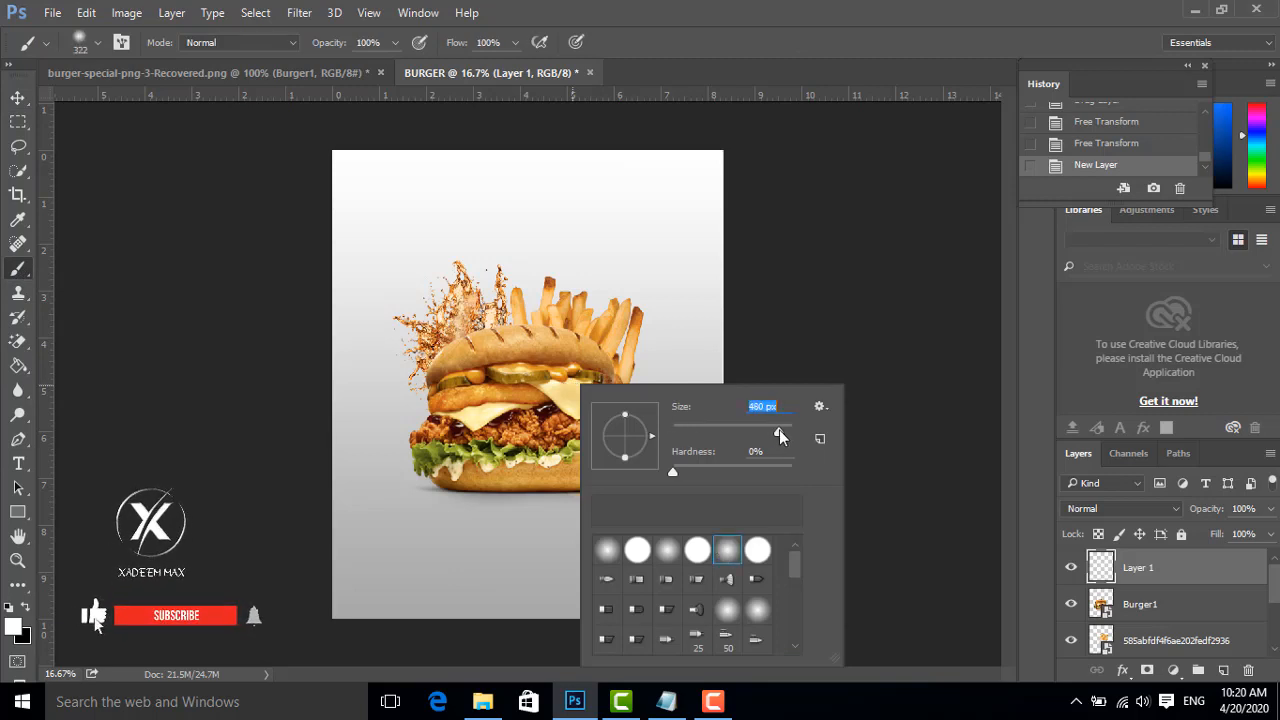
pyautogui.moveTo(779, 429); pyautogui.dragTo(788, 431)
pyautogui.click(510, 396)
pyautogui.click(510, 396)
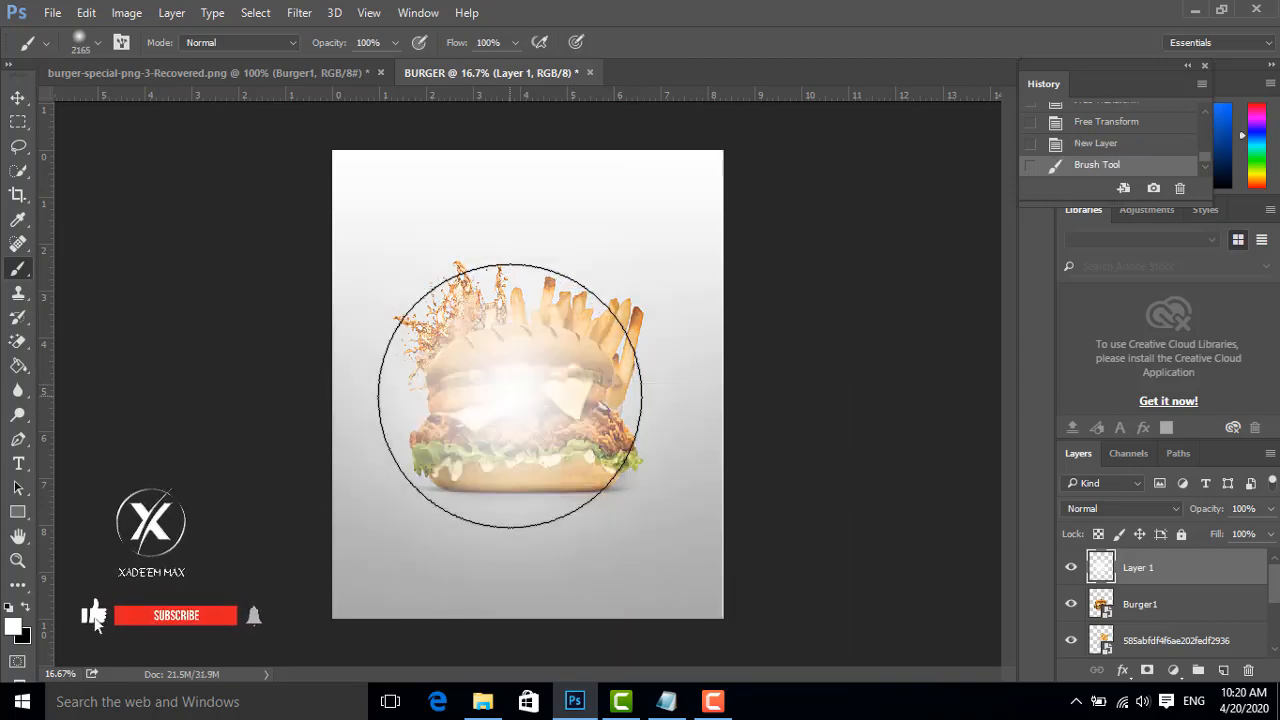
pyautogui.hotkey('ctrl', 'z')
# - Paint one soft black dab over the burger on Layer 1 and move that layer directly below the cola layer
pyautogui.click(25, 609)
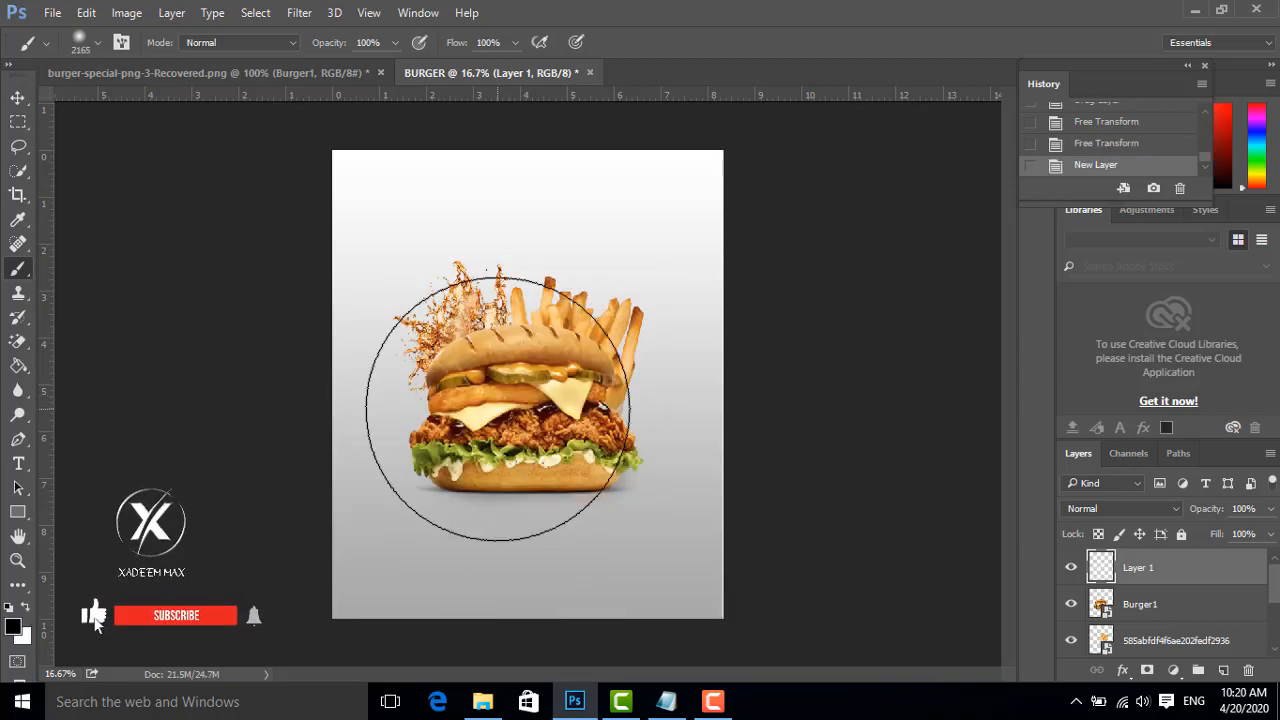
pyautogui.click(525, 395)
pyautogui.click(17, 97)
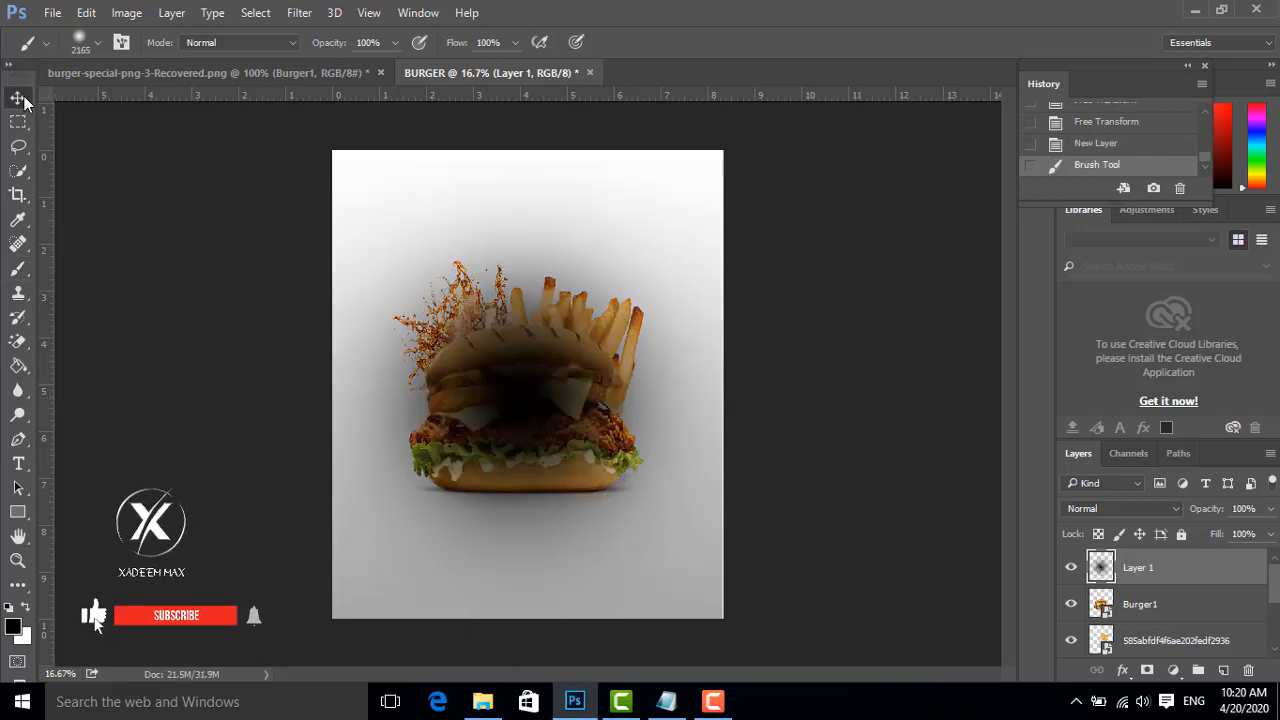
pyautogui.moveTo(1133, 573); pyautogui.dragTo(1133, 660)
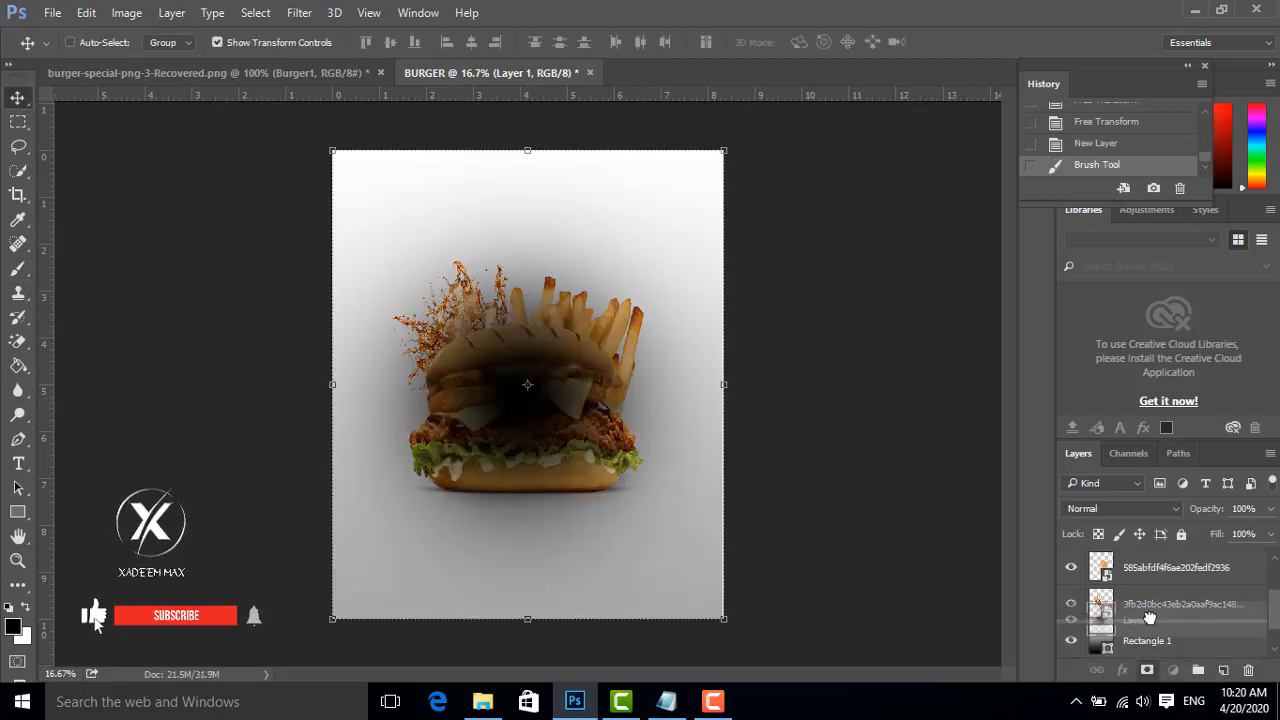
# - Flatten the black dab into a shadow about 71% wide and 5% high beneath the burger, with its layer opacity at 51%
pyautogui.moveTo(527, 150); pyautogui.dragTo(527, 430)
pyautogui.moveTo(527, 617); pyautogui.dragTo(537, 518)
pyautogui.moveTo(527, 431); pyautogui.dragTo(527, 491)
pyautogui.moveTo(350, 506); pyautogui.dragTo(387, 506)
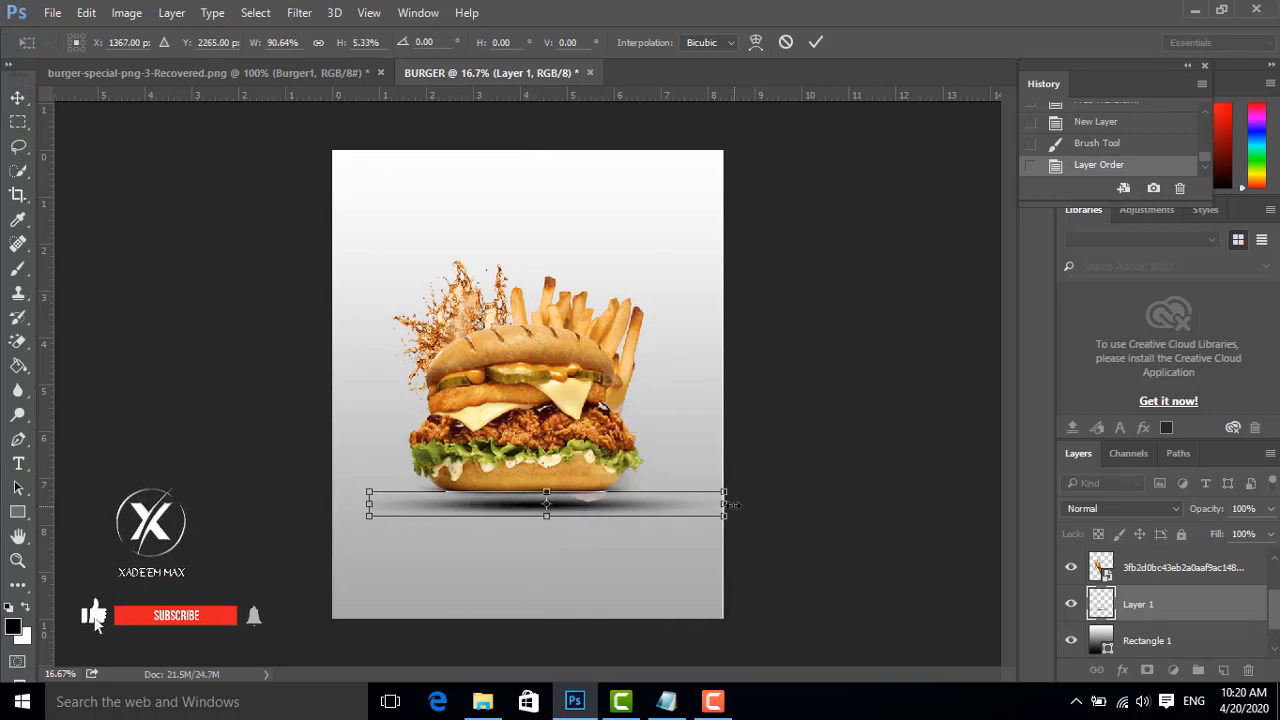
pyautogui.moveTo(733, 505); pyautogui.dragTo(668, 505)
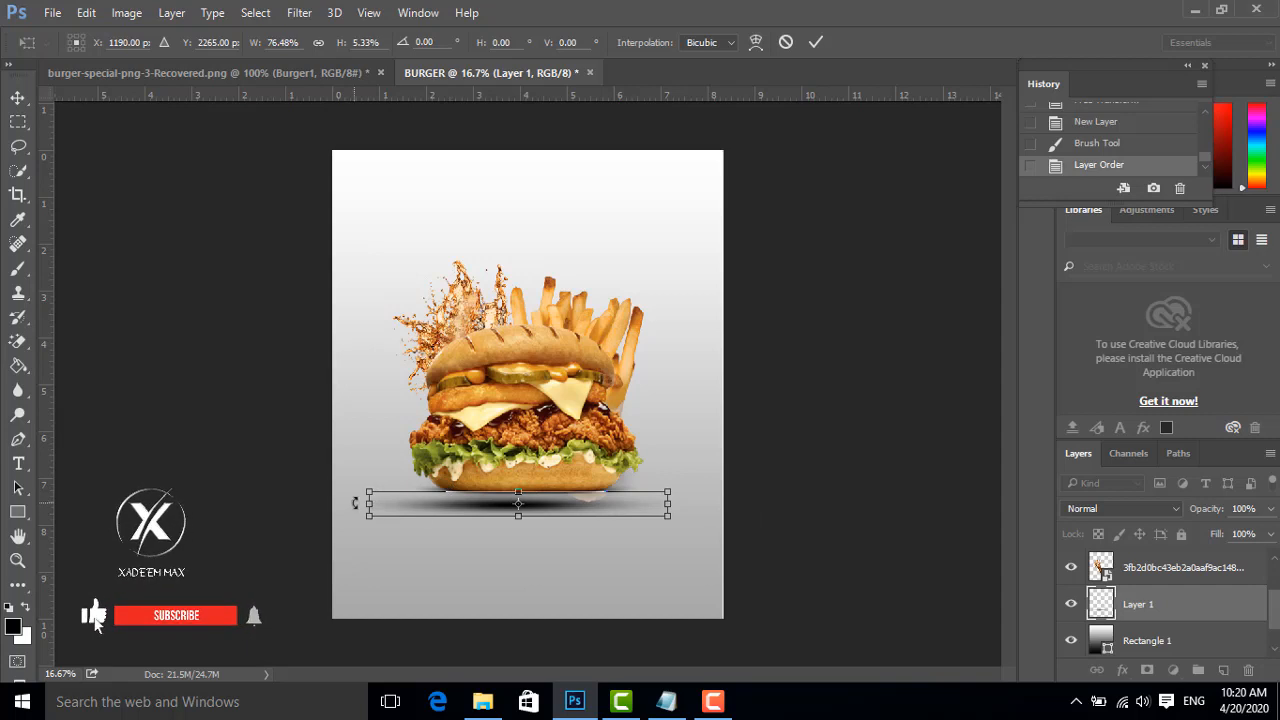
pyautogui.moveTo(369, 504); pyautogui.dragTo(382, 504)
pyautogui.moveTo(667, 504); pyautogui.dragTo(660, 504)
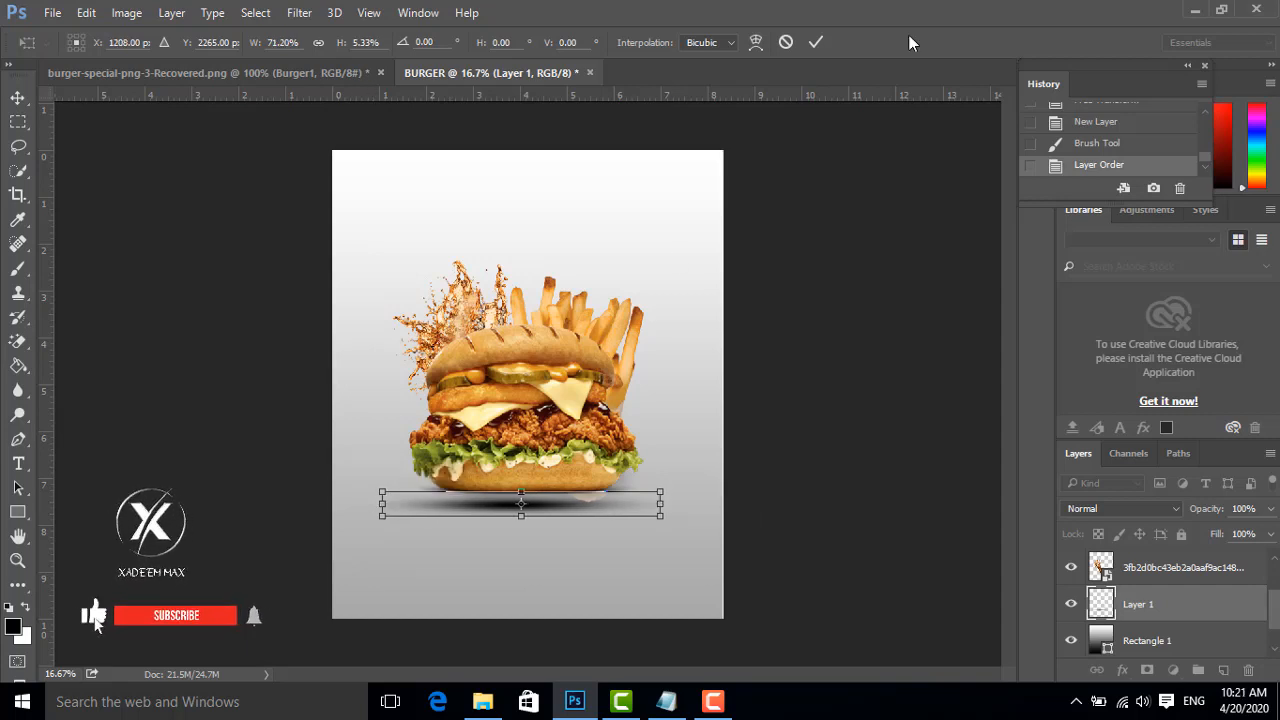
pyautogui.click(816, 42)
pyautogui.click(1274, 508)
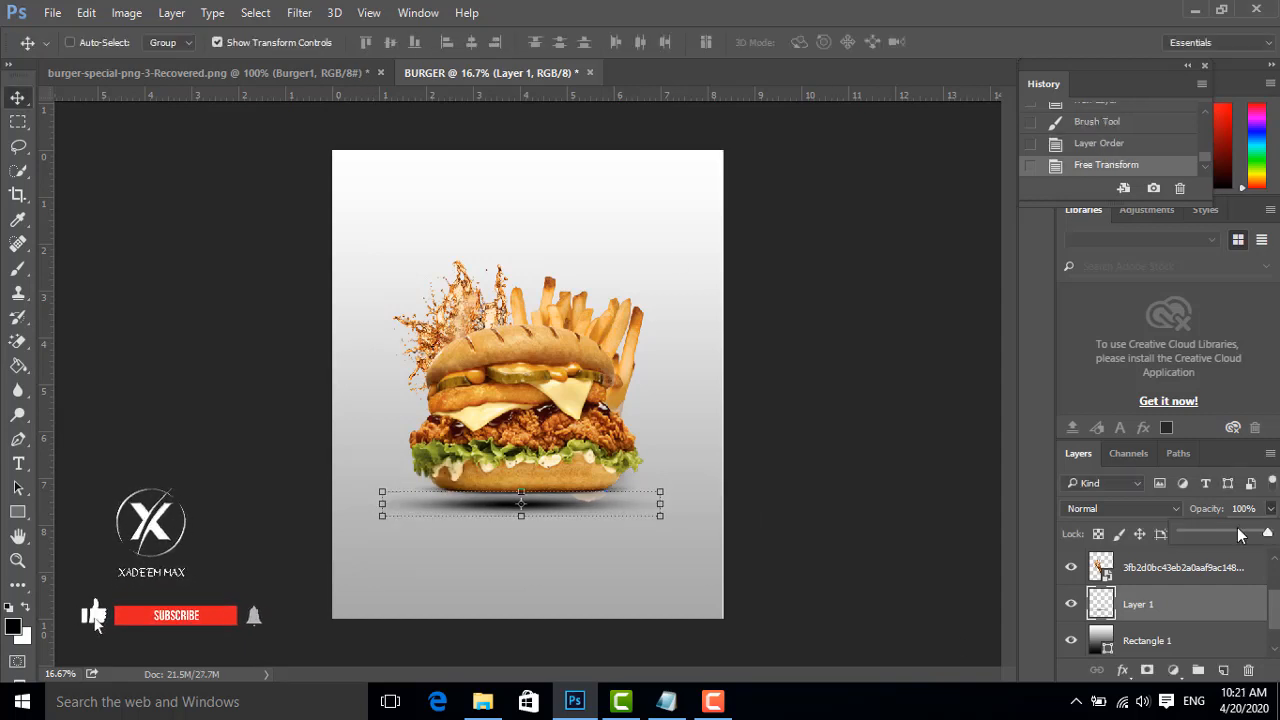
pyautogui.moveTo(1270, 533); pyautogui.dragTo(1222, 537)
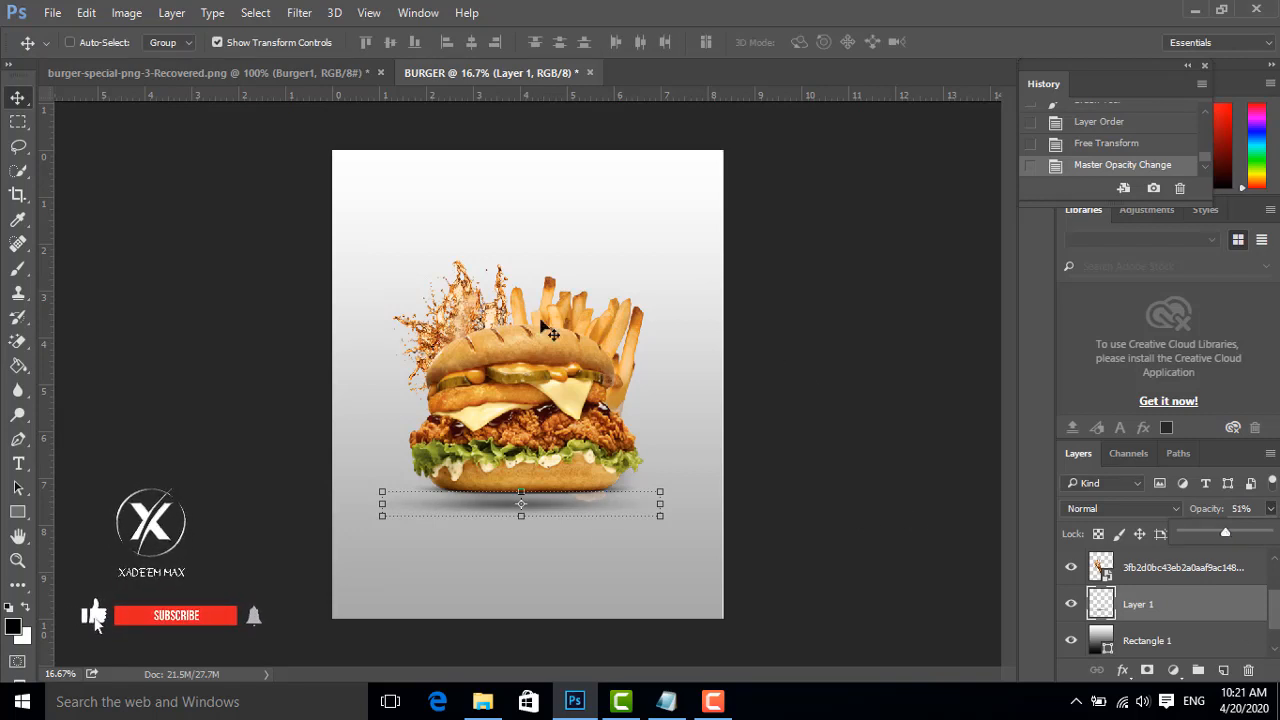
# - Select the burger, fries and cola layers together and scale them down to about 90%
pyautogui.scroll(-1, 1175, 605)
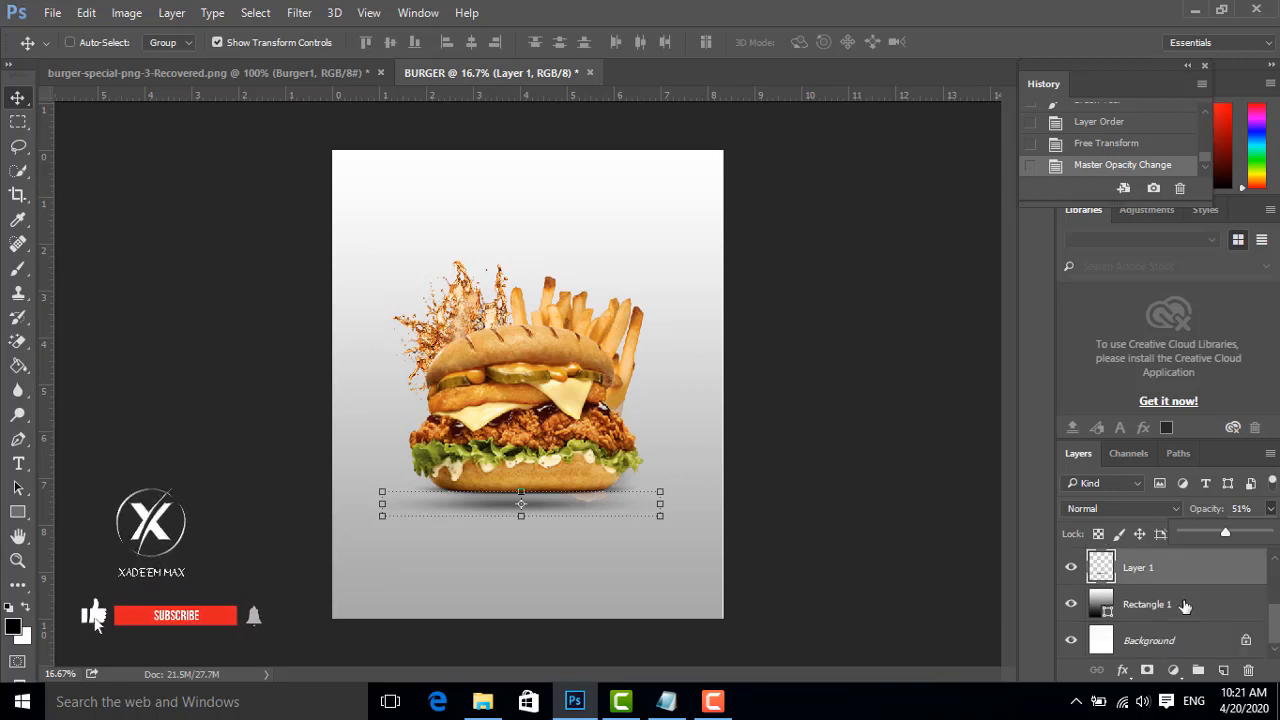
pyautogui.scroll(3, 1175, 605)
pyautogui.scroll(-1, 1168, 610)
pyautogui.click(1168, 606)
pyautogui.scroll(1, 1168, 618)
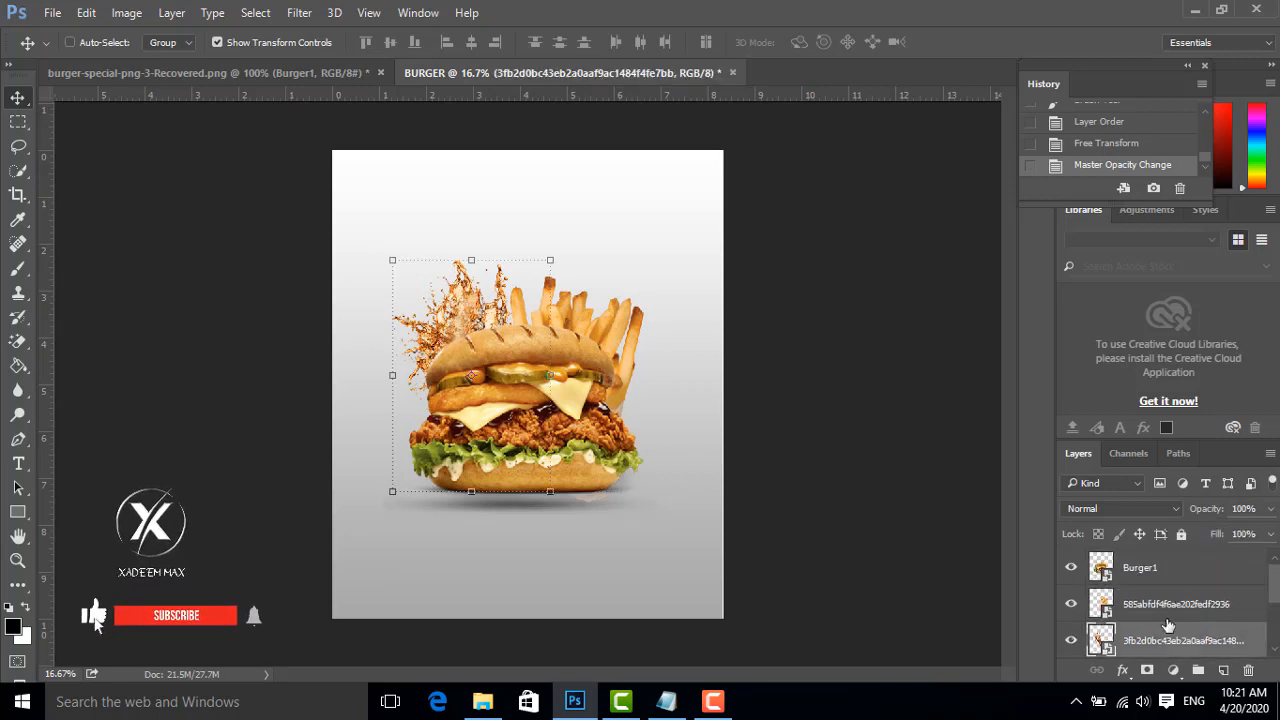
pyautogui.keyDown('shift'); pyautogui.click(1166, 606); pyautogui.keyUp('shift')
pyautogui.keyDown('shift'); pyautogui.click(1166, 569); pyautogui.keyUp('shift')
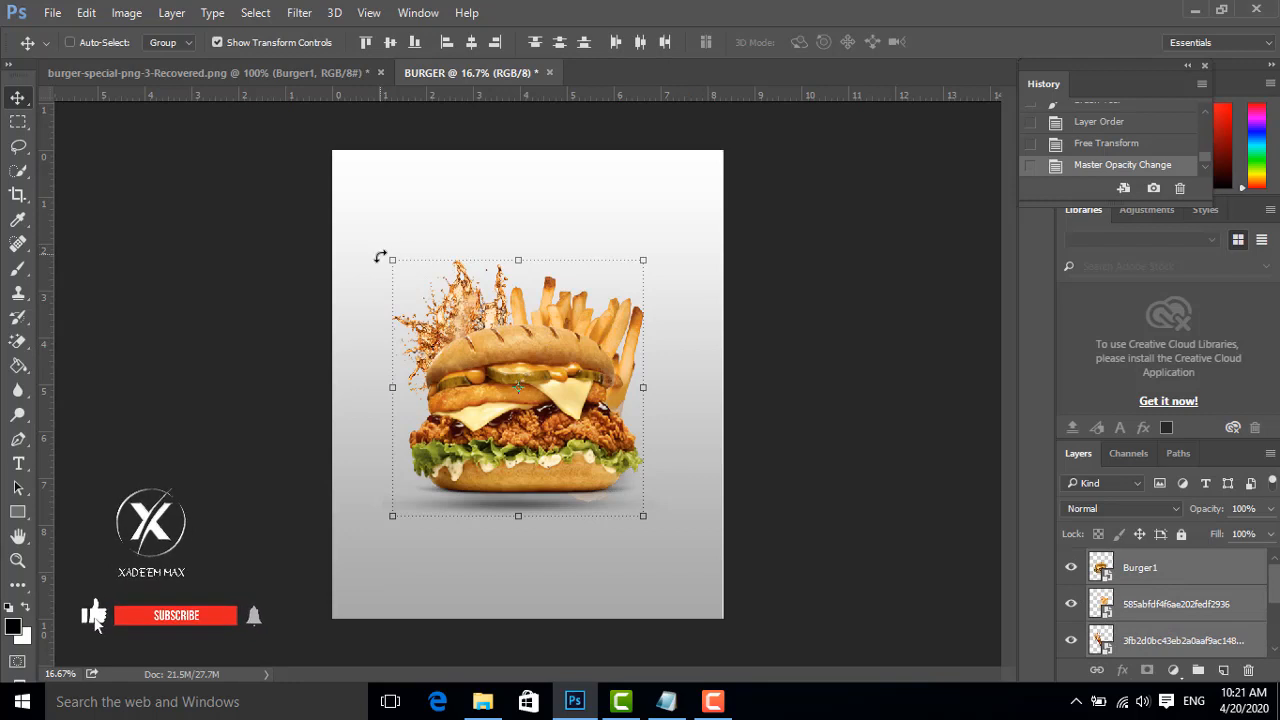
pyautogui.moveTo(392, 260); pyautogui.dragTo(418, 286)
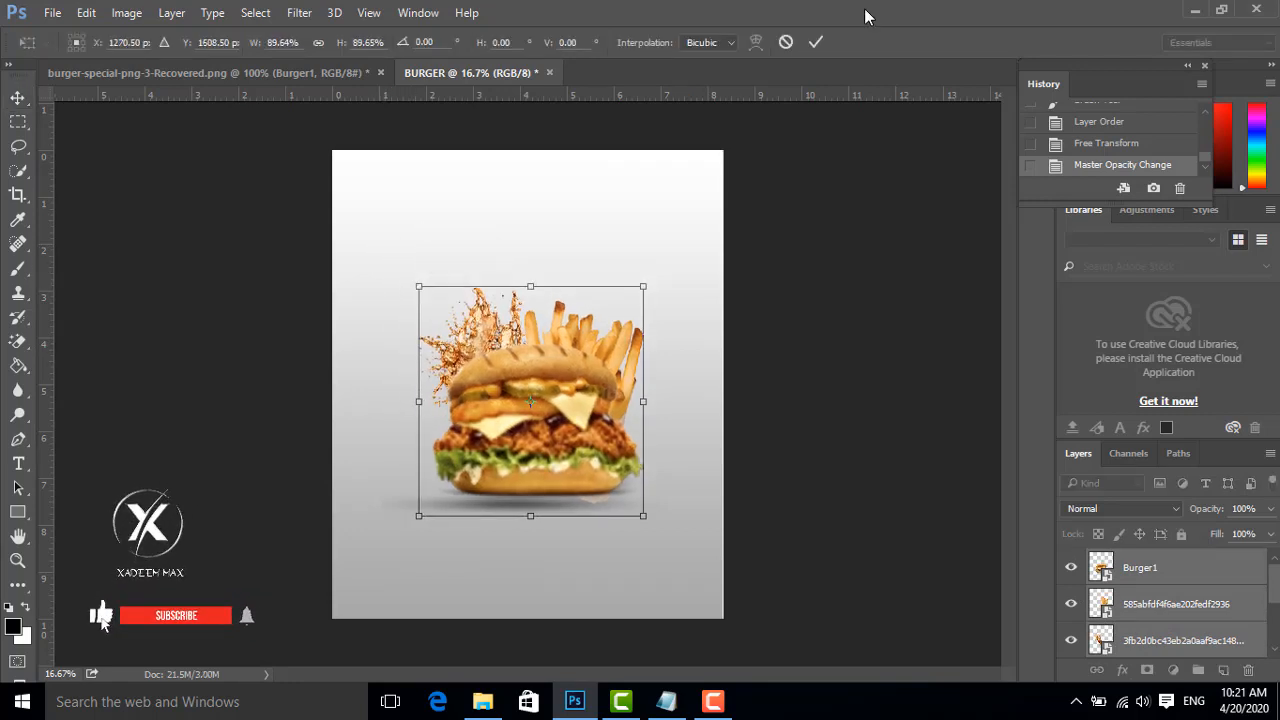
pyautogui.click(816, 44)
# - Add a vertical guide down the page's centre and shift the burger, fries and cola group to align with it
pyautogui.moveTo(590, 400)
pyautogui.mouseDown()
pyautogui.moveTo(575, 408)
pyautogui.moveTo(585, 404)
pyautogui.mouseUp()
pyautogui.moveTo(45, 382); pyautogui.dragTo(529, 410)
pyautogui.moveTo(567, 453); pyautogui.dragTo(567, 452)
# - Nudge the shadow on Layer 1 to the right until it sits centred beneath the burger
pyautogui.scroll(-2, 1129, 646)
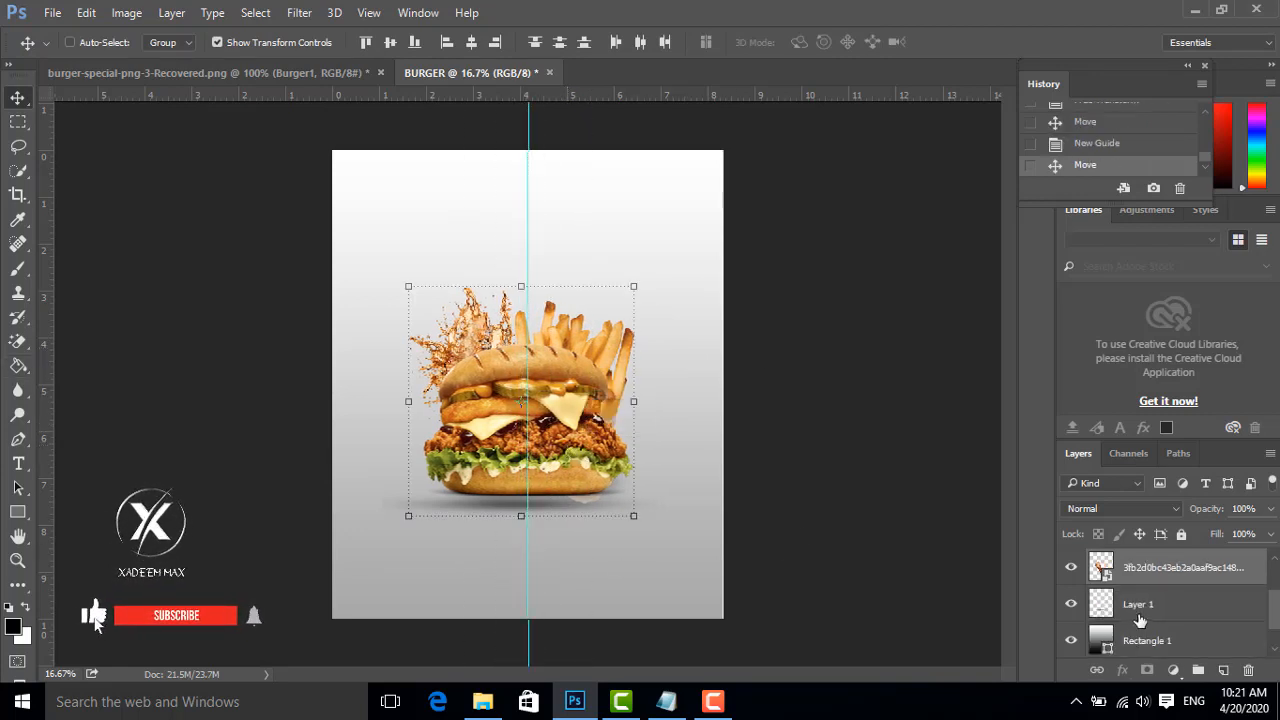
pyautogui.click(1140, 617)
pyautogui.hotkey('shift', 'Right')
pyautogui.hotkey('shift', 'Right')
pyautogui.hotkey('shift', 'Right')
pyautogui.hotkey('shift', 'Right')
pyautogui.hotkey('shift', 'Right')
pyautogui.hotkey('shift', 'Right')
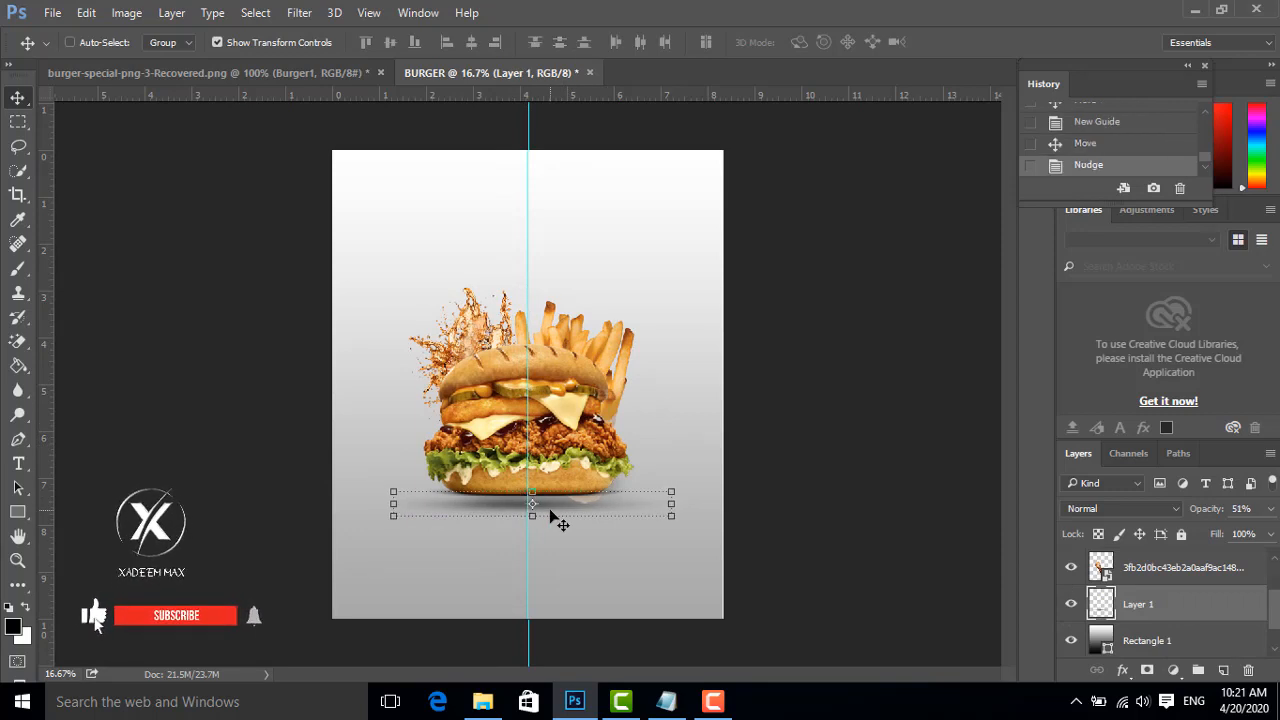
# - Add the text BURGER above the food in black Calibri Bold and set its size to 72 pt
pyautogui.click(18, 463)
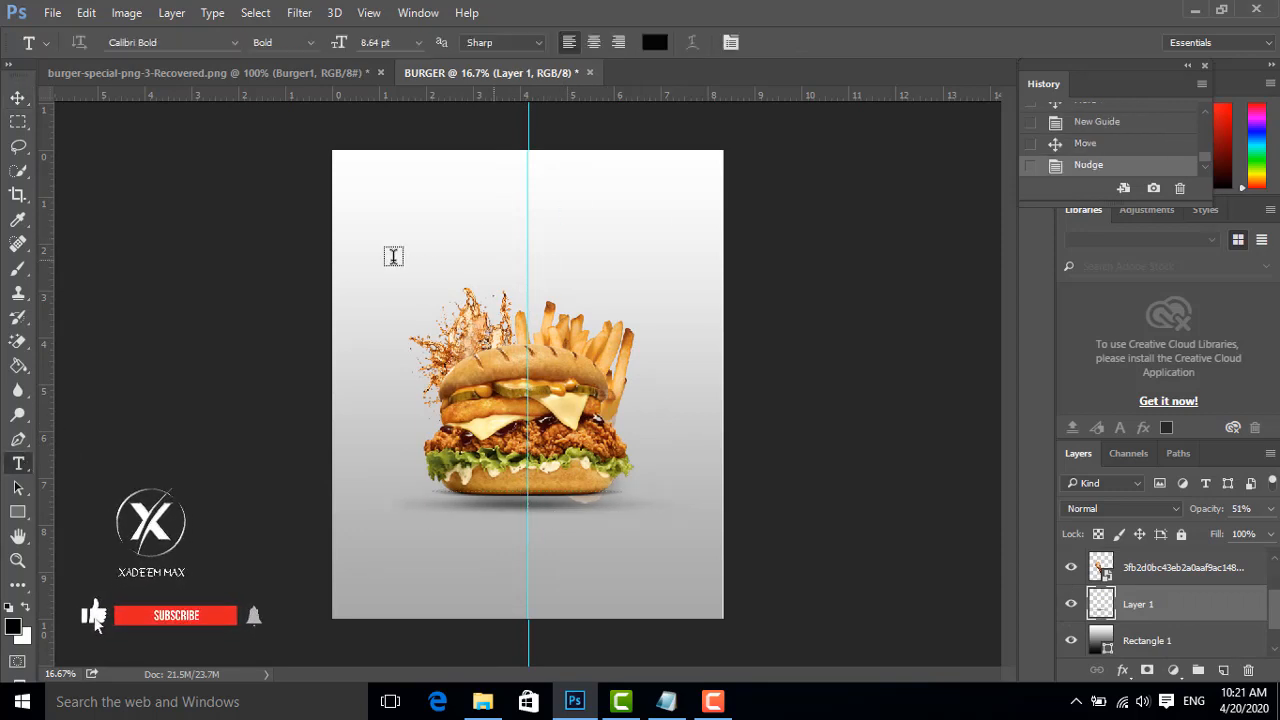
pyautogui.click(525, 248)
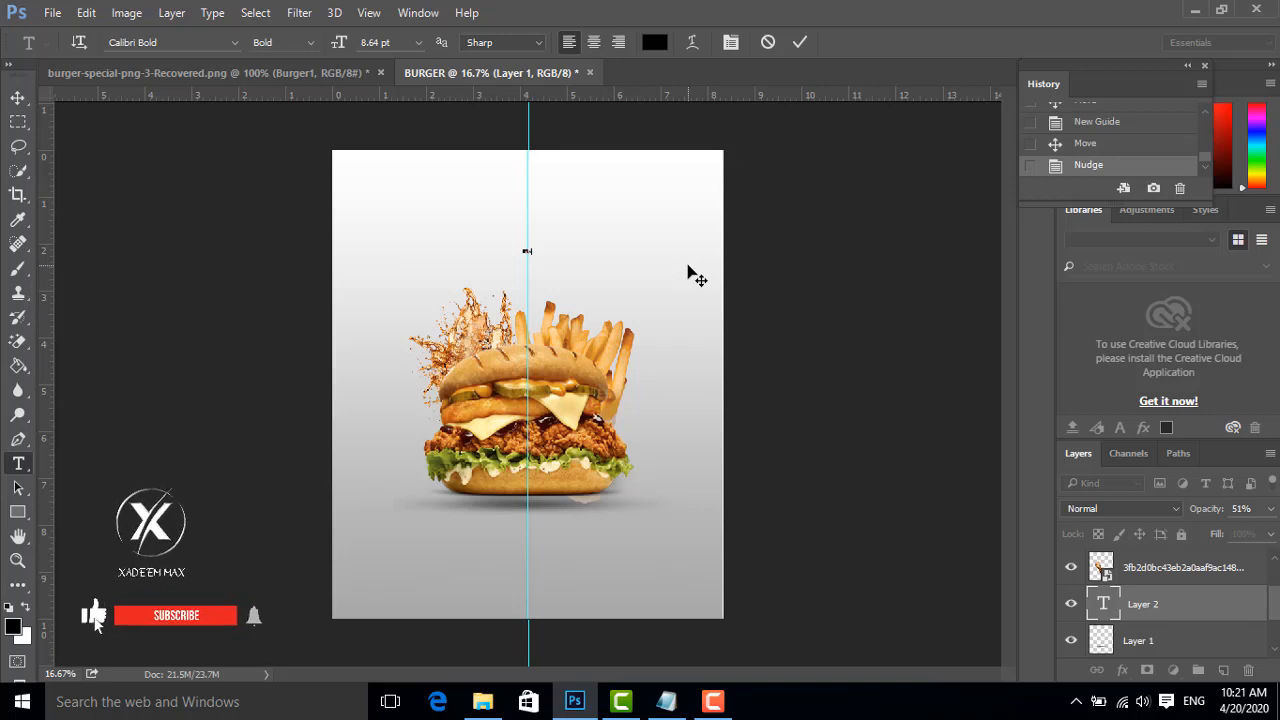
pyautogui.hotkey('ctrl', 'a')
pyautogui.click(418, 43)
pyautogui.click(415, 390)
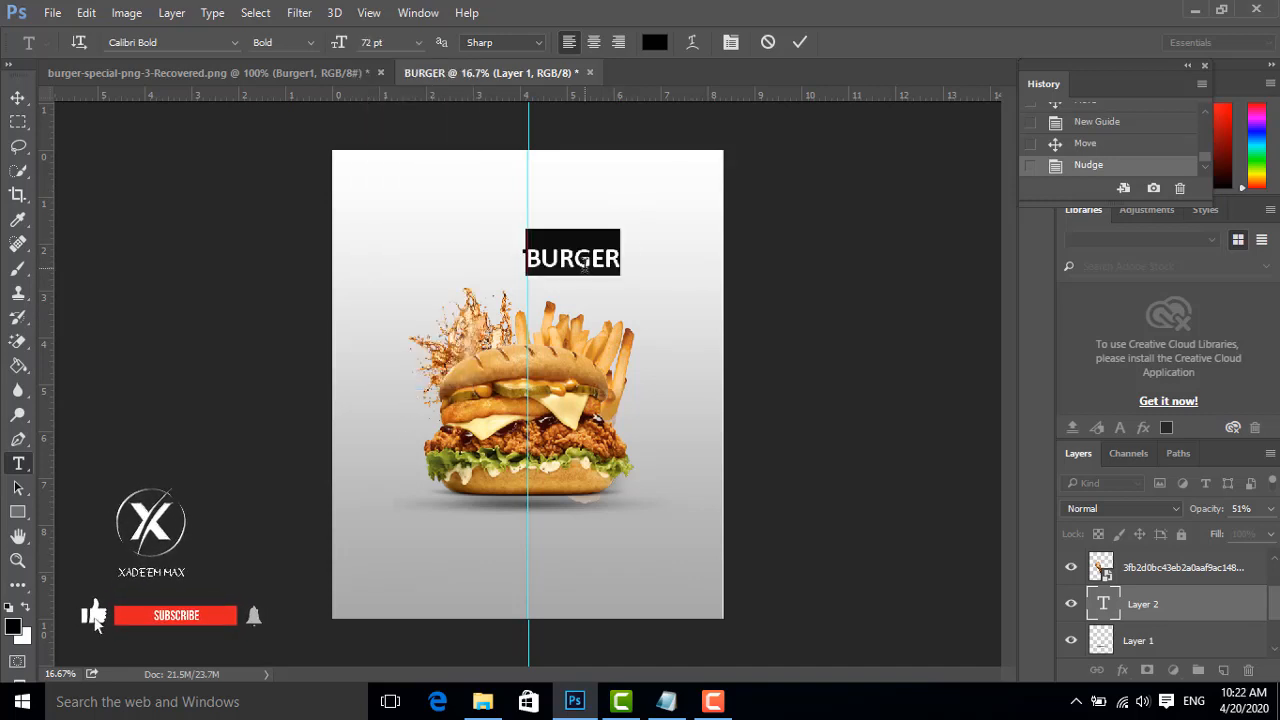
# - Retype the BURGER title above the food as "Burger" with only the first letter capitalised
pyautogui.moveTo(621, 258); pyautogui.dragTo(540, 256)
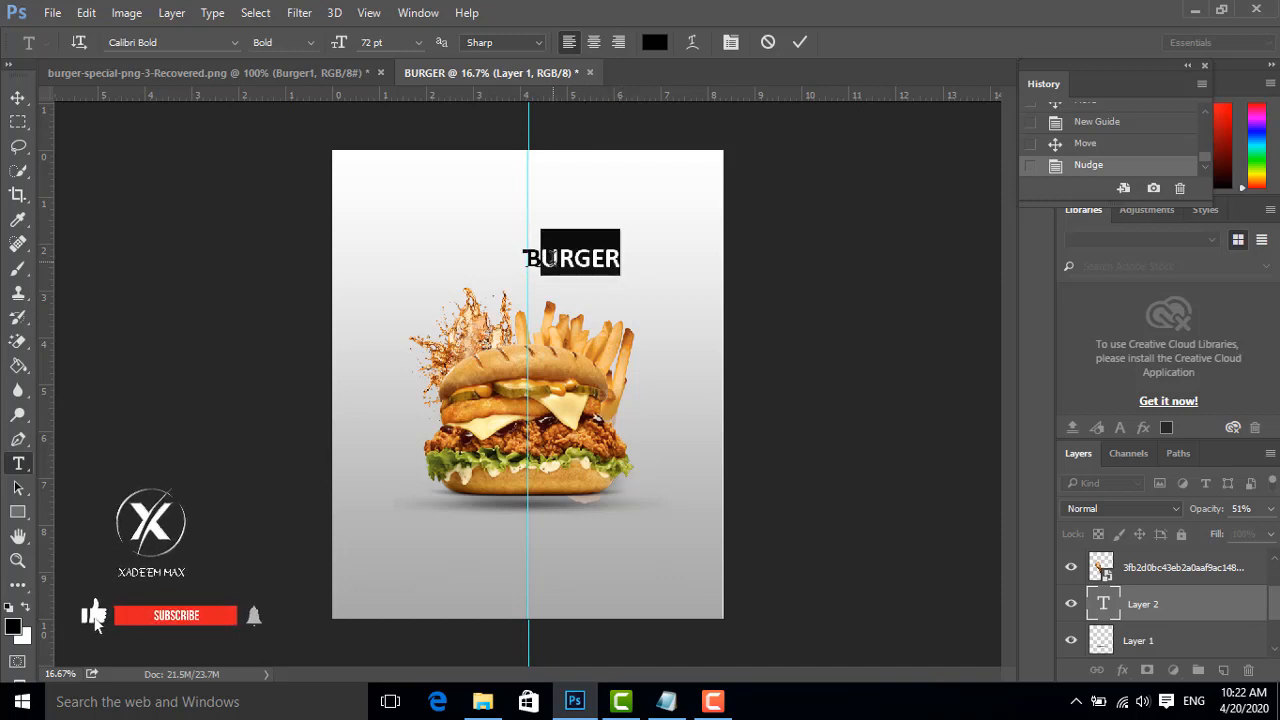
pyautogui.write('uger')
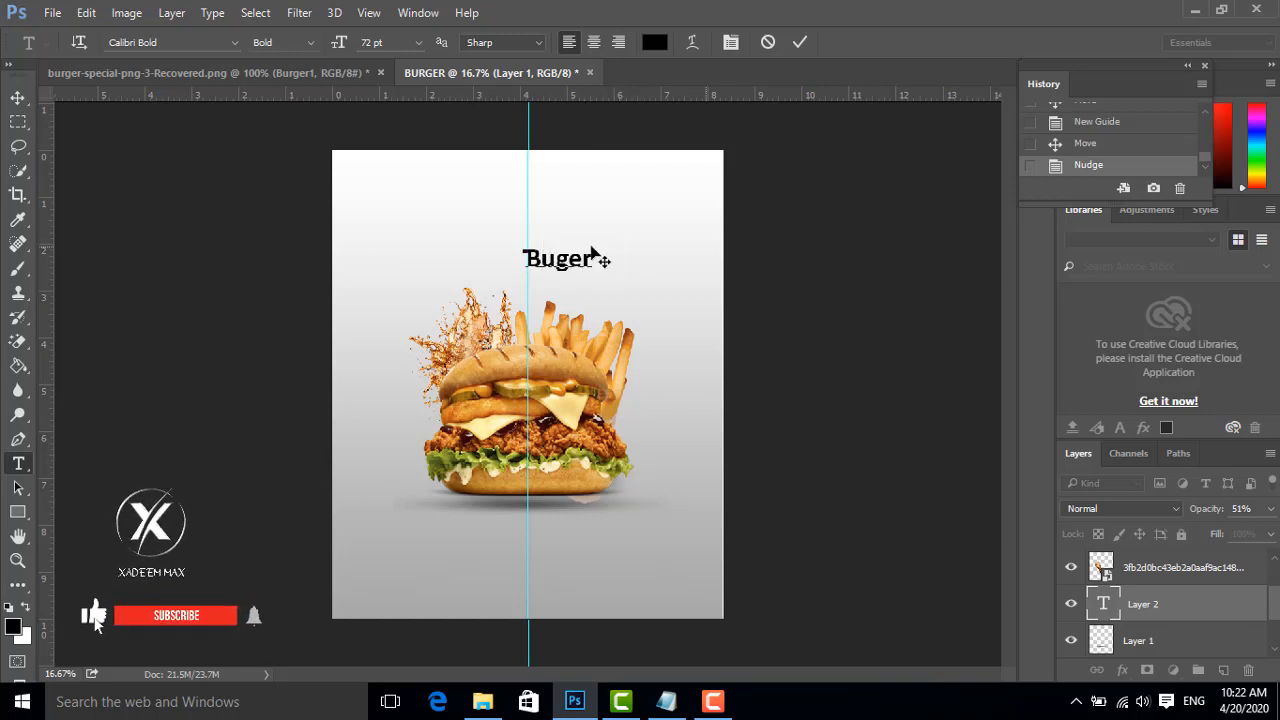
pyautogui.click(553, 262)
pyautogui.write('r')
# - Set the Burger title in the Slamer_PersonalUseOnly Regular font at 120 pt
pyautogui.moveTo(601, 259); pyautogui.dragTo(505, 259)
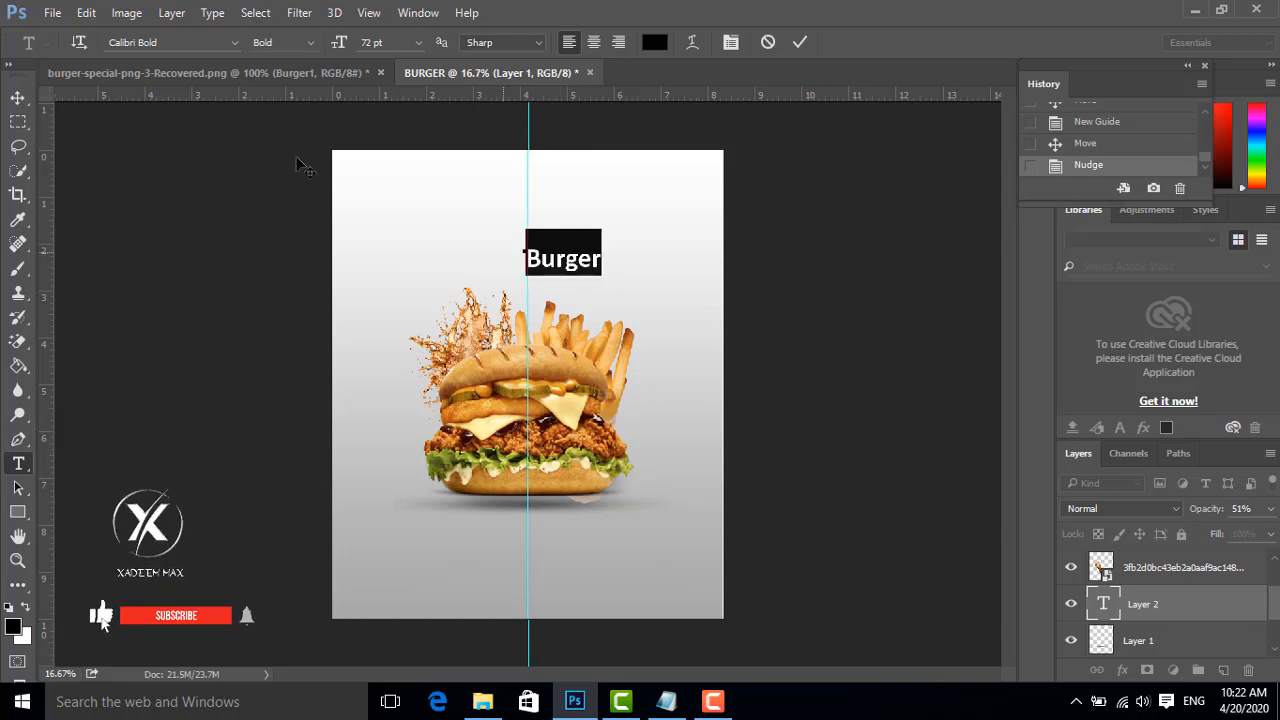
pyautogui.click(173, 44)
pyautogui.write('sla')
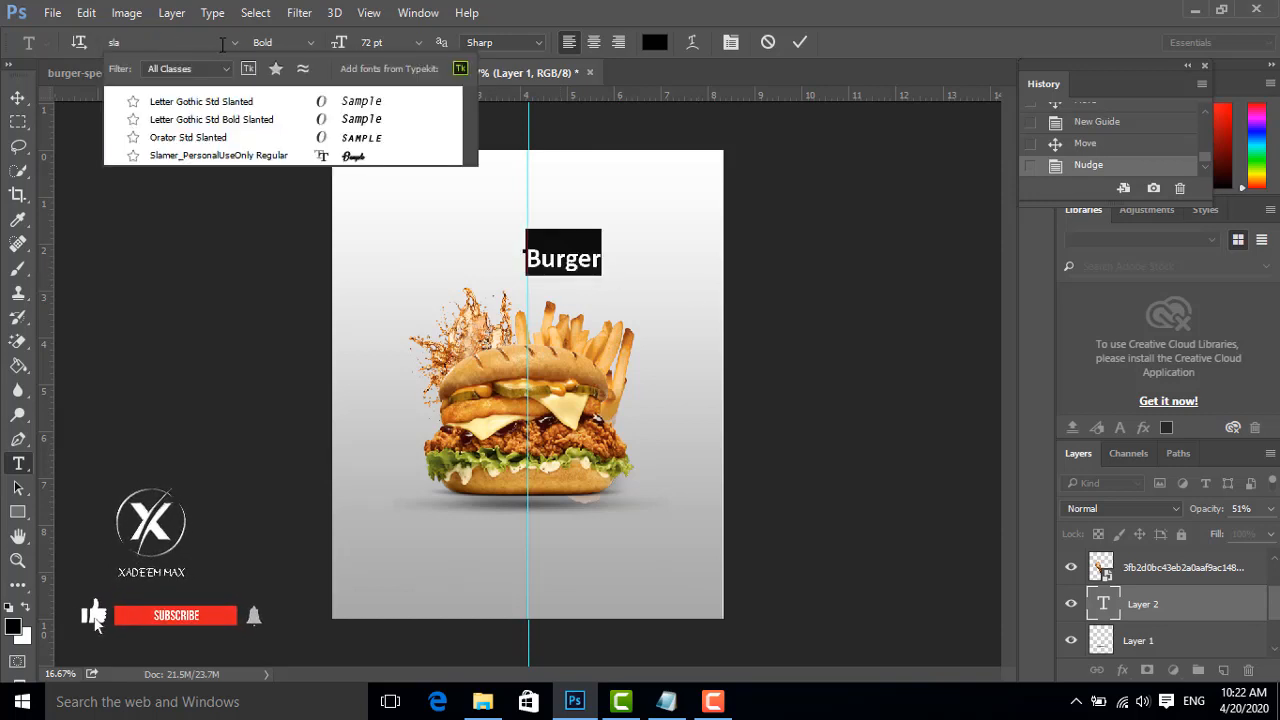
pyautogui.click(208, 155)
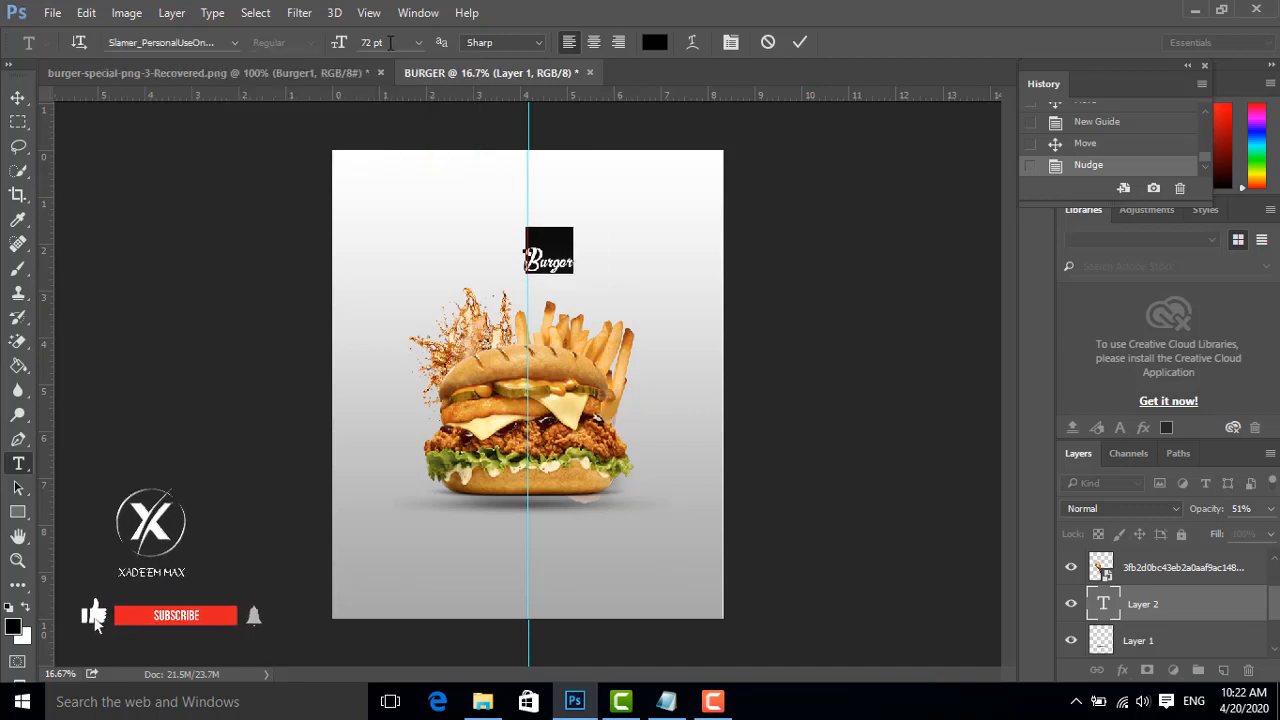
pyautogui.click(342, 42)
pyautogui.write('120')
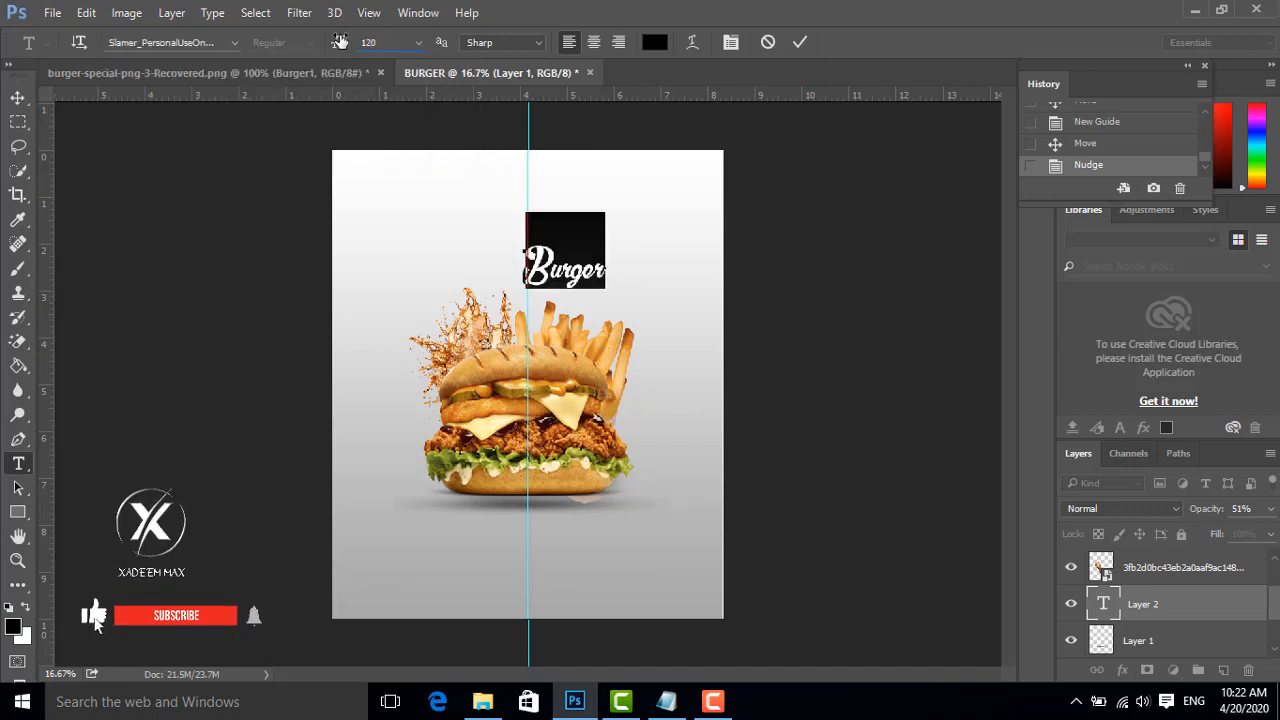
pyautogui.click(800, 42)
# - Scale the Burger title up to about 140% and centre it on the vertical guide above the food
pyautogui.click(18, 97)
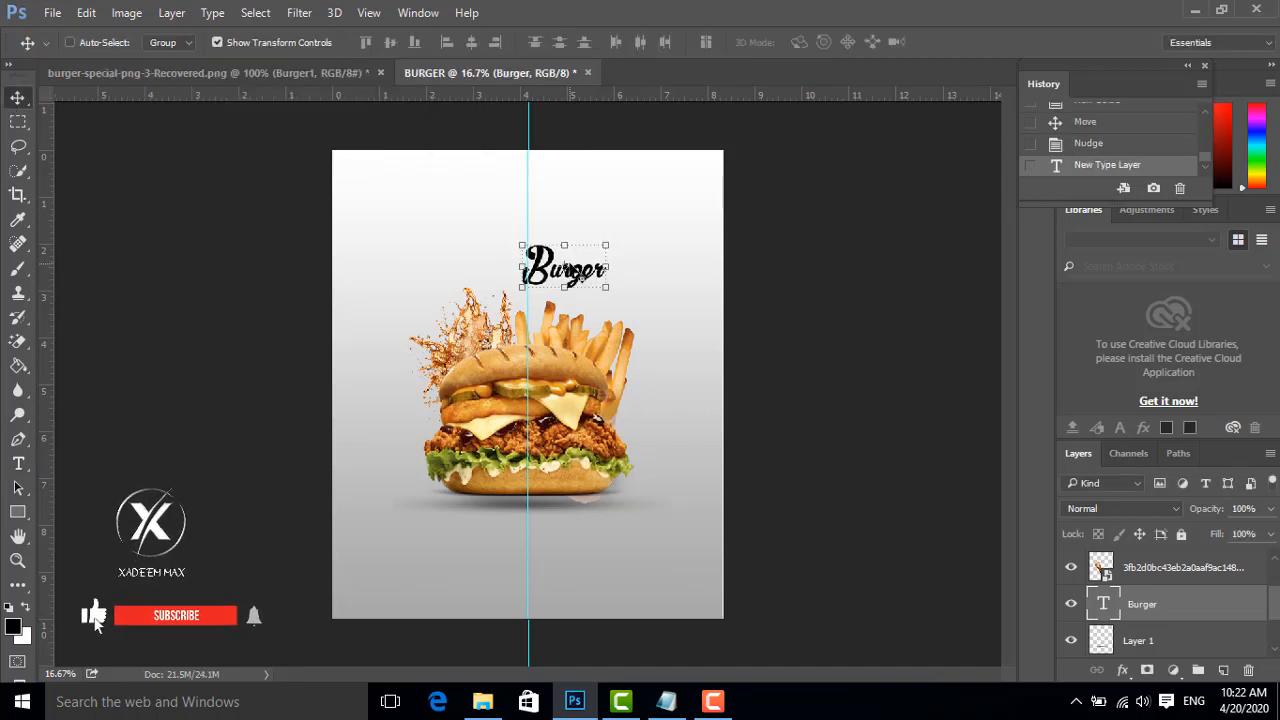
pyautogui.hotkey('ctrl', 't')
pyautogui.hotkey('ctrl', '+')
pyautogui.hotkey('ctrl', '+')
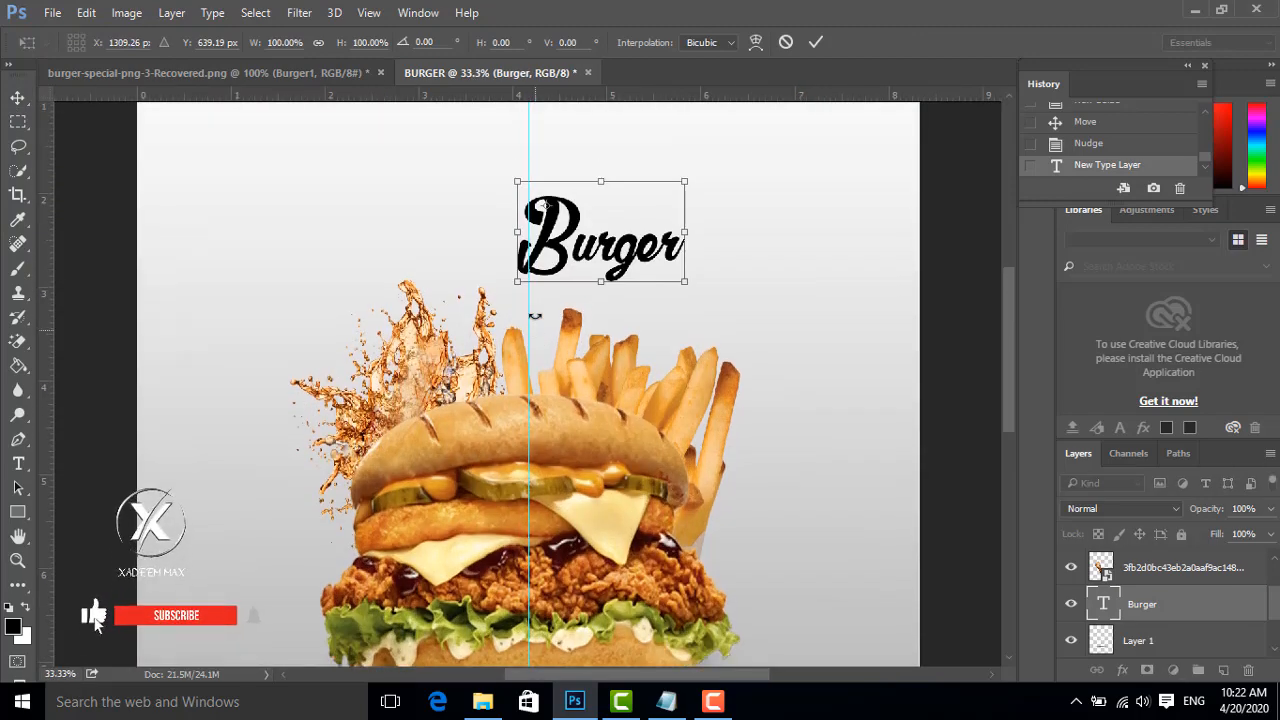
pyautogui.scroll(1, 535, 316)
pyautogui.moveTo(592, 252); pyautogui.dragTo(669, 298)
pyautogui.scroll(7, 711, 313)
pyautogui.moveTo(604, 341); pyautogui.dragTo(576, 298)
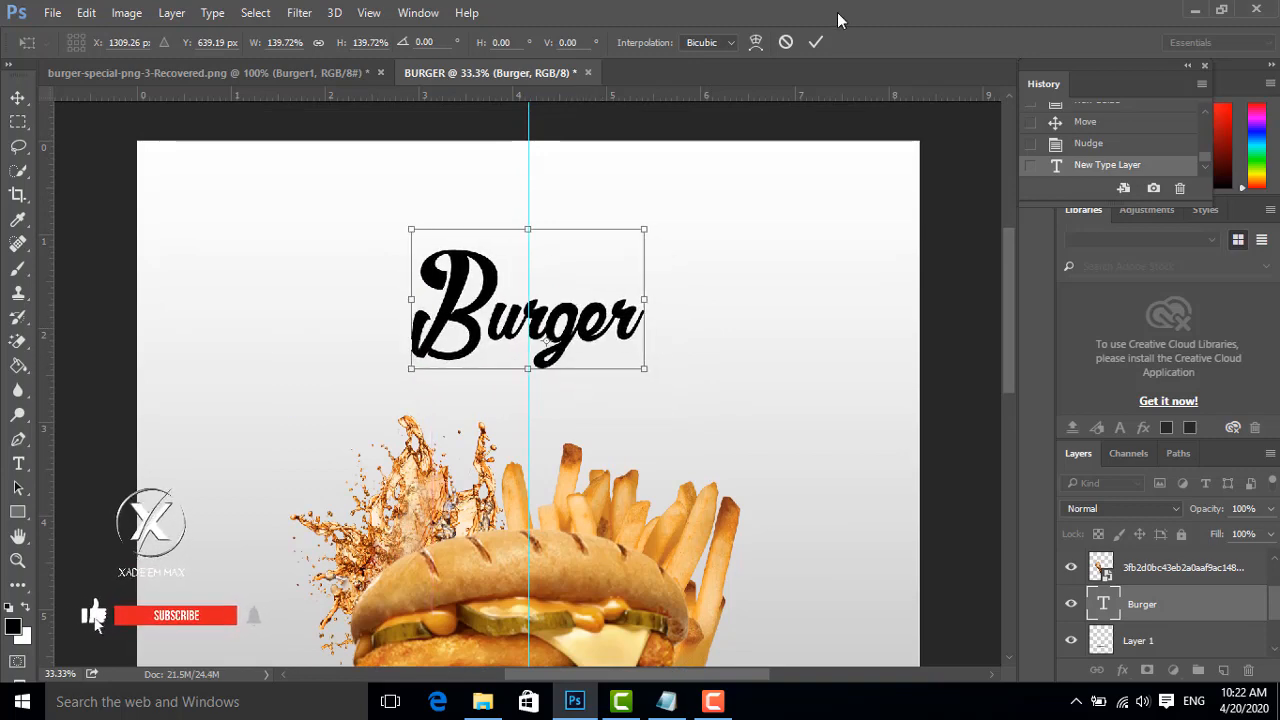
pyautogui.click(816, 42)
pyautogui.hotkey('ctrl', '-')
pyautogui.hotkey('ctrl', '-')
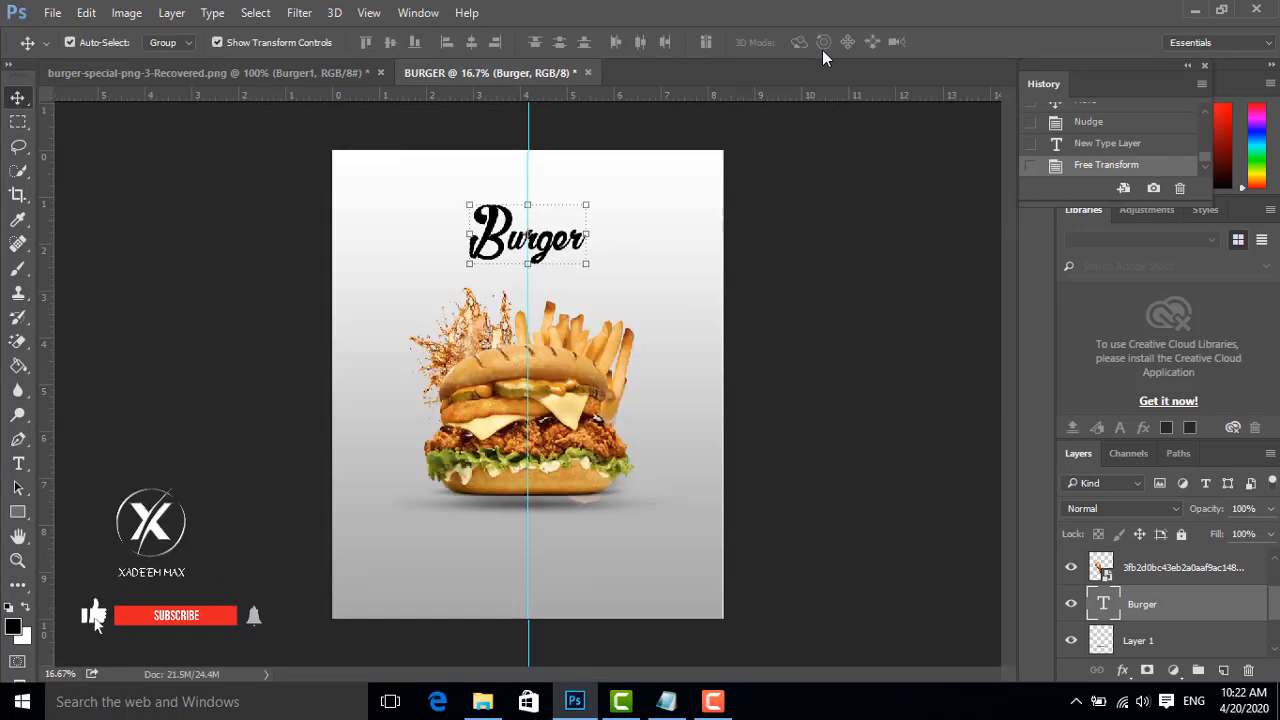
# - Shift the Burger title slightly to the right, keeping its height on the page
pyautogui.hotkey('ctrl', '+')
pyautogui.hotkey('ctrl', '+')
pyautogui.scroll(7, 733, 270)
pyautogui.moveTo(572, 218); pyautogui.dragTo(575, 222)
pyautogui.scroll(7, 700, 303)
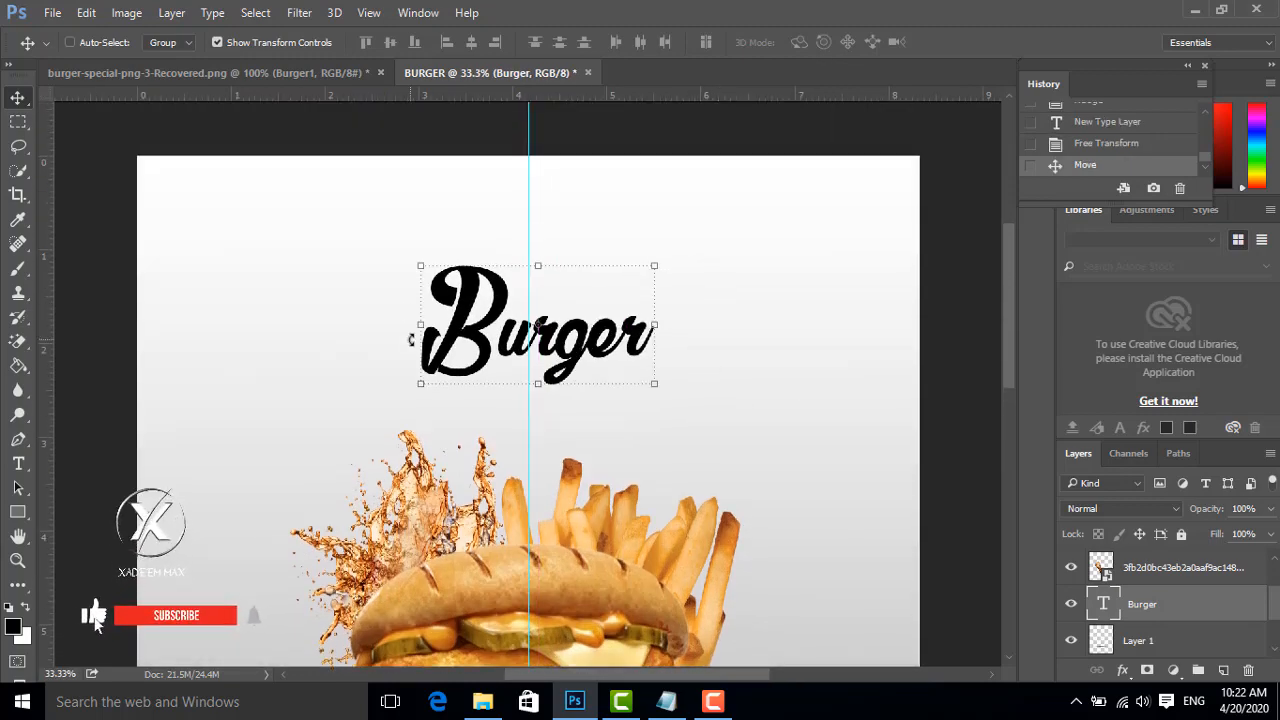
# - Duplicate the Burger text layer, move the copy up and to the right, and retype it as "Zinger"
pyautogui.hotkey('ctrl', 'j')
pyautogui.moveTo(612, 346); pyautogui.dragTo(665, 271)
pyautogui.press('t')
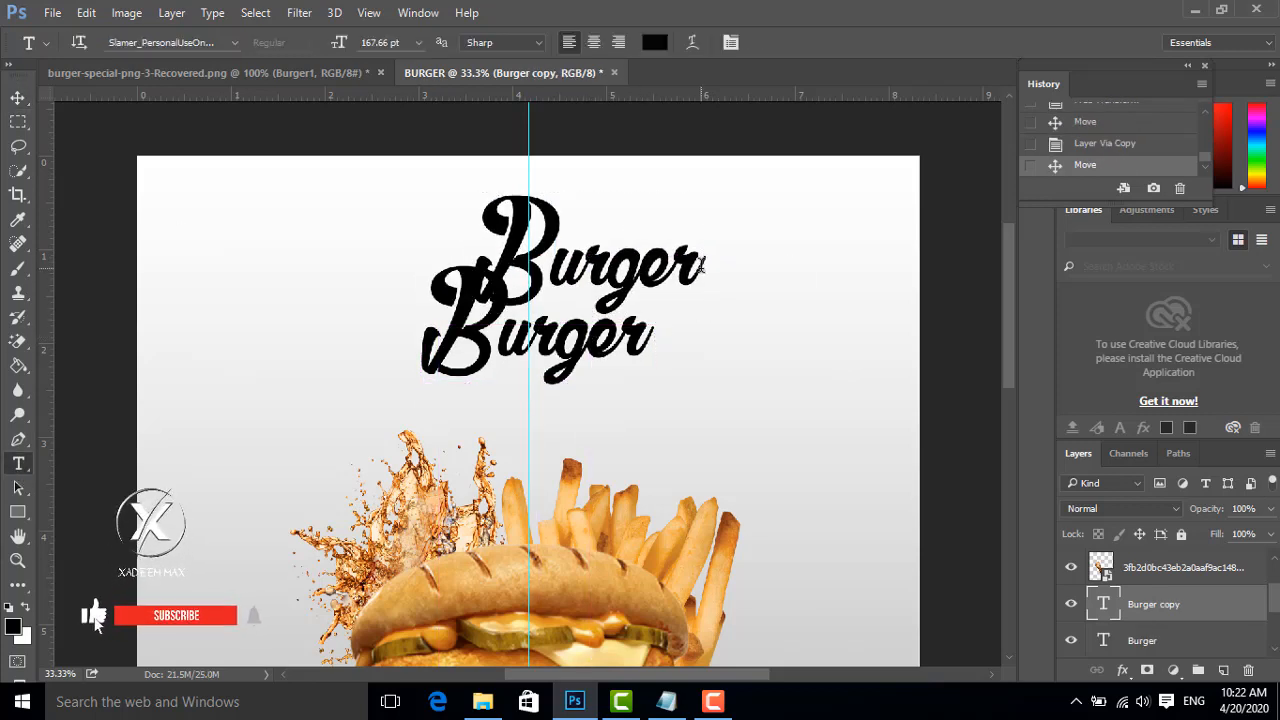
pyautogui.doubleClick(703, 265)
pyautogui.write('Zinger')
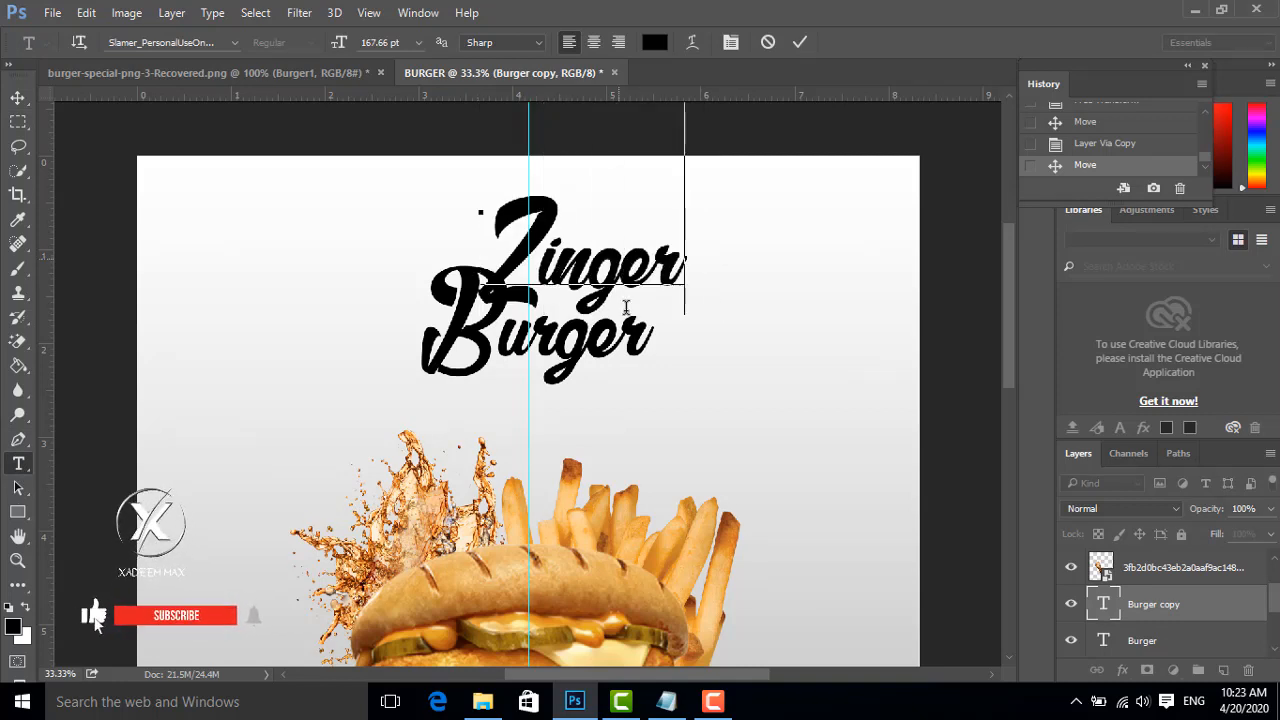
# - Set the font size of the whole Zinger text to 72 pt
pyautogui.hotkey('ctrl', 'a')
pyautogui.click(418, 43)
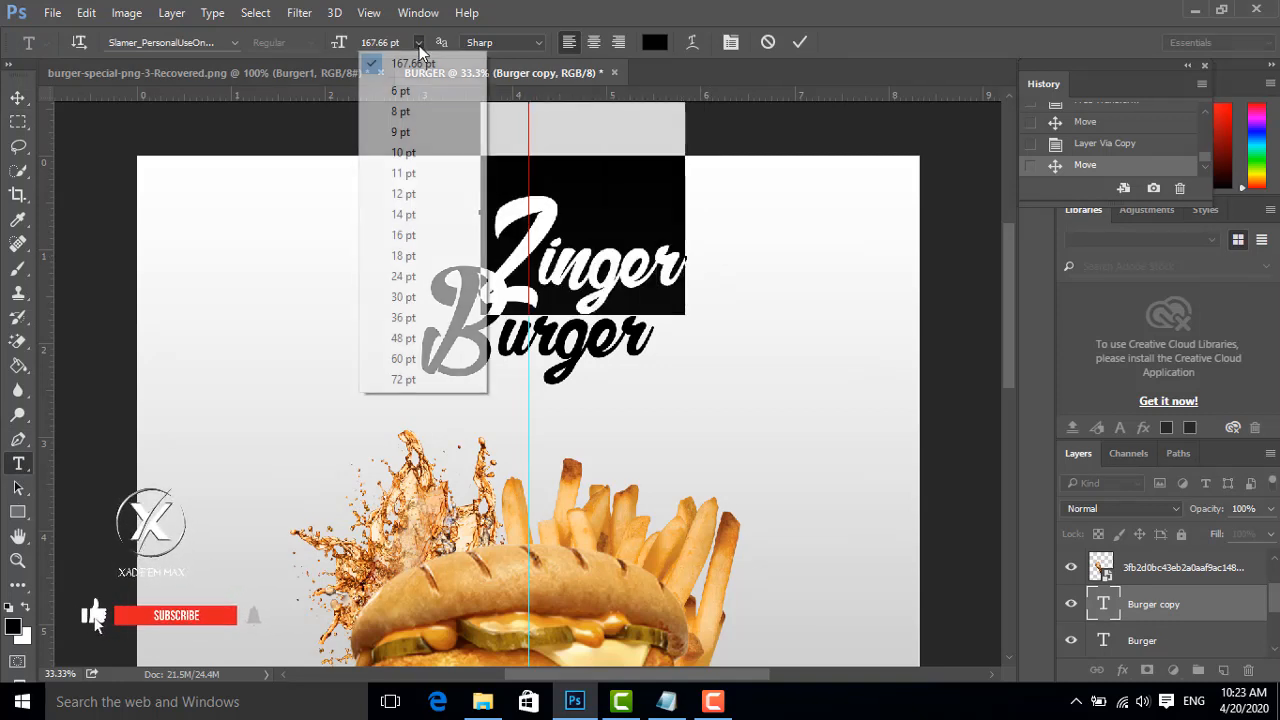
pyautogui.click(401, 383)
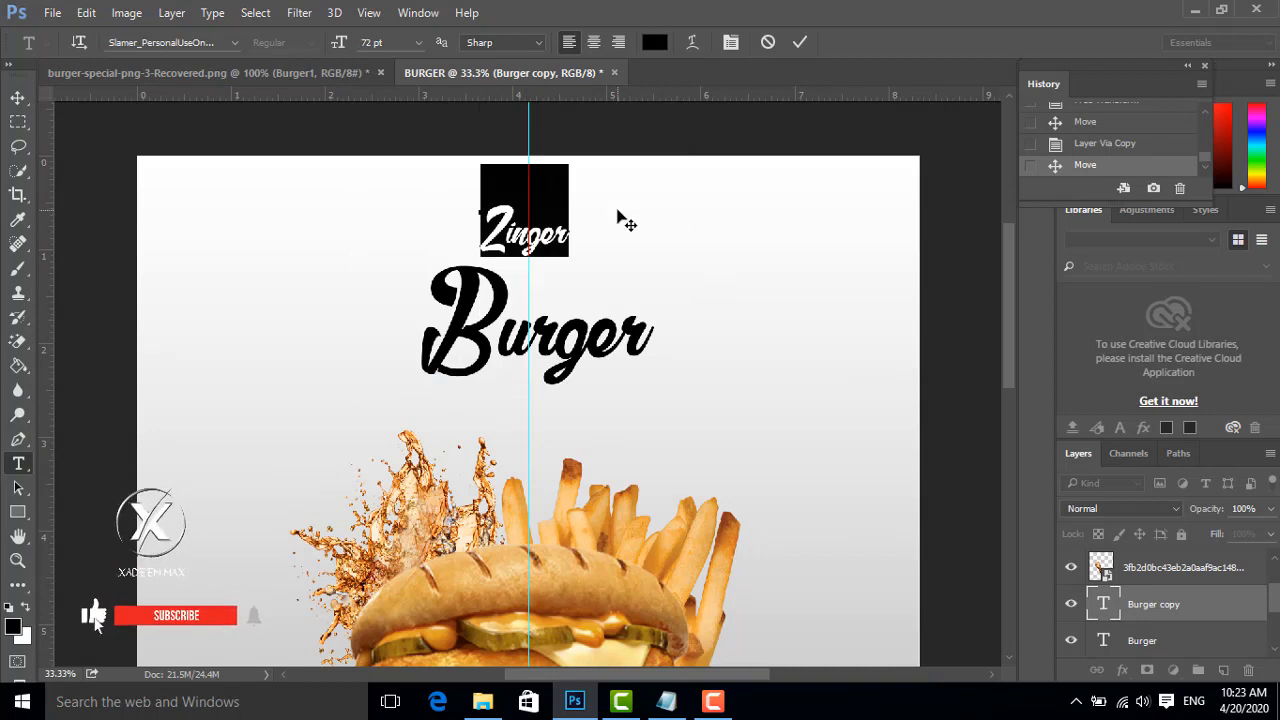
pyautogui.click(800, 42)
# - Enlarge the Zinger text to about 98 pt and fit it right above the "urger" letters of the Burger title
pyautogui.click(18, 97)
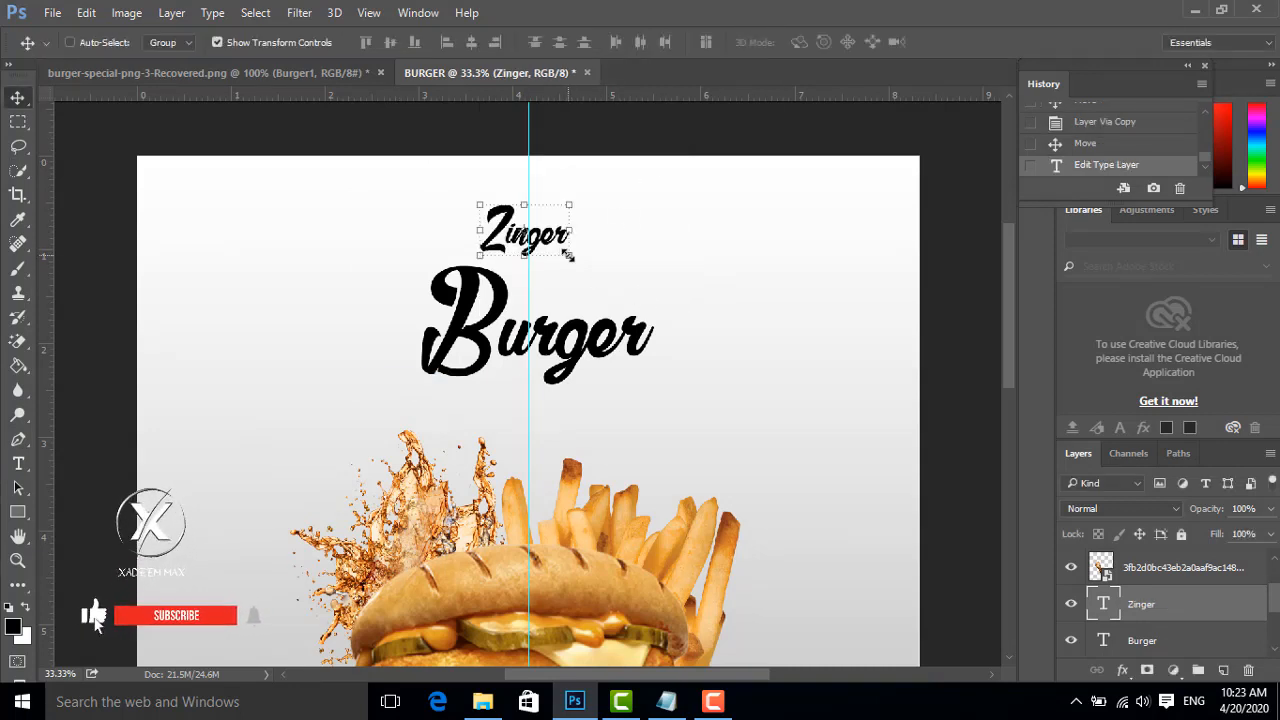
pyautogui.moveTo(569, 255); pyautogui.dragTo(594, 288)
pyautogui.click(818, 42)
pyautogui.scroll(-1, 783, 368)
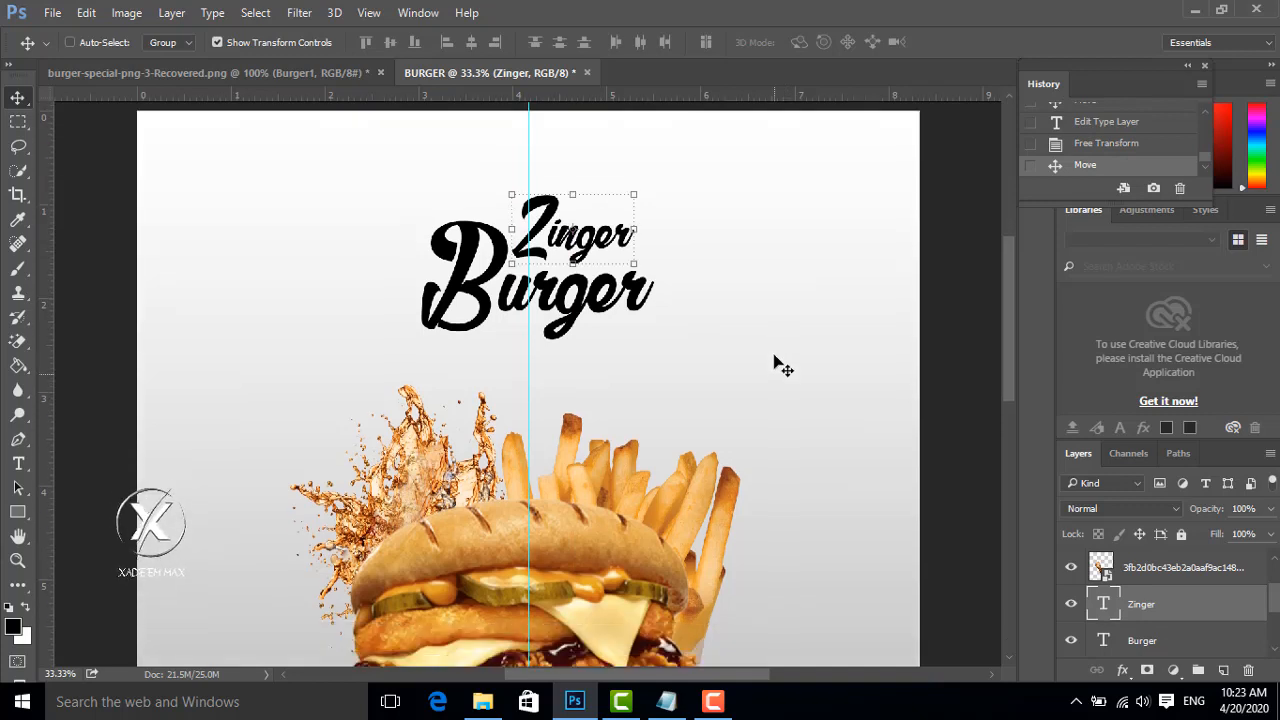
# - Add a new text line reading "SPECIAL OFFER" between the Burger title and the food
pyautogui.scroll(-2, 766, 372)
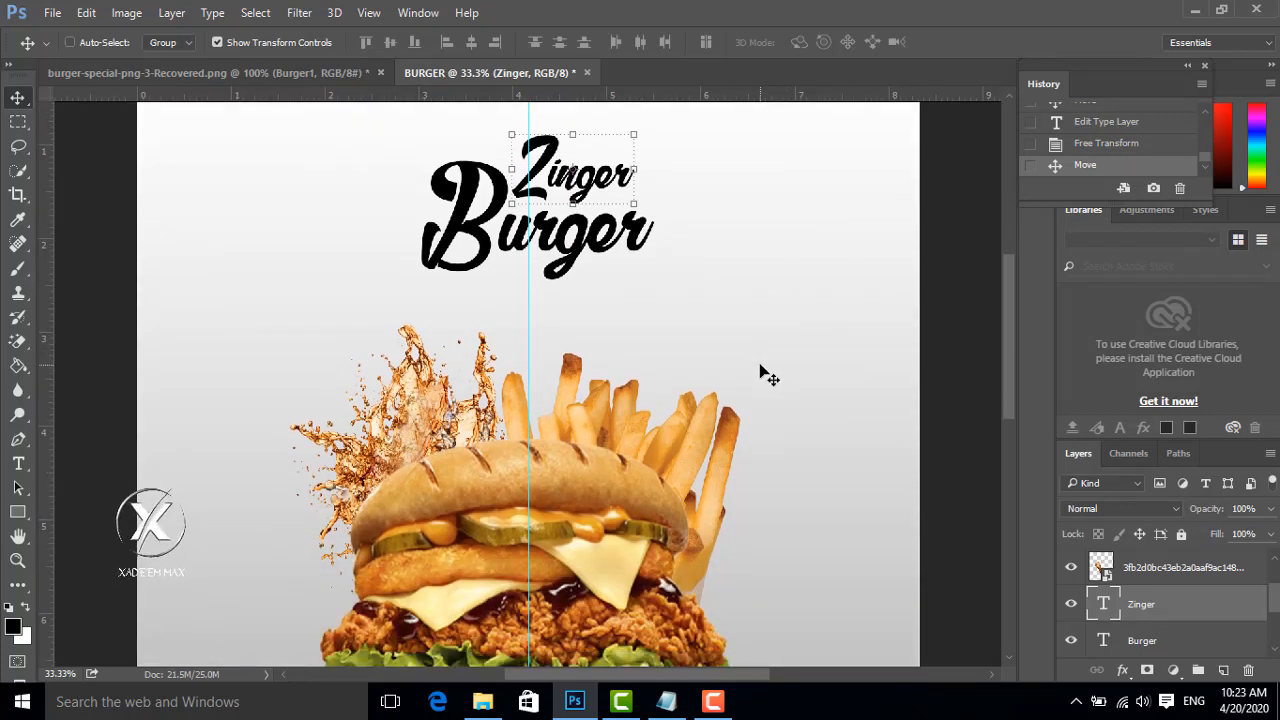
pyautogui.click(18, 463)
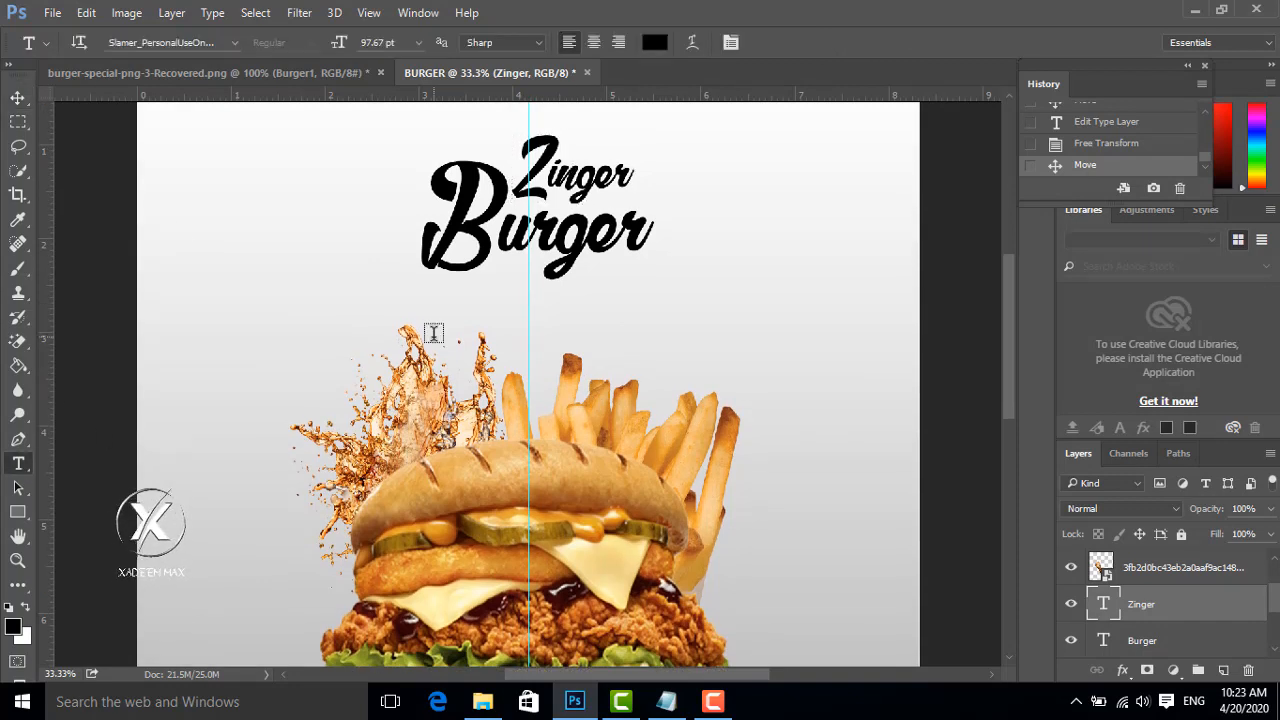
pyautogui.click(449, 334)
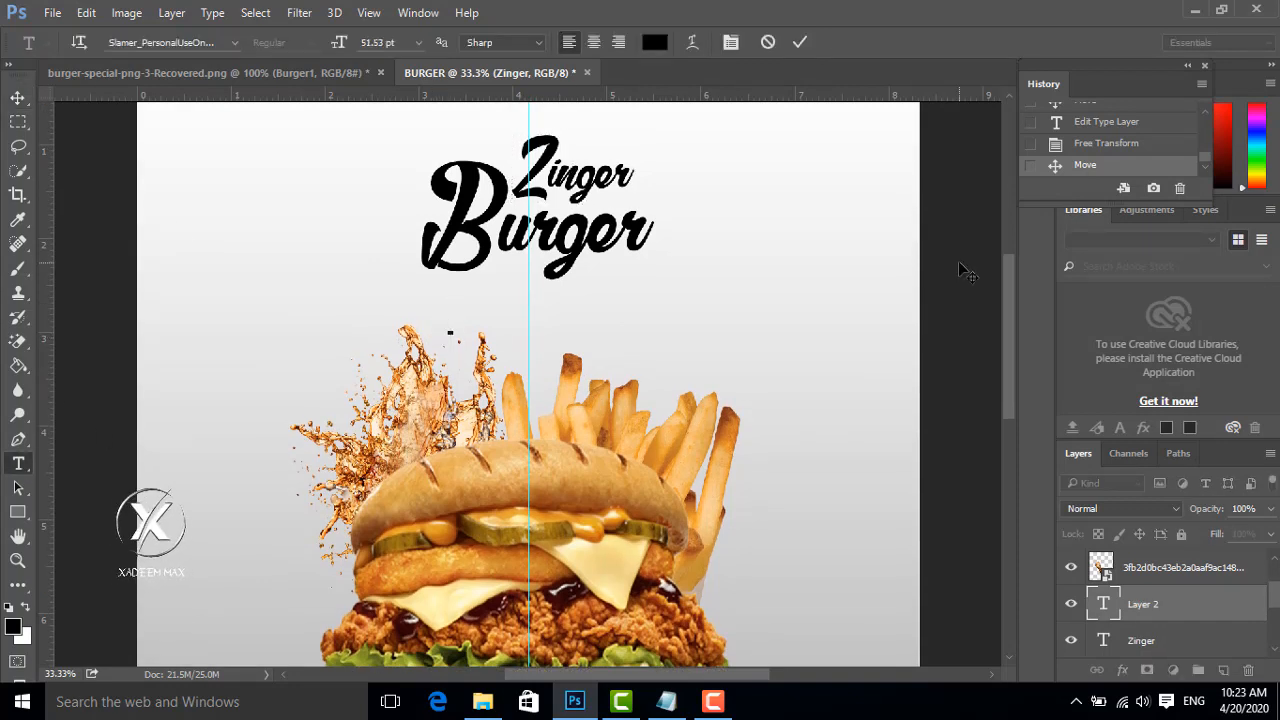
pyautogui.write('SPECIA')
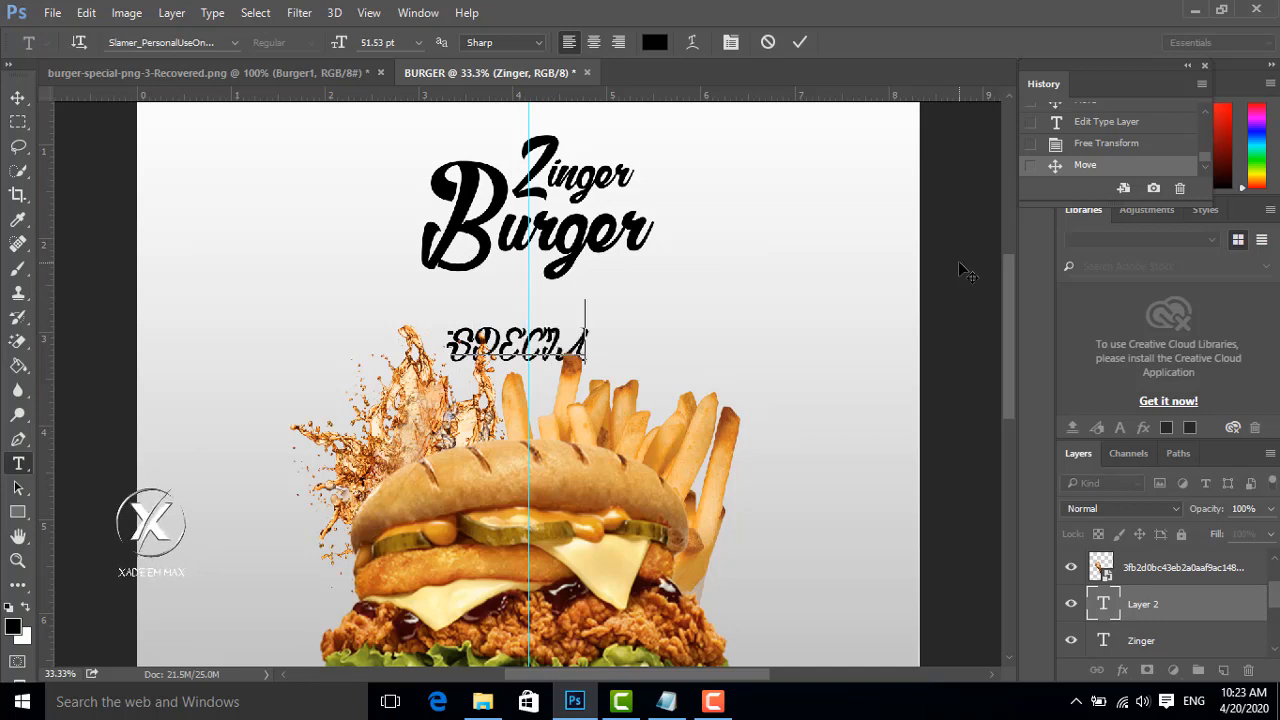
pyautogui.write('L OFFER')
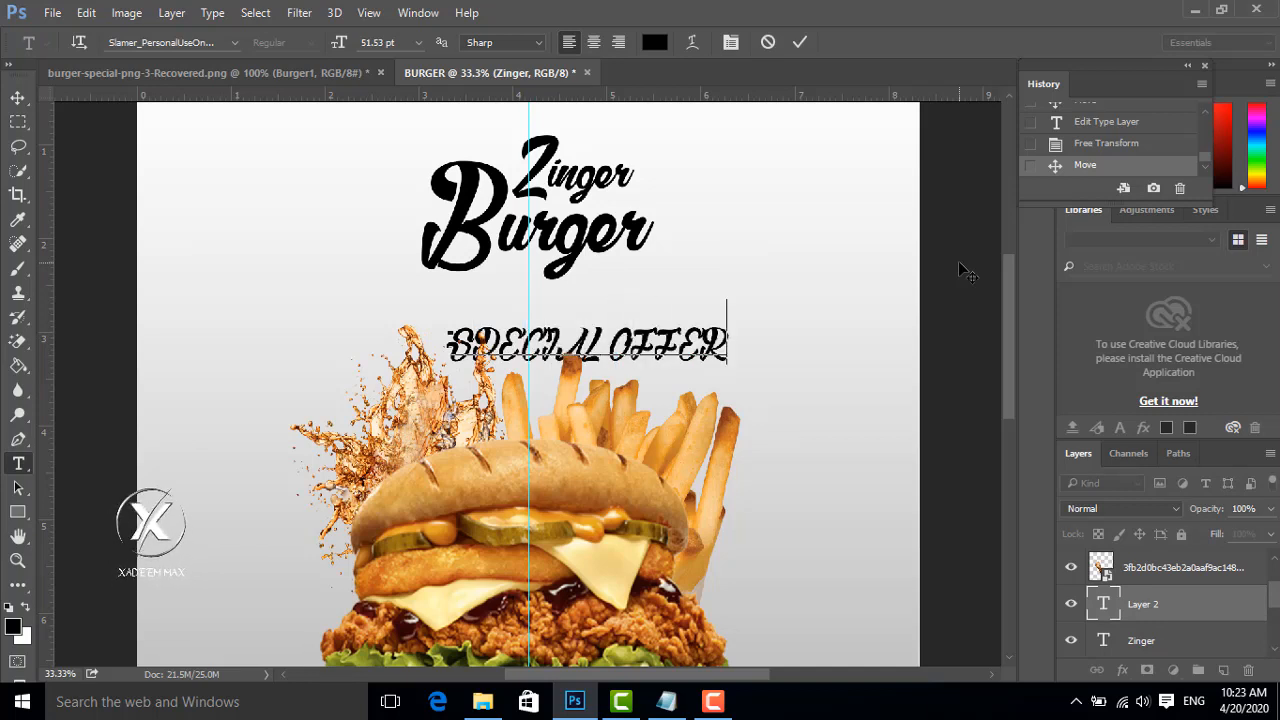
# - Set the SPECIAL OFFER text in Calibri Regular at 36 pt
pyautogui.hotkey('ctrl', 'a')
pyautogui.click(236, 43)
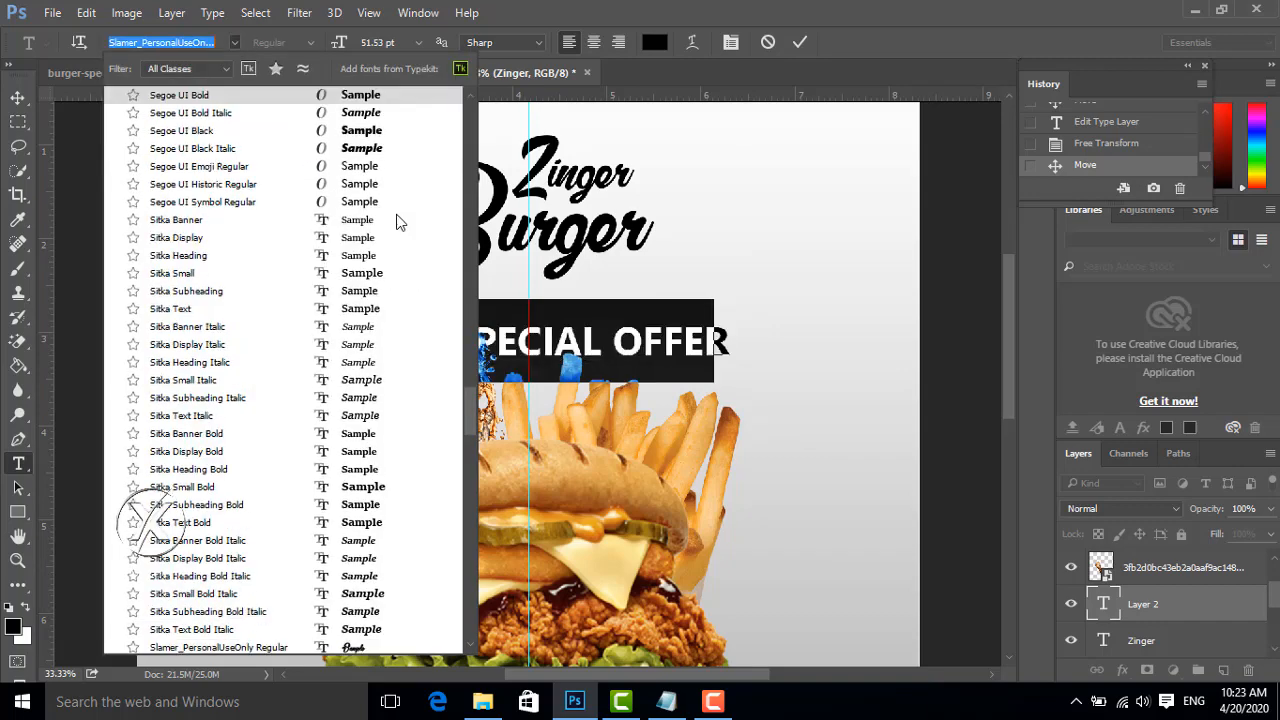
pyautogui.moveTo(469, 398); pyautogui.dragTo(465, 93)
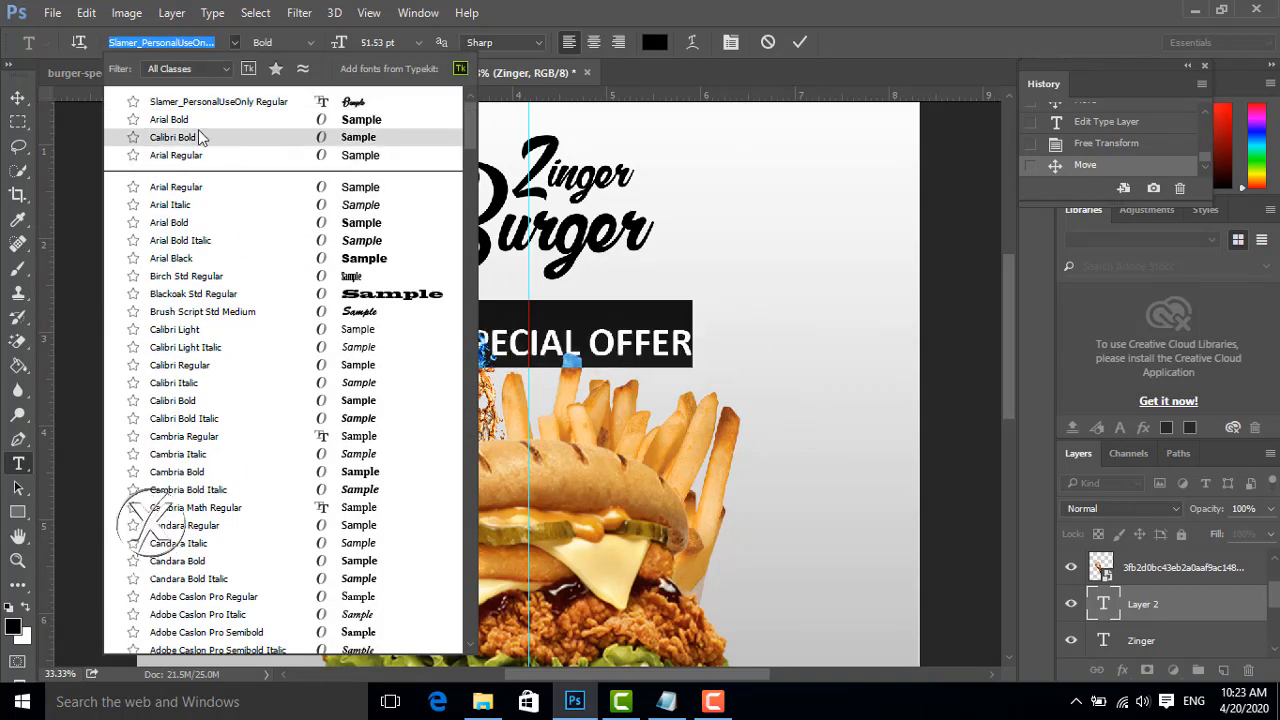
pyautogui.click(262, 137)
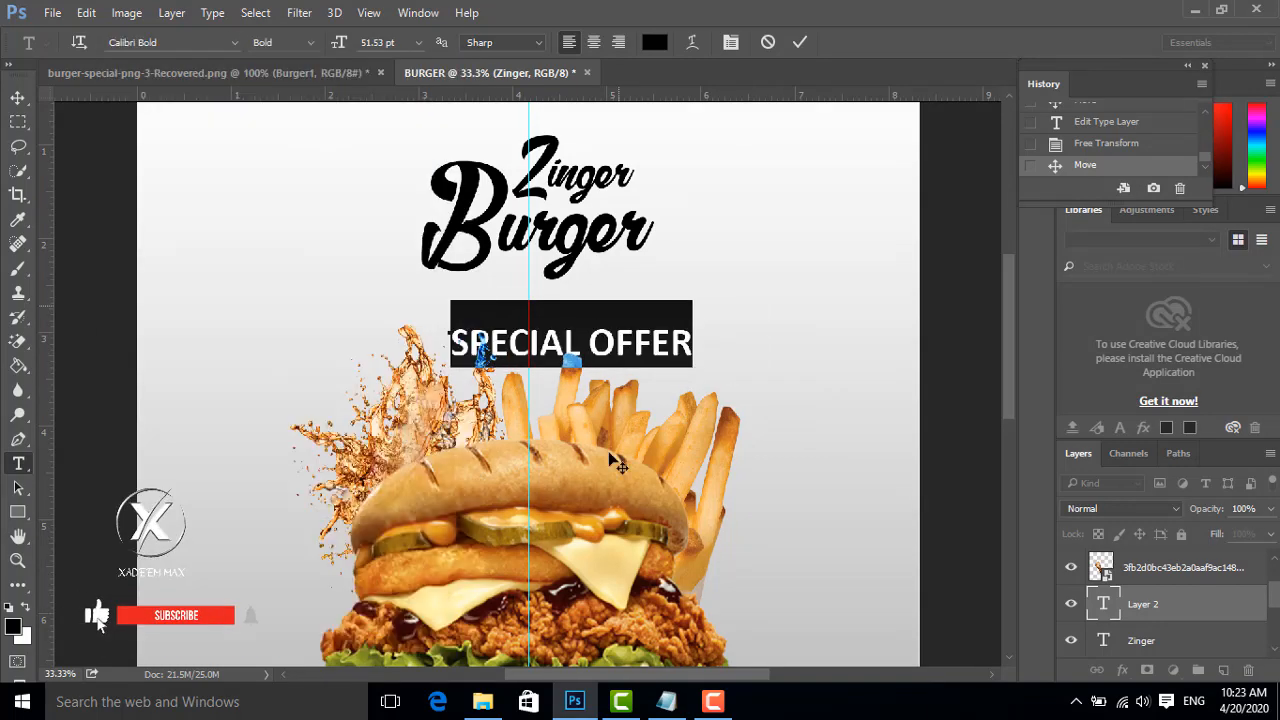
pyautogui.click(310, 42)
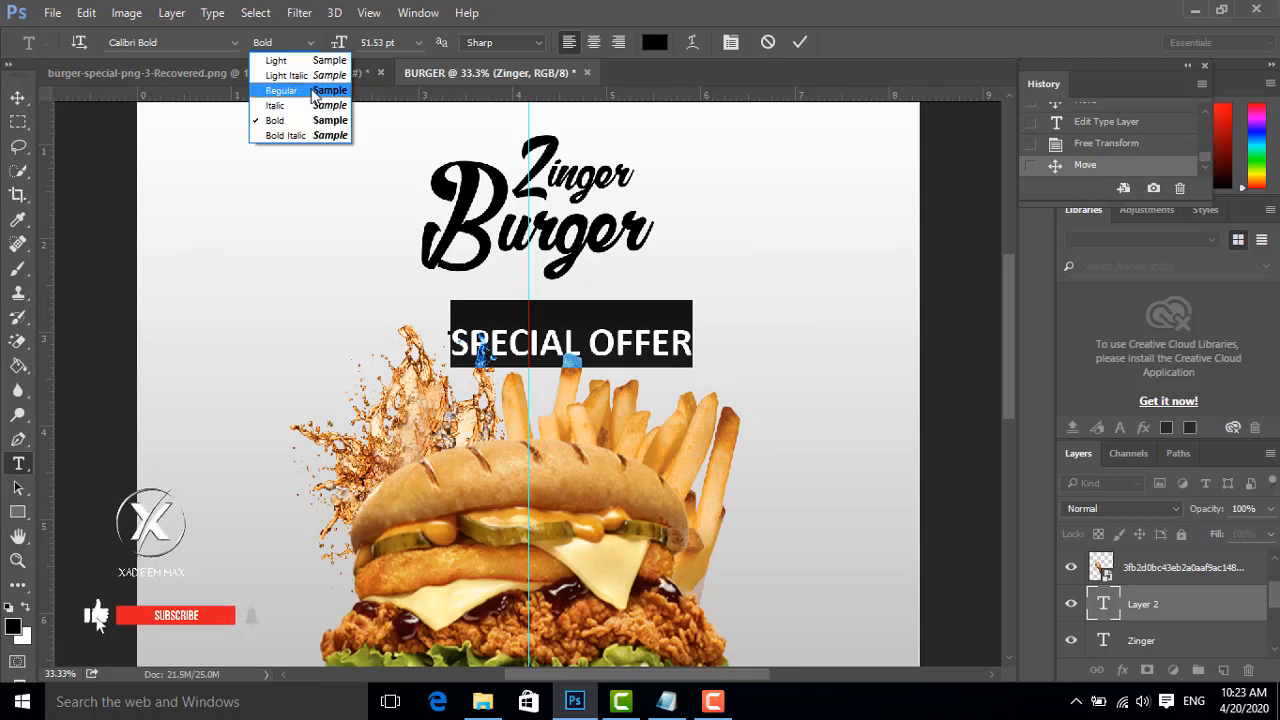
pyautogui.click(418, 42)
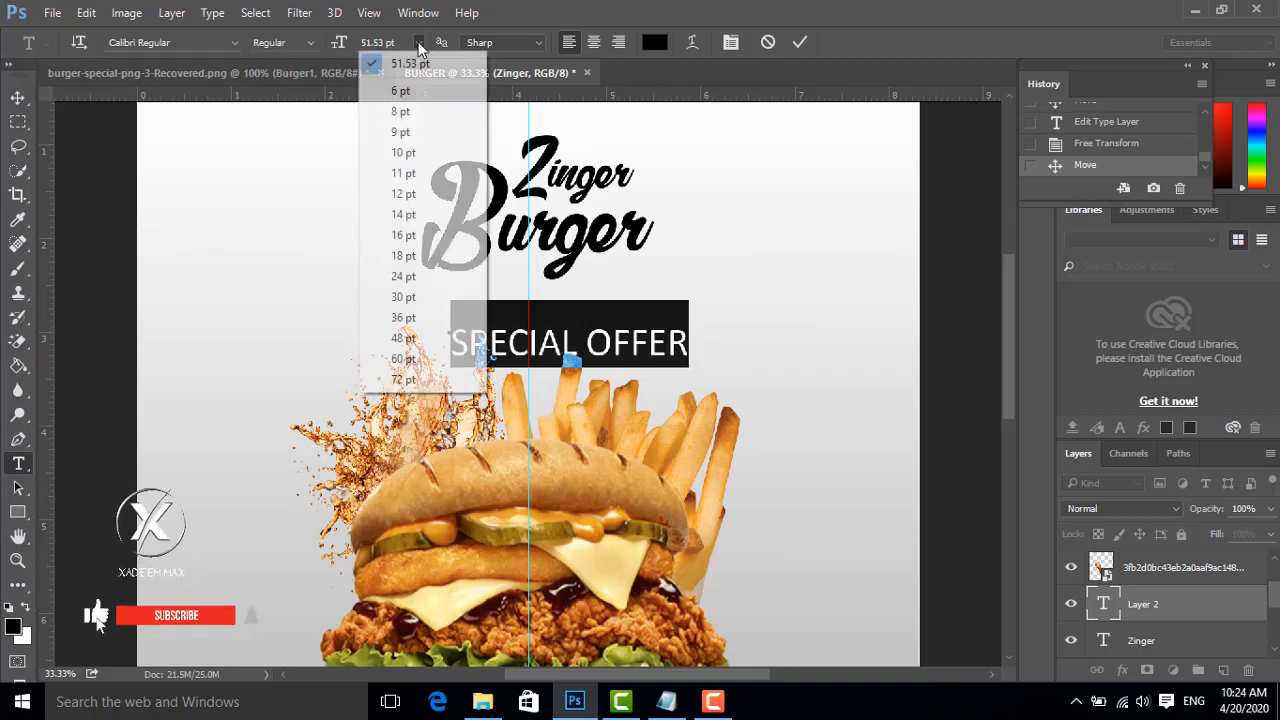
pyautogui.click(411, 318)
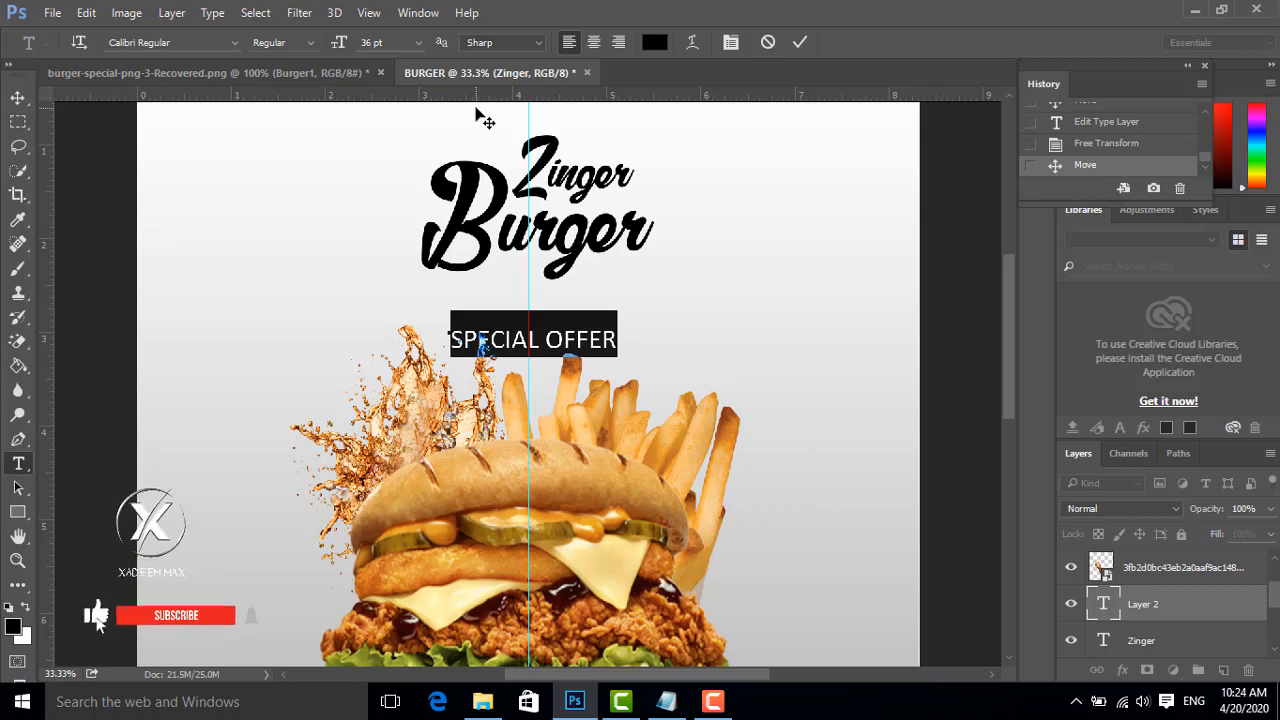
# - Turn off subscript for the SPECIAL OFFER text and reduce its font size to 16 pt
pyautogui.click(731, 42)
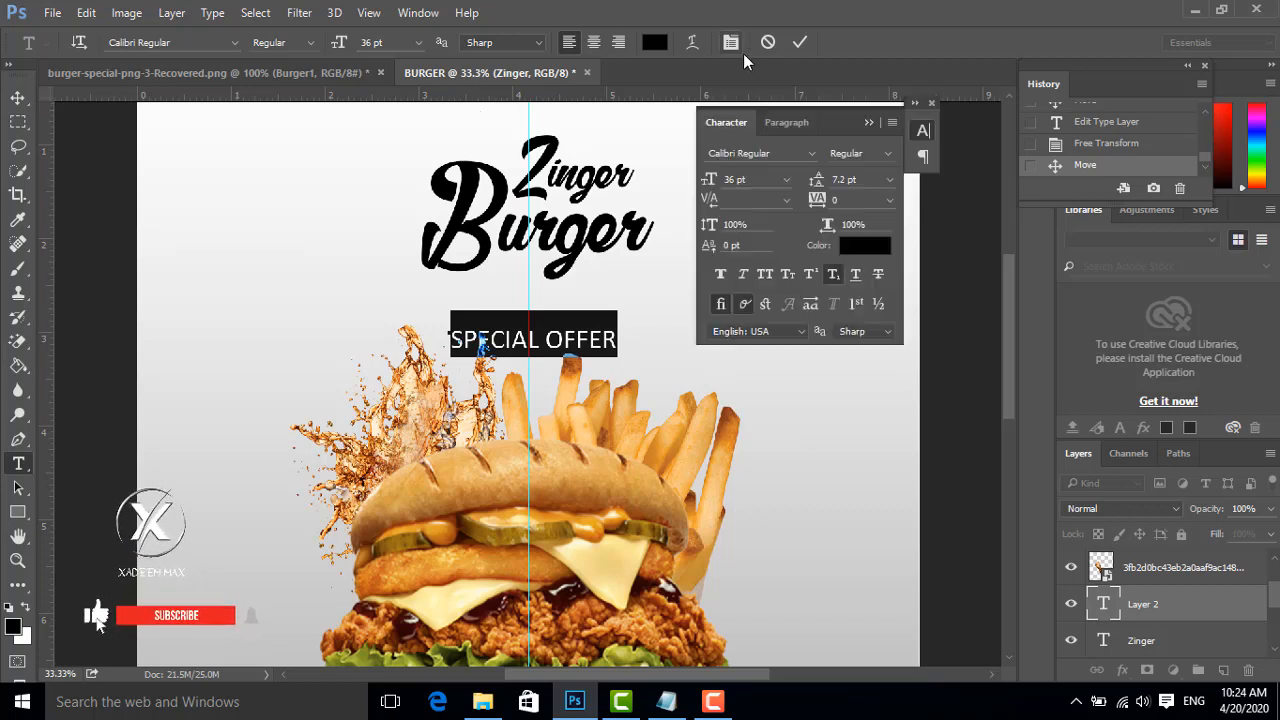
pyautogui.click(833, 274)
pyautogui.click(788, 181)
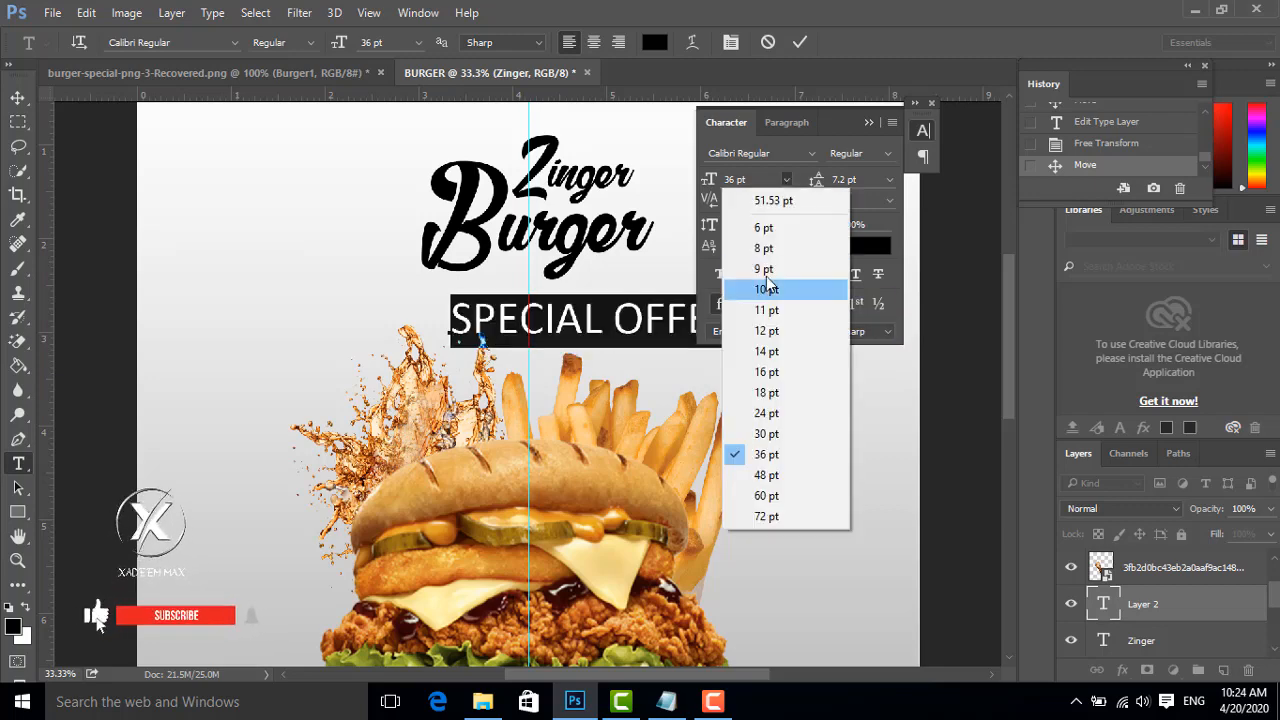
pyautogui.click(766, 270)
pyautogui.click(787, 177)
pyautogui.click(768, 330)
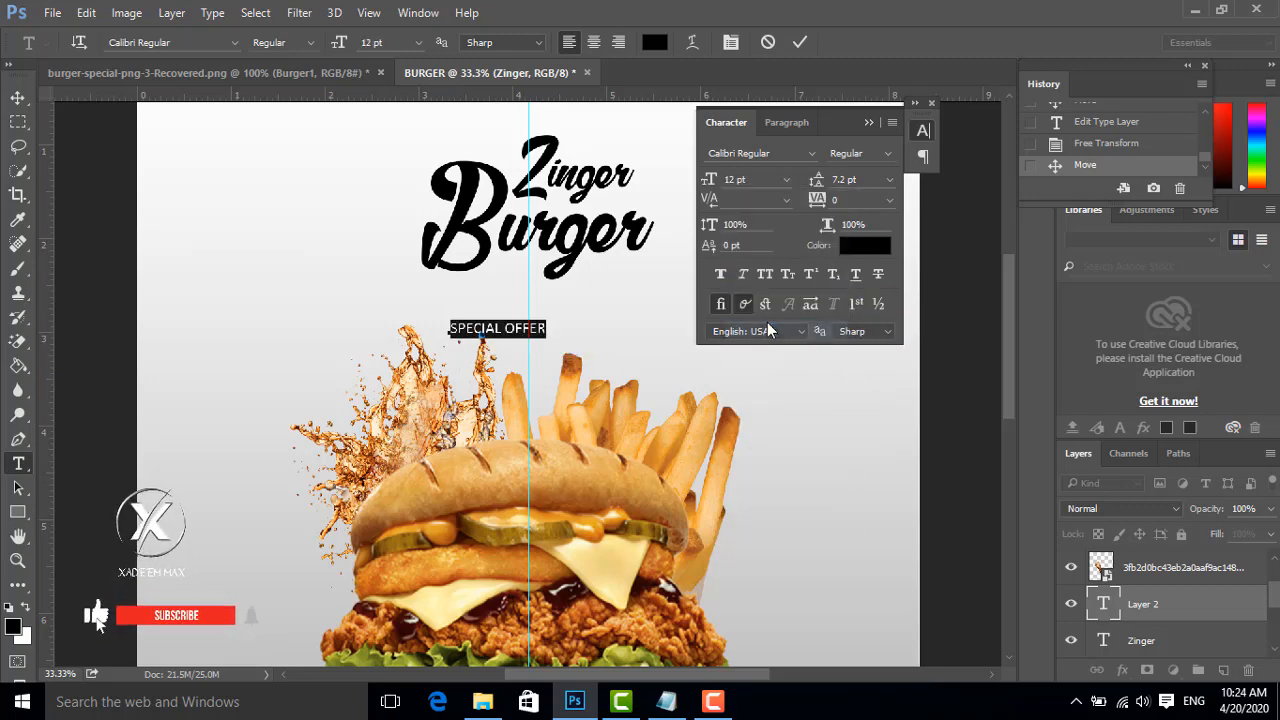
pyautogui.click(788, 179)
pyautogui.click(778, 370)
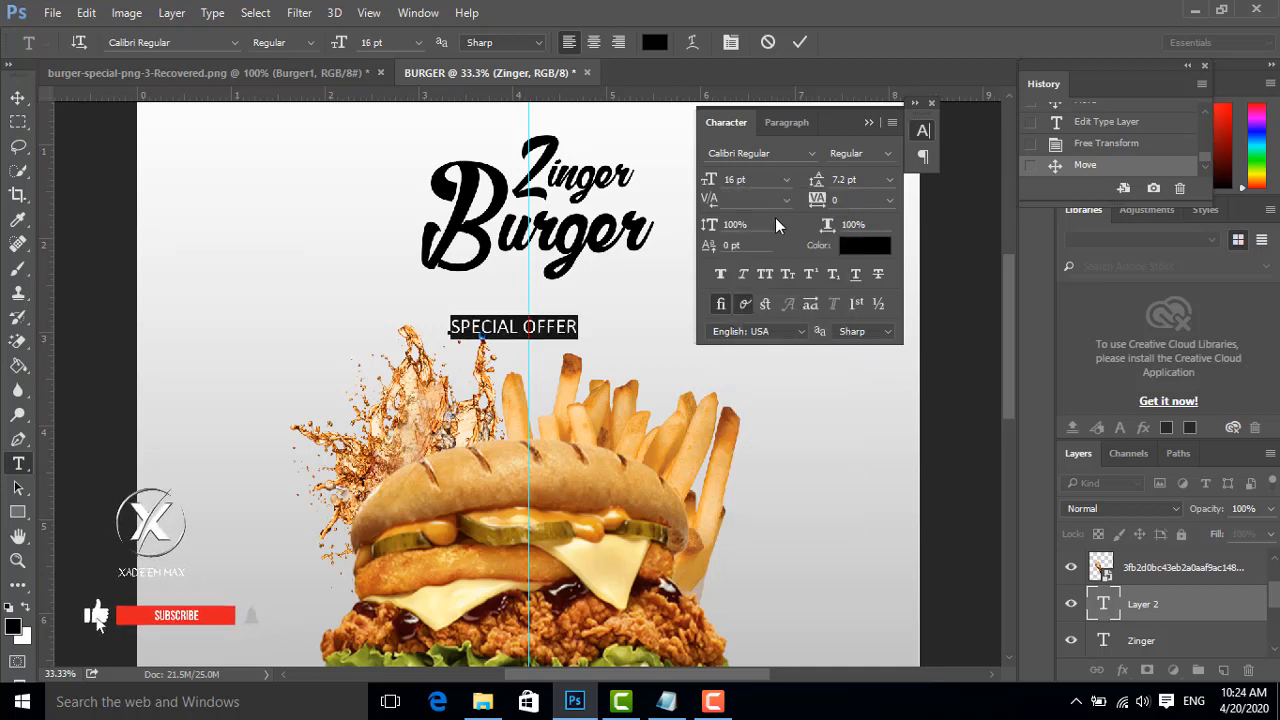
# - Set the SPECIAL OFFER tracking to 380 and place the line directly beneath the Burger title
pyautogui.moveTo(830, 232); pyautogui.dragTo(824, 204)
pyautogui.click(800, 42)
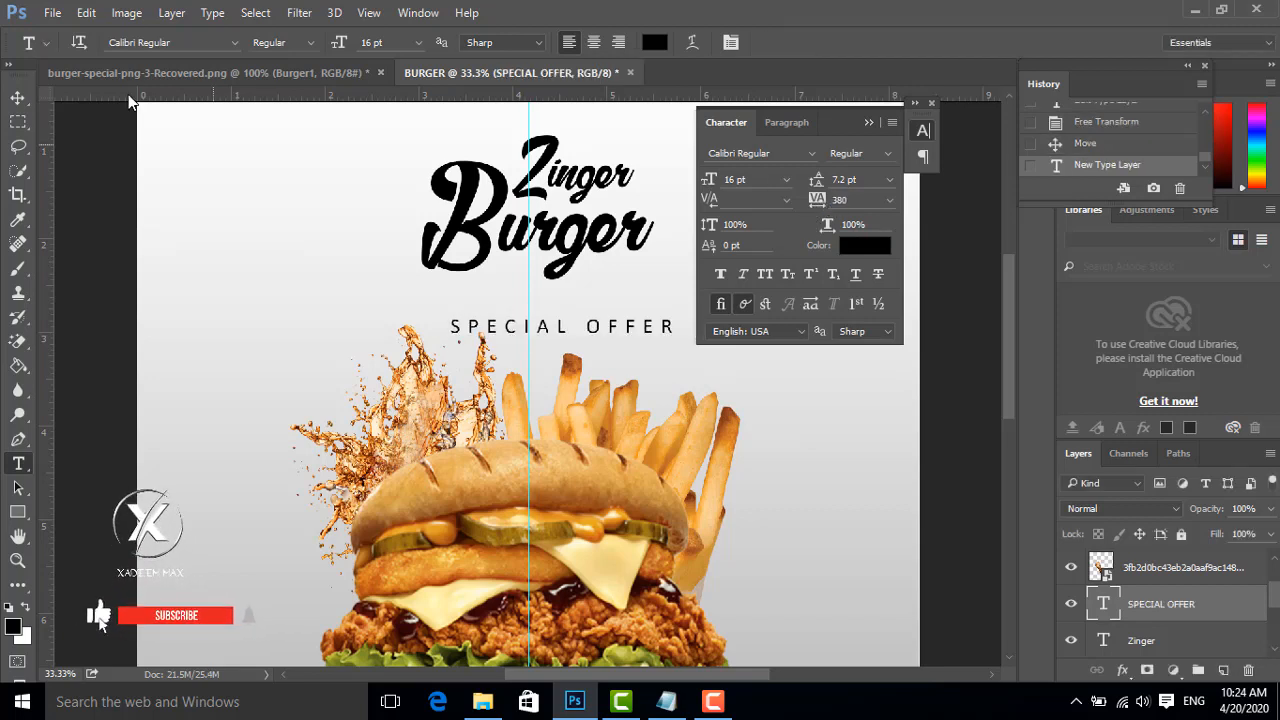
pyautogui.click(17, 97)
pyautogui.moveTo(614, 331); pyautogui.dragTo(585, 312)
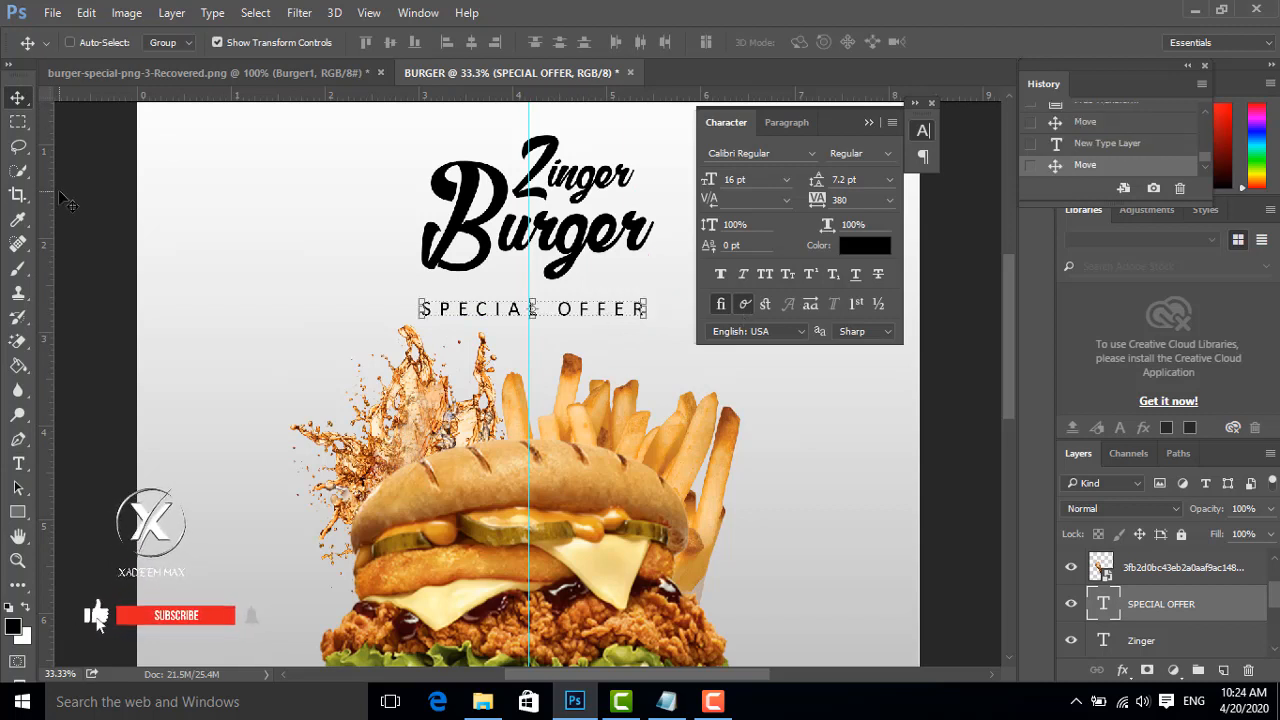
# - Change the SPECIAL OFFER text's font style to Calibri Bold
pyautogui.click(18, 463)
pyautogui.moveTo(418, 309); pyautogui.dragTo(665, 294)
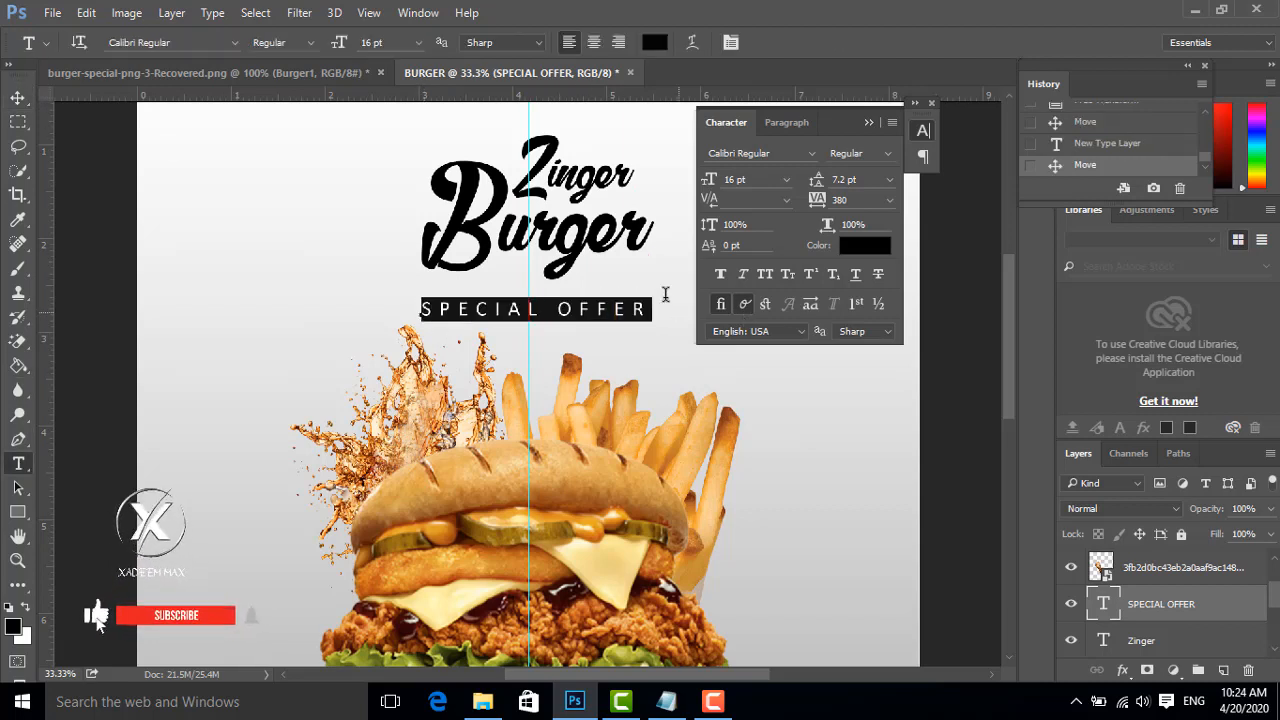
pyautogui.click(311, 42)
pyautogui.click(310, 122)
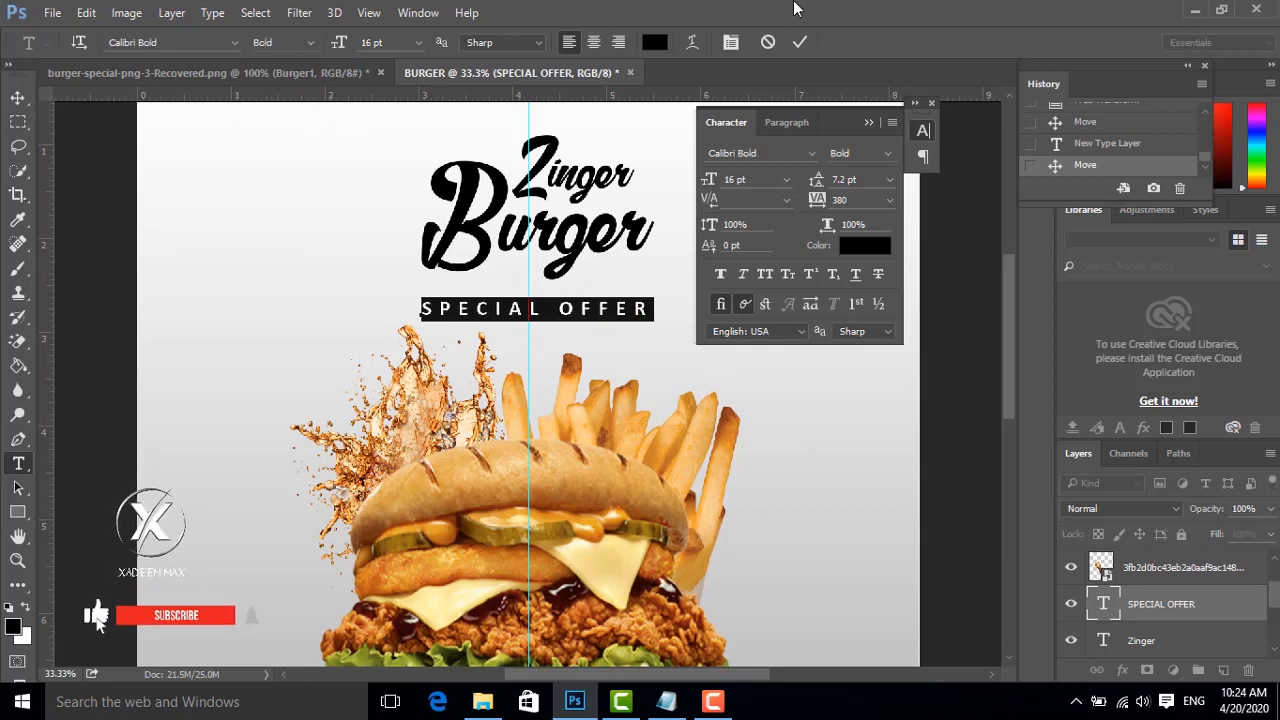
pyautogui.click(800, 42)
# - Nudge the SPECIAL OFFER line upward and slightly right so it sits closer beneath the Burger title
pyautogui.click(18, 98)
pyautogui.press('Left')
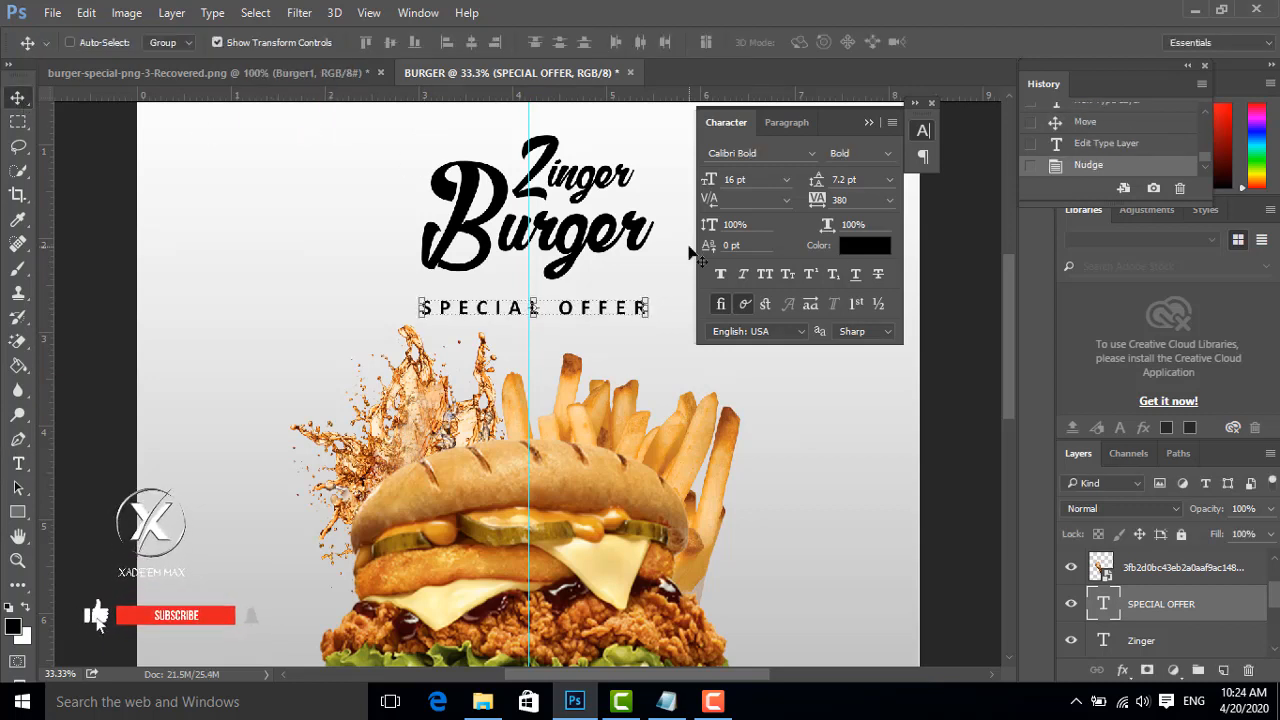
pyautogui.hotkey('shift', 'Up')
pyautogui.hotkey('shift', 'Up')
pyautogui.hotkey('shift', 'Up')
pyautogui.hotkey('shift', 'Up')
pyautogui.press('Right')
pyautogui.press('Right')
pyautogui.press('Right')
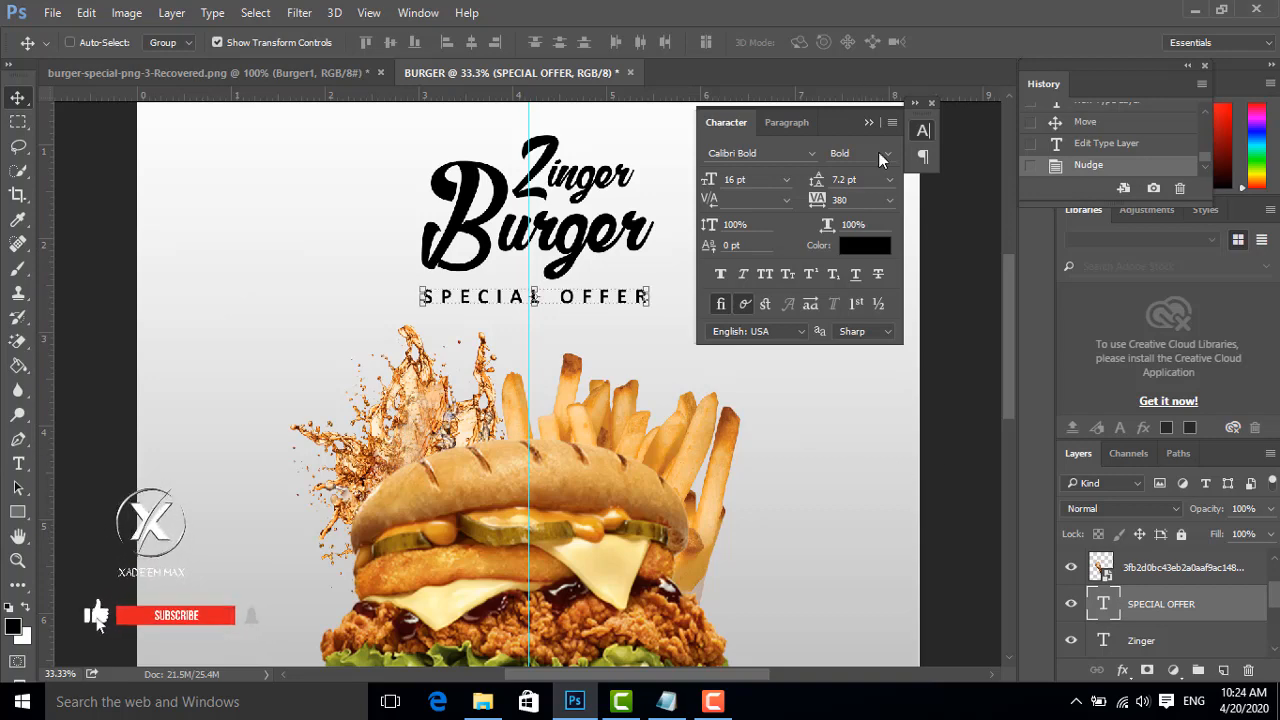
# - Widen the SPECIAL OFFER text to 100.56% with Free Transform so it lines up with the Burger title
pyautogui.click(840, 408)
pyautogui.hotkey('ctrl', '=')
pyautogui.hotkey('ctrl', '=')
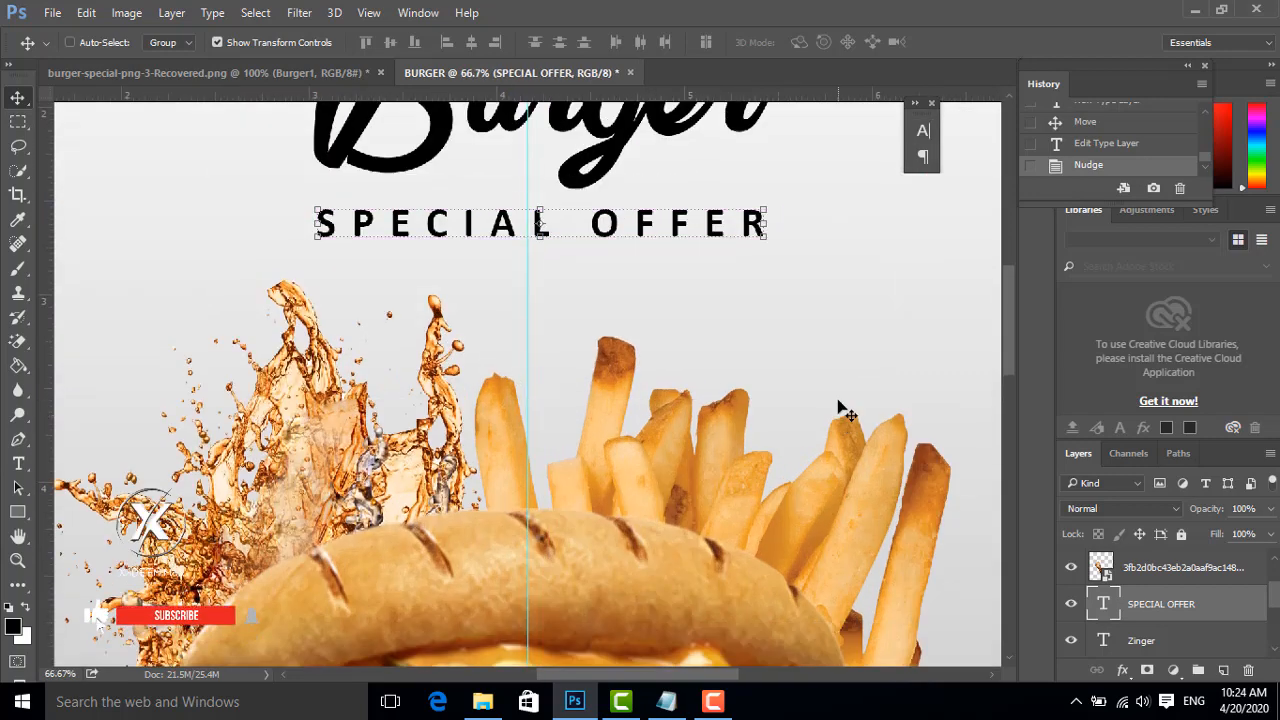
pyautogui.scroll(3, 840, 408)
pyautogui.hotkey('ctrl', 't')
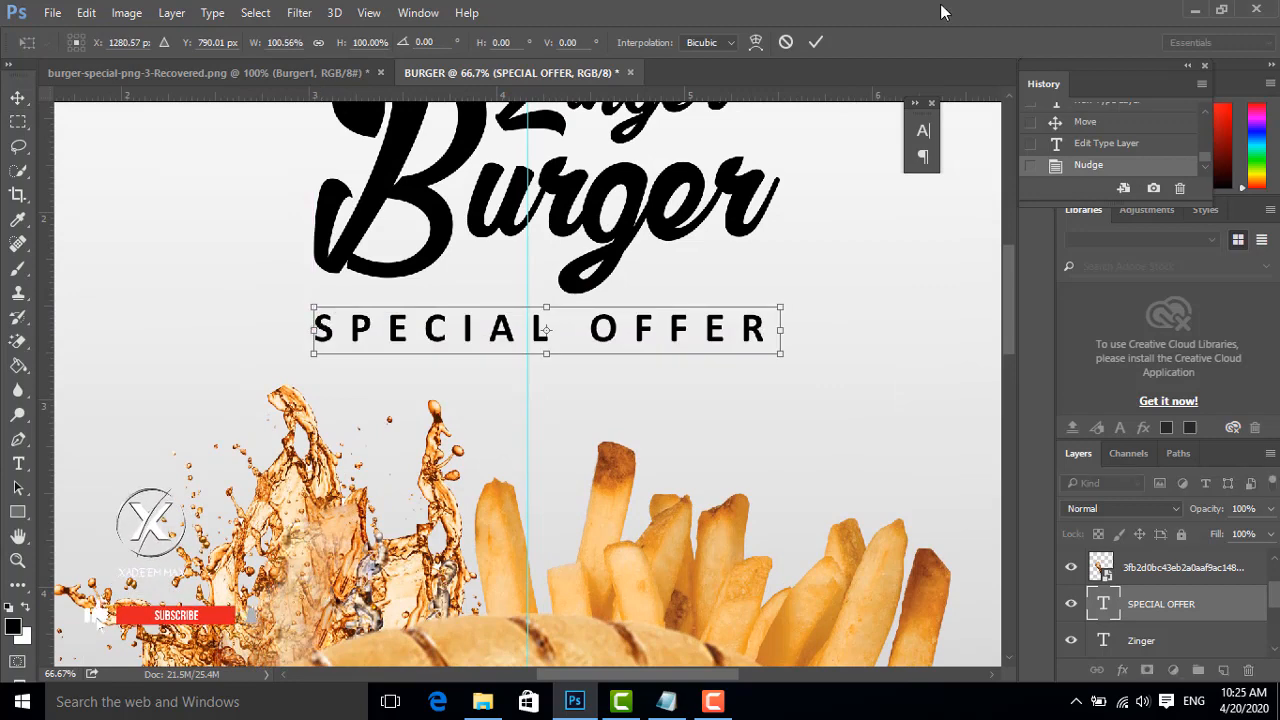
pyautogui.click(816, 42)
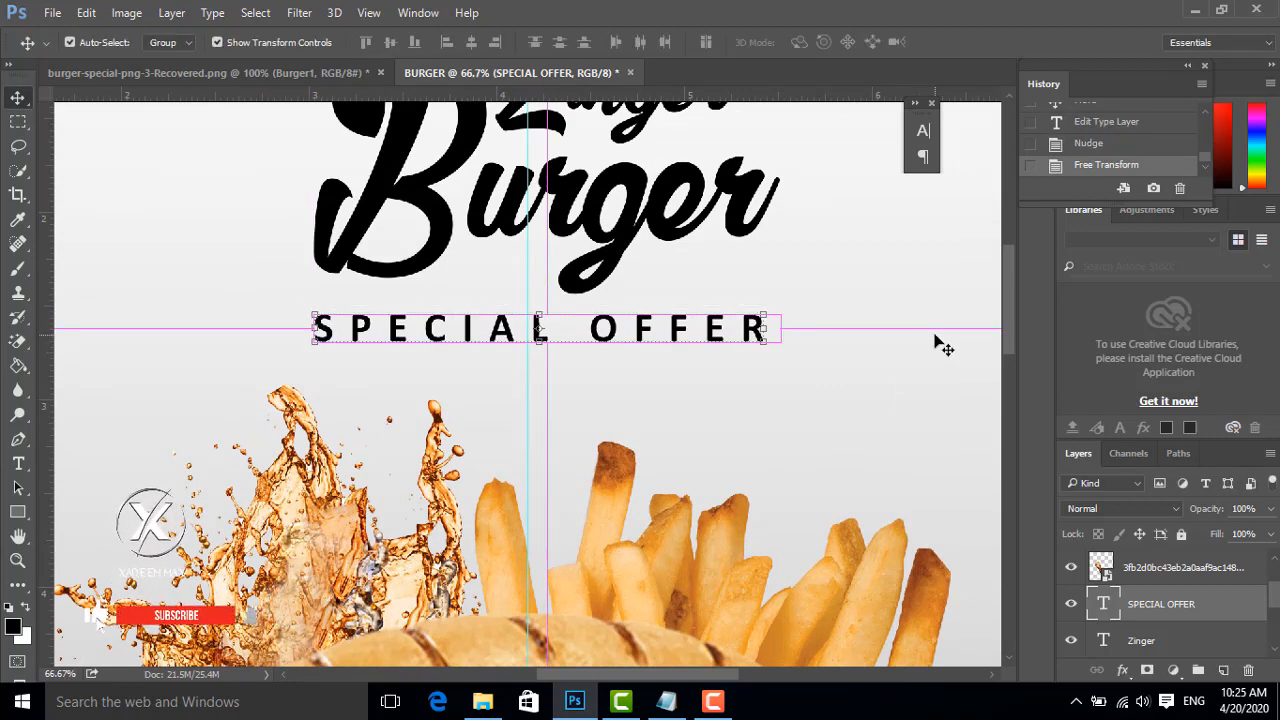
pyautogui.hotkey('ctrl', '-')
pyautogui.hotkey('ctrl', '-')
pyautogui.hotkey('ctrl', '-')
pyautogui.hotkey('ctrl', '-')
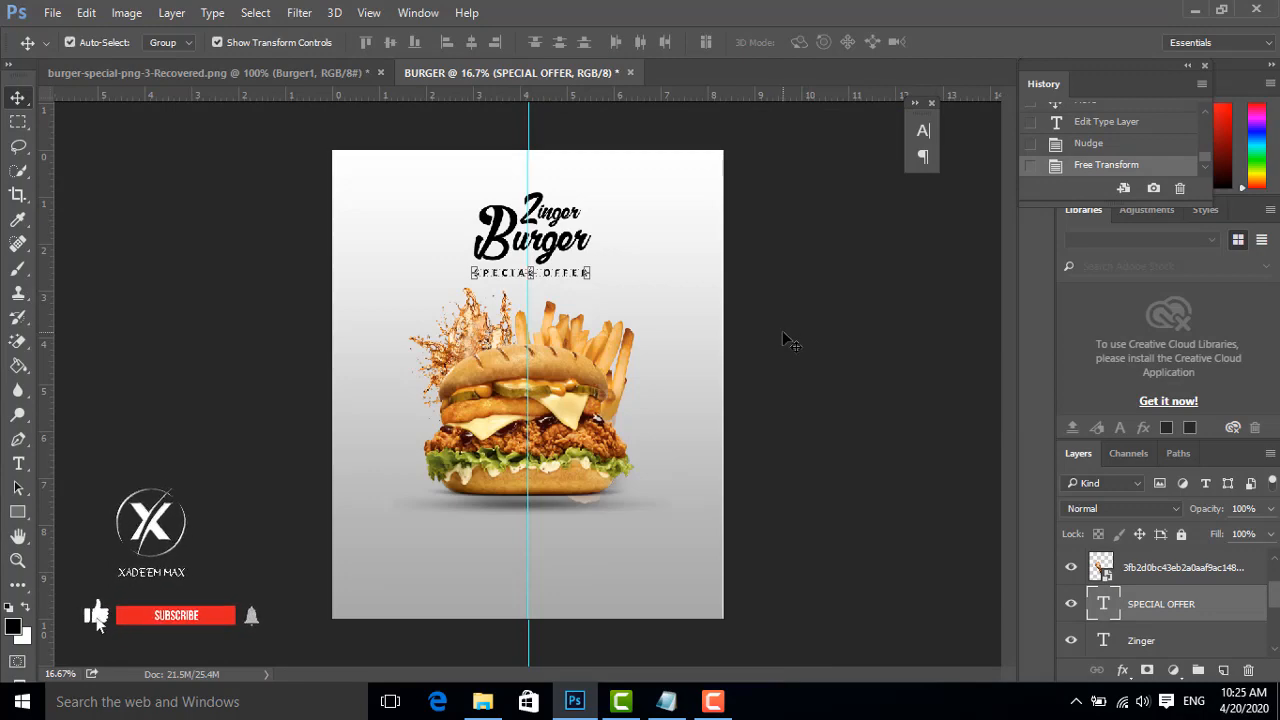
# - Draw a black circle about 444 px in diameter over the burger's lower-right edge with the Ellipse tool
pyautogui.hotkey('ctrl', '+')
pyautogui.scroll(-2, 748, 400)
pyautogui.click(18, 511)
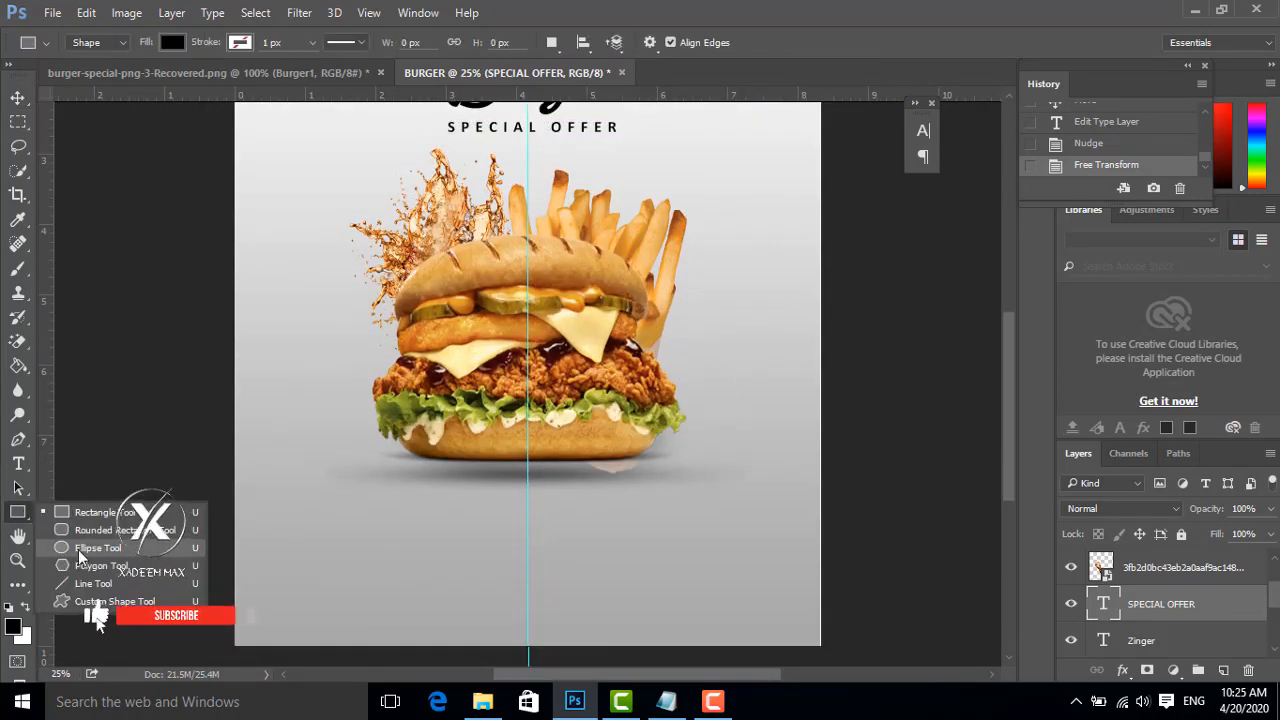
pyautogui.click(98, 548)
pyautogui.moveTo(718, 412); pyautogui.dragTo(606, 517)
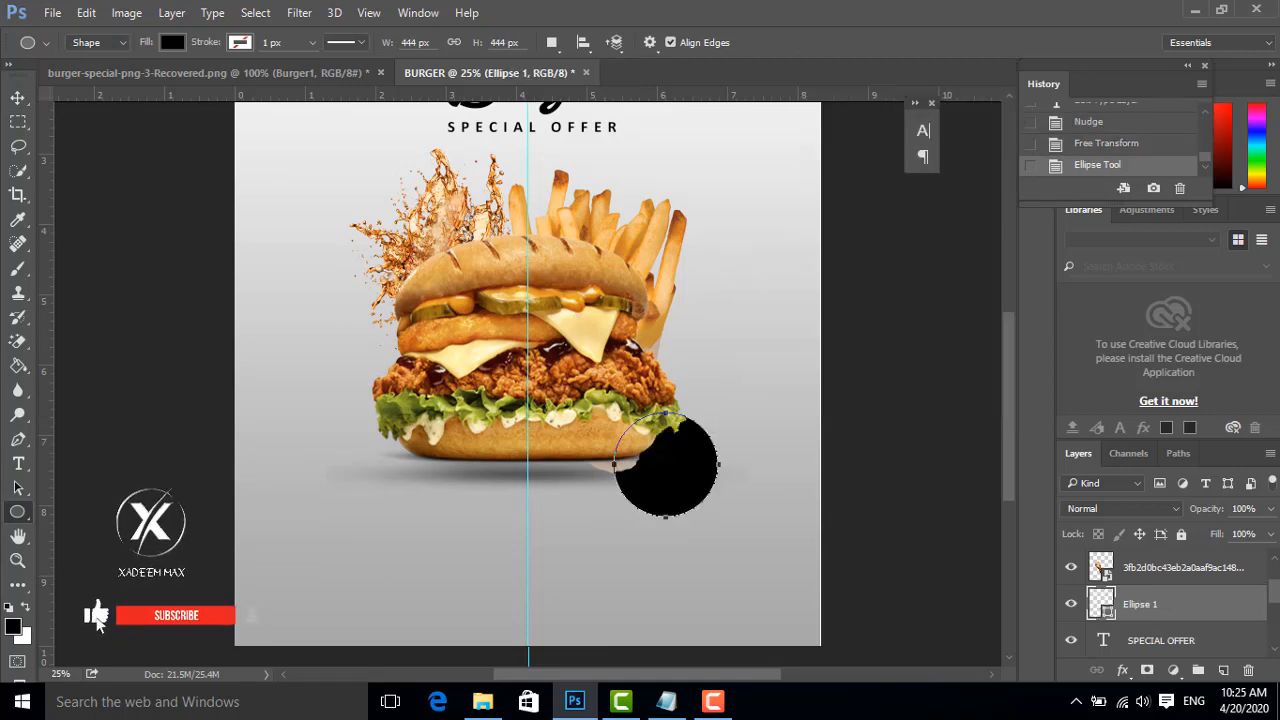
# - Move the circle's layer above the Burger1 layer so the circle lies in front of the burger
pyautogui.scroll(1, 1165, 600)
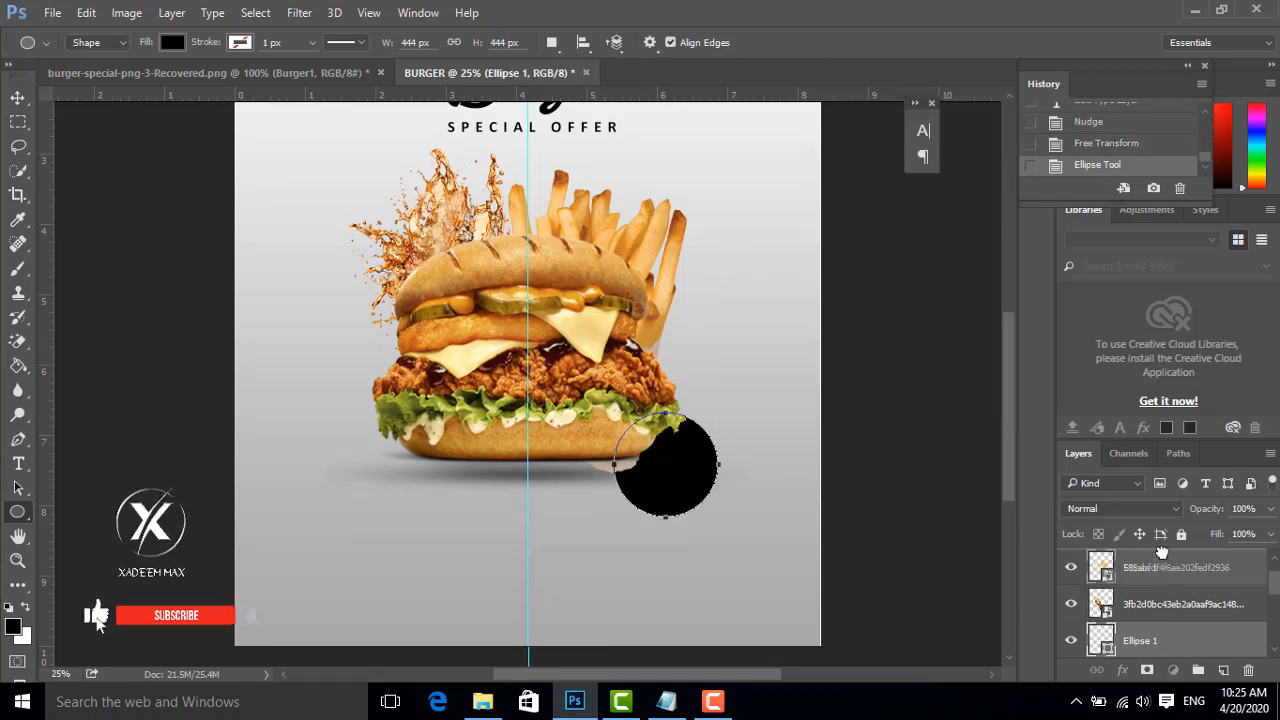
pyautogui.scroll(1, 1170, 555)
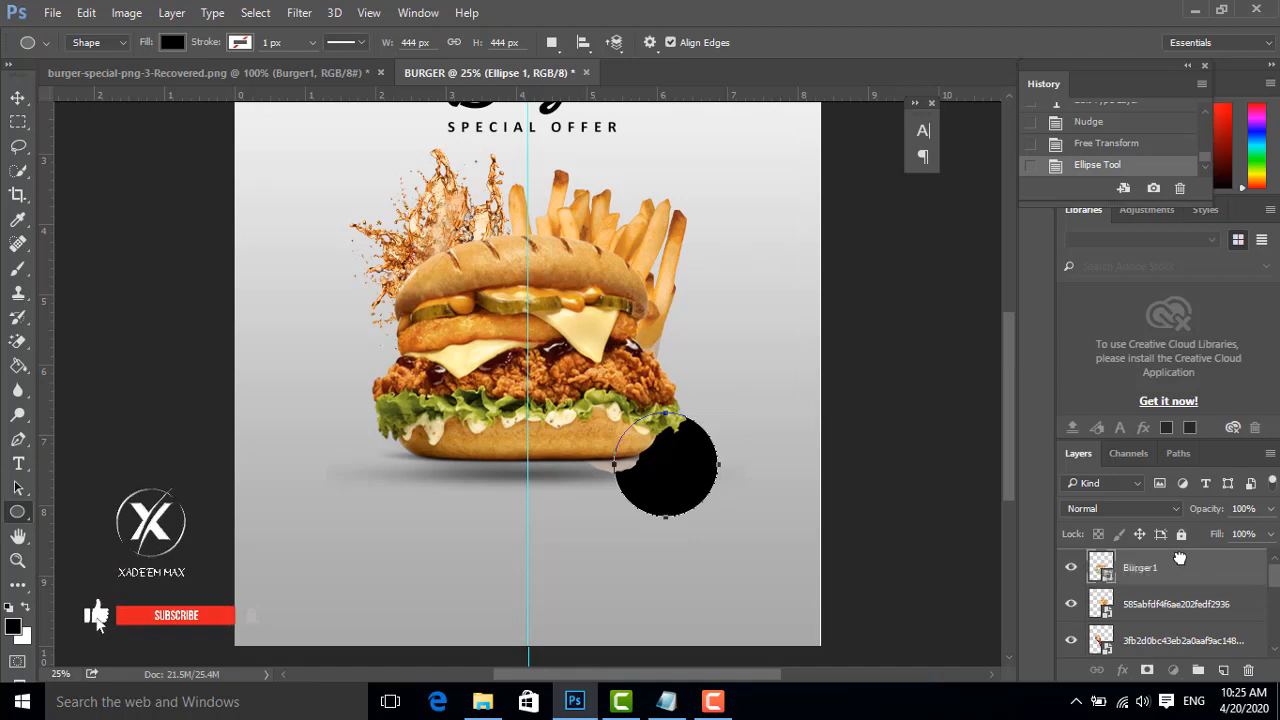
pyautogui.moveTo(1180, 557); pyautogui.dragTo(1180, 562)
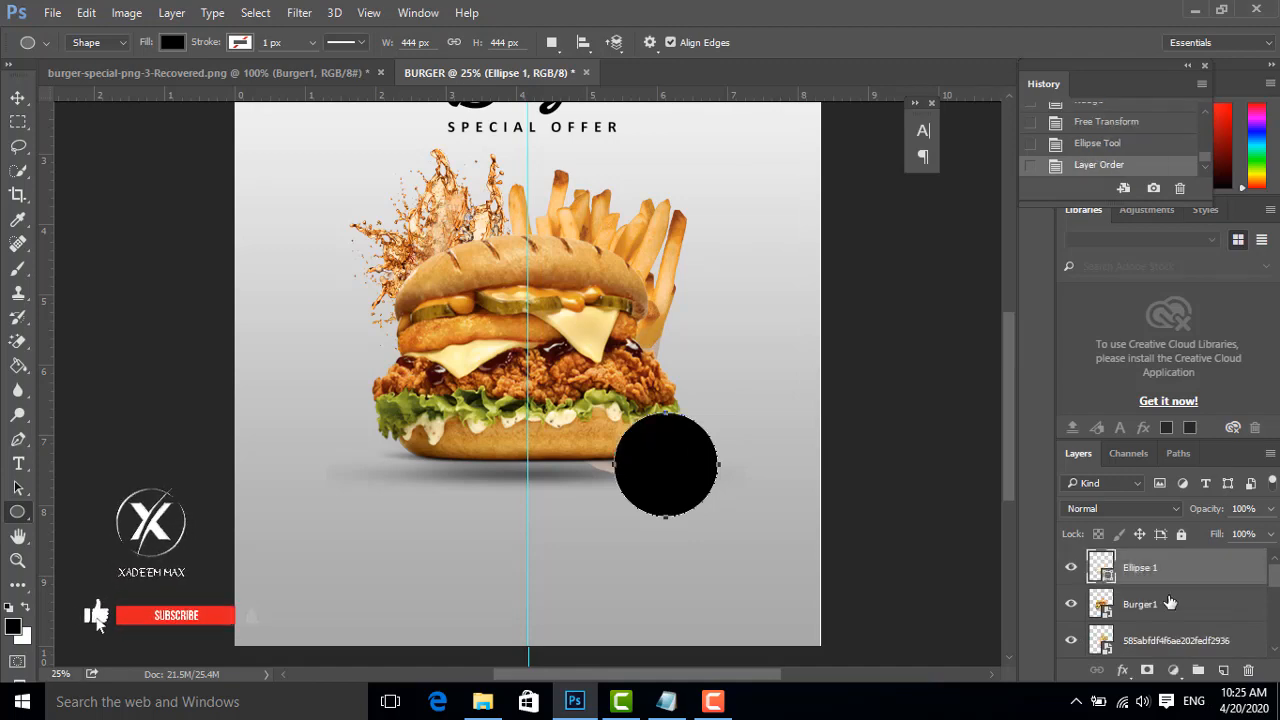
# - Change the foreground colour from black to red
pyautogui.click(13, 626)
pyautogui.moveTo(520, 334); pyautogui.dragTo(806, 224)
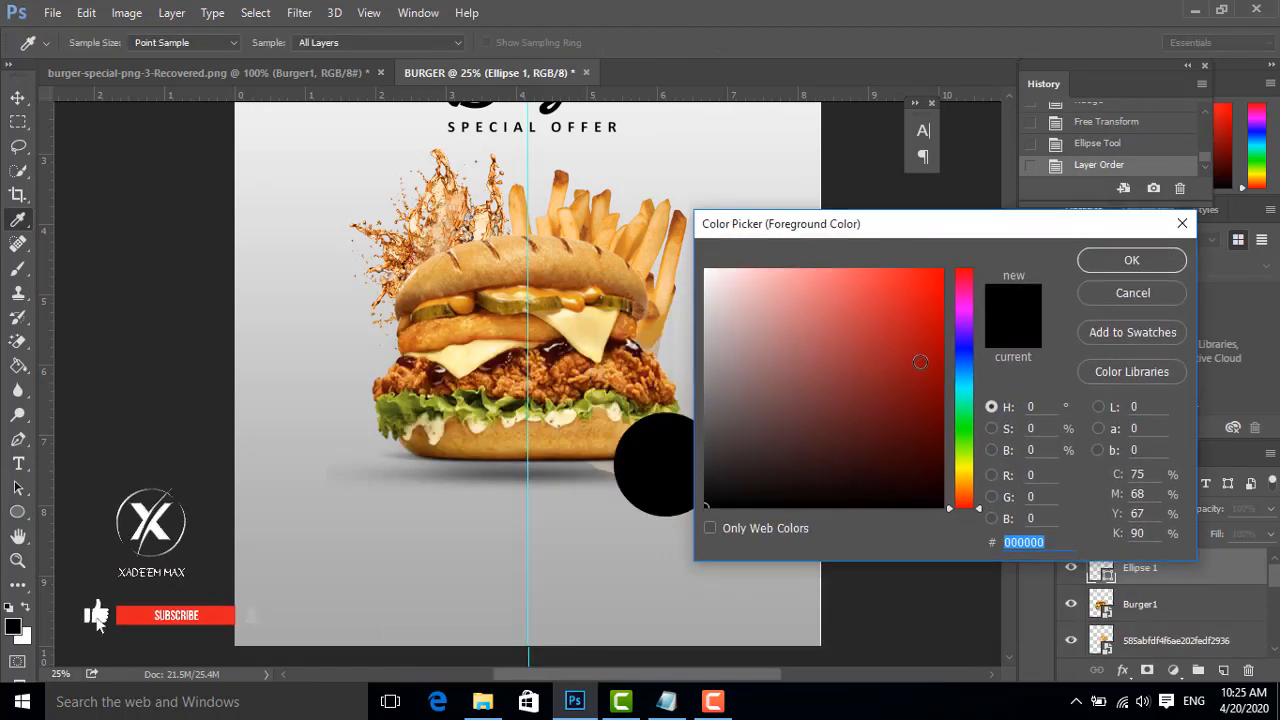
pyautogui.click(920, 361)
pyautogui.click(1131, 260)
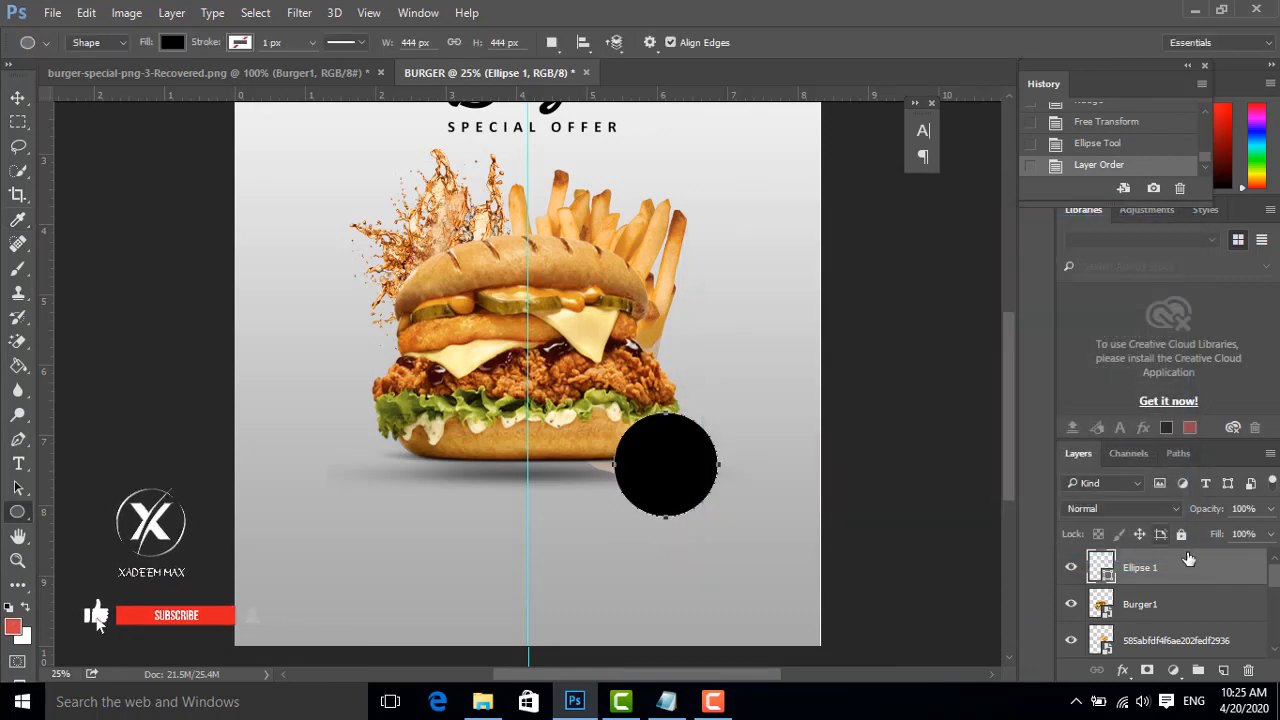
# - Recolour the circle's fill to red #dd1515
pyautogui.doubleClick(1101, 566)
pyautogui.click(874, 304)
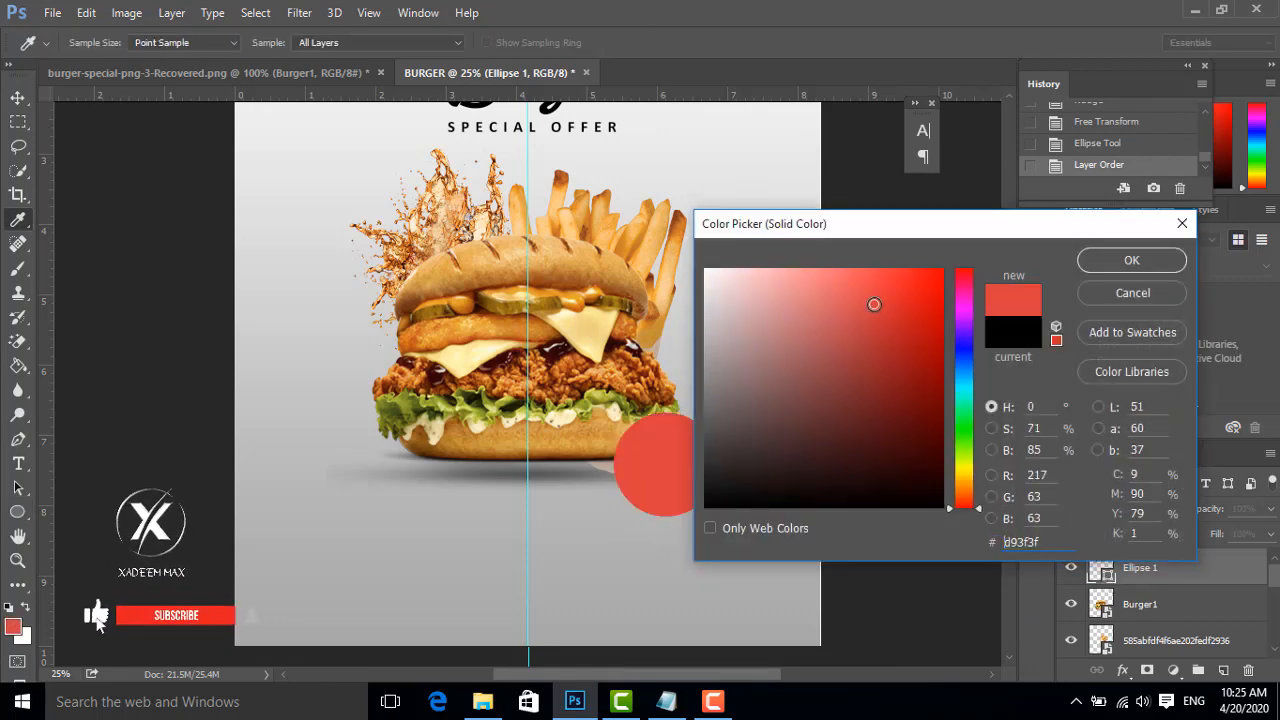
pyautogui.moveTo(874, 304)
pyautogui.mouseDown()
pyautogui.moveTo(927, 309)
pyautogui.moveTo(921, 300)
pyautogui.mouseUp()
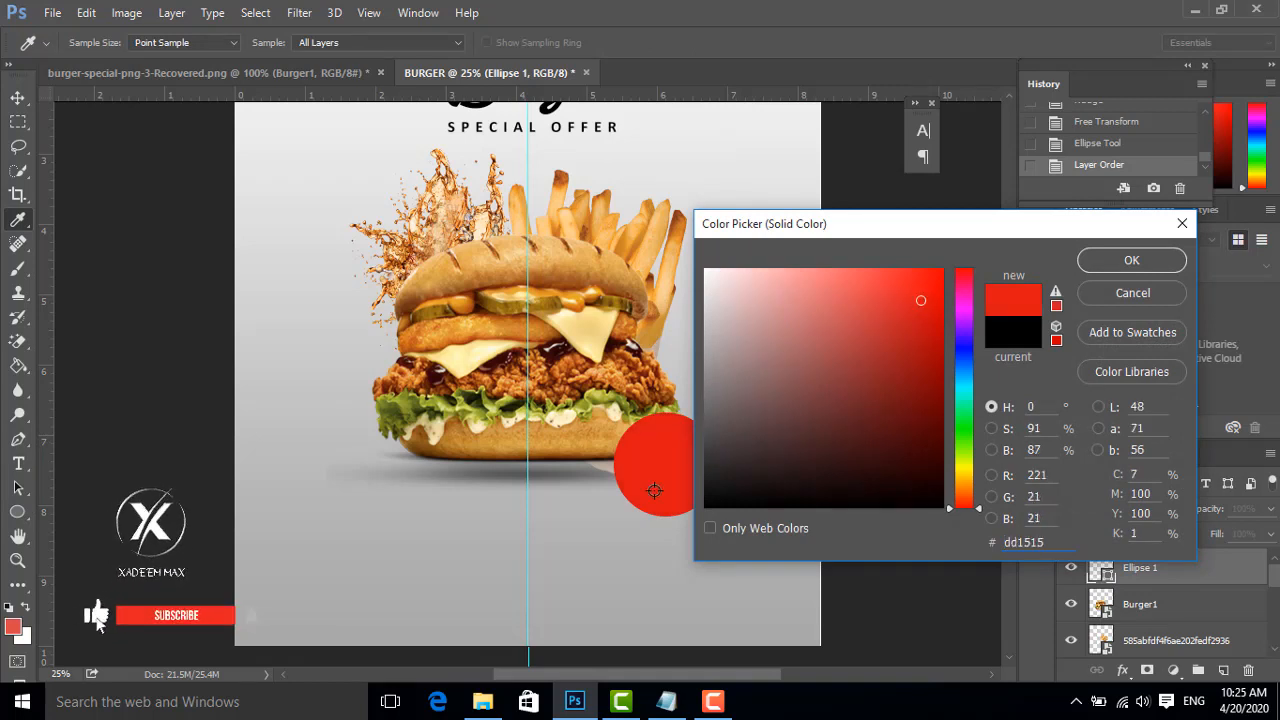
pyautogui.click(1138, 262)
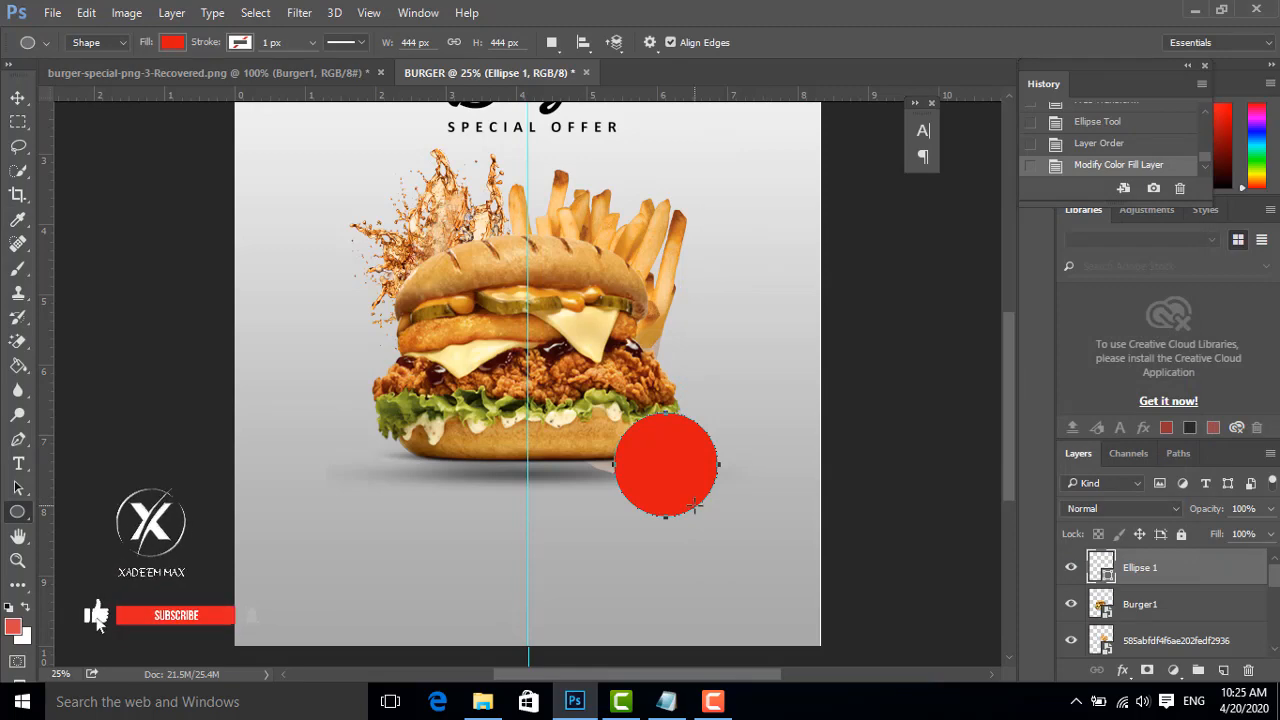
# - Duplicate the red circle's layer under the name RE2
pyautogui.rightClick(1135, 567)
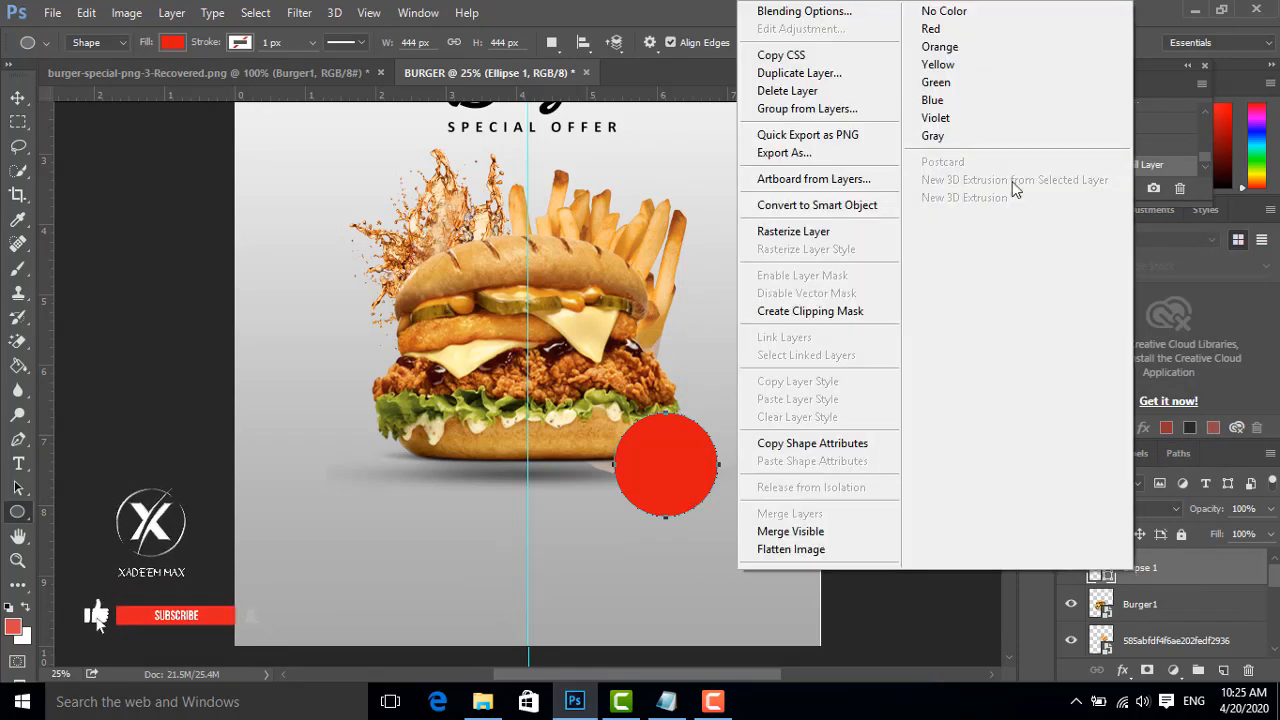
pyautogui.click(804, 74)
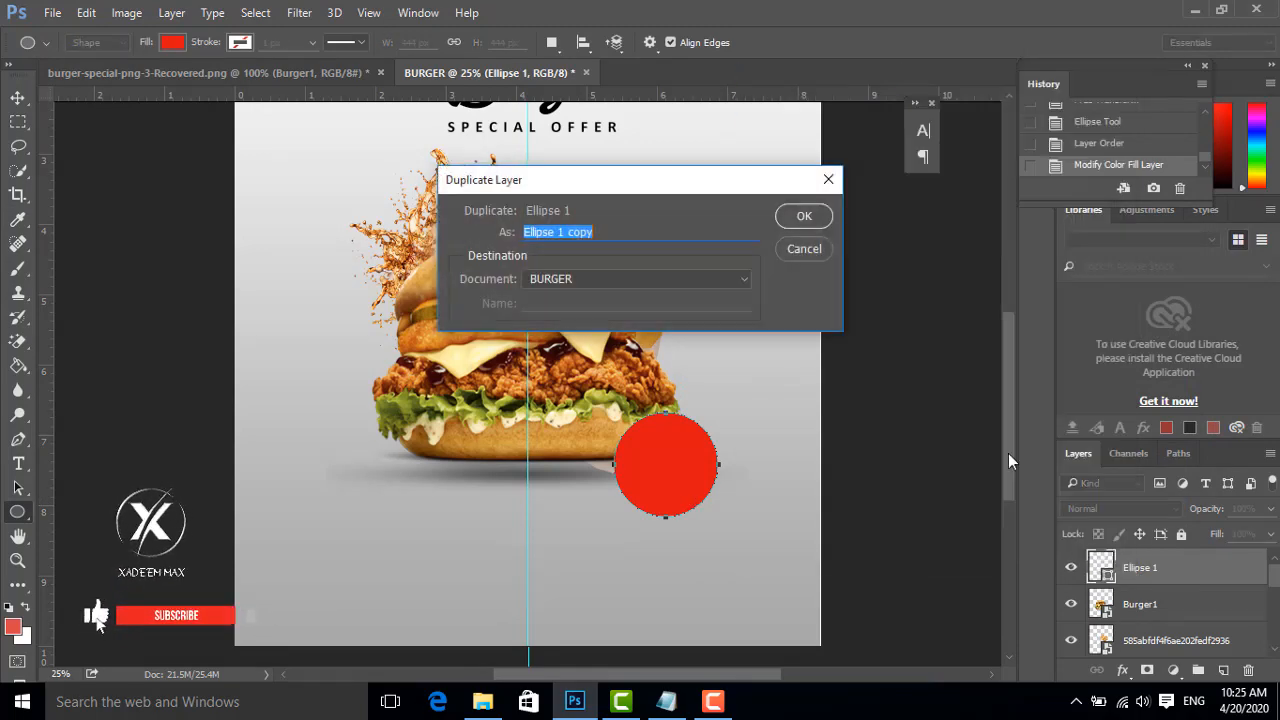
pyautogui.write('RE2')
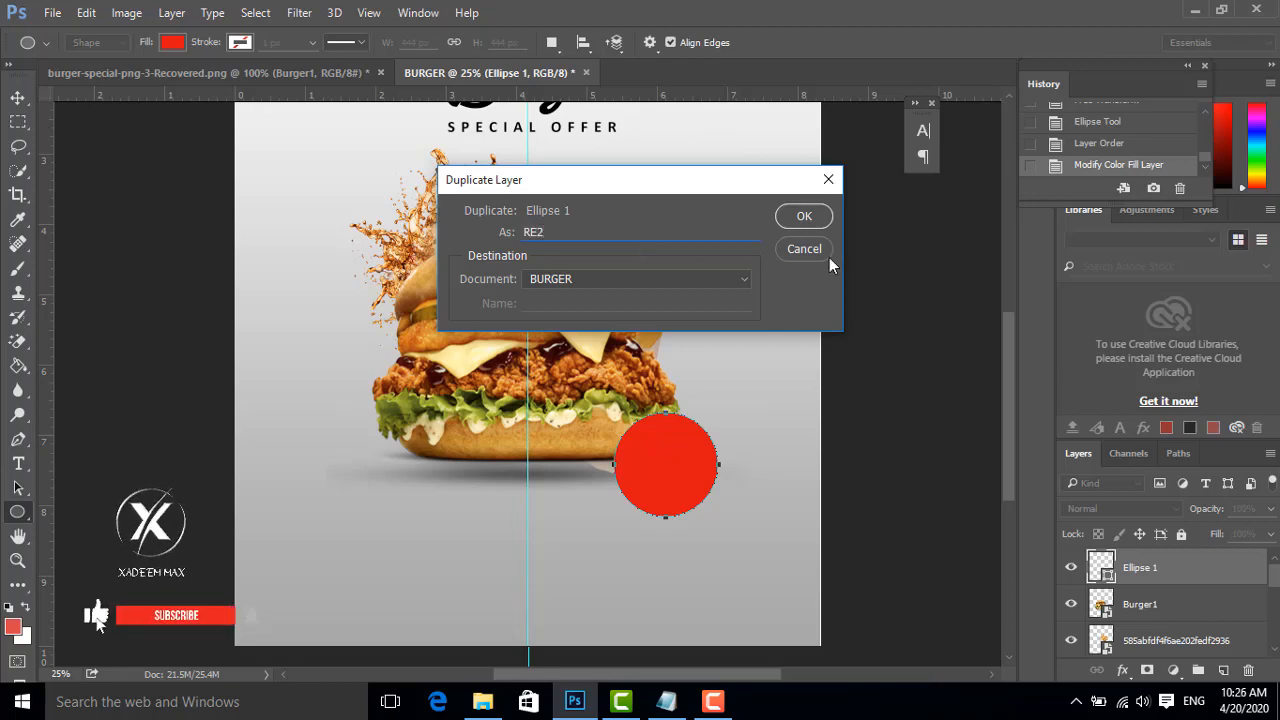
pyautogui.click(798, 218)
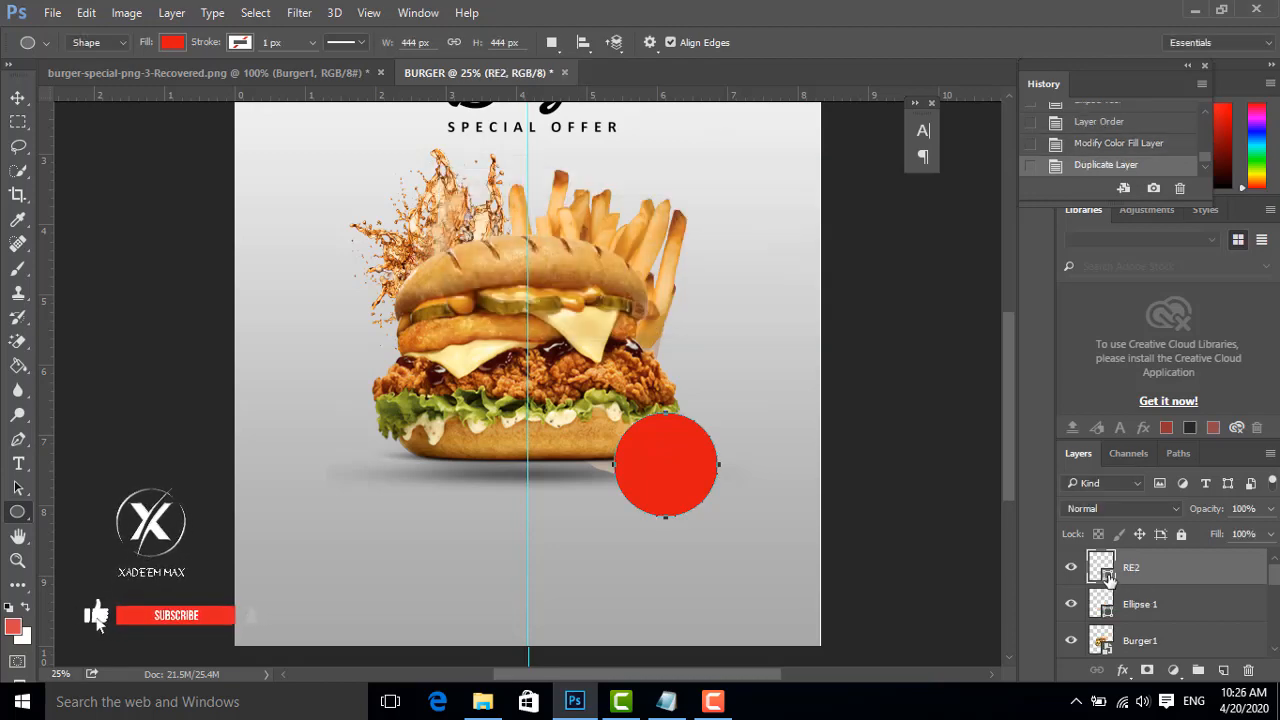
# - Recolour the RE2 circle's fill to white
pyautogui.doubleClick(1102, 567)
pyautogui.click(705, 268)
pyautogui.click(1099, 262)
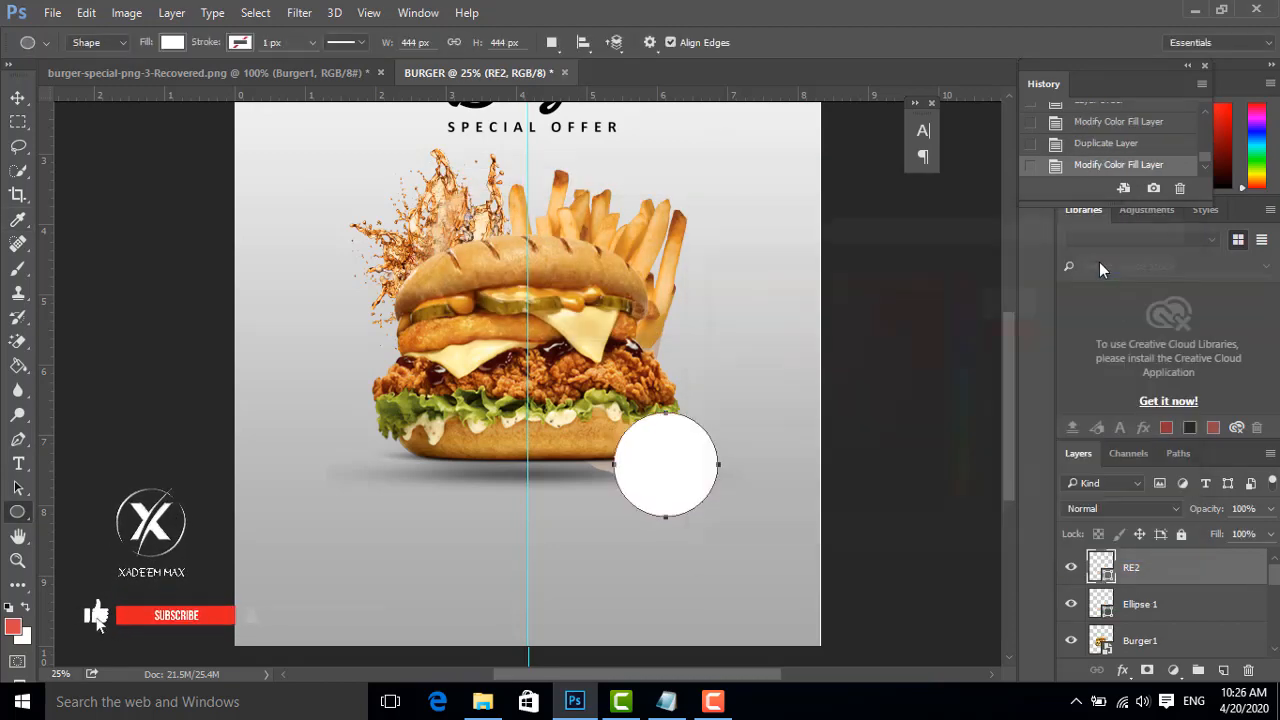
# - Remove the RE2 circle's fill and give it a white stroke 15.60 px wide
pyautogui.click(174, 43)
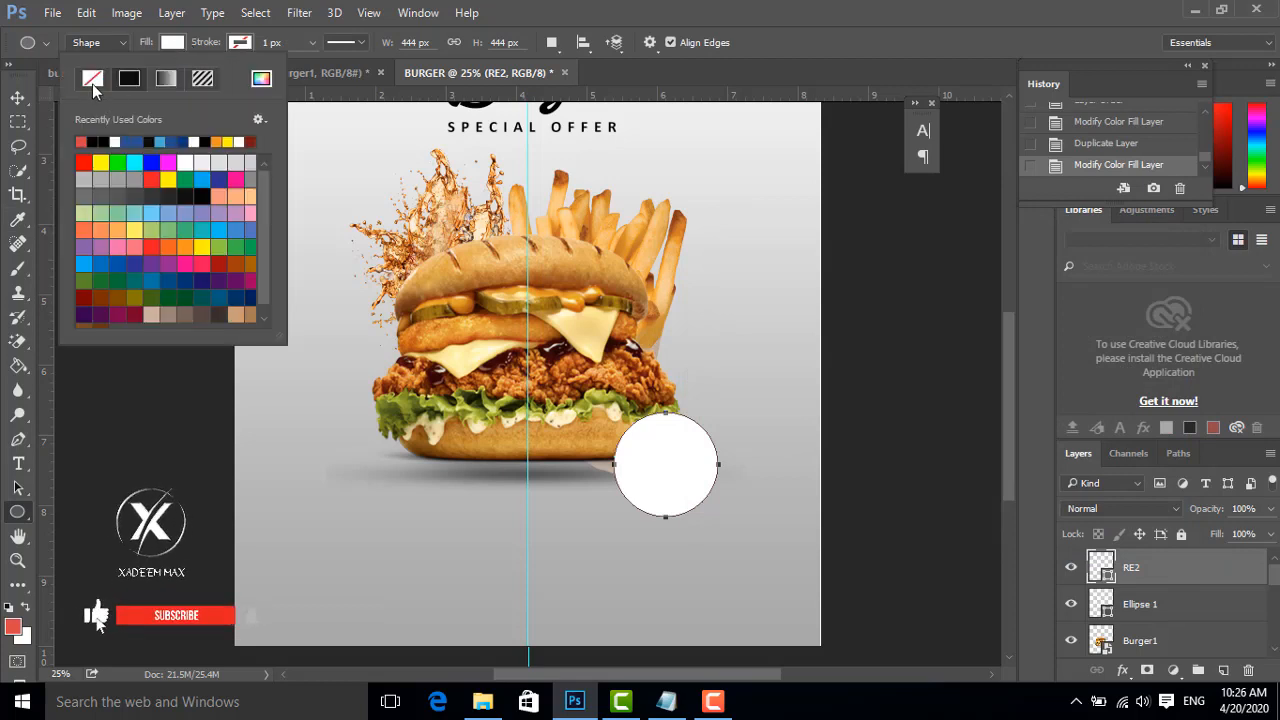
pyautogui.click(93, 86)
pyautogui.click(238, 45)
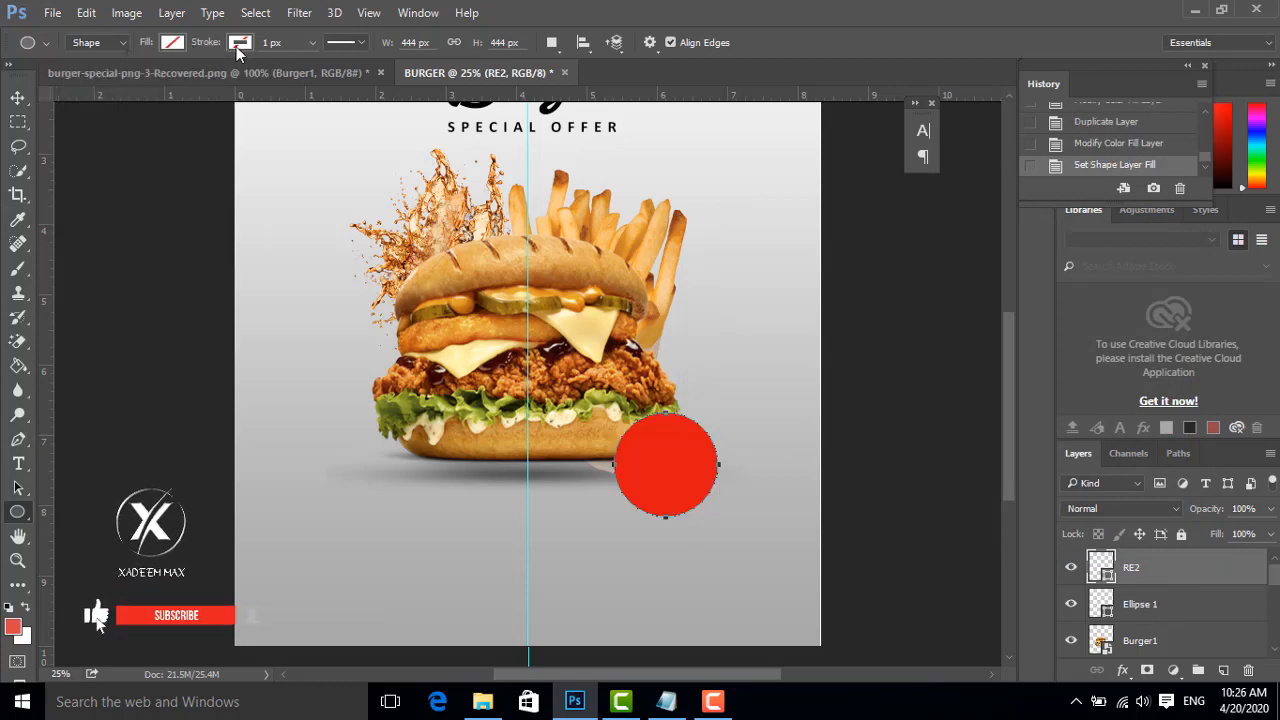
pyautogui.click(238, 45)
pyautogui.click(184, 141)
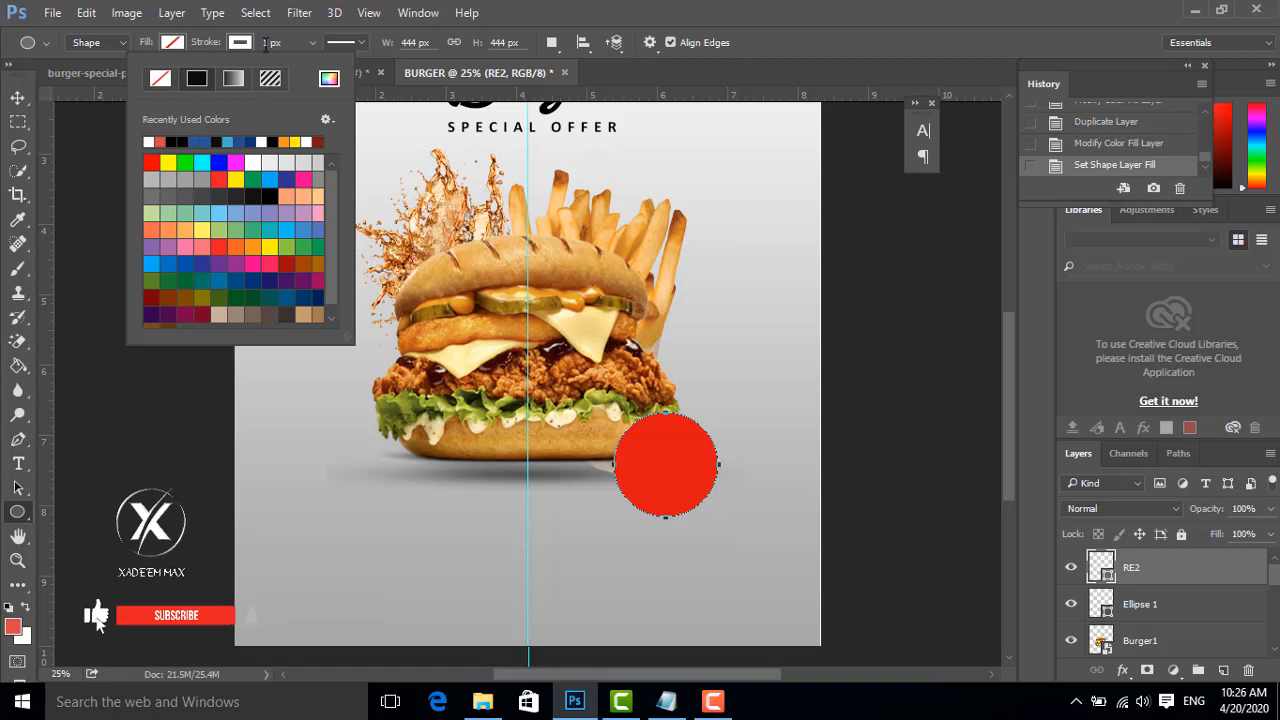
pyautogui.click(264, 42)
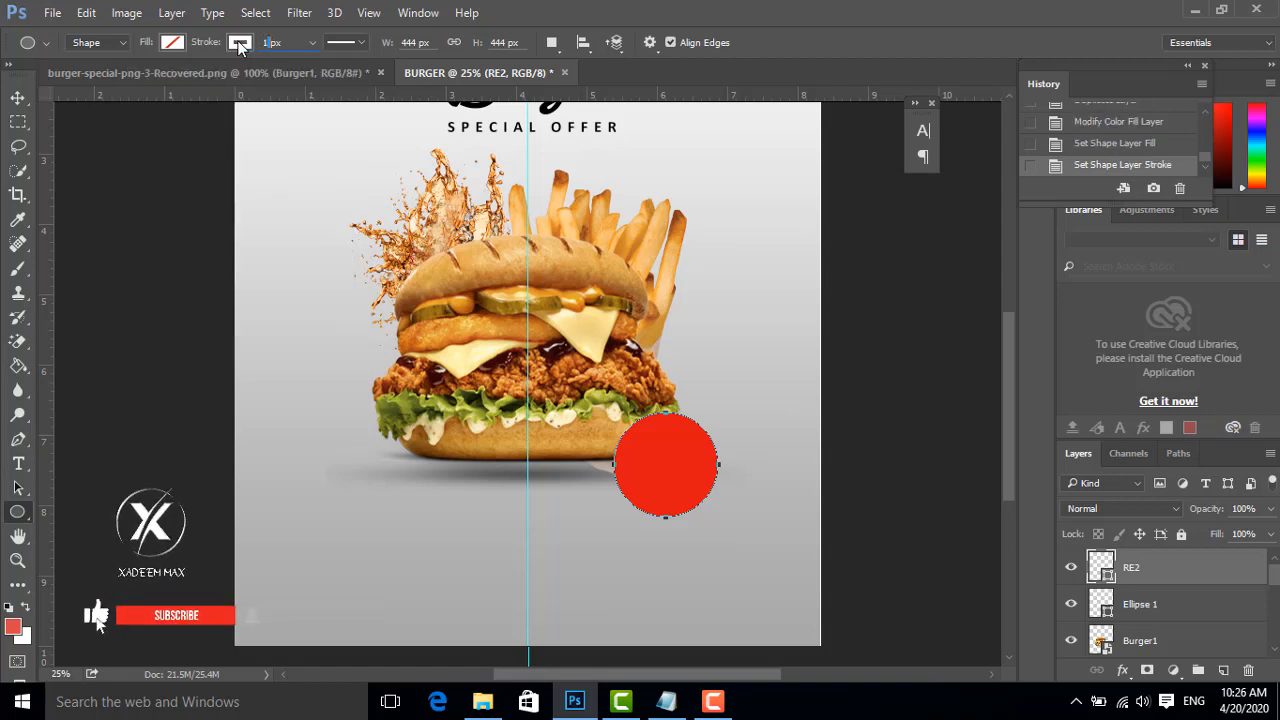
pyautogui.click(239, 44)
pyautogui.click(267, 44)
pyautogui.moveTo(310, 45); pyautogui.dragTo(317, 65)
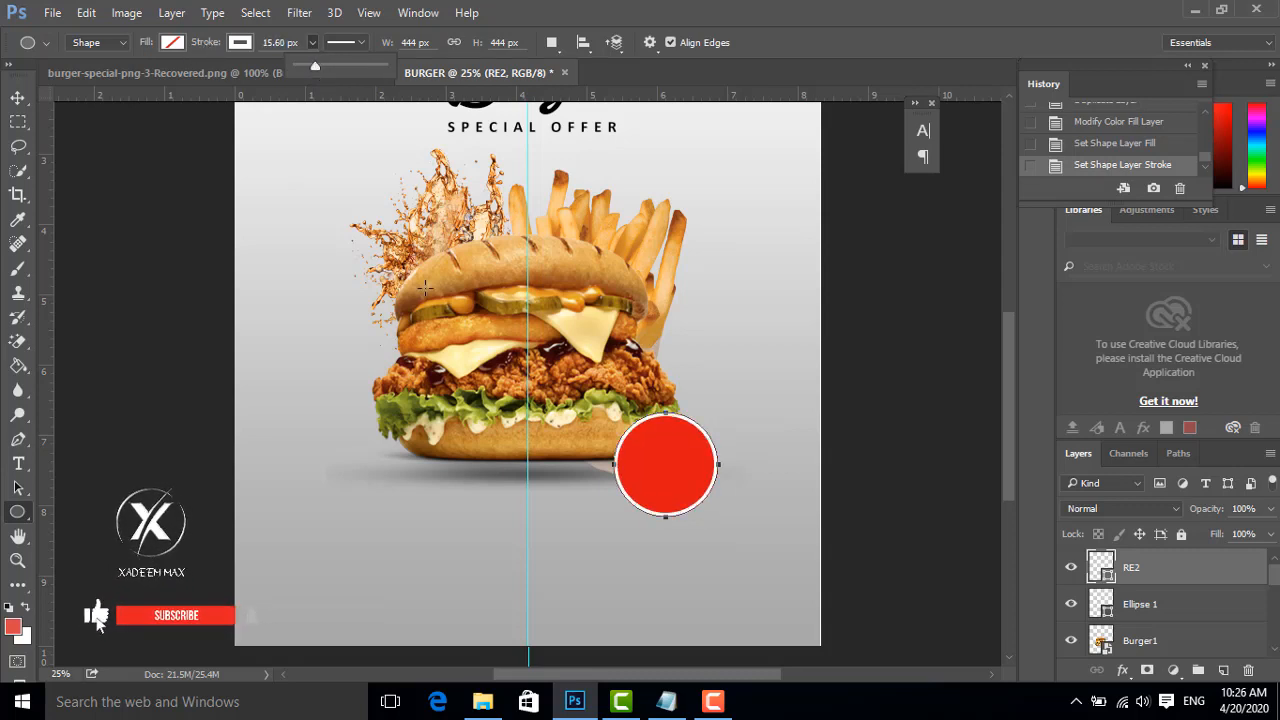
# - Switch the RE2 circle's stroke from a solid to a dashed line
pyautogui.hotkey('ctrl', '+')
pyautogui.hotkey('ctrl', '+')
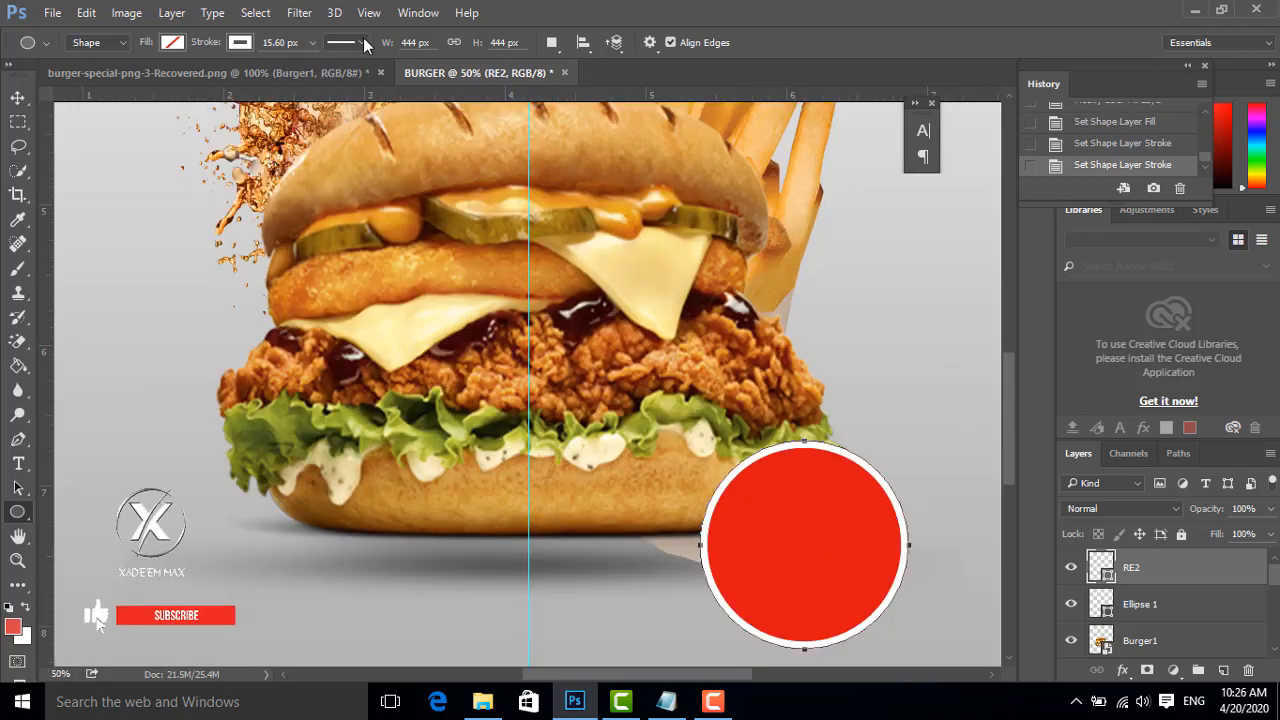
pyautogui.click(363, 38)
pyautogui.click(363, 131)
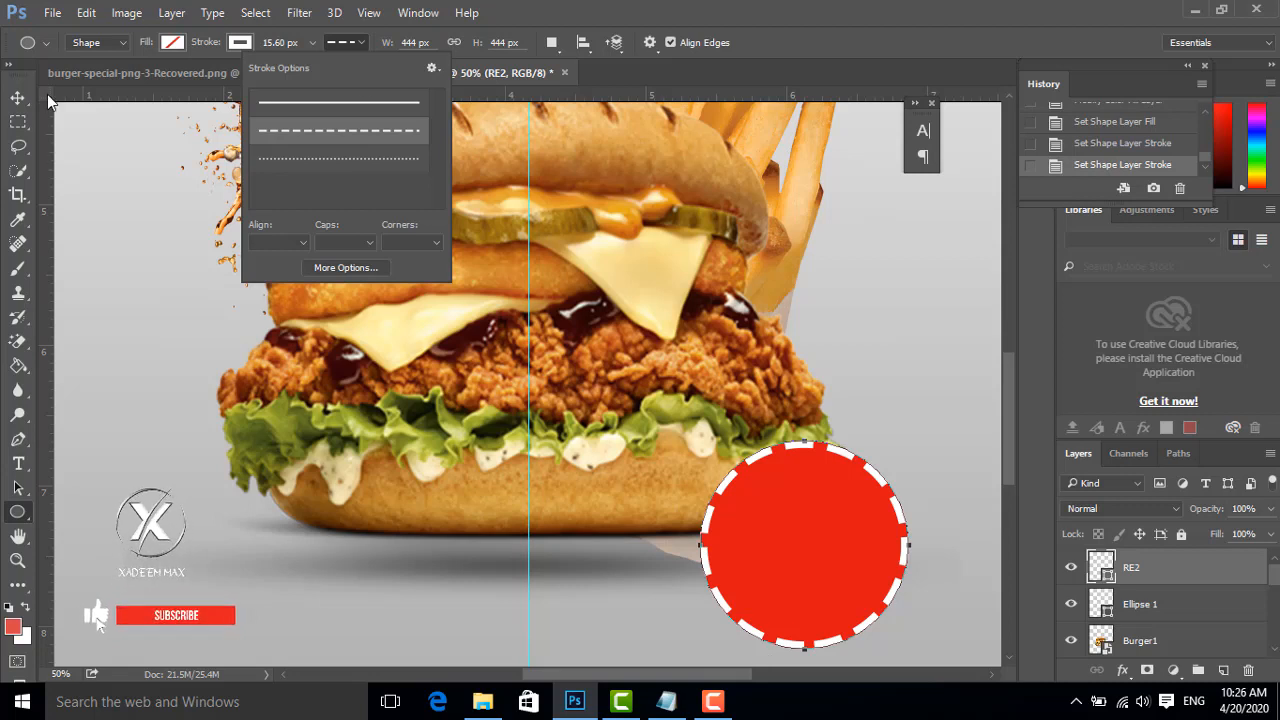
# - Scale the dashed RE2 ring to about 88.75% around its centre and set its opacity to 50%
pyautogui.click(18, 97)
pyautogui.hotkey('ctrl', 't')
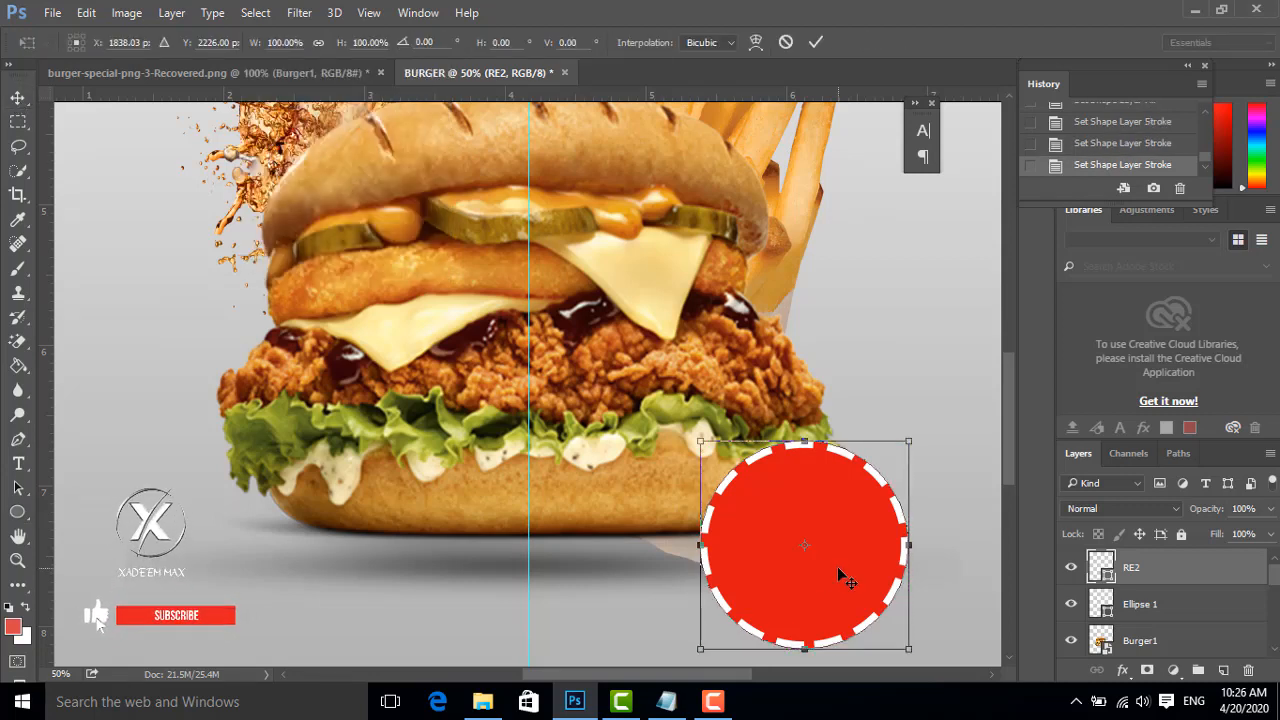
pyautogui.moveTo(902, 434); pyautogui.dragTo(887, 443)
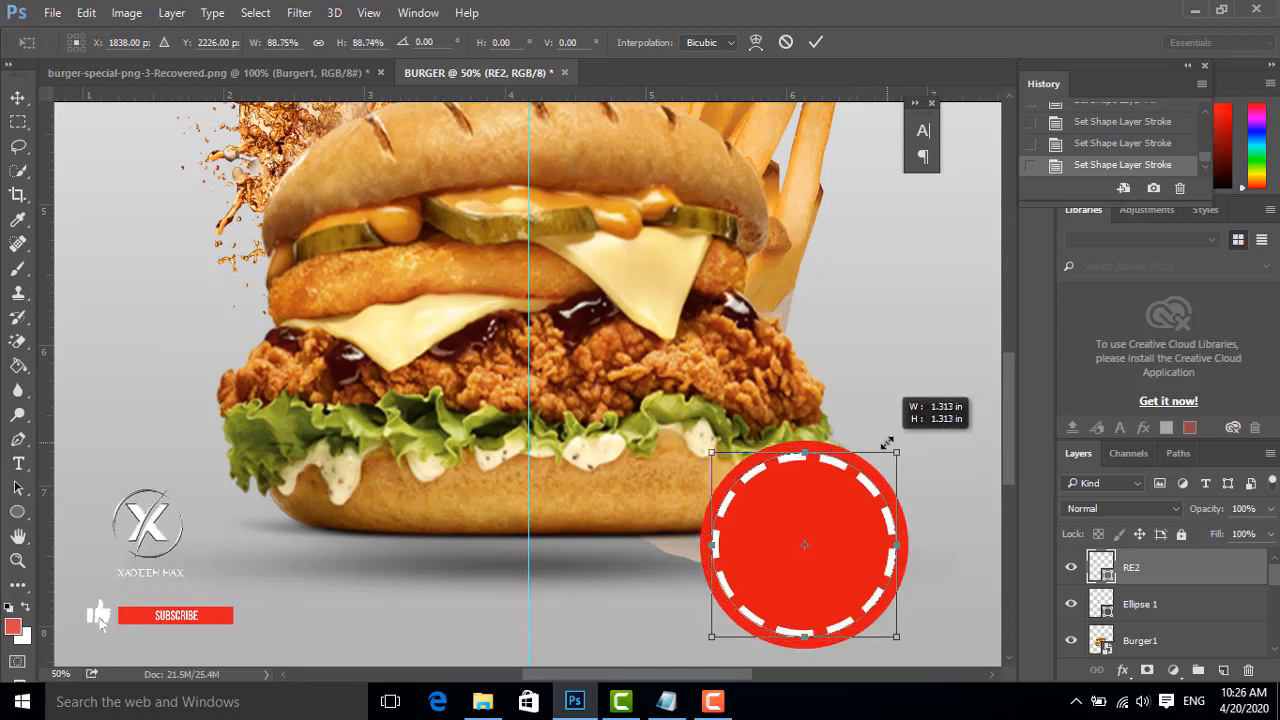
pyautogui.click(815, 43)
pyautogui.moveTo(1272, 510); pyautogui.dragTo(1225, 529)
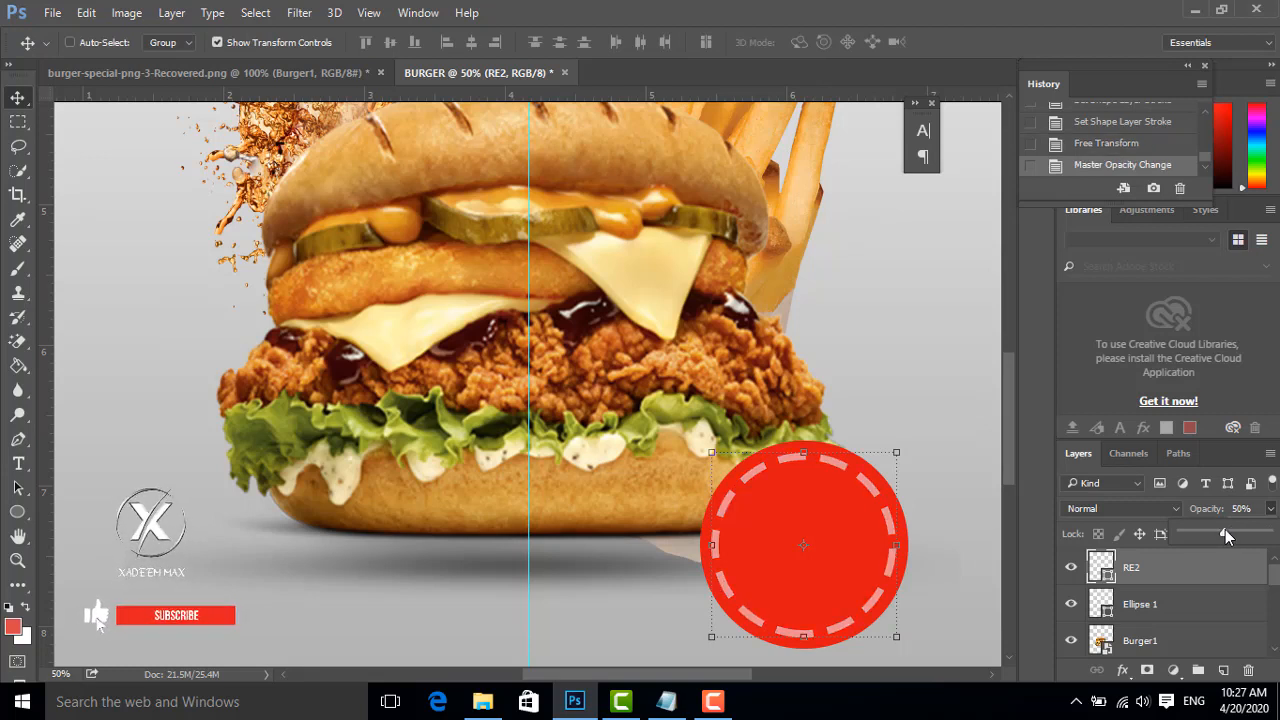
# - Shrink the RE2 ring and Ellipse 1 together and move the badge up to the burger's right edge
pyautogui.keyDown('shift'); pyautogui.click(1165, 612); pyautogui.keyUp('shift')
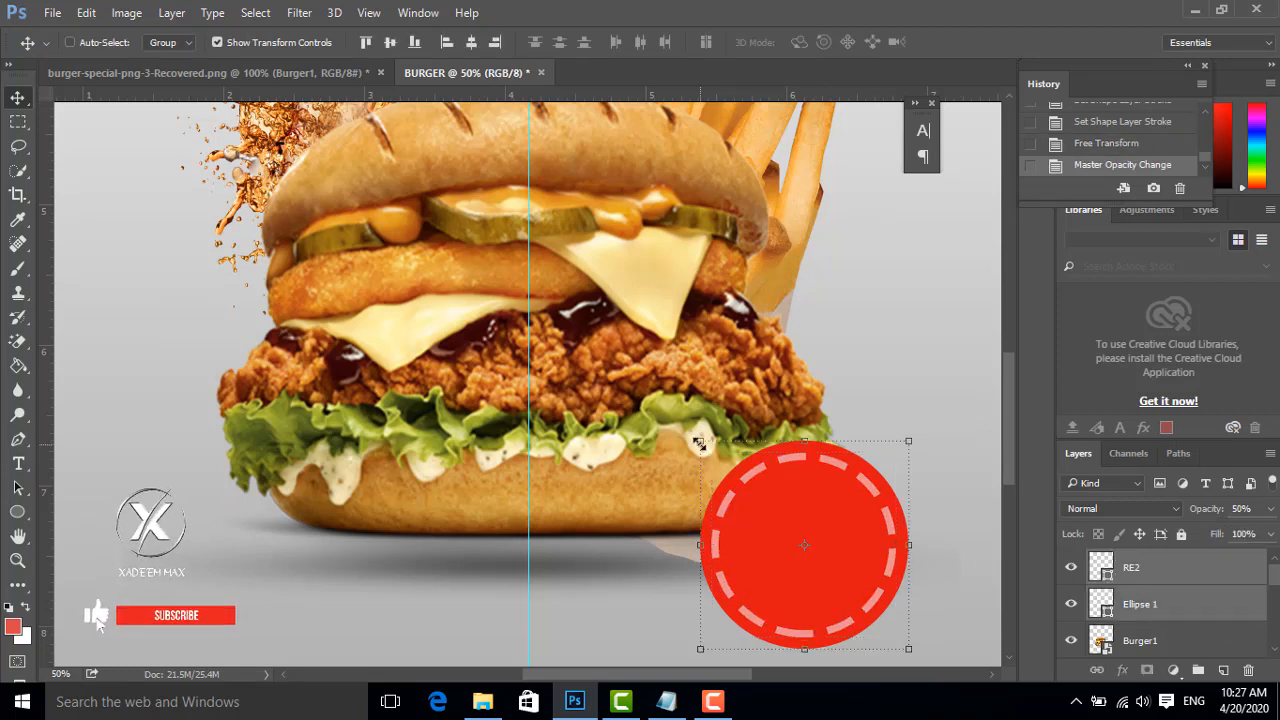
pyautogui.moveTo(698, 444); pyautogui.dragTo(720, 462)
pyautogui.press('Return')
pyautogui.moveTo(894, 486); pyautogui.dragTo(889, 354)
pyautogui.hotkey('ctrl', '-')
pyautogui.hotkey('ctrl', '-')
pyautogui.hotkey('ctrl', '-')
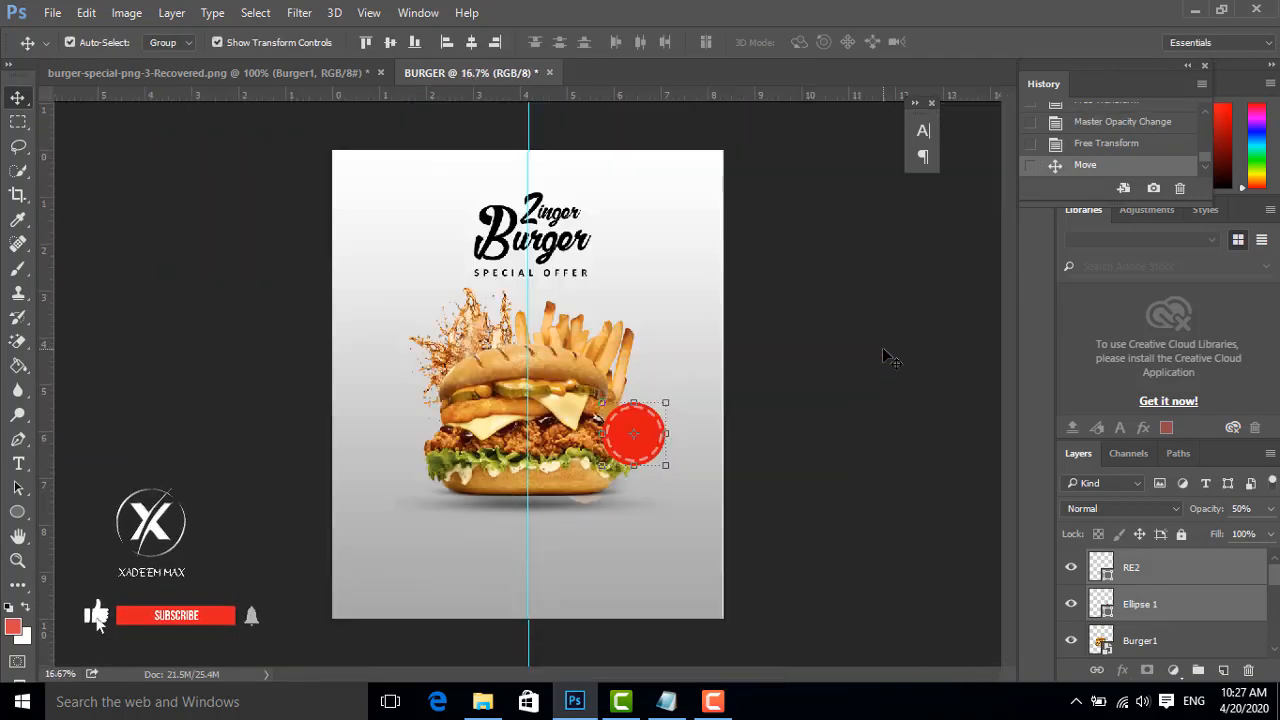
# - Scale the RE2 ring and Ellipse 1 down slightly together from the badge's upper-left corner
pyautogui.hotkey('ctrl', '+')
pyautogui.hotkey('ctrl', '+')
pyautogui.hotkey('ctrl', '+')
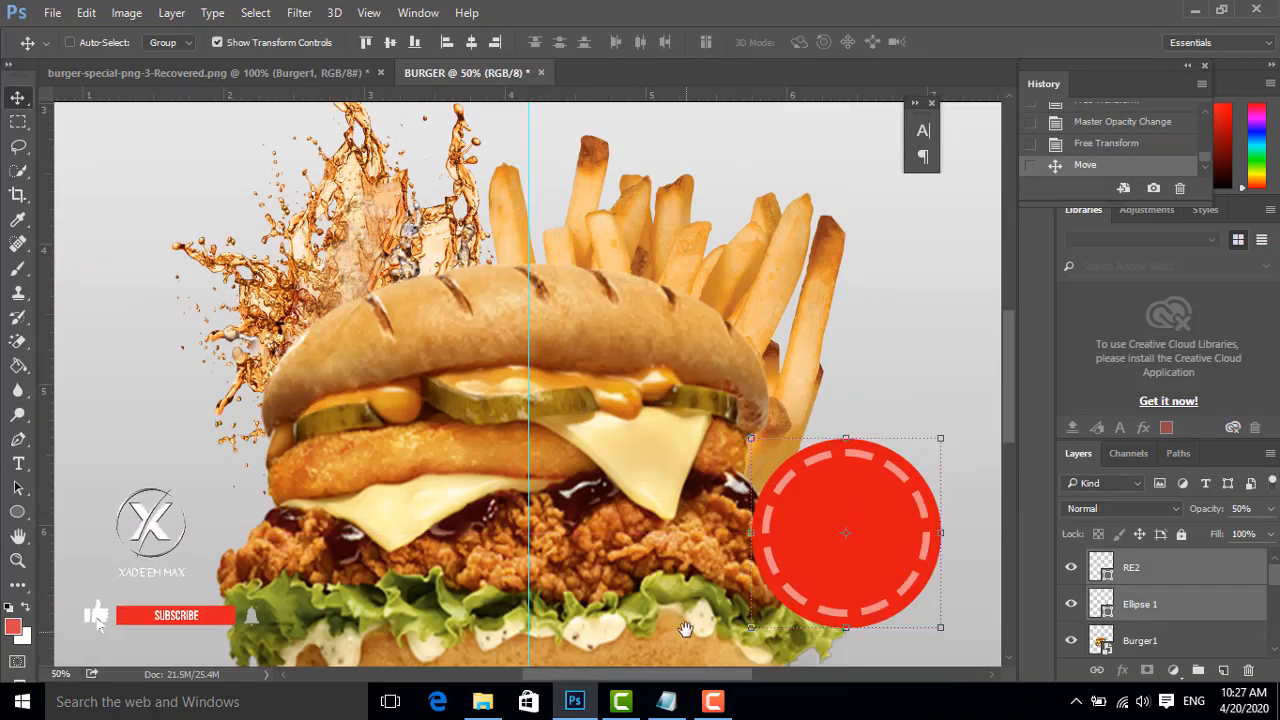
pyautogui.moveTo(685, 629); pyautogui.dragTo(575, 474)
pyautogui.moveTo(719, 416); pyautogui.dragTo(721, 441)
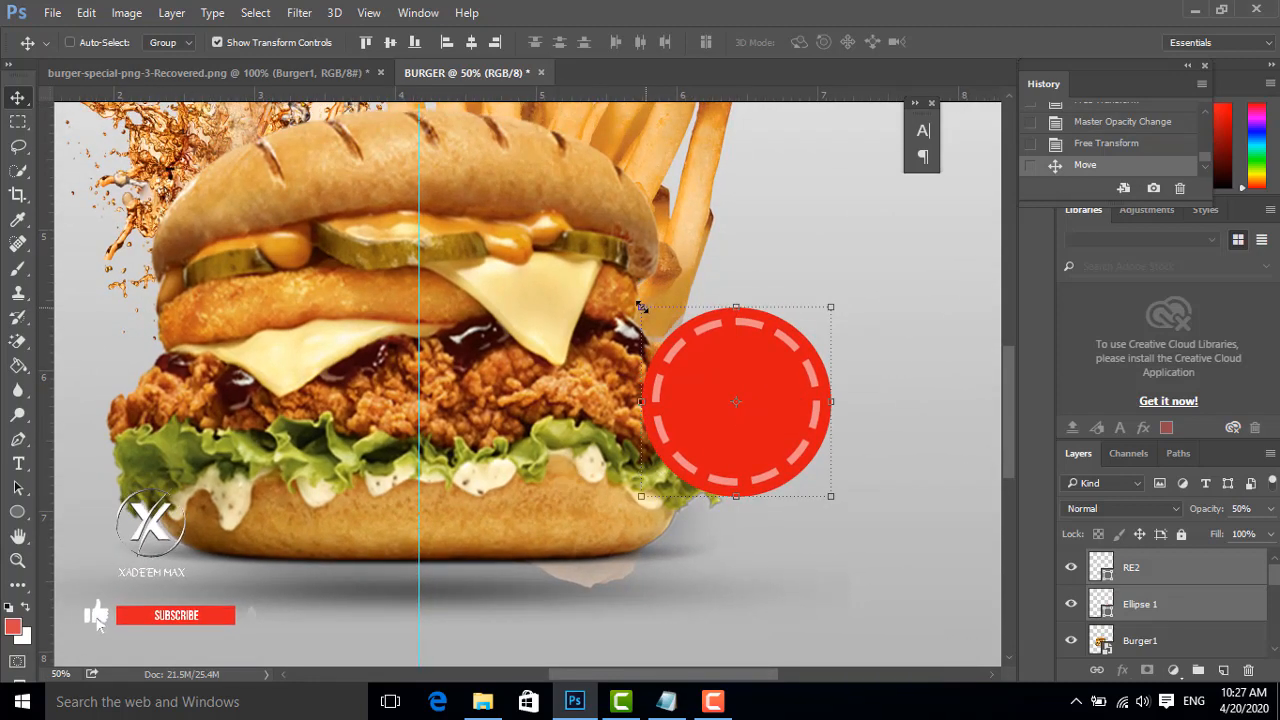
pyautogui.moveTo(640, 306); pyautogui.dragTo(649, 314)
pyautogui.click(816, 44)
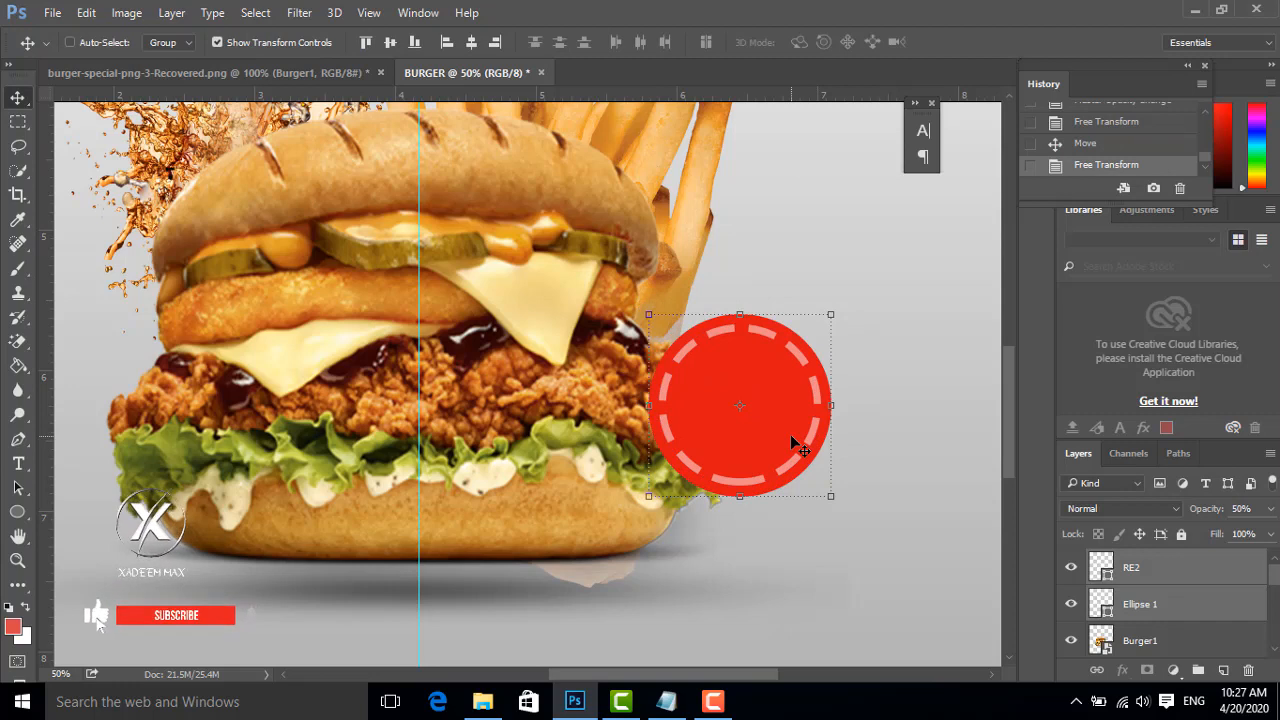
# - Add a two-line text below the badge reading "$4.99" over "ONLY" in Calibri Bold 16 pt
pyautogui.click(19, 464)
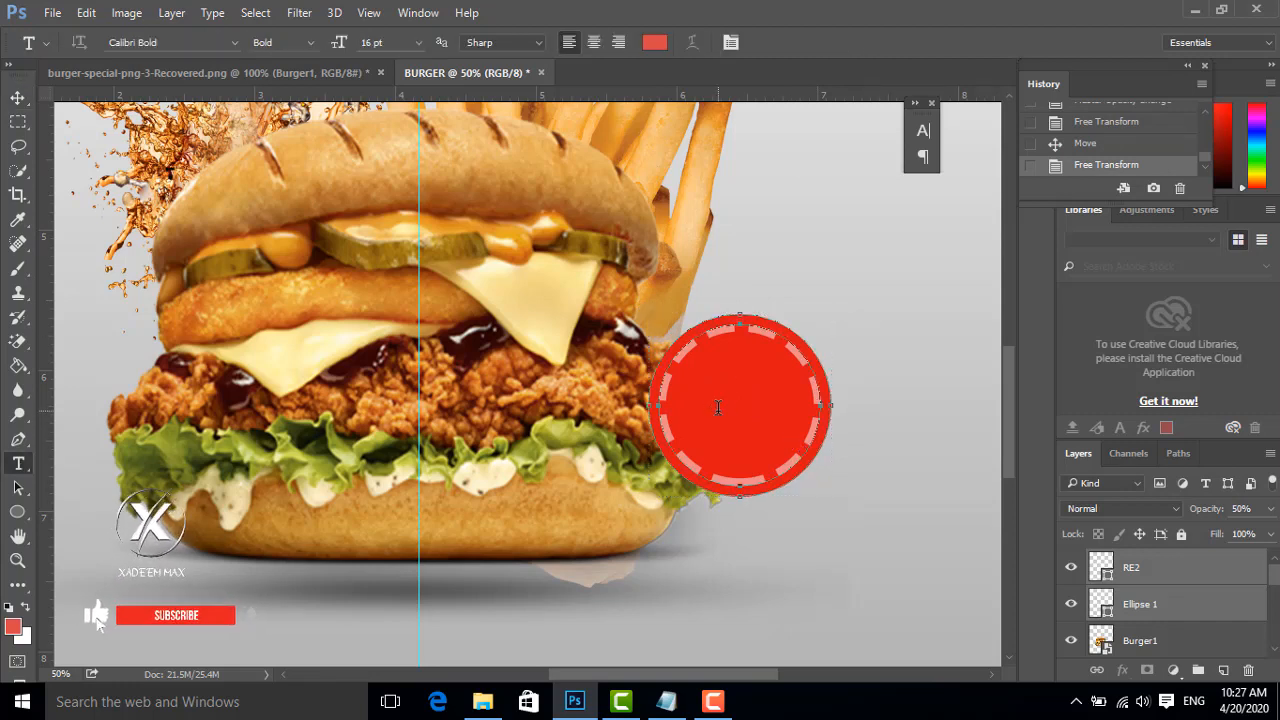
pyautogui.click(718, 407)
pyautogui.click(697, 583)
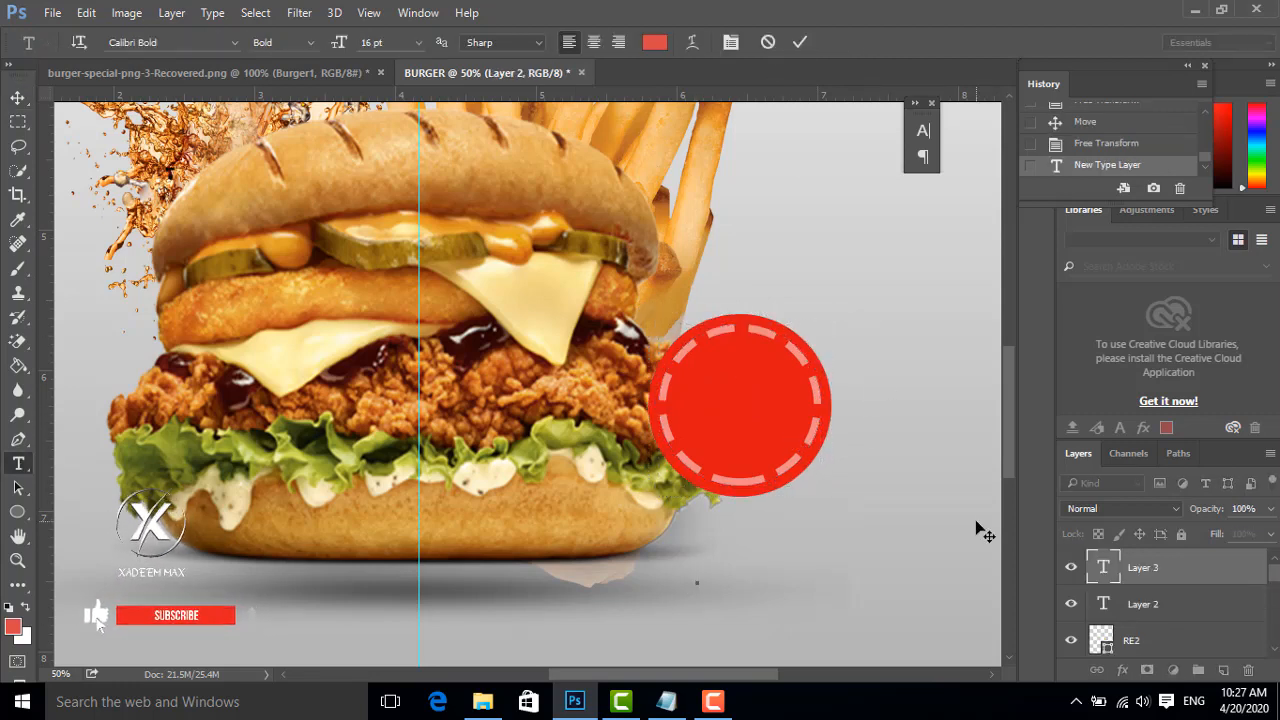
pyautogui.write('$ 4.99')
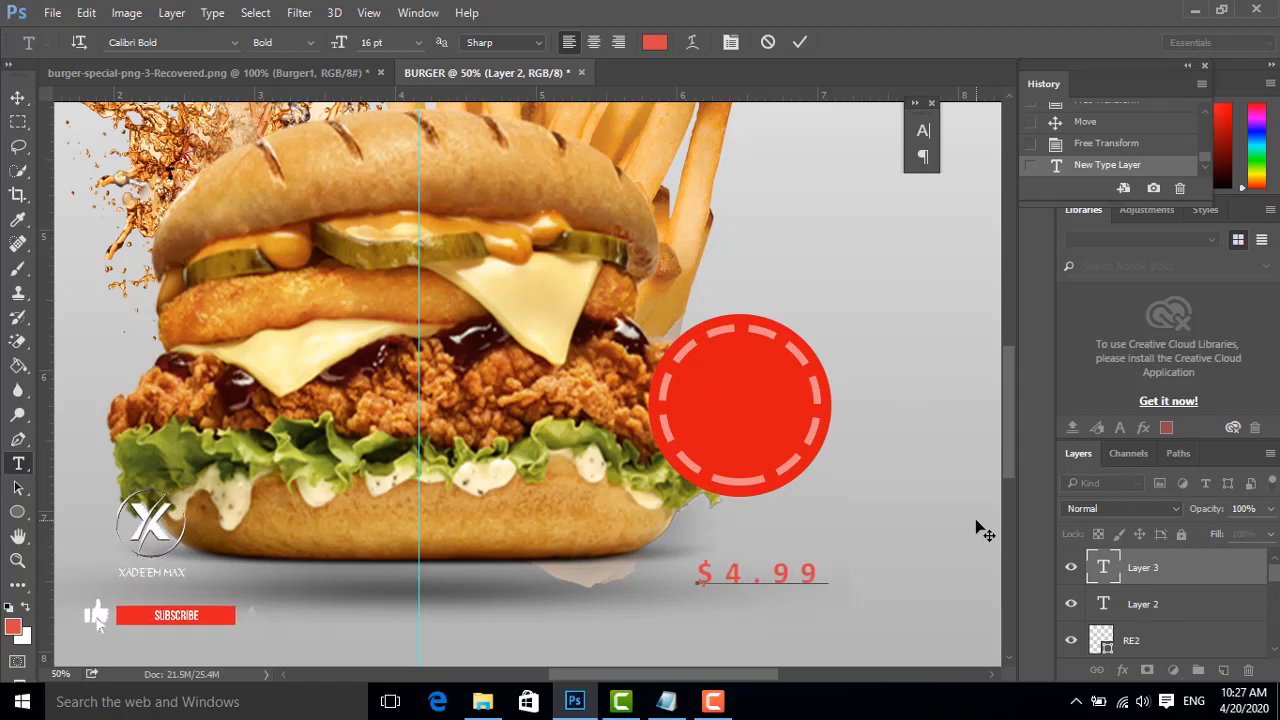
pyautogui.press('Return')
pyautogui.write('ONLY')
# - Set the whole price text's tracking to 100 and its leading to 48 pt
pyautogui.hotkey('ctrl', 'a')
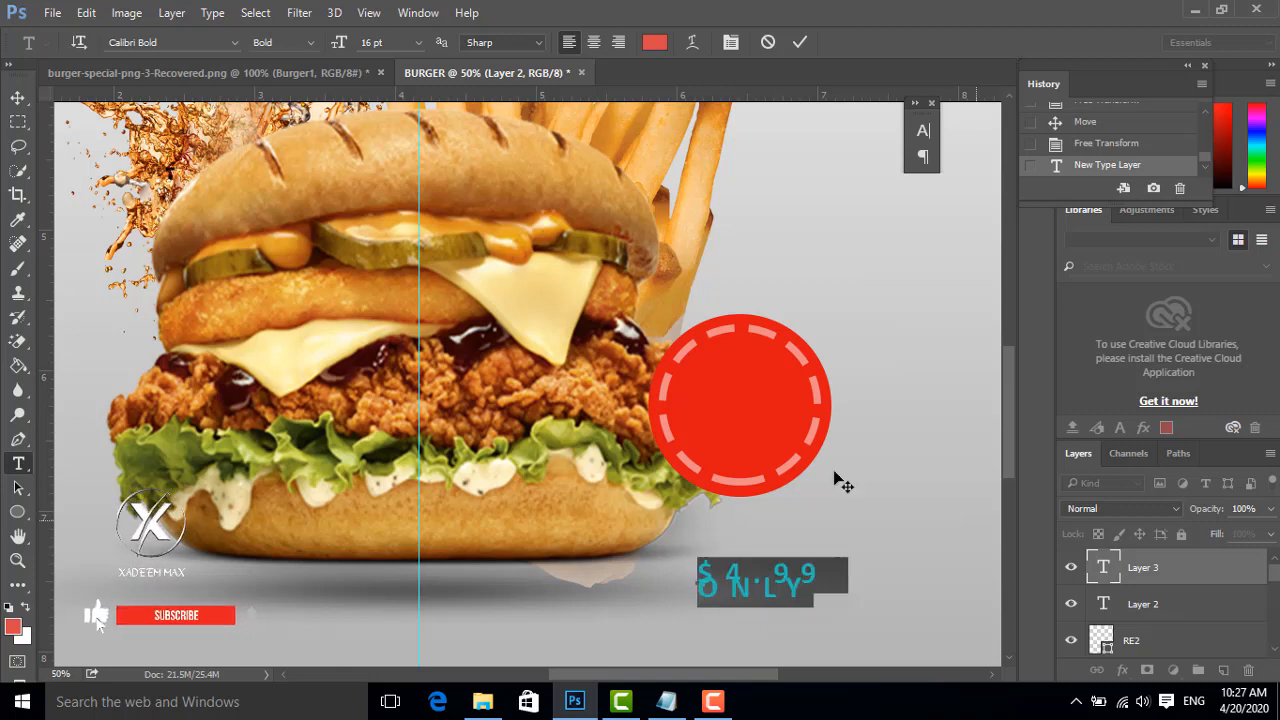
pyautogui.click(923, 130)
pyautogui.click(1060, 199)
pyautogui.write('100')
pyautogui.press('Return')
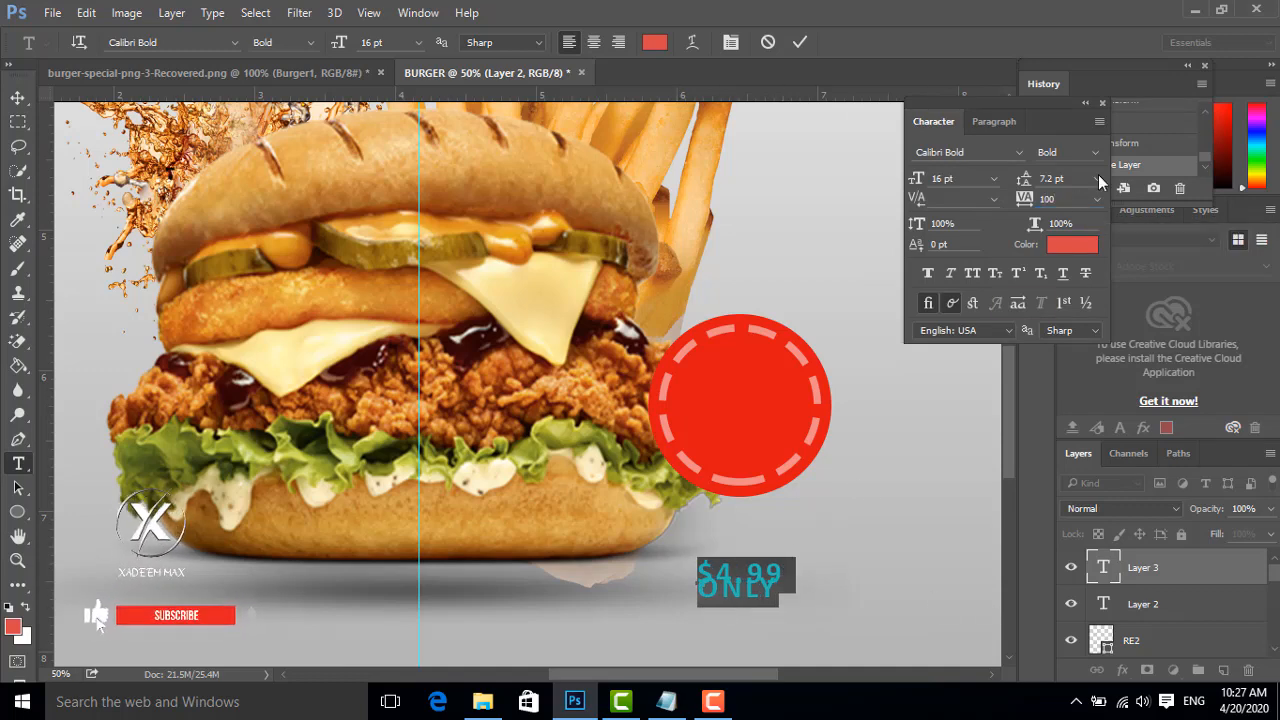
pyautogui.click(1097, 179)
pyautogui.click(1100, 471)
pyautogui.click(803, 45)
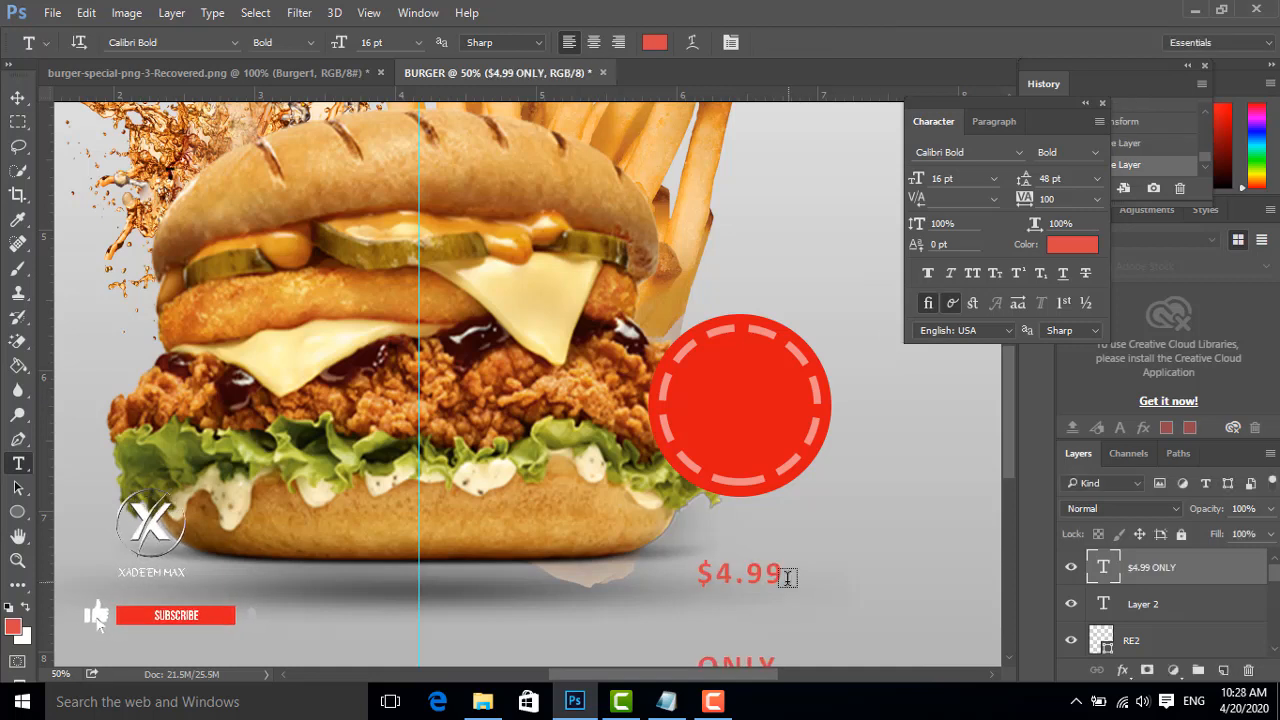
# - Set the leading of both price text lines to 18 pt
pyautogui.moveTo(786, 572); pyautogui.dragTo(699, 568)
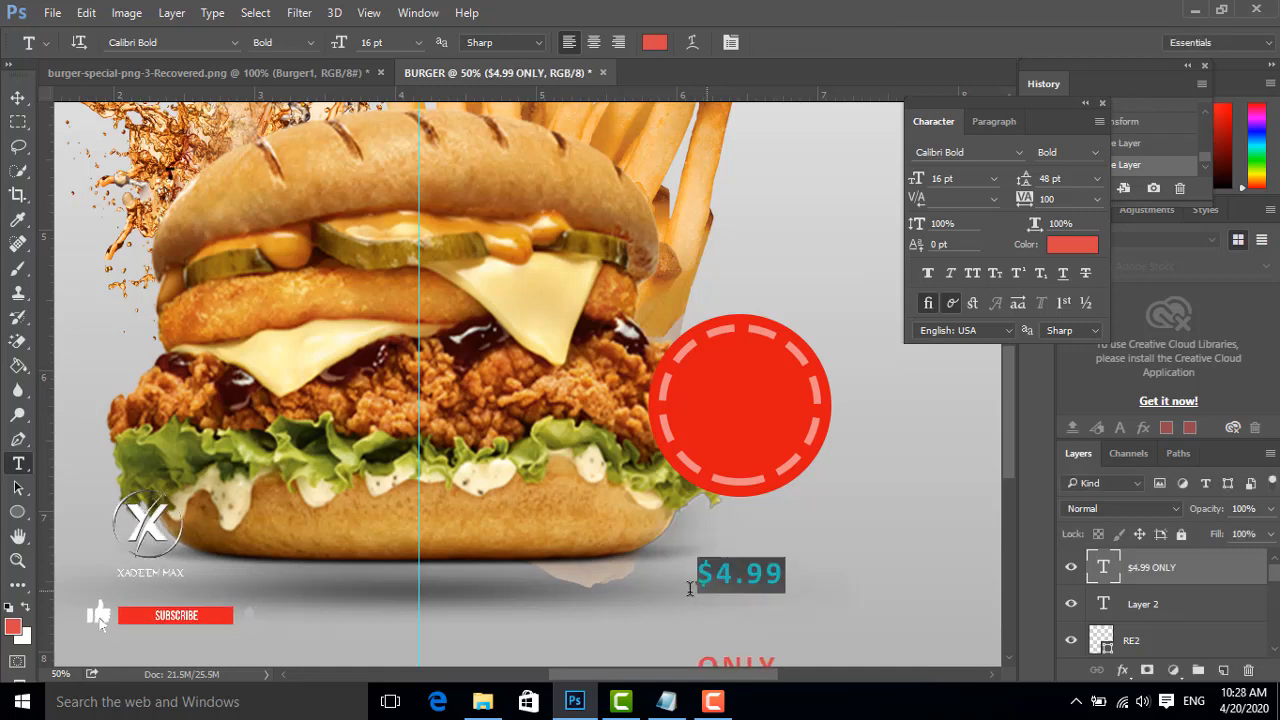
pyautogui.click(798, 585)
pyautogui.scroll(-2, 800, 591)
pyautogui.moveTo(791, 623); pyautogui.dragTo(688, 516)
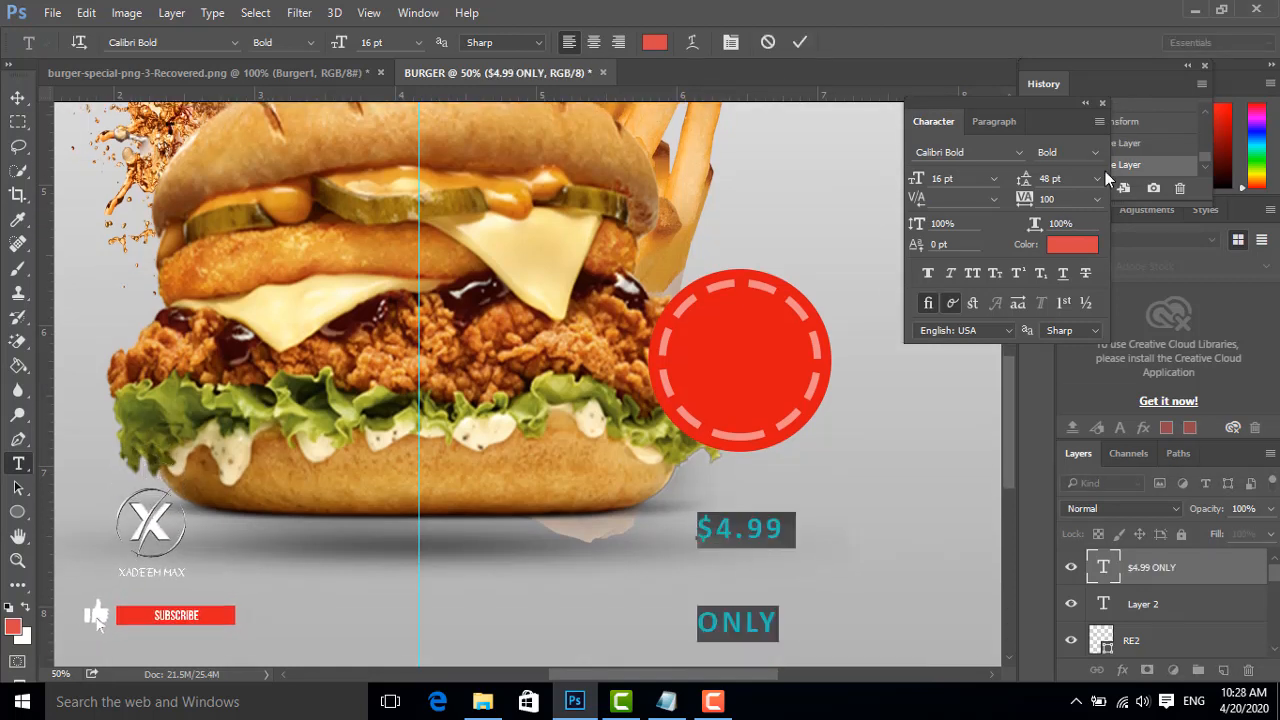
pyautogui.click(1097, 179)
pyautogui.click(1095, 386)
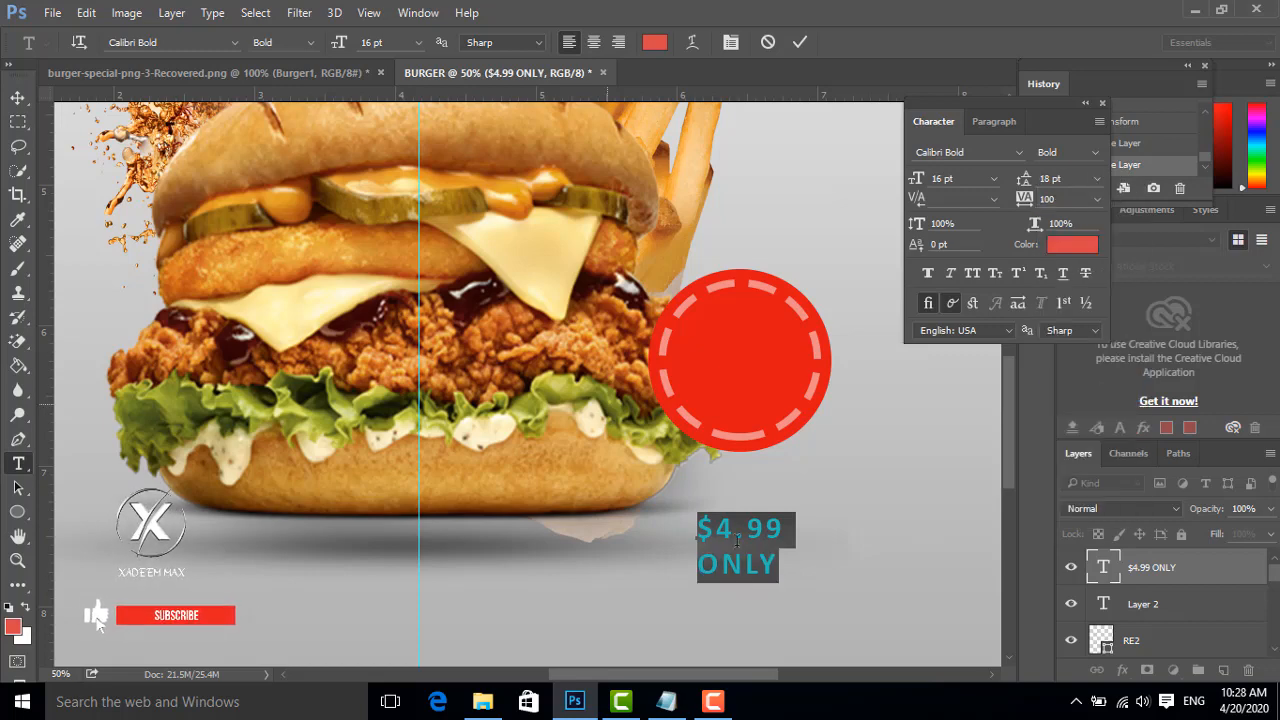
# - Set the font size of the word "ONLY" to 18 pt
pyautogui.click(782, 582)
pyautogui.moveTo(779, 578); pyautogui.dragTo(675, 572)
pyautogui.click(993, 178)
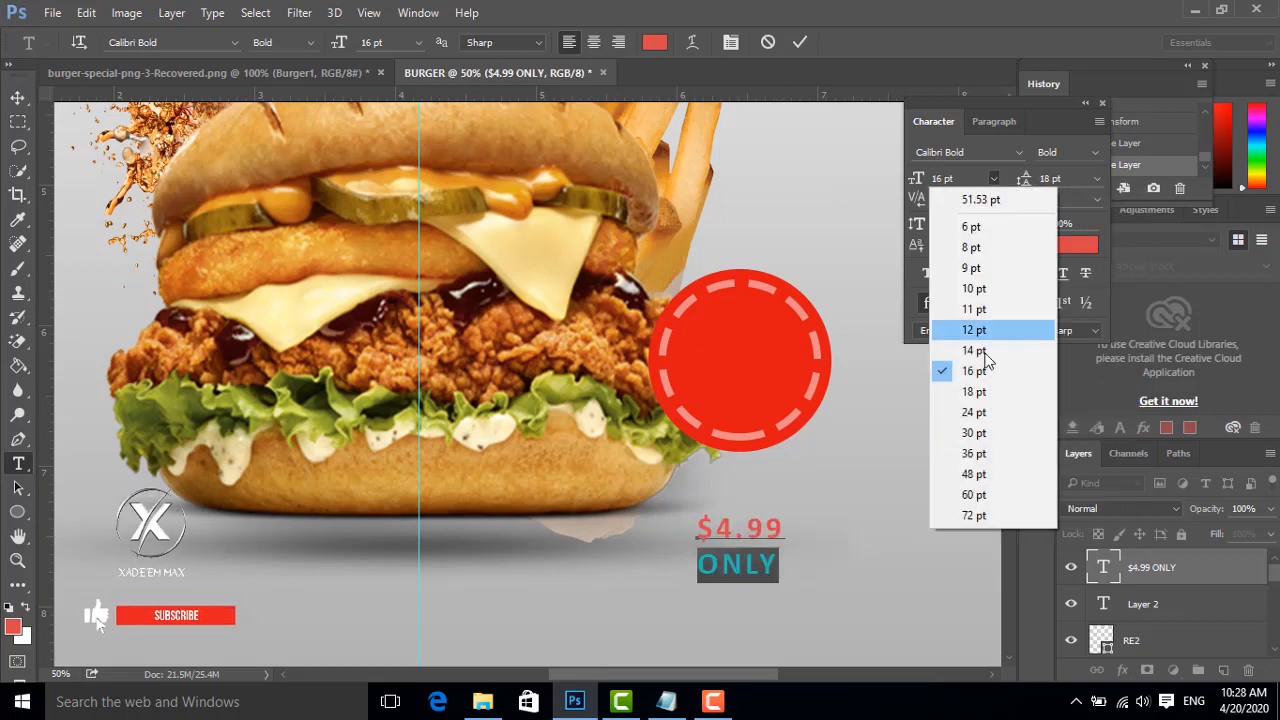
pyautogui.click(1000, 391)
pyautogui.click(798, 42)
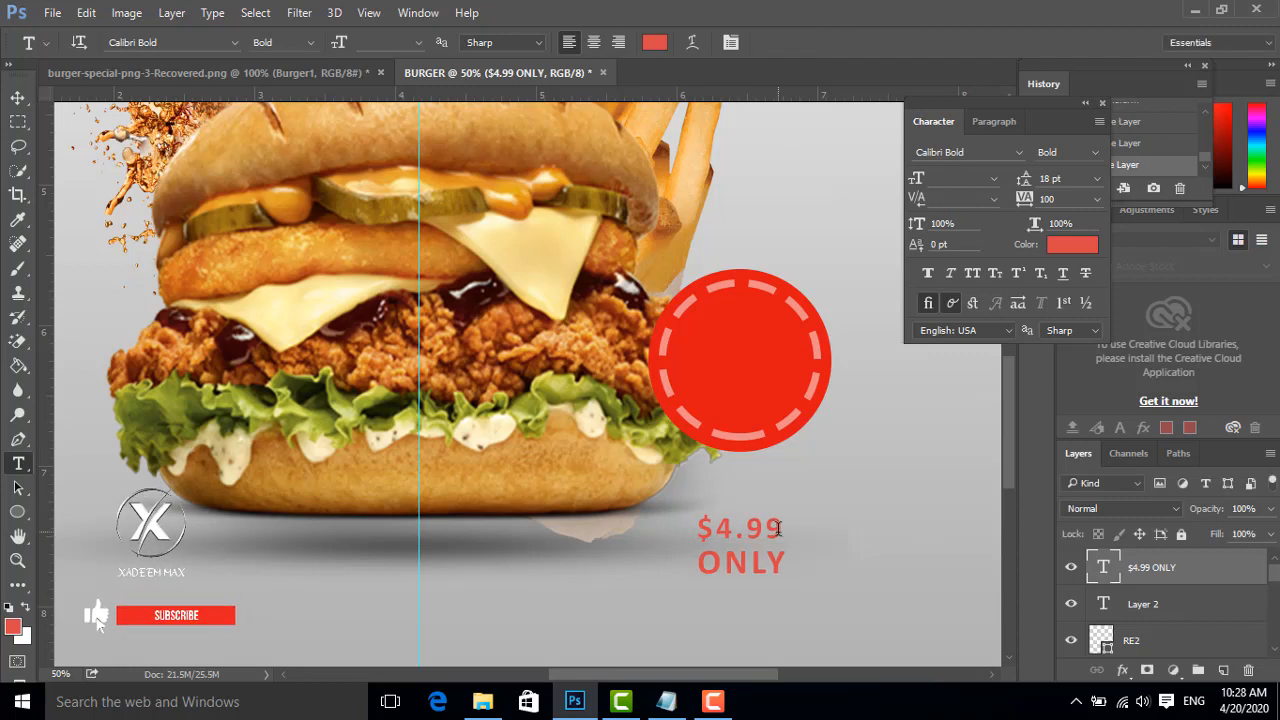
# - Make the price text white, move it onto the red badge and enlarge it to fill the dashed ring
pyautogui.click(775, 562)
pyautogui.hotkey('ctrl', 'a')
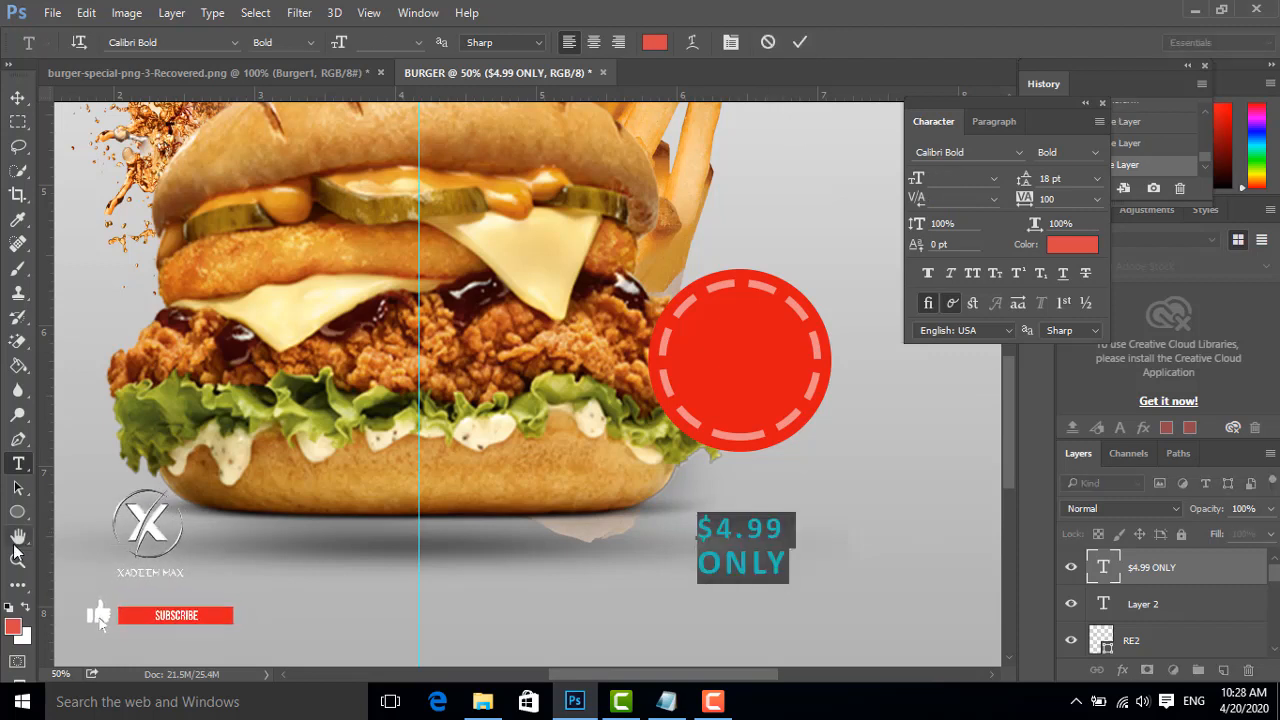
pyautogui.click(25, 608)
pyautogui.click(18, 97)
pyautogui.moveTo(741, 566); pyautogui.dragTo(798, 400)
pyautogui.moveTo(697, 322); pyautogui.dragTo(780, 334)
pyautogui.click(816, 42)
# - Reduce the font size of the "99" in the price to 11 pt
pyautogui.click(18, 463)
pyautogui.click(995, 178)
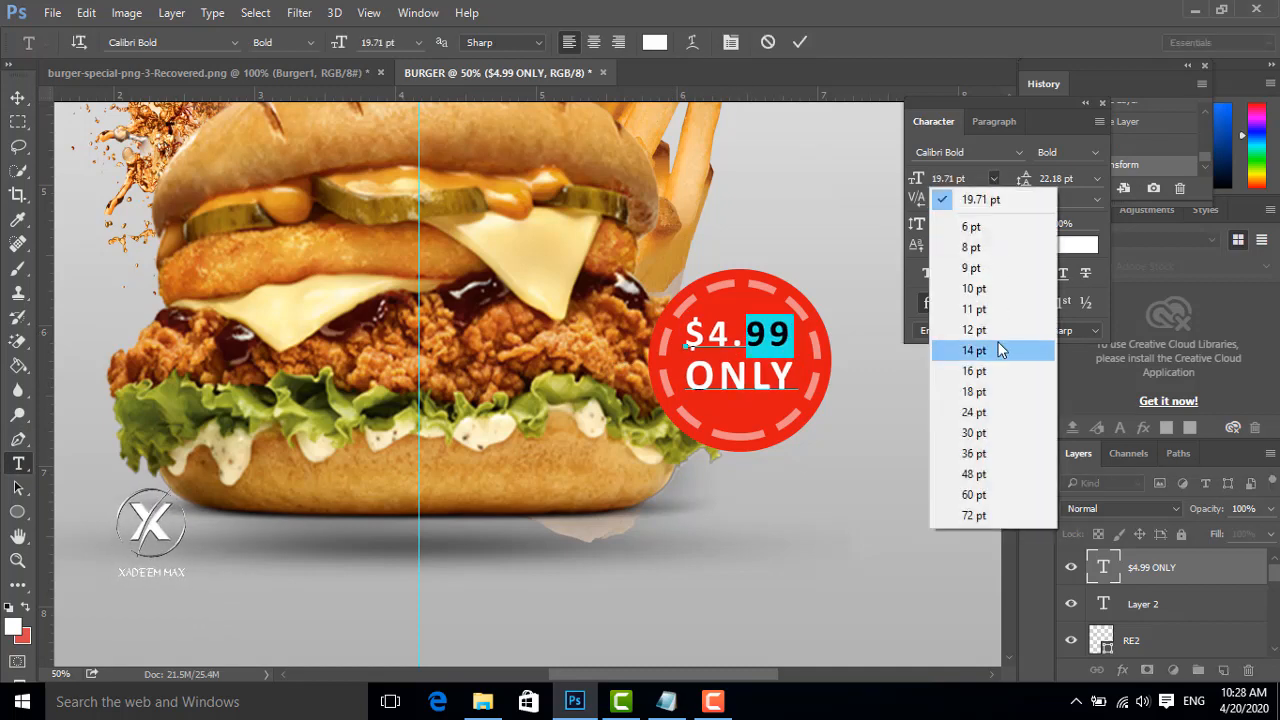
pyautogui.click(1000, 349)
pyautogui.click(993, 178)
pyautogui.click(971, 223)
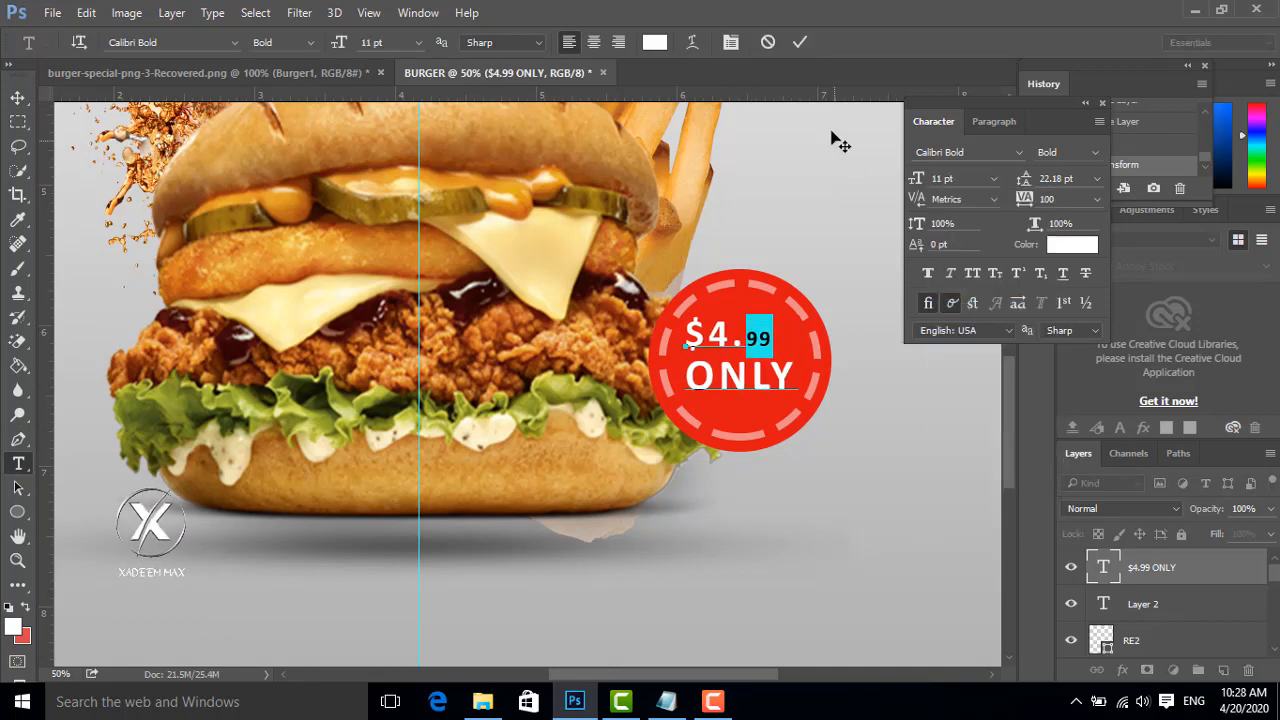
pyautogui.click(800, 42)
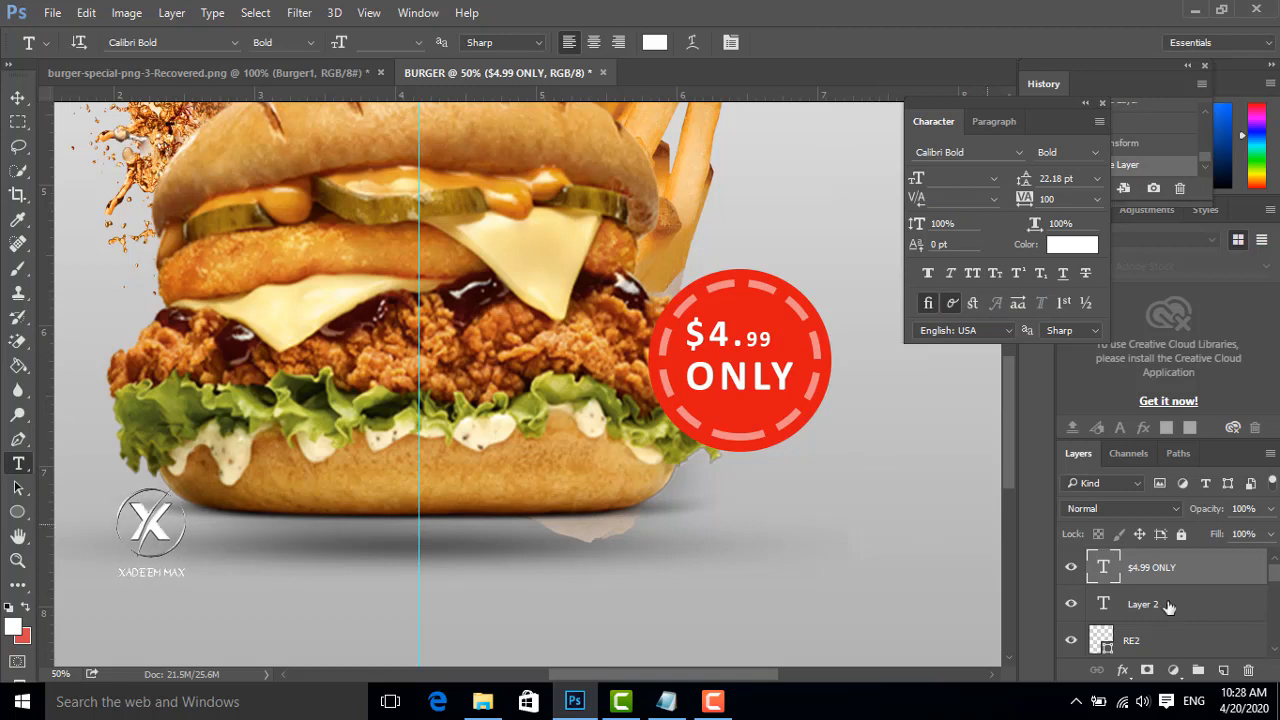
# - Group the $4.99 ONLY, Layer 2, RE2 and Ellipse 1 layers
pyautogui.scroll(-1, 1247, 617)
pyautogui.scroll(1, 1242, 616)
pyautogui.keyDown('shift'); pyautogui.click(1154, 619); pyautogui.keyUp('shift')
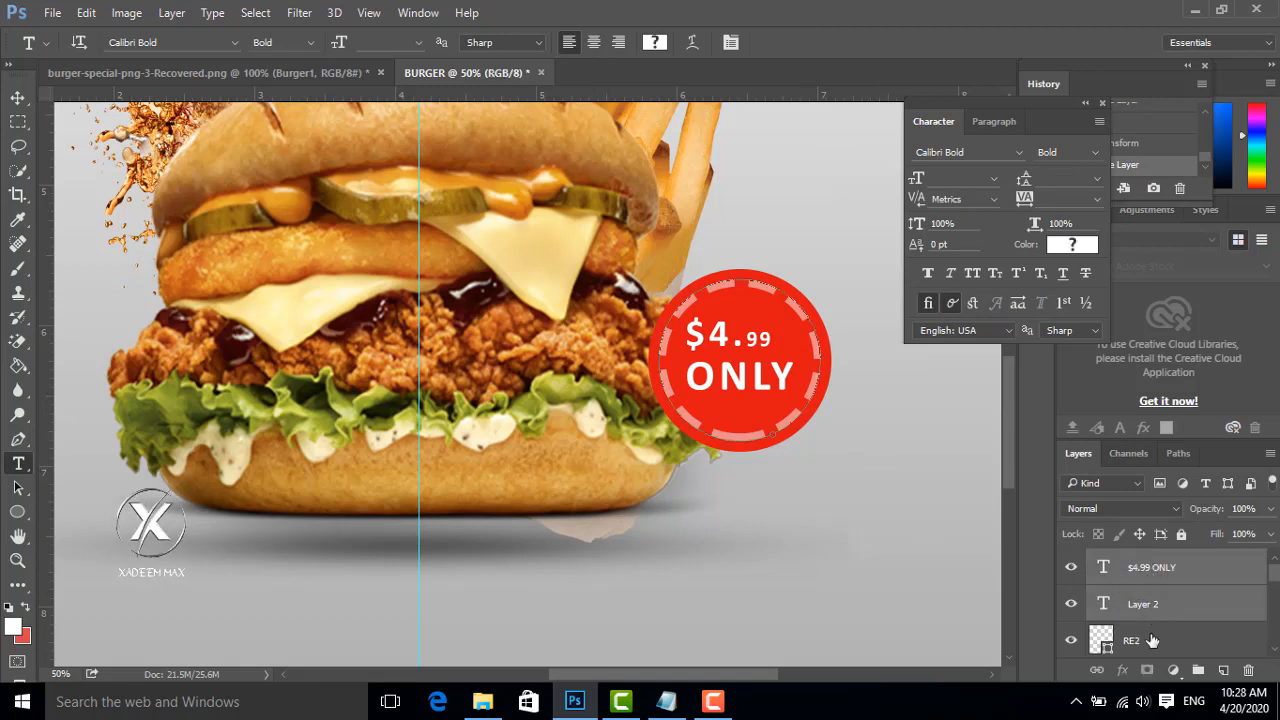
pyautogui.scroll(-1, 1152, 640)
pyautogui.keyDown('shift'); pyautogui.click(1154, 621); pyautogui.keyUp('shift')
pyautogui.keyDown('shift'); pyautogui.click(1155, 645); pyautogui.keyUp('shift')
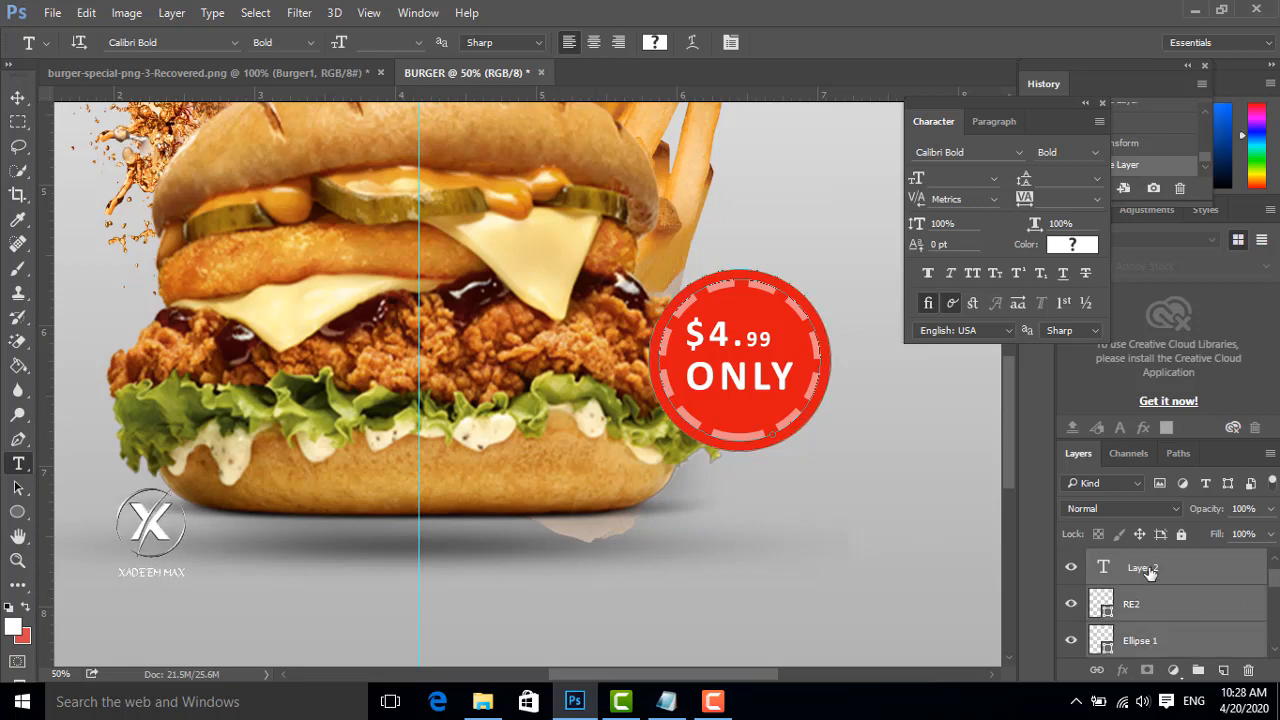
pyautogui.moveTo(1151, 573); pyautogui.dragTo(1199, 670)
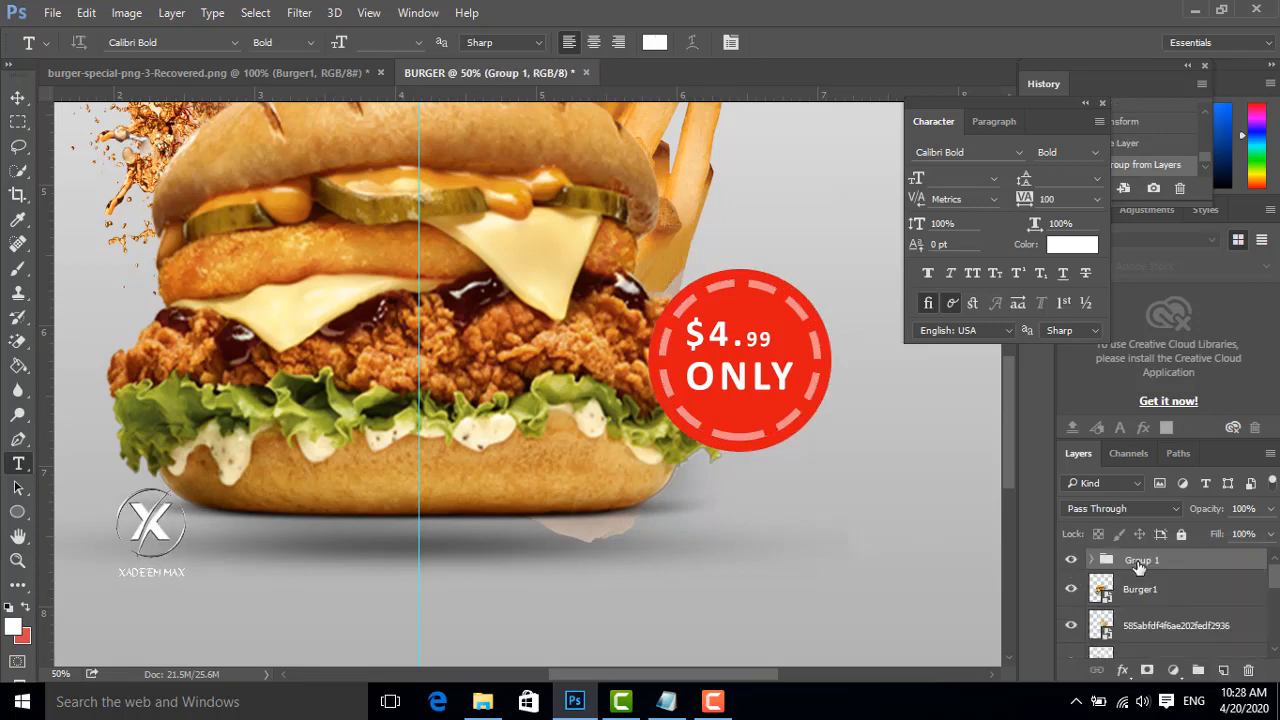
# - Add vertical guides about 0.4, 0.85 and 1.35 in from the page's left edge and horizontal guides about 1.15 and 1.5 in down
pyautogui.scroll(1, 738, 500)
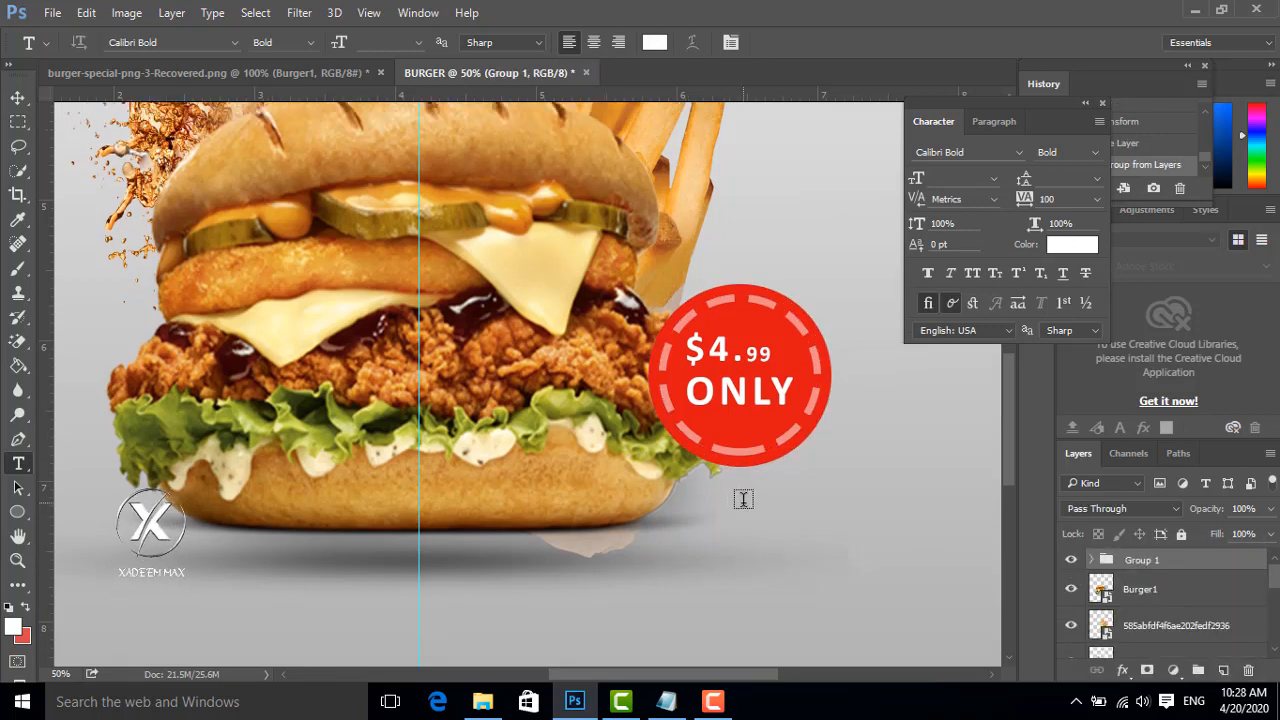
pyautogui.scroll(-3, 743, 499)
pyautogui.scroll(1, 743, 499)
pyautogui.scroll(-1, 743, 499)
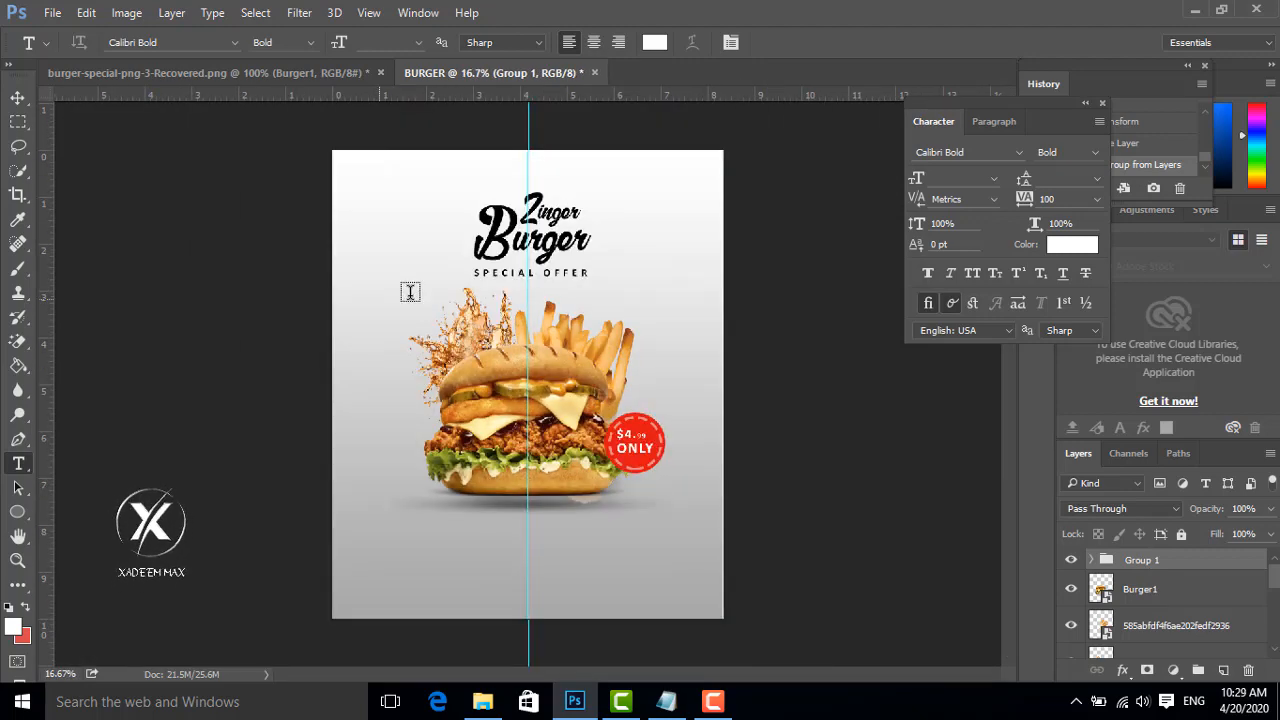
pyautogui.moveTo(52, 380); pyautogui.dragTo(352, 419)
pyautogui.hotkey('ctrl', '+')
pyautogui.hotkey('ctrl', '+')
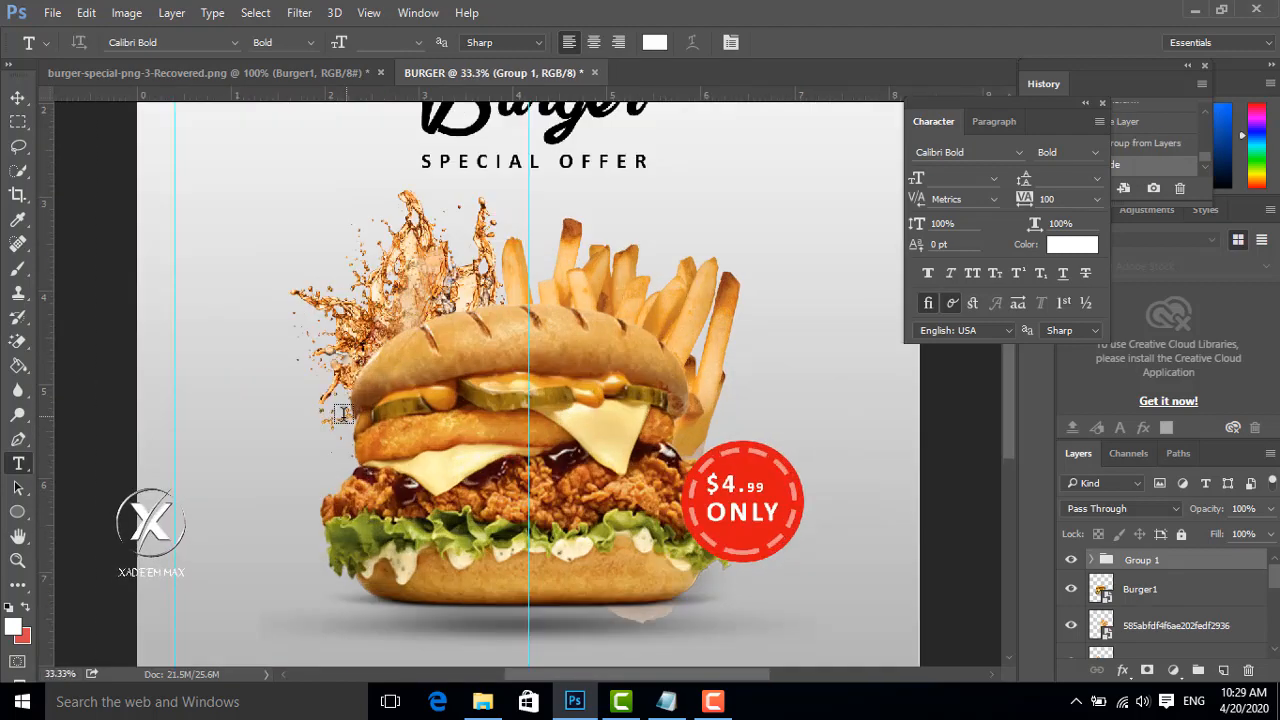
pyautogui.scroll(5, 335, 414)
pyautogui.moveTo(49, 275); pyautogui.dragTo(264, 309)
pyautogui.moveTo(221, 116); pyautogui.dragTo(218, 269)
pyautogui.moveTo(251, 103); pyautogui.dragTo(257, 233)
pyautogui.moveTo(50, 292); pyautogui.dragTo(216, 330)
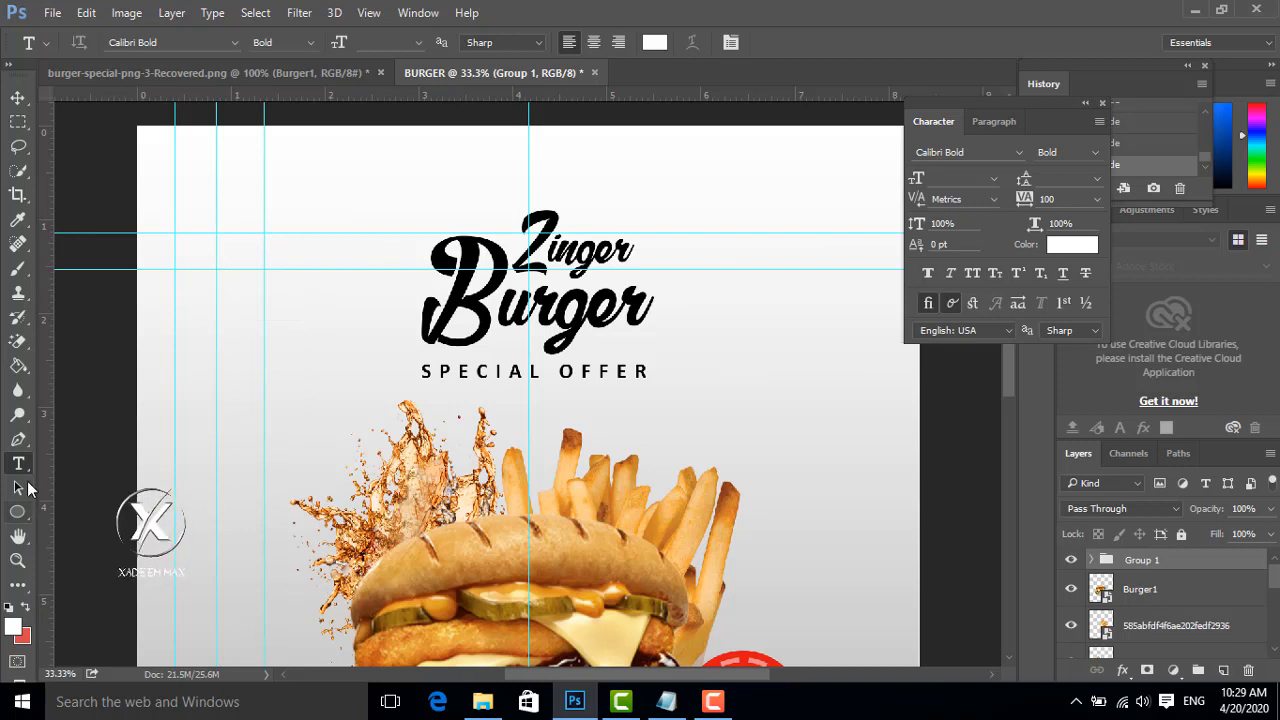
# - Draw a red ribbon shape about 285 by 459 px with a notched lower end along the guides using the Pen tool
pyautogui.click(18, 439)
pyautogui.click(25, 601)
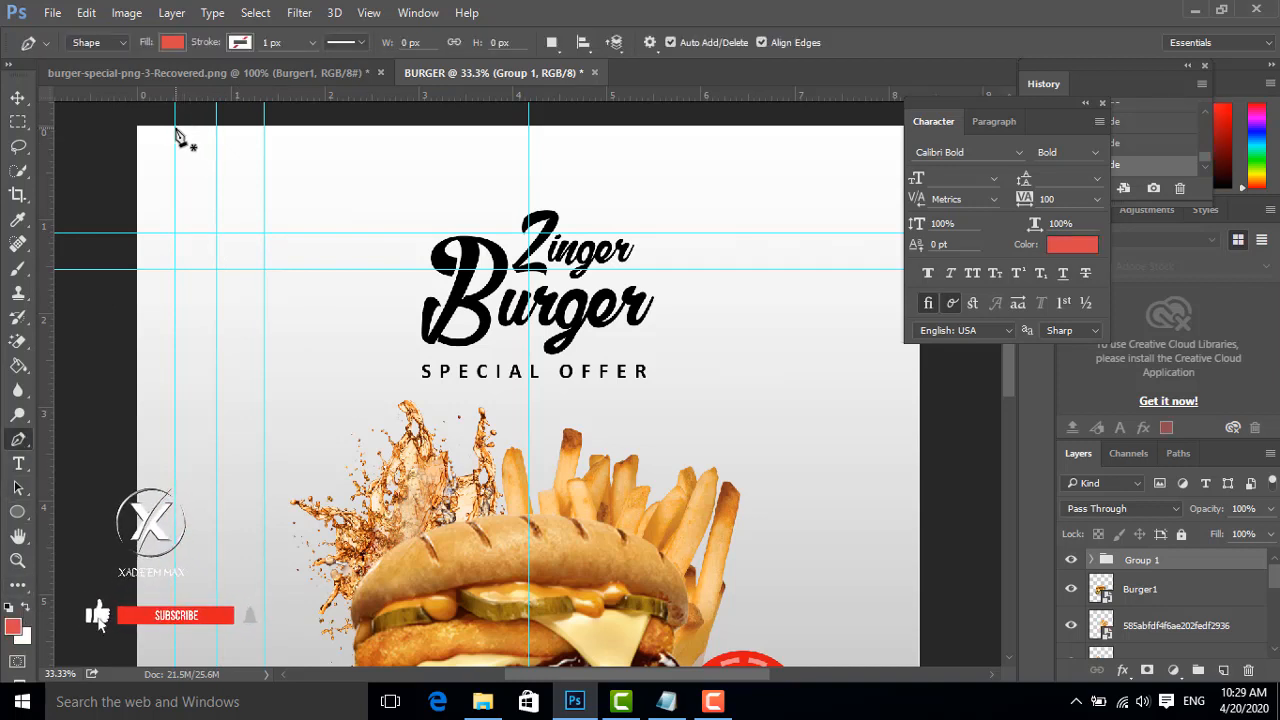
pyautogui.click(175, 127)
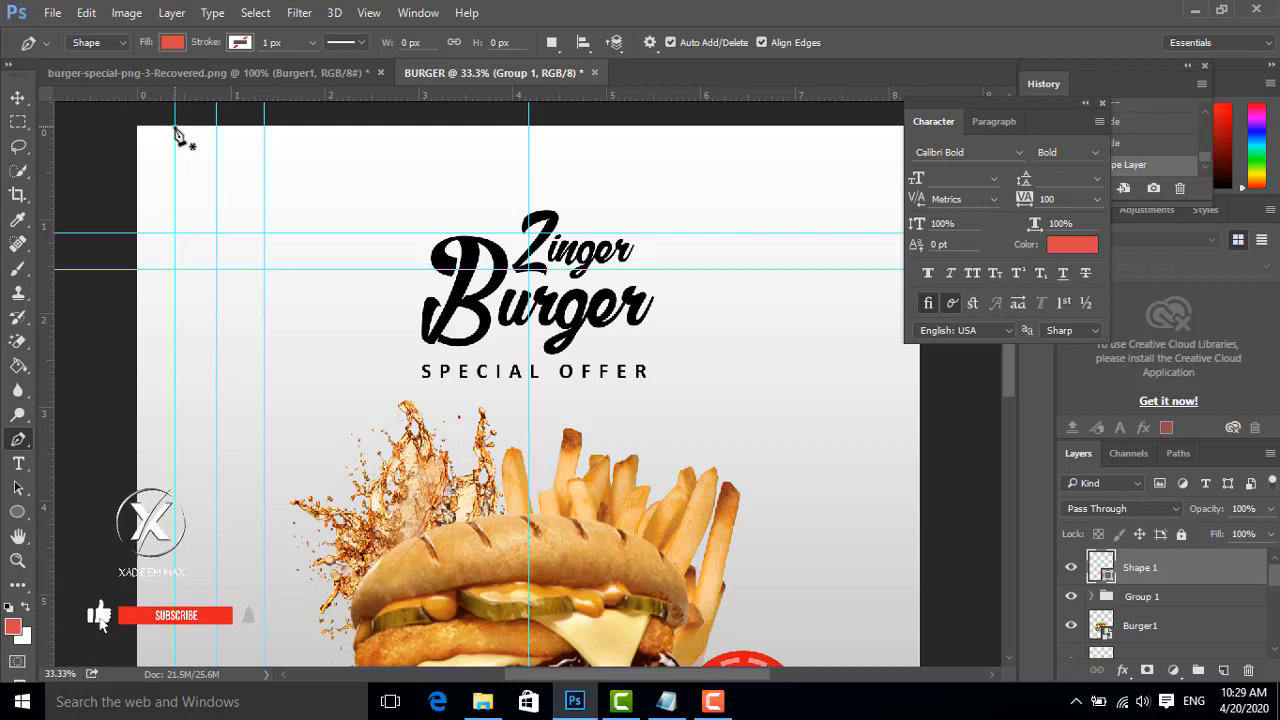
pyautogui.click(175, 270)
pyautogui.click(216, 234)
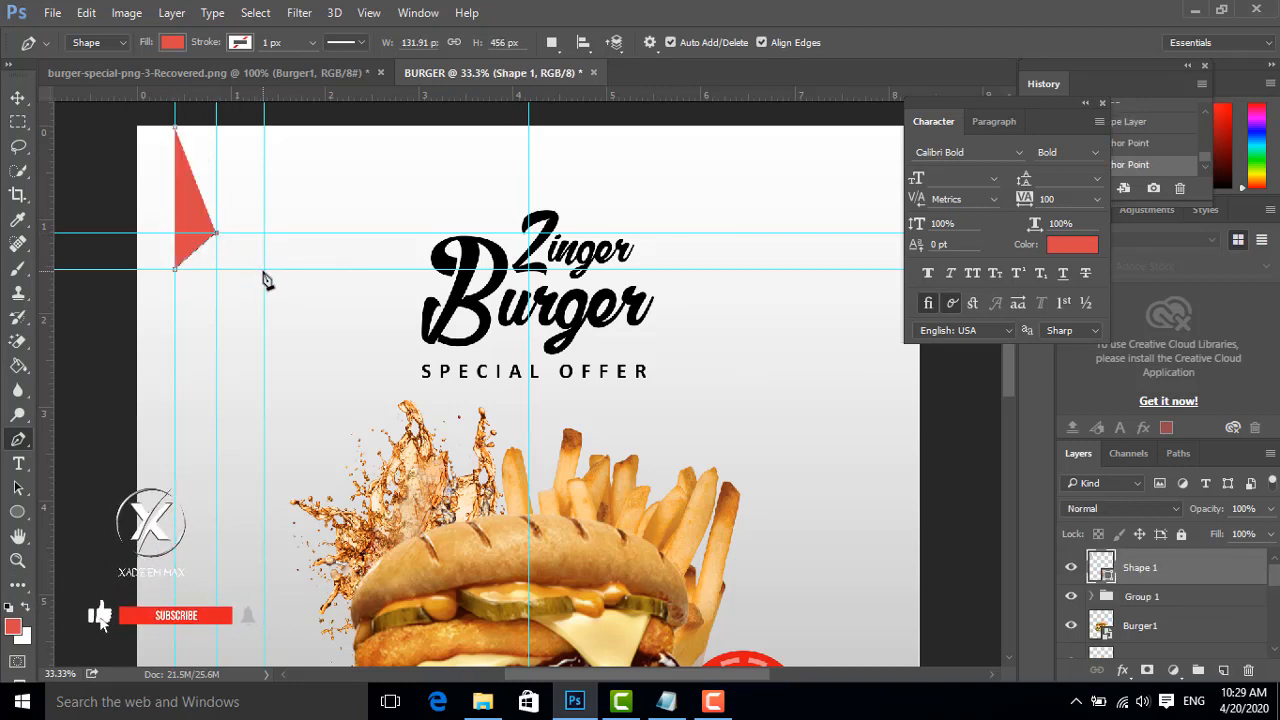
pyautogui.click(264, 269)
pyautogui.click(264, 127)
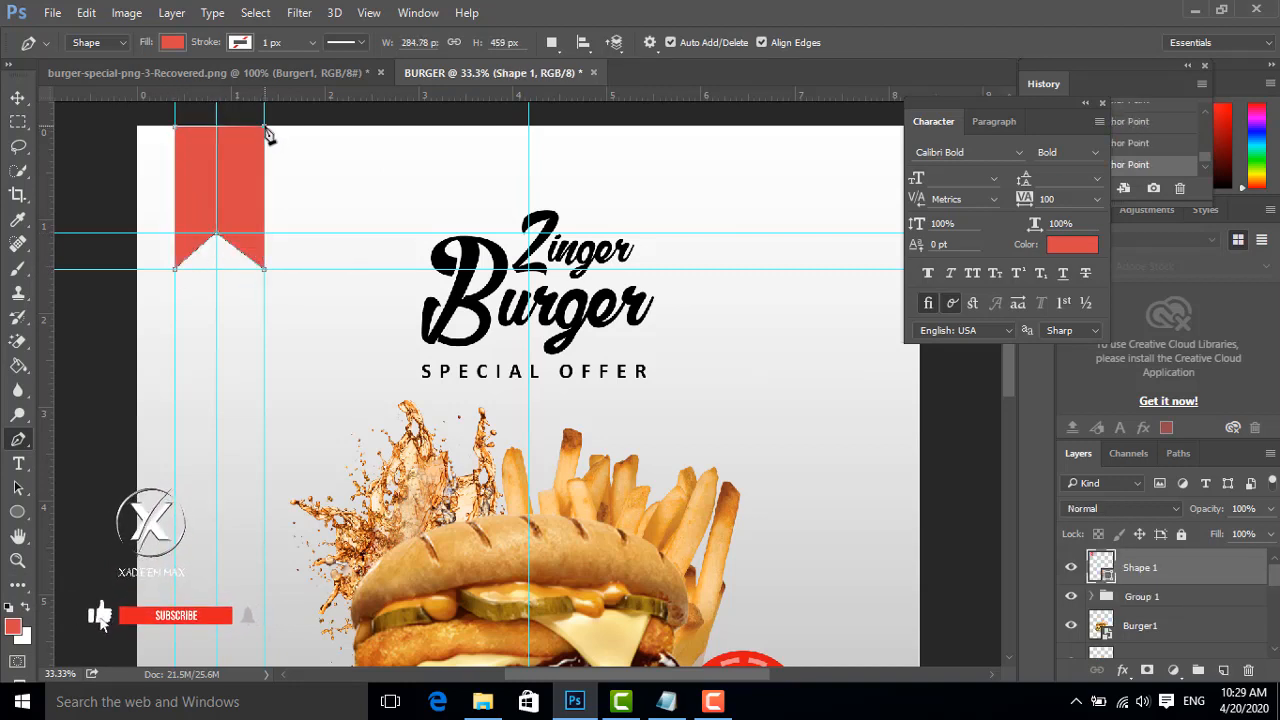
pyautogui.click(176, 134)
# - Nudge the ribbon up past the page's top edge and stretch its height to 101.96% so it reaches the lower guide
pyautogui.press('v')
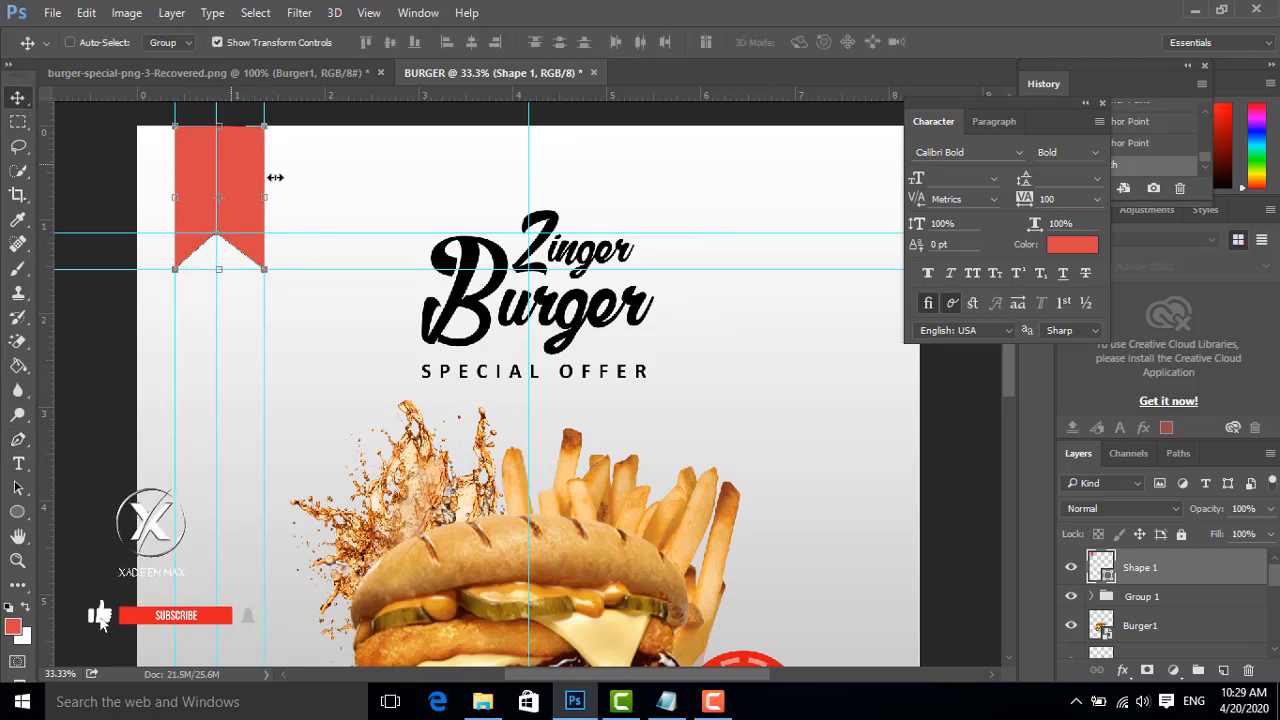
pyautogui.press('Up')
pyautogui.press('Up')
pyautogui.press('Up')
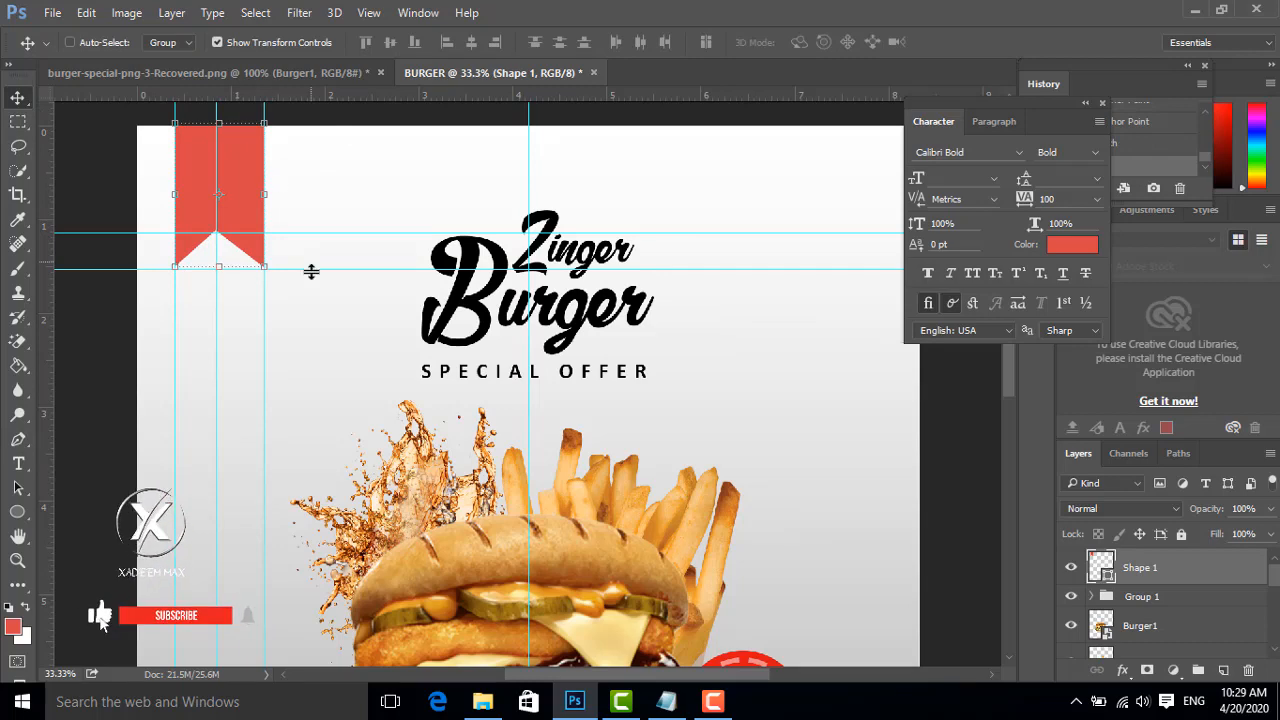
pyautogui.moveTo(231, 278); pyautogui.dragTo(226, 281)
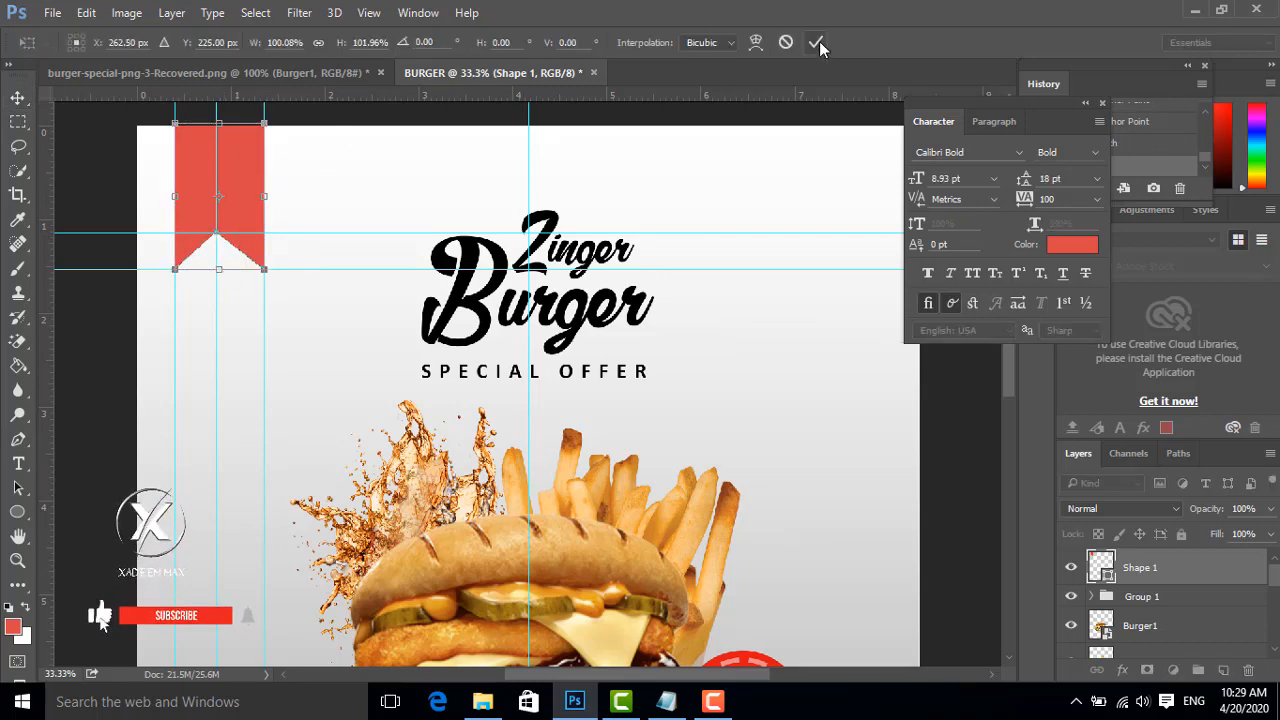
pyautogui.click(817, 42)
pyautogui.rightClick(1127, 570)
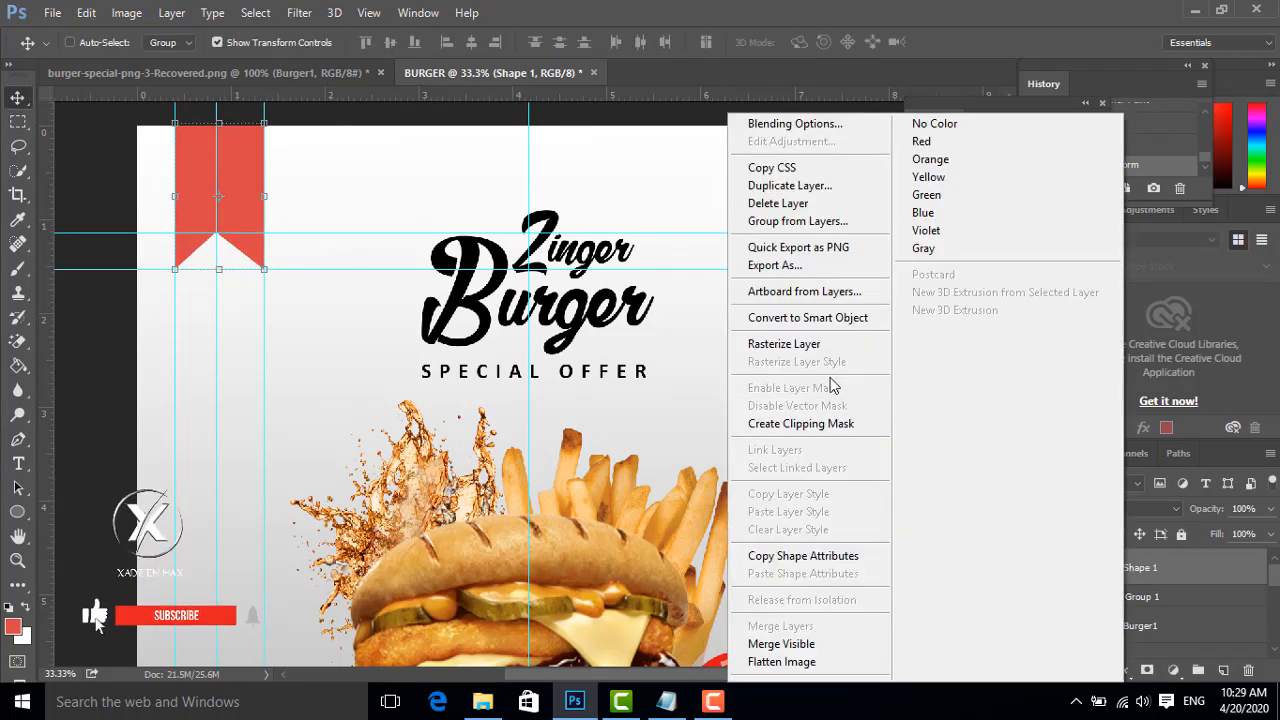
pyautogui.click(847, 556)
pyautogui.click(1100, 597)
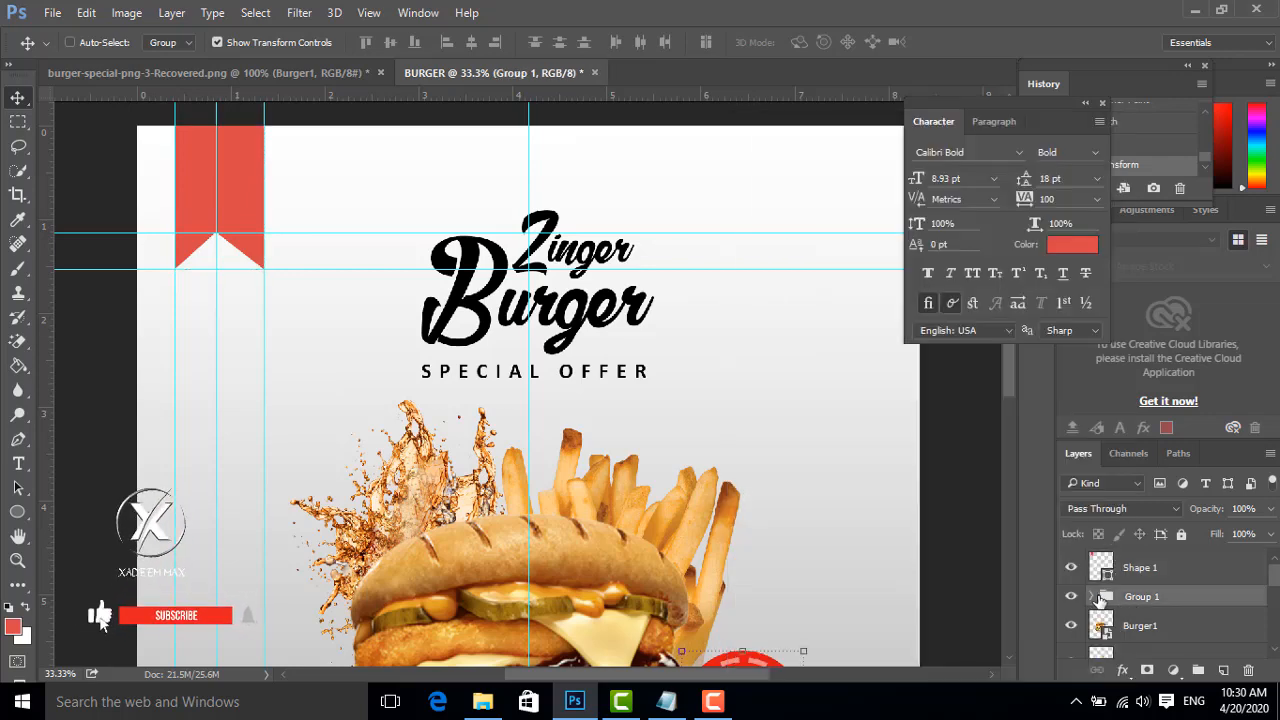
pyautogui.click(1100, 597)
pyautogui.rightClick(1143, 617)
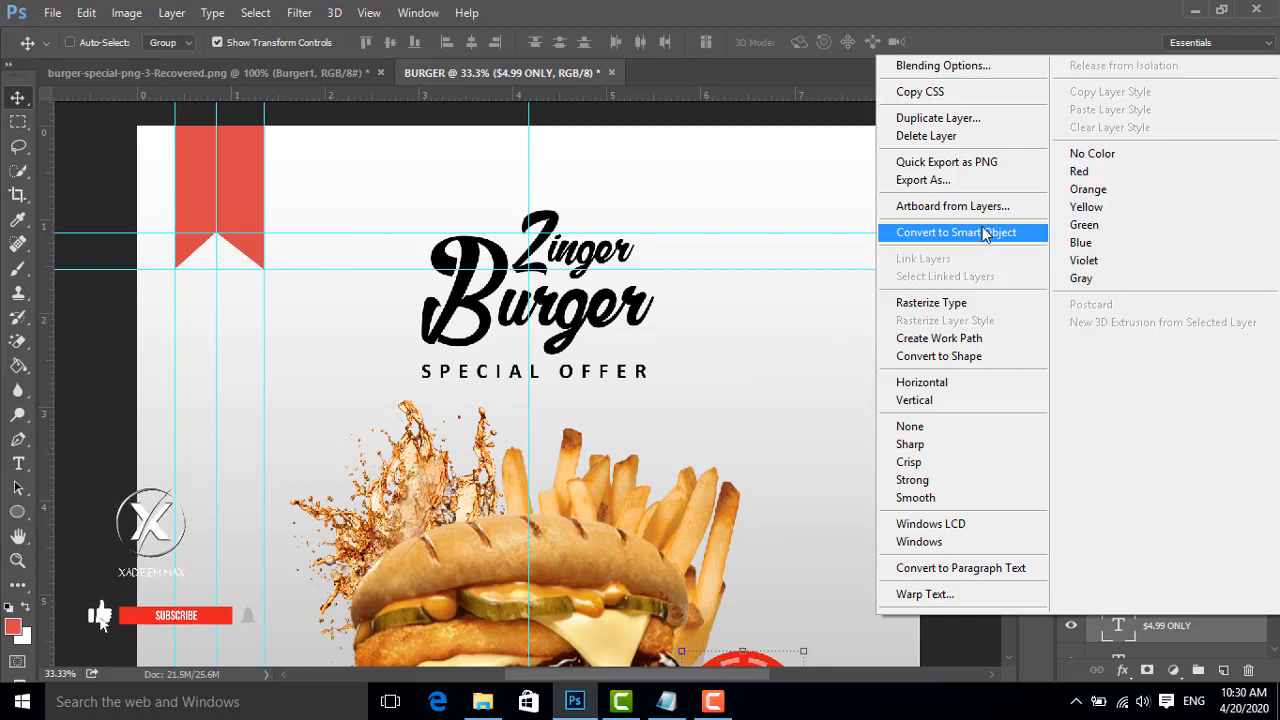
pyautogui.click(792, 76)
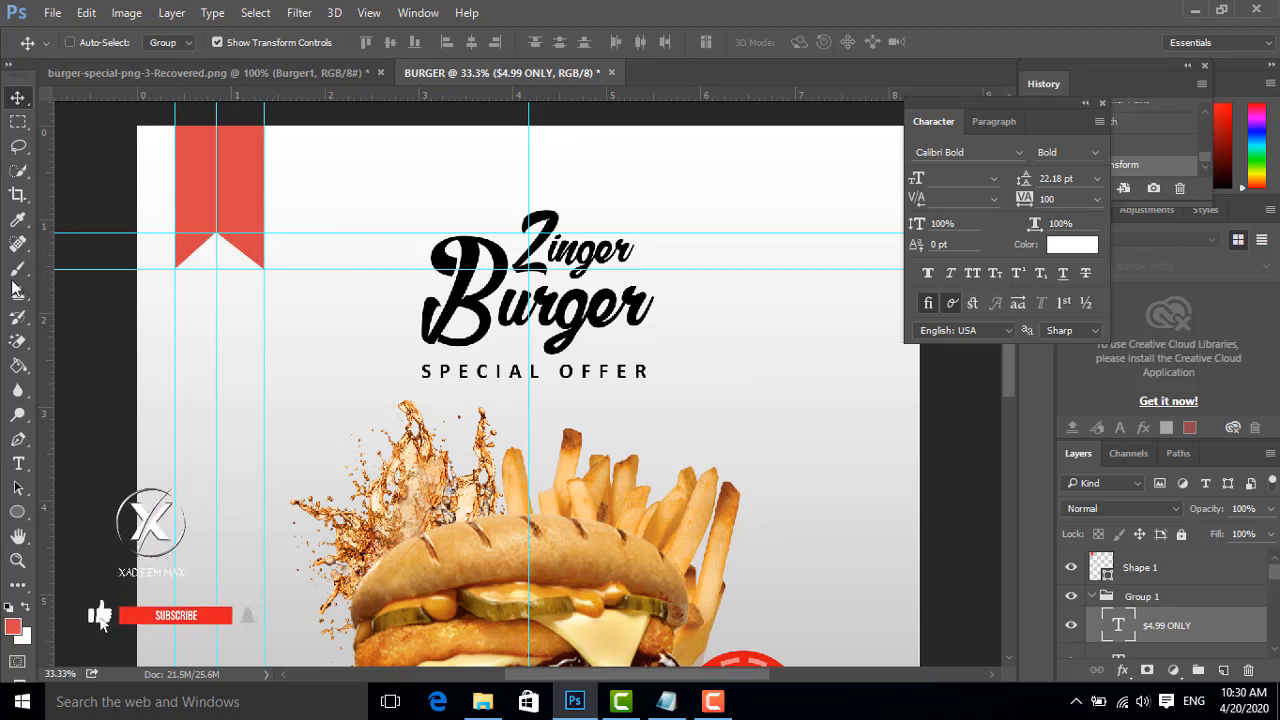
pyautogui.click(18, 463)
pyautogui.click(329, 308)
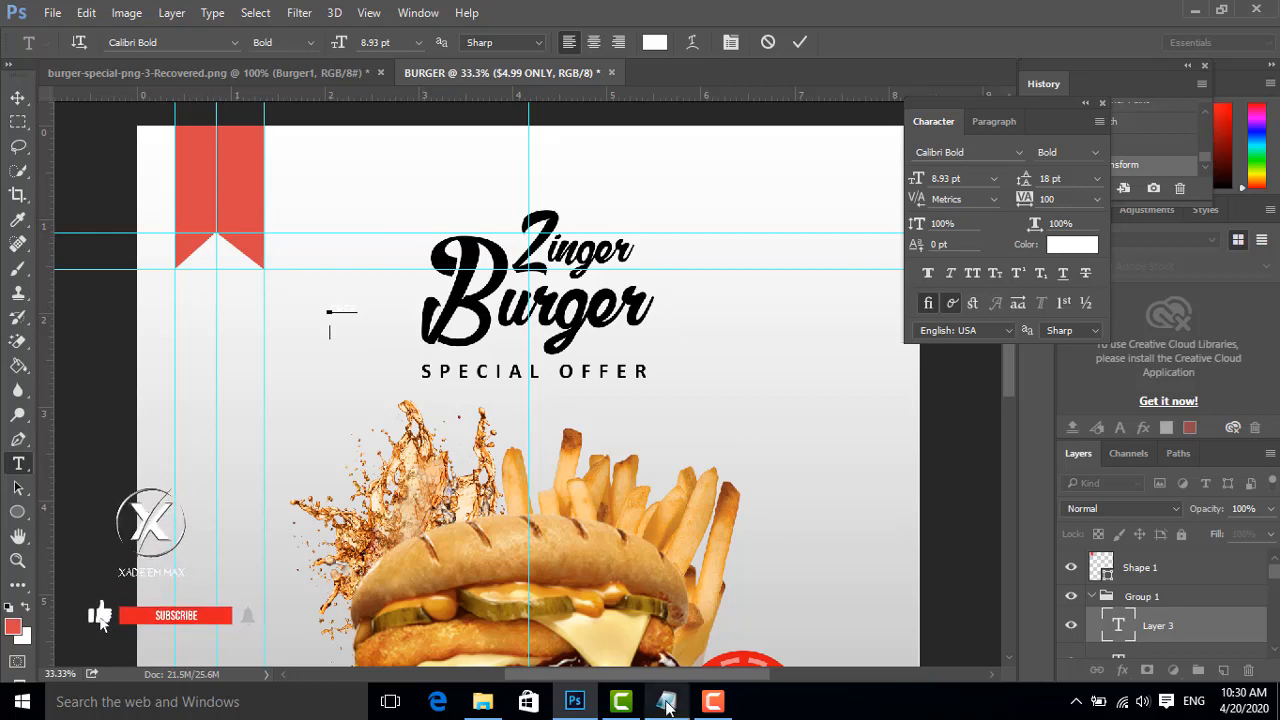
pyautogui.click(768, 42)
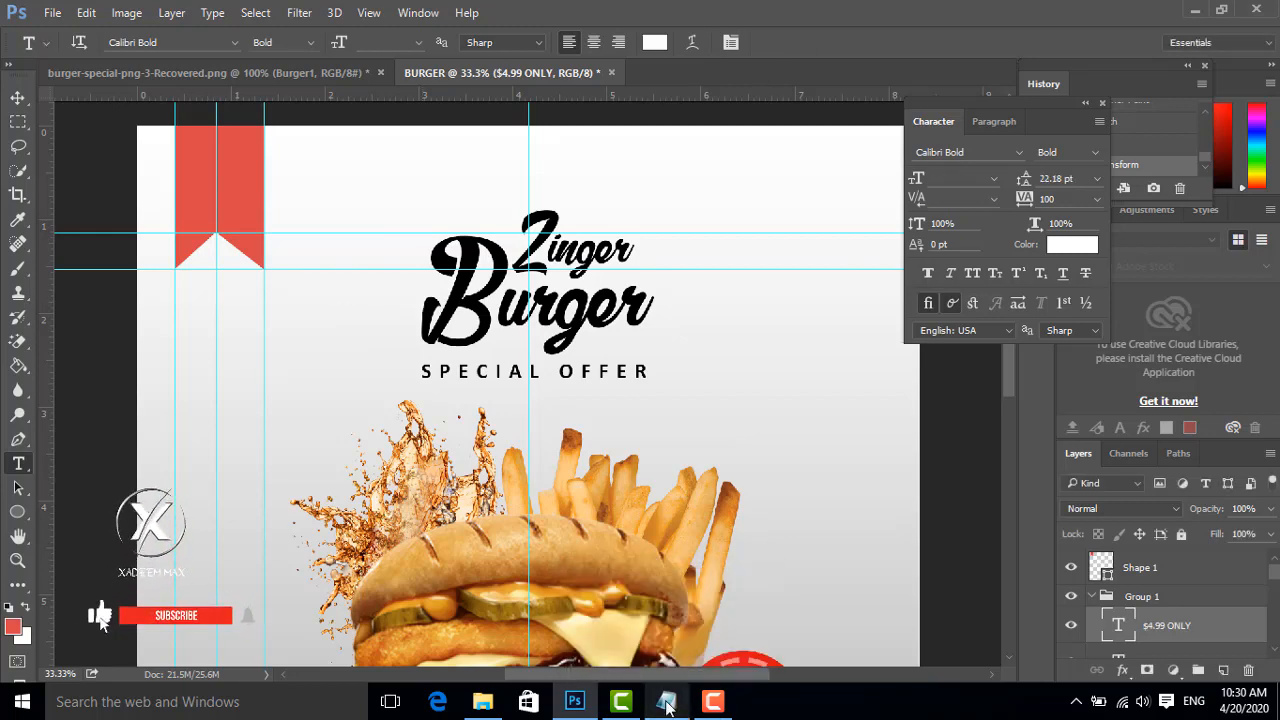
# - Copy "Free DELIVERY" from the Notepad document and paste it into the poster as a new text layer beside the ribbon
pyautogui.click(666, 702)
pyautogui.moveTo(614, 250); pyautogui.dragTo(519, 251)
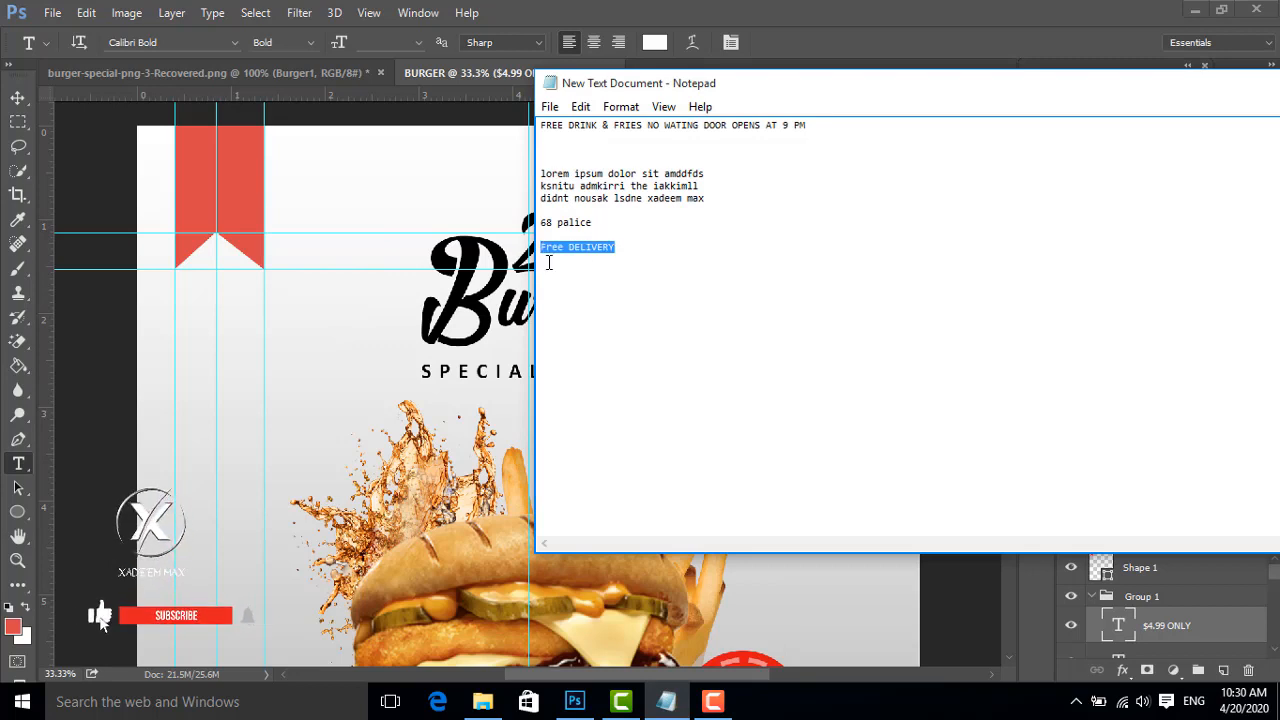
pyautogui.click(317, 320)
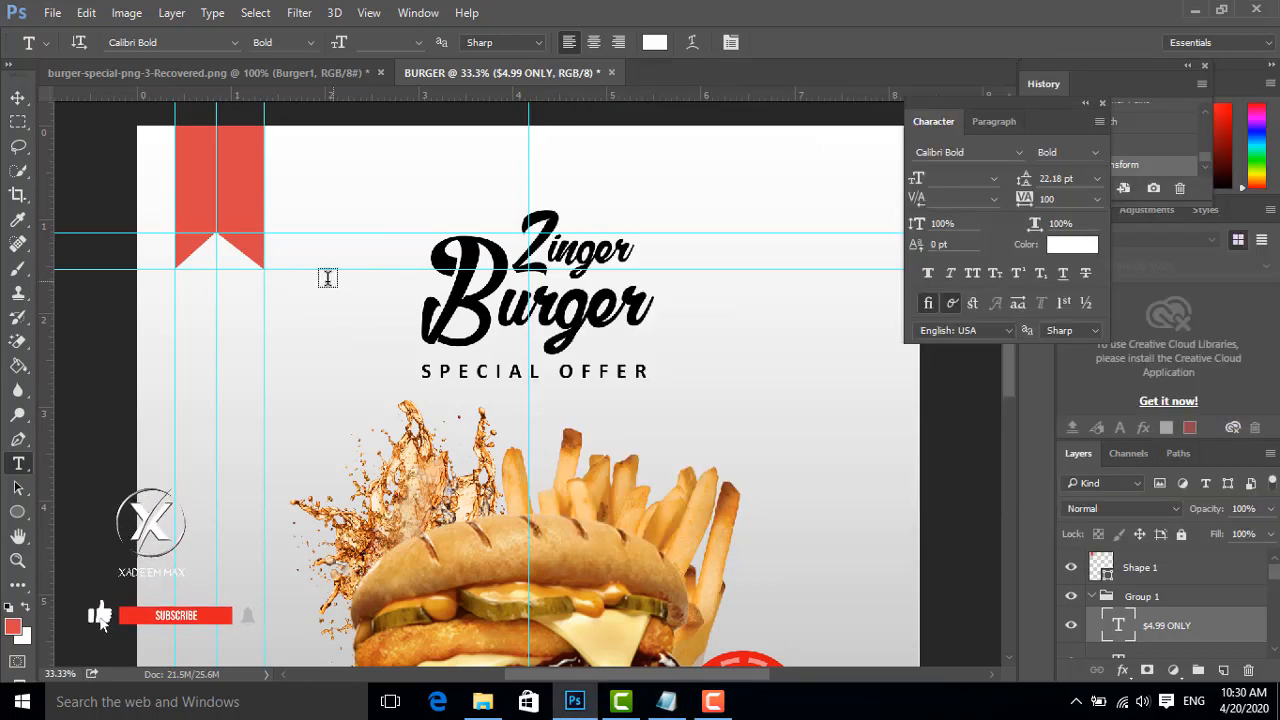
pyautogui.click(340, 181)
pyautogui.hotkey('ctrl', 'v')
pyautogui.hotkey('ctrl', 'a')
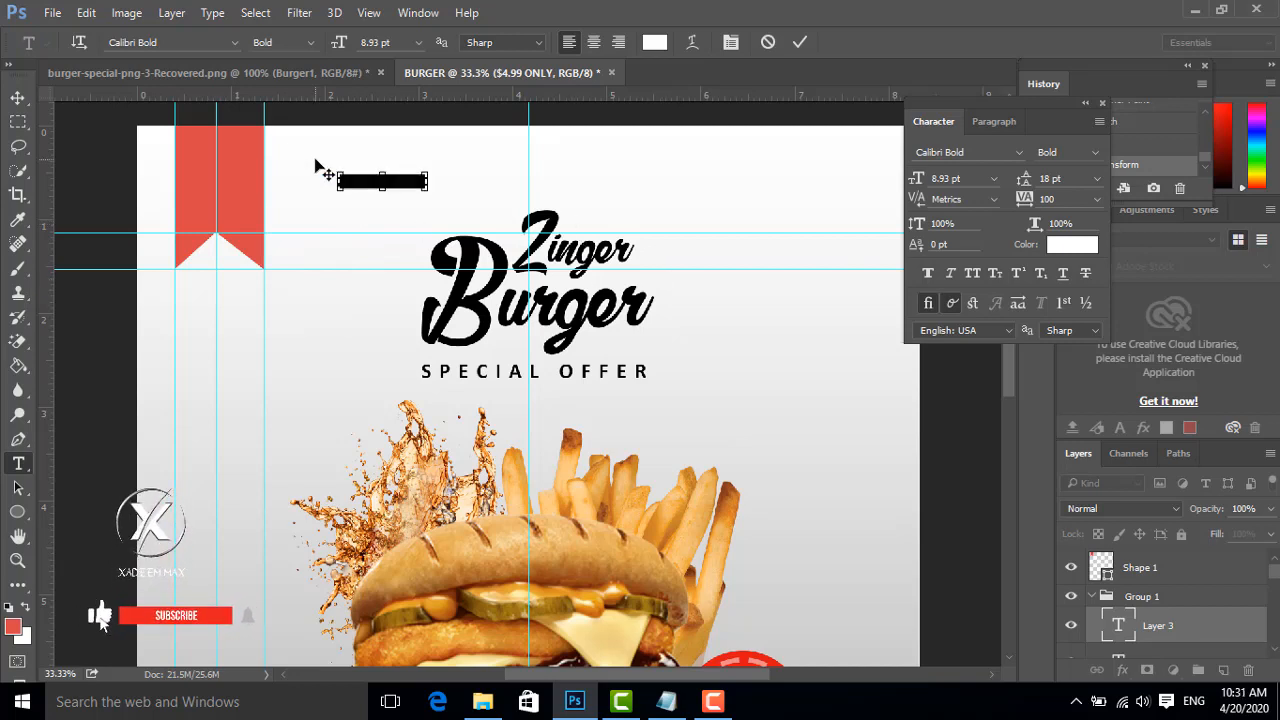
pyautogui.click(800, 45)
# - Move the Free DELIVERY text onto the ribbon and bring its layer out of Group 1 to above Shape 1
pyautogui.press('v')
pyautogui.moveTo(396, 181); pyautogui.dragTo(244, 187)
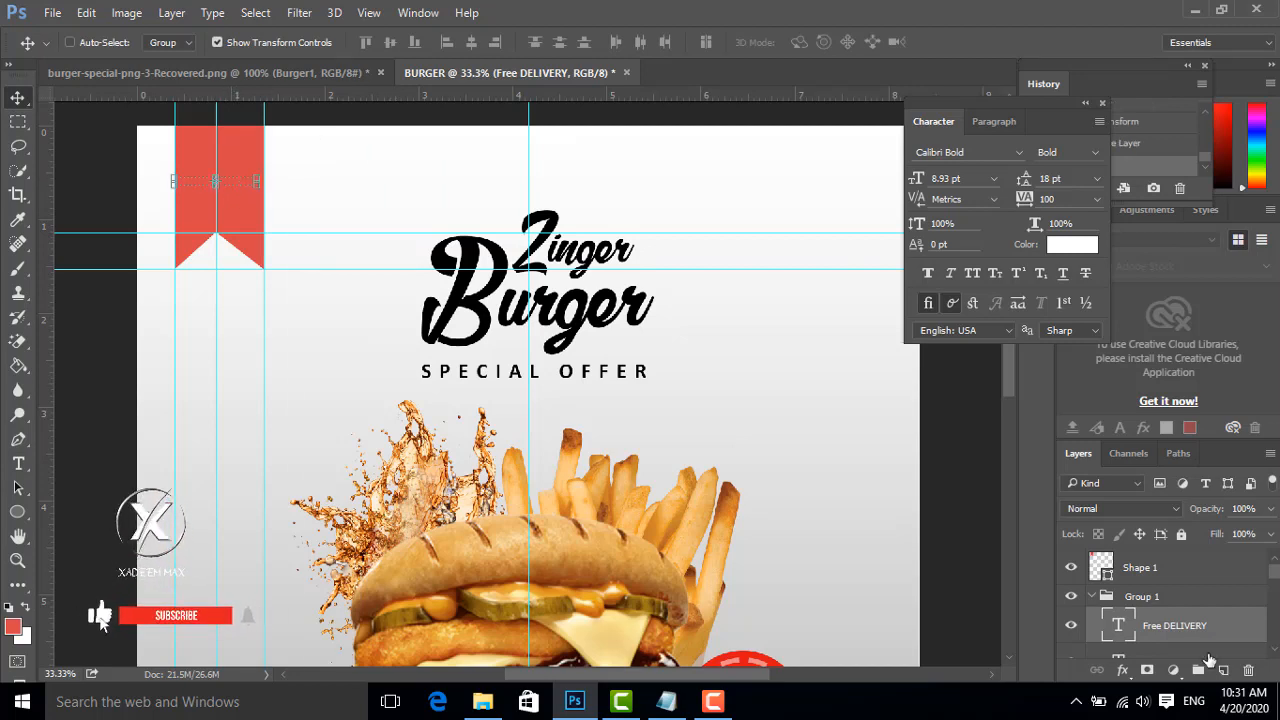
pyautogui.moveTo(1200, 633); pyautogui.dragTo(1160, 562)
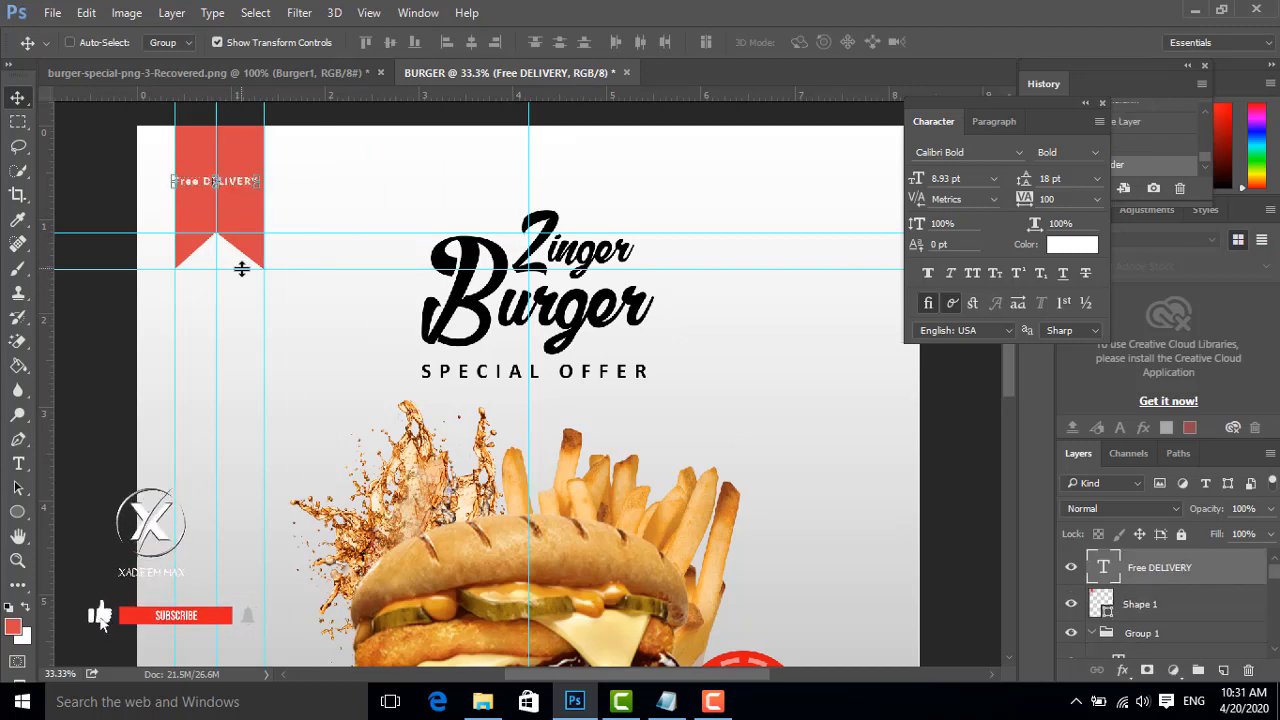
# - Break the ribbon text into two lines, with Free above DELIVERY
pyautogui.hotkey('ctrl', '+')
pyautogui.hotkey('ctrl', '+')
pyautogui.moveTo(243, 274); pyautogui.dragTo(597, 492)
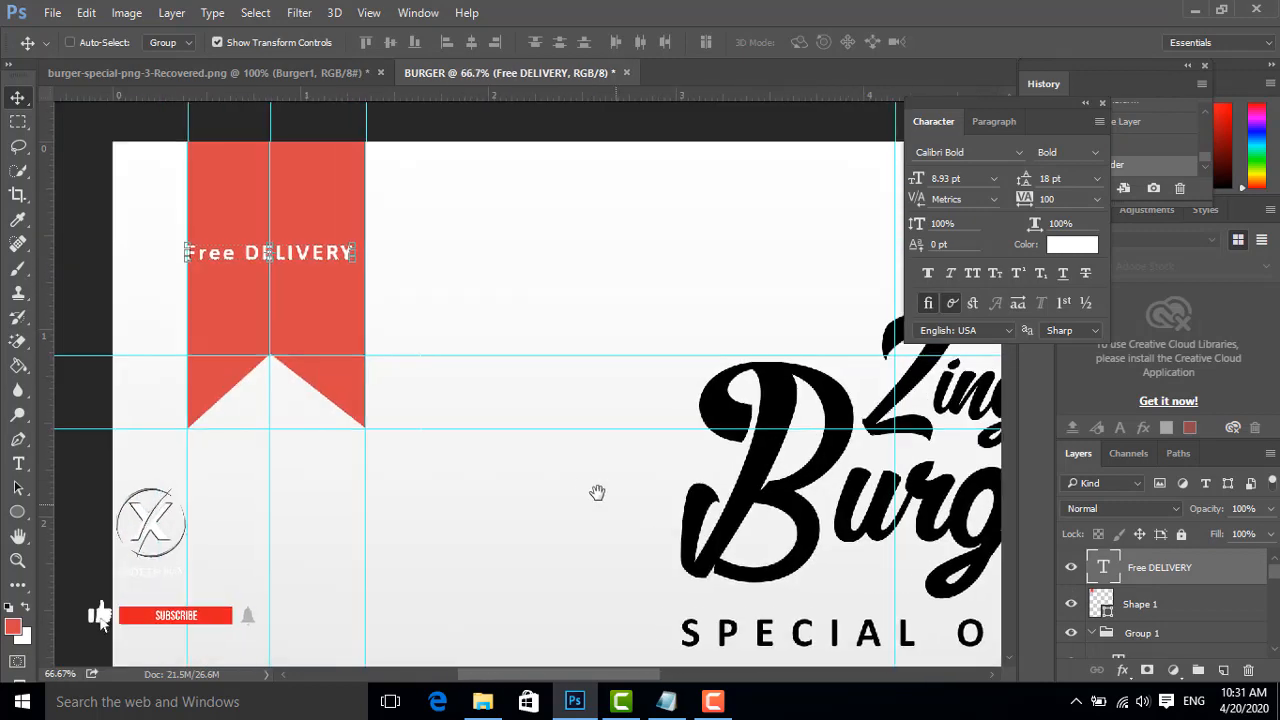
pyautogui.moveTo(432, 325); pyautogui.dragTo(524, 389)
pyautogui.click(18, 463)
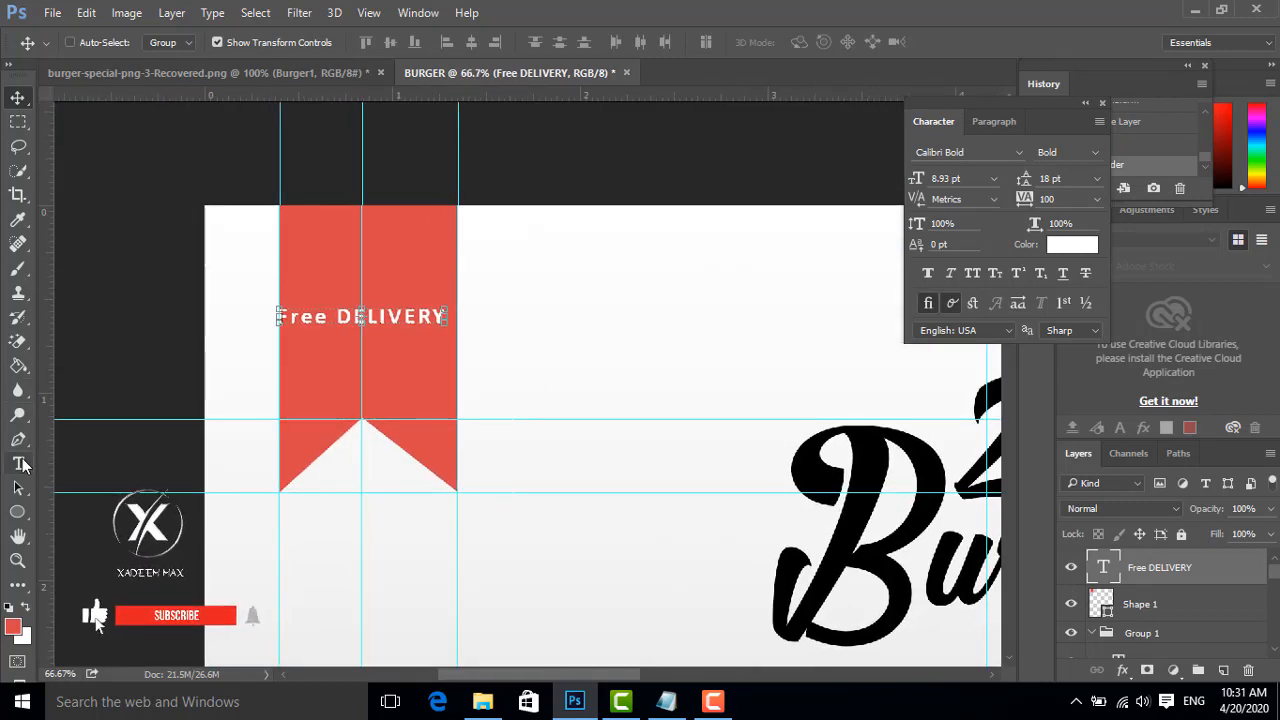
pyautogui.click(337, 316)
pyautogui.press('Return')
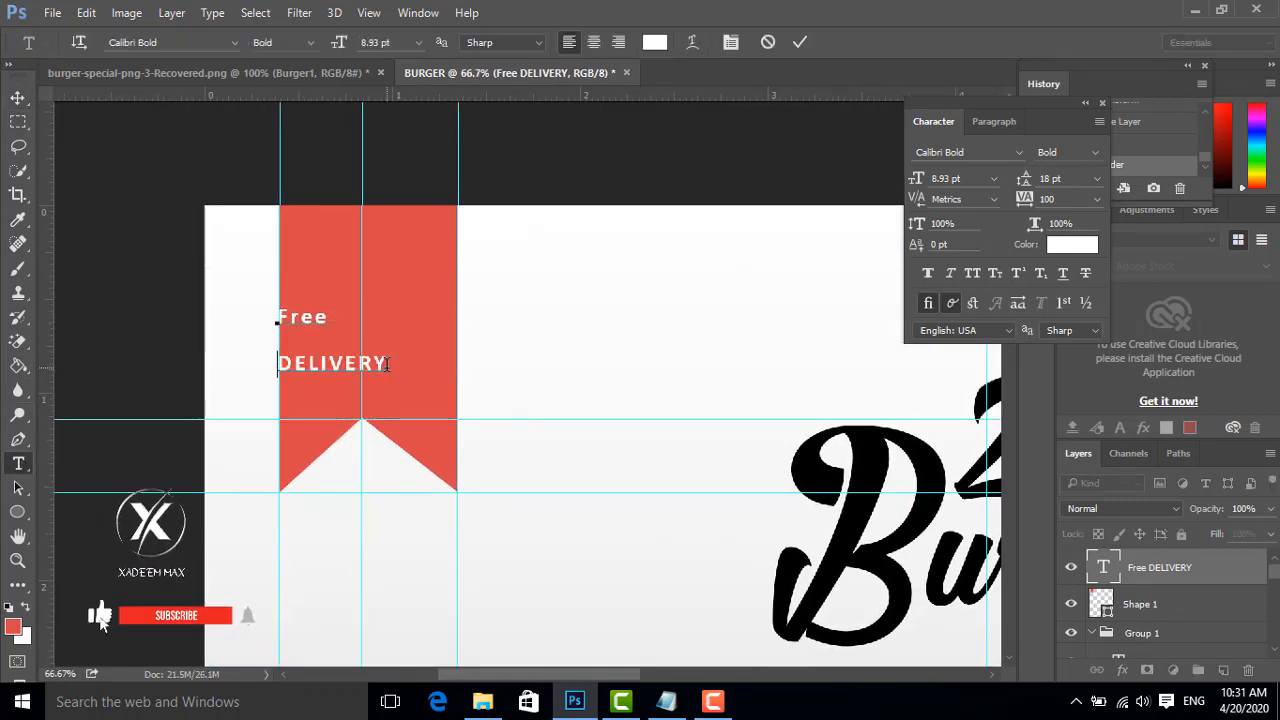
# - Set both lines of the ribbon text to Arial Bold at 18 pt
pyautogui.moveTo(386, 365); pyautogui.dragTo(264, 305)
pyautogui.click(233, 42)
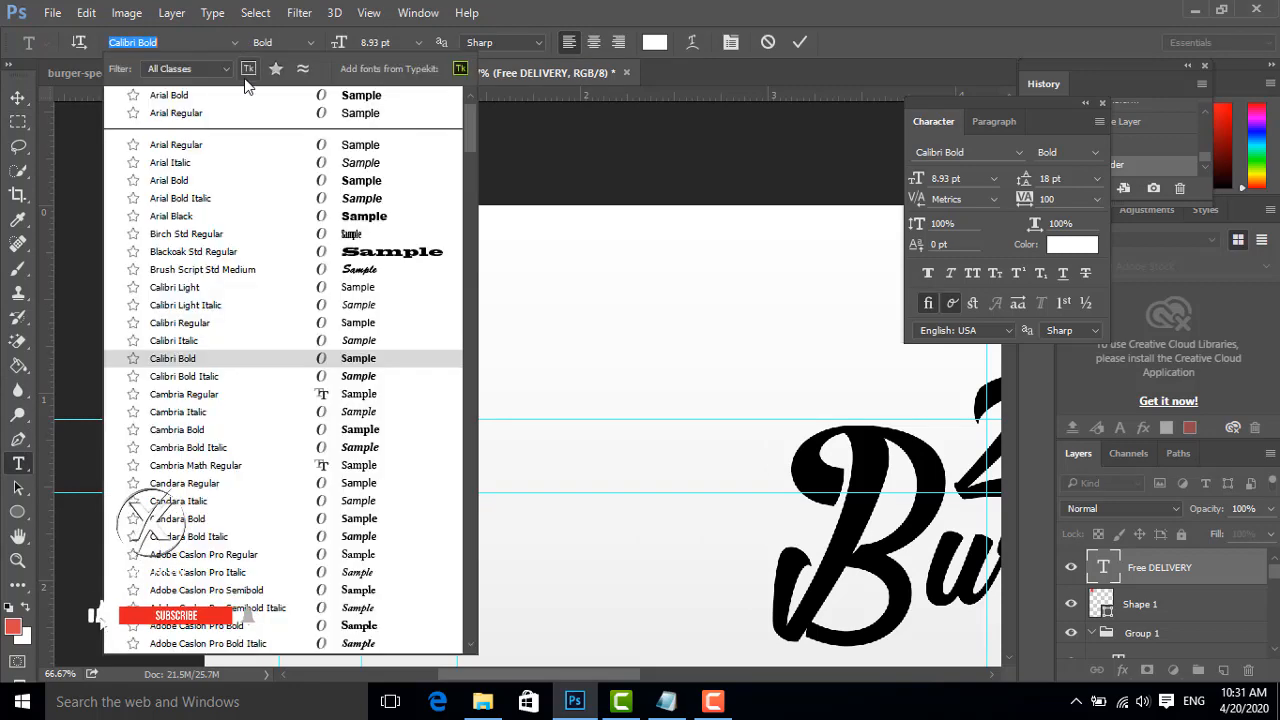
pyautogui.click(352, 97)
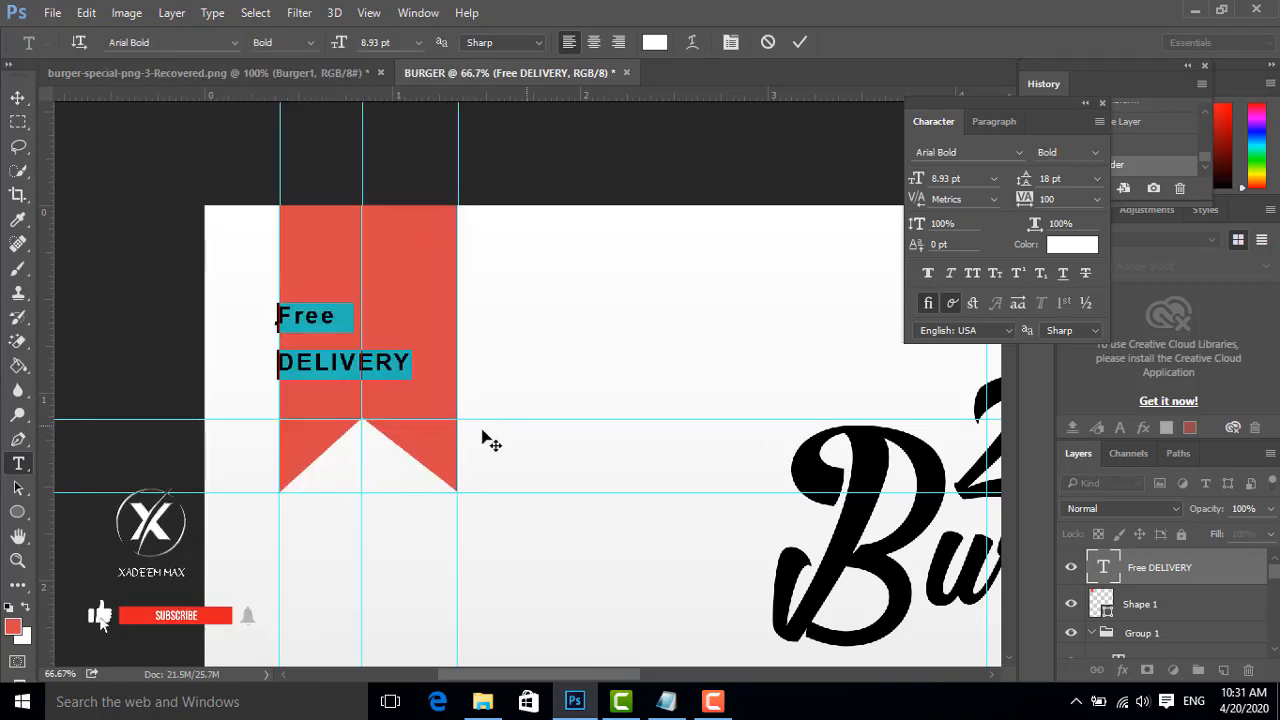
pyautogui.click(418, 42)
pyautogui.click(431, 257)
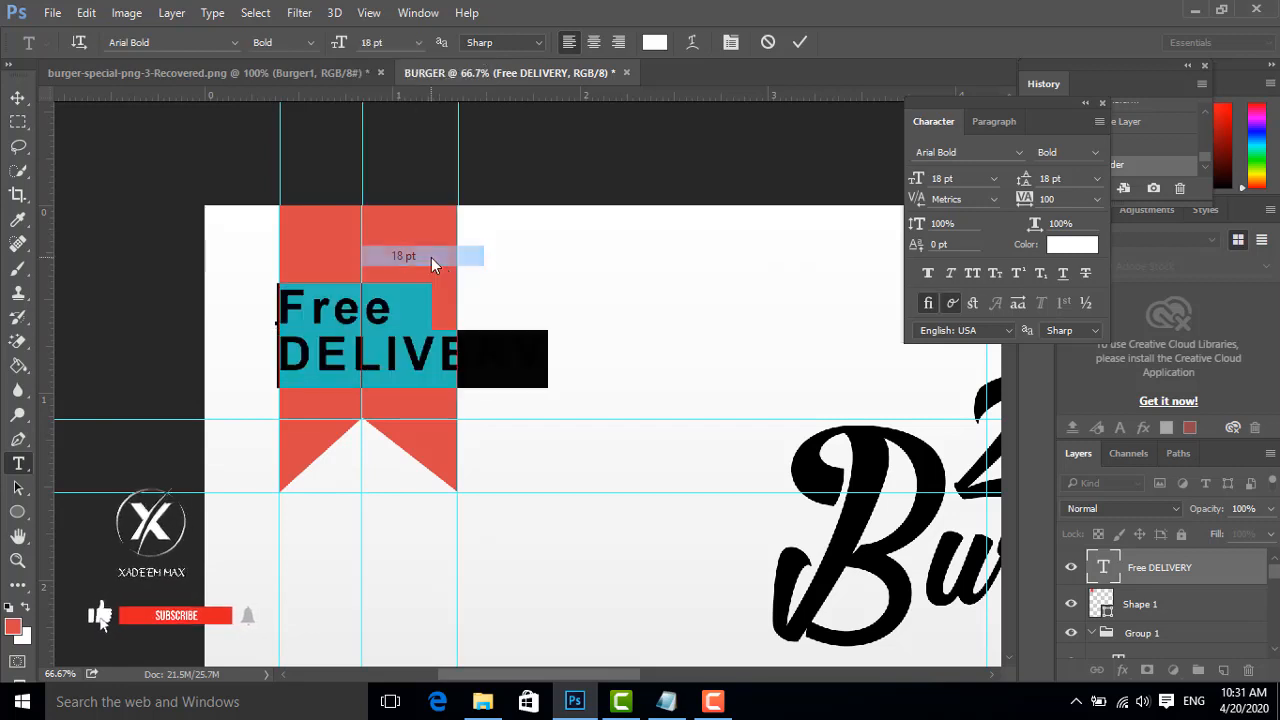
pyautogui.click(800, 42)
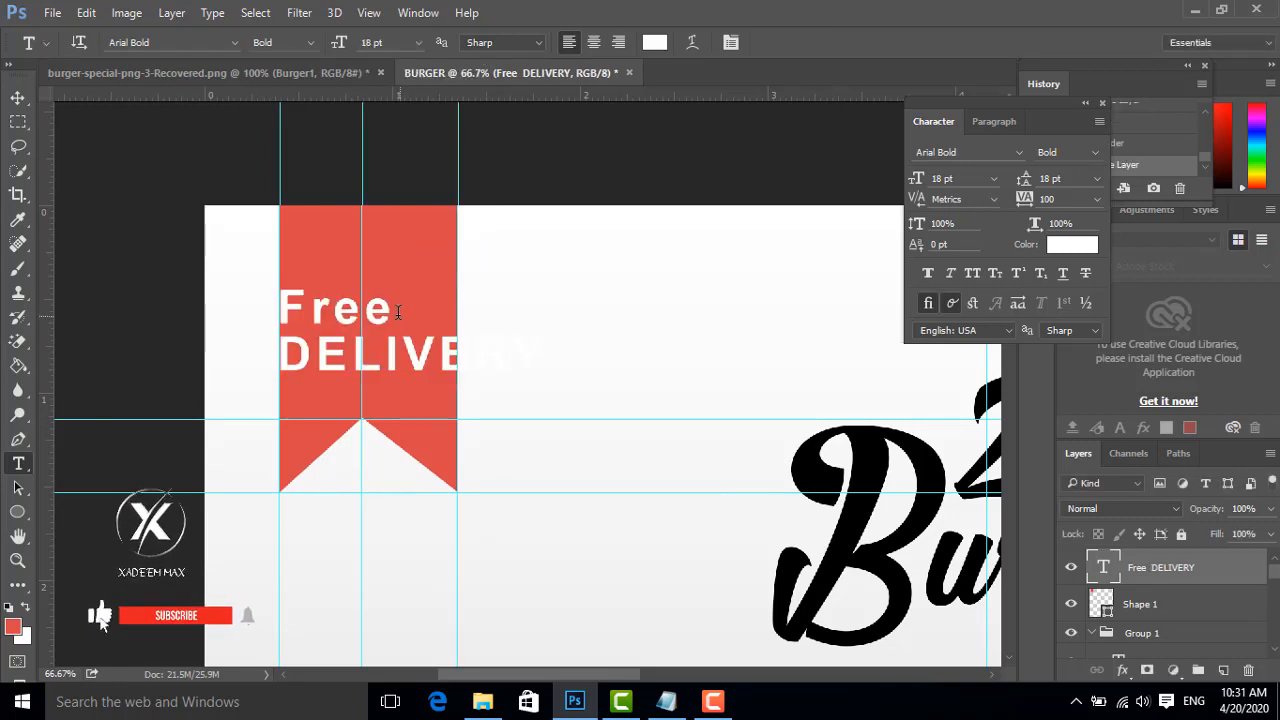
# - Retype the ribbon text's first word in capitals as FREE
pyautogui.moveTo(394, 308); pyautogui.dragTo(314, 309)
pyautogui.write('FRE')
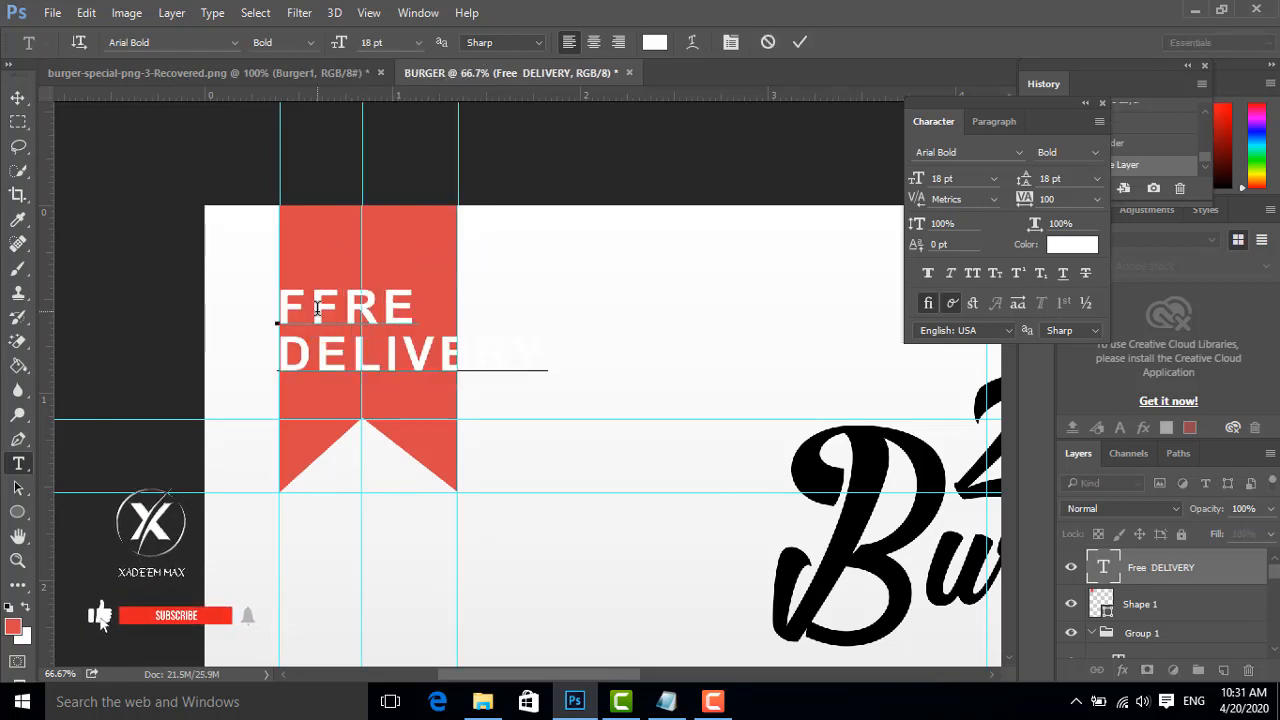
pyautogui.press('BackSpace')
pyautogui.press('BackSpace')
pyautogui.press('BackSpace')
pyautogui.write('REE')
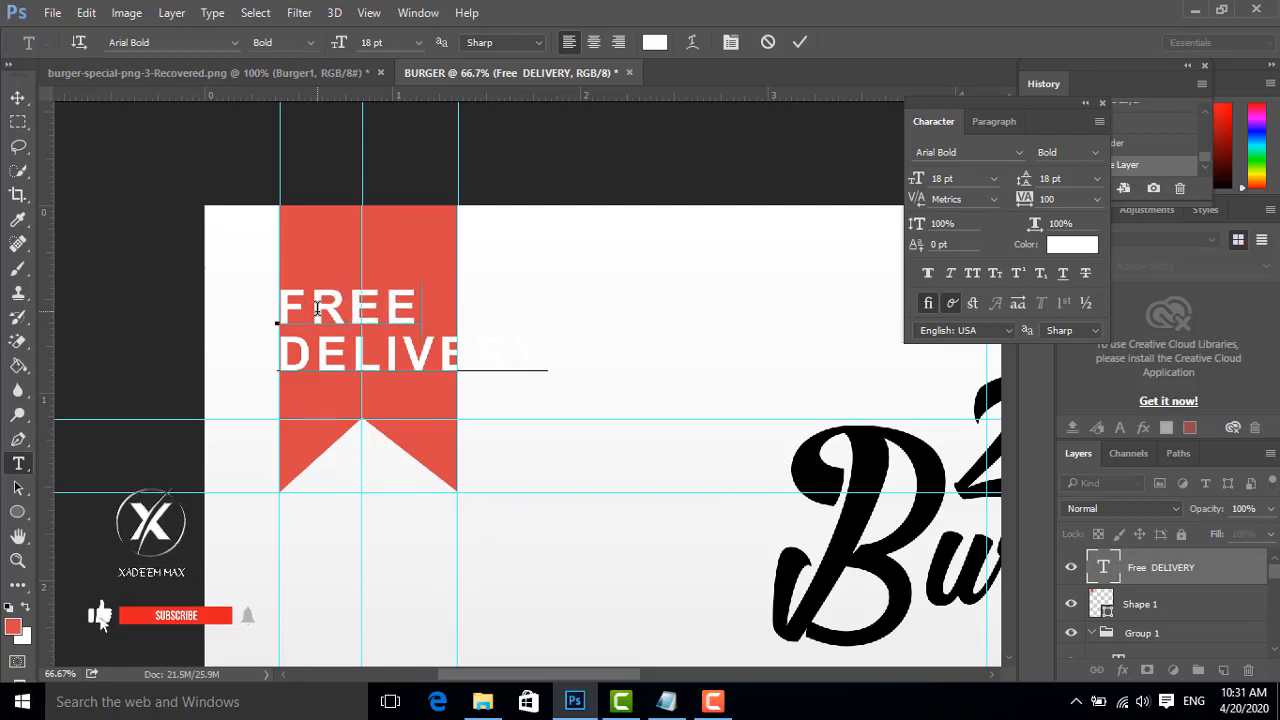
# - Set the whole DELIVERY line to 10 pt and move the text block up and inward from the ribbon's left edge
pyautogui.moveTo(482, 369); pyautogui.dragTo(278, 355)
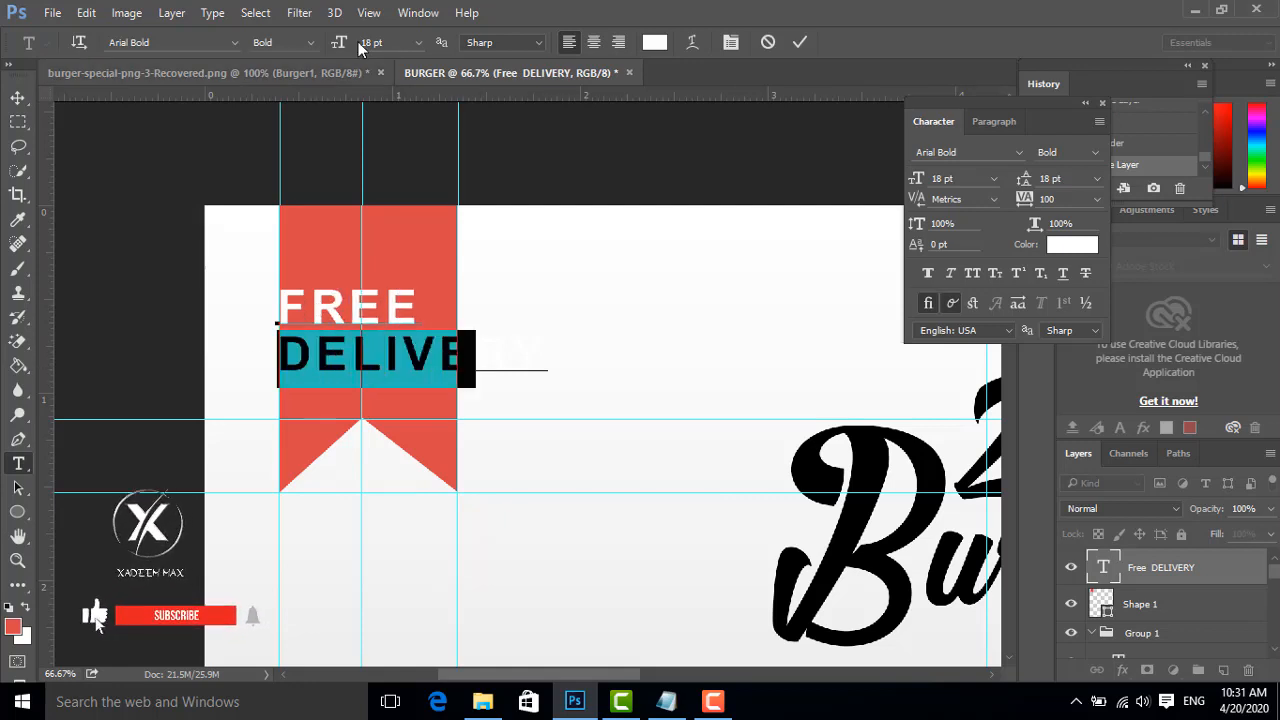
pyautogui.click(418, 42)
pyautogui.click(414, 172)
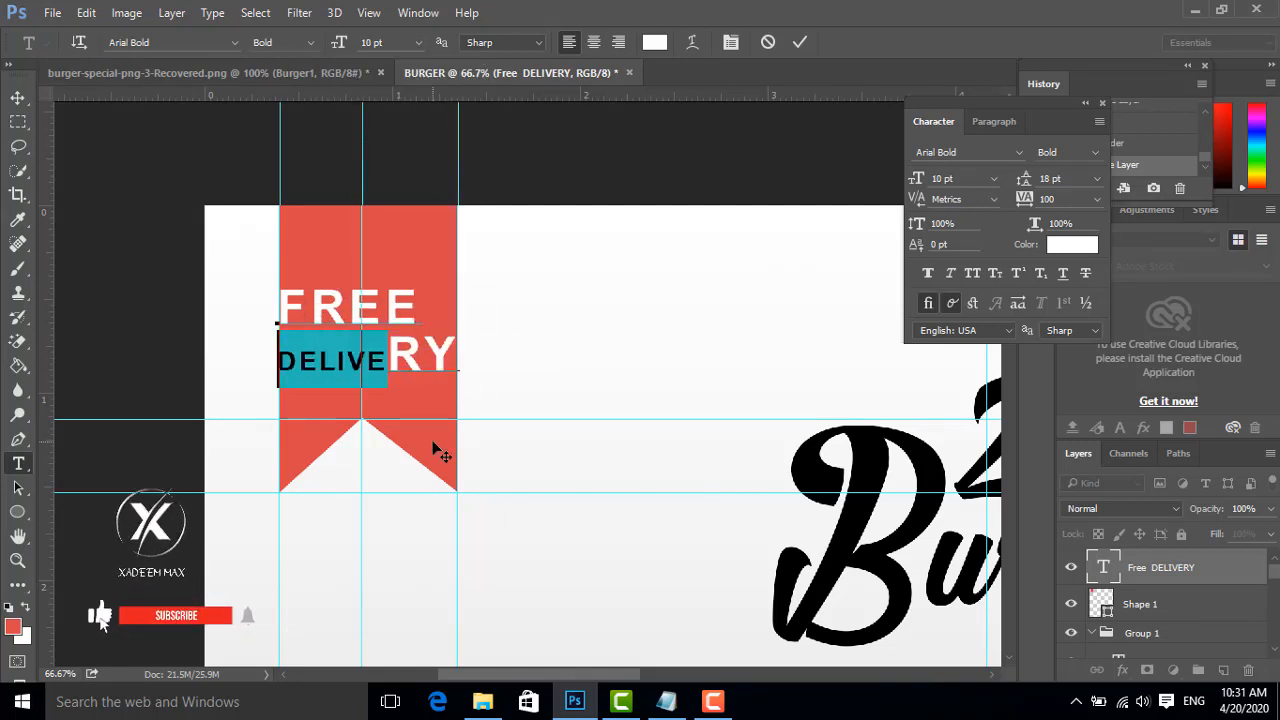
pyautogui.hotkey('ctrl', 'a')
pyautogui.moveTo(278, 360); pyautogui.dragTo(460, 360)
pyautogui.click(418, 42)
pyautogui.click(421, 157)
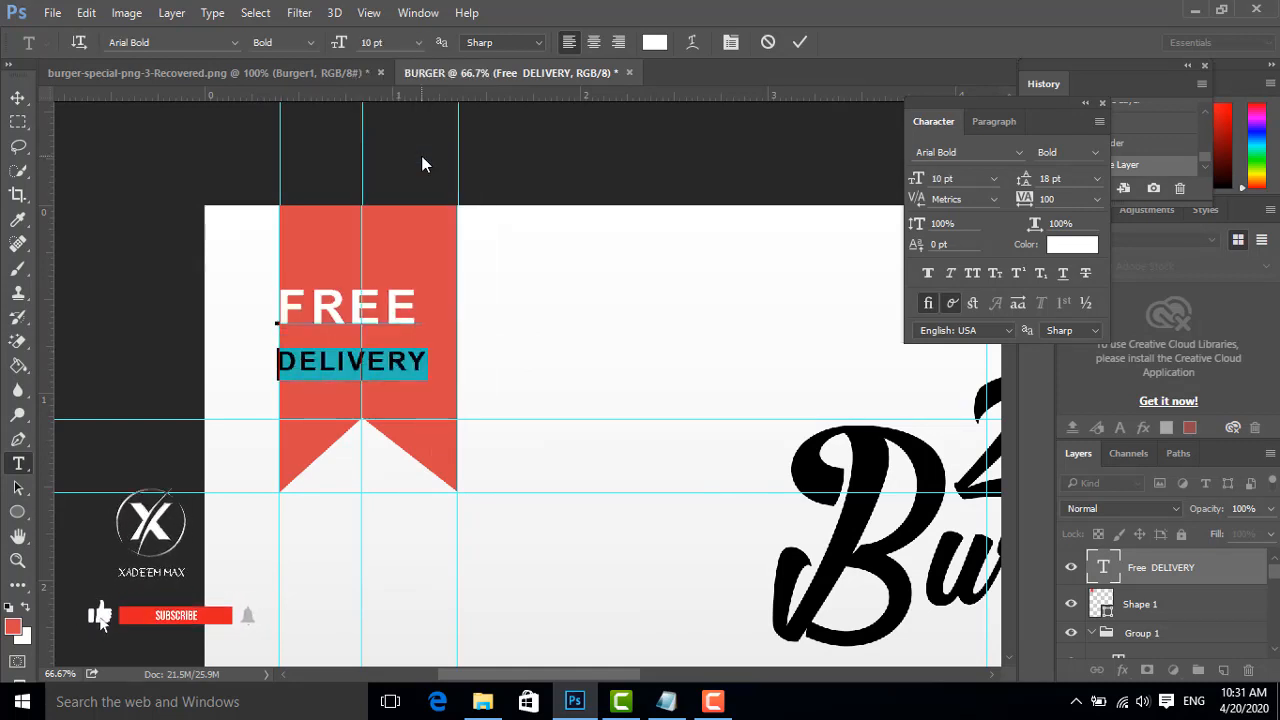
pyautogui.click(798, 42)
pyautogui.click(18, 97)
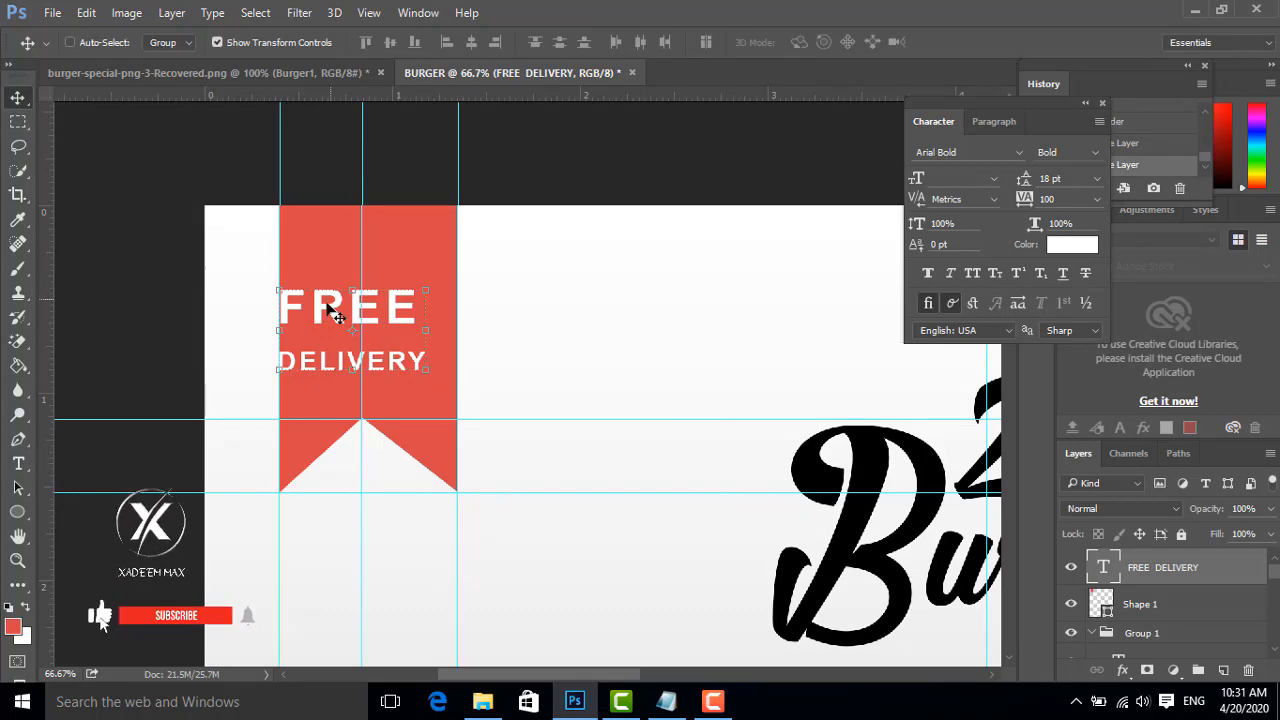
pyautogui.moveTo(328, 306); pyautogui.dragTo(347, 282)
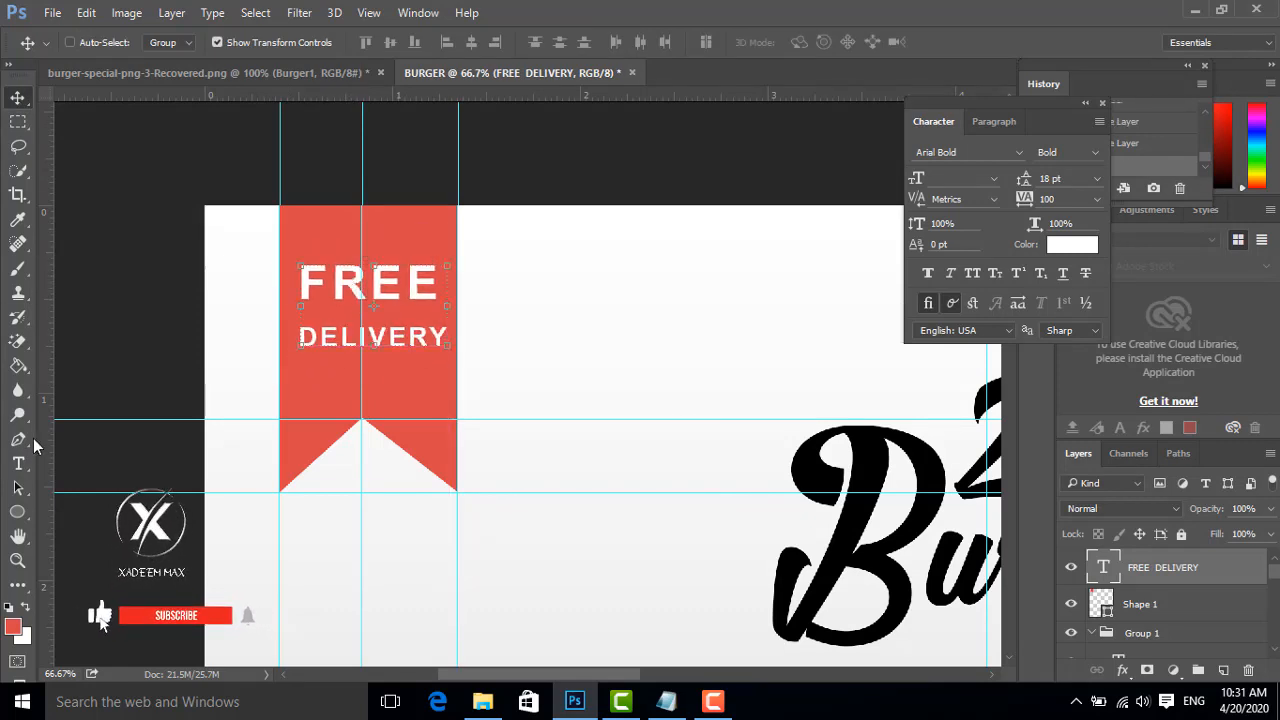
# - Tighten the line spacing of the FREE DELIVERY text to 11 pt
pyautogui.click(18, 464)
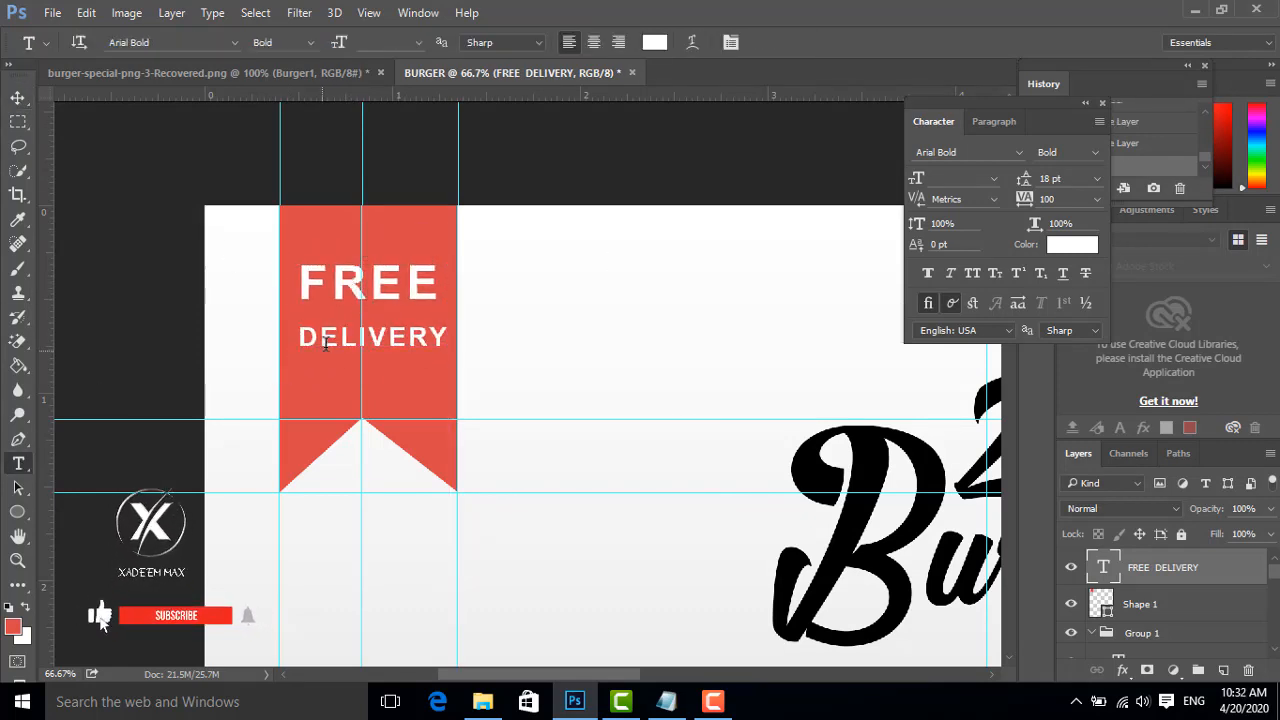
pyautogui.click(326, 340)
pyautogui.hotkey('ctrl', 'a')
pyautogui.click(1097, 179)
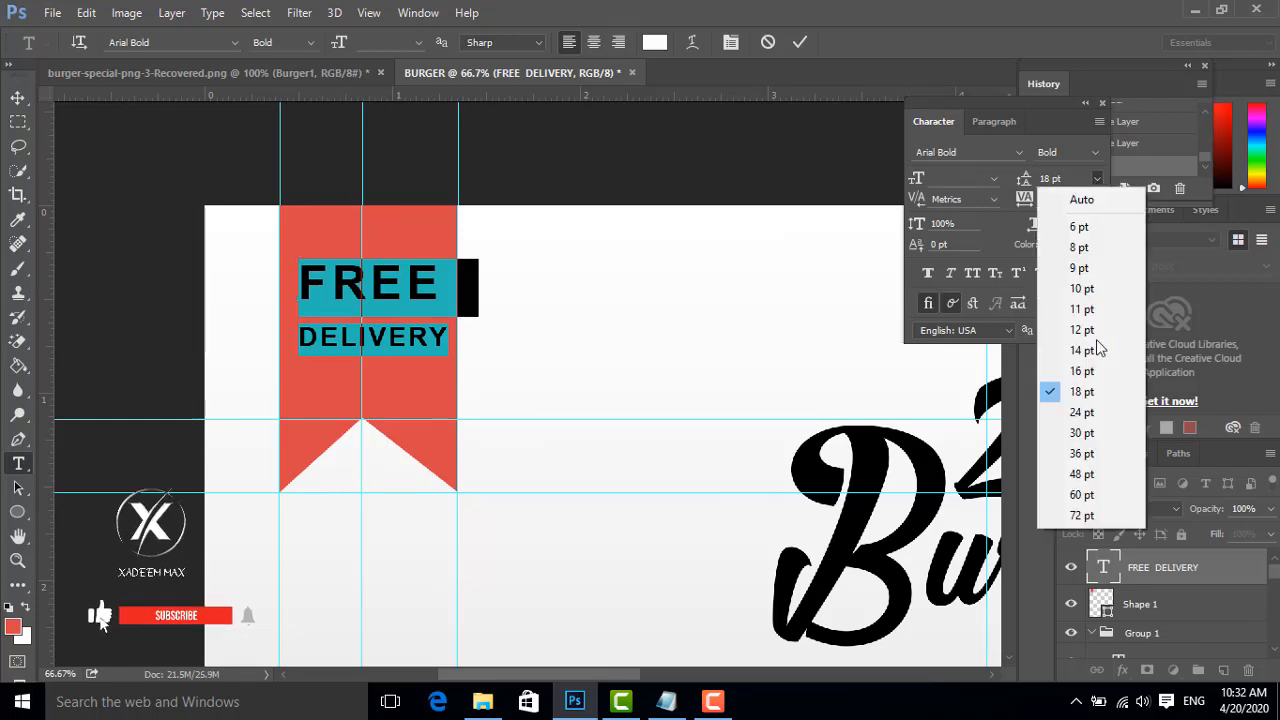
pyautogui.click(1090, 366)
pyautogui.click(1097, 179)
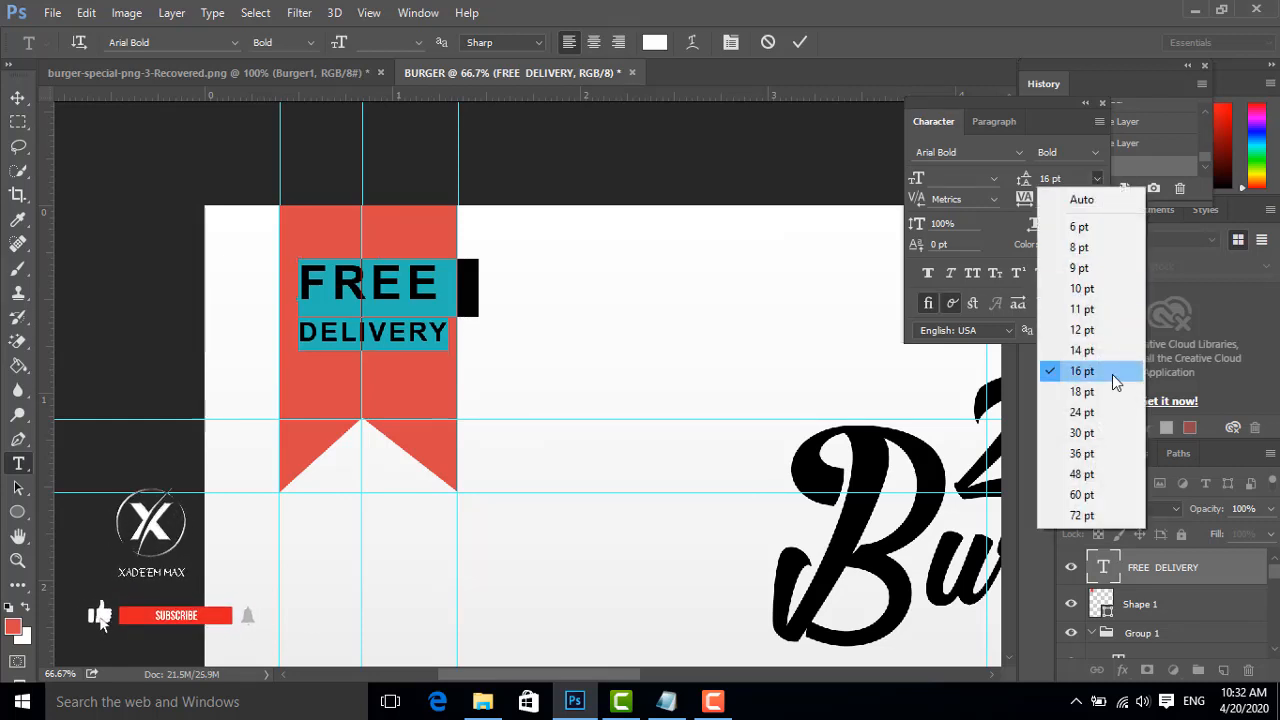
pyautogui.click(1107, 346)
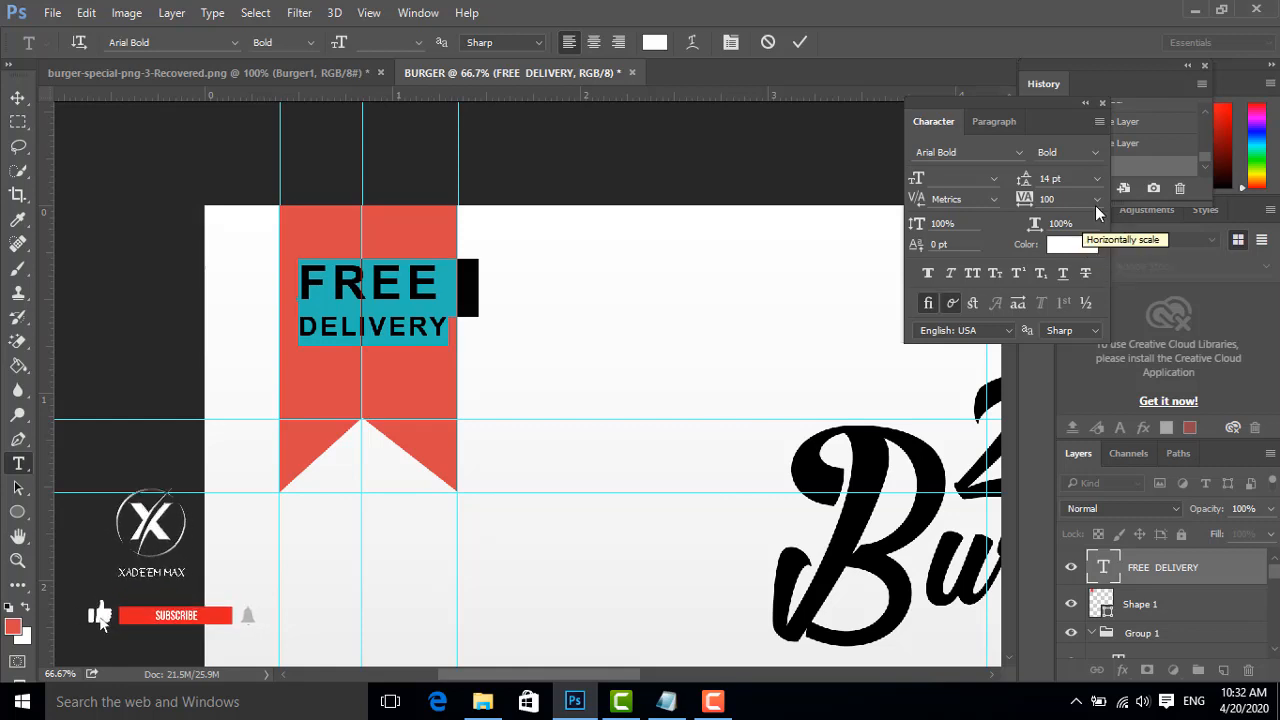
pyautogui.click(1097, 179)
pyautogui.click(1087, 314)
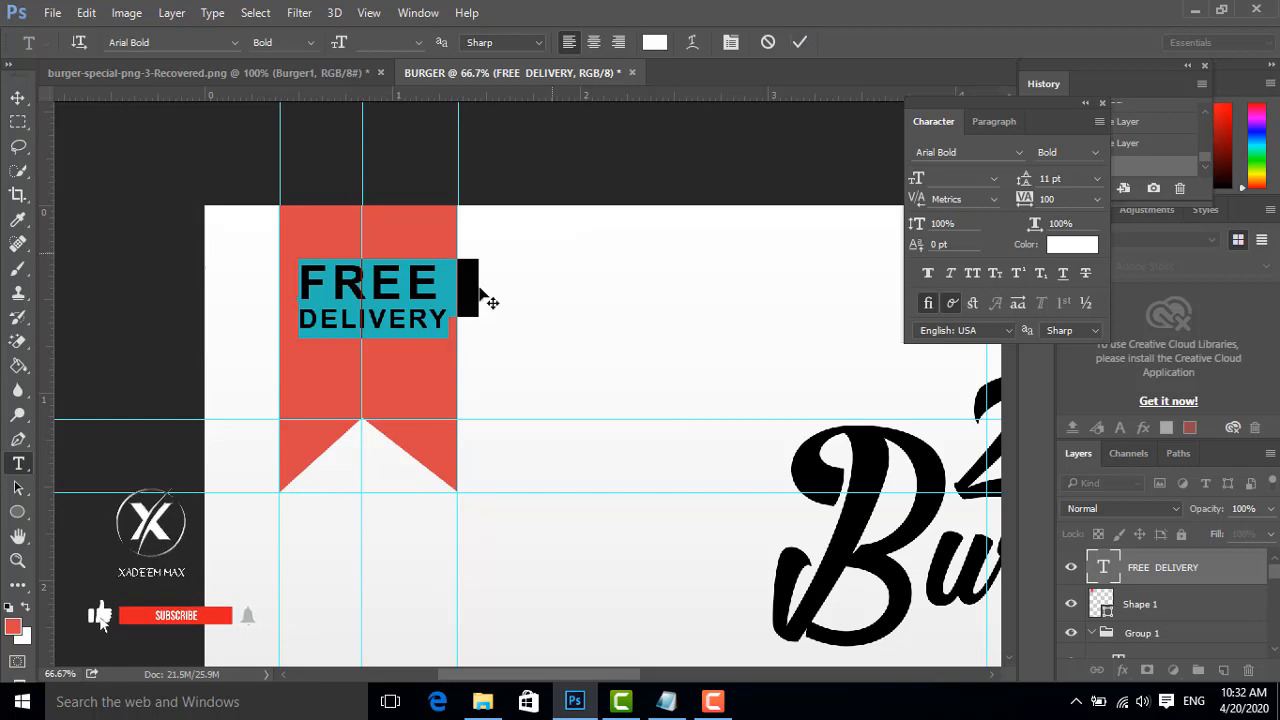
# - Reduce the font size of the DELIVERY line to 9 pt
pyautogui.moveTo(452, 322); pyautogui.dragTo(298, 322)
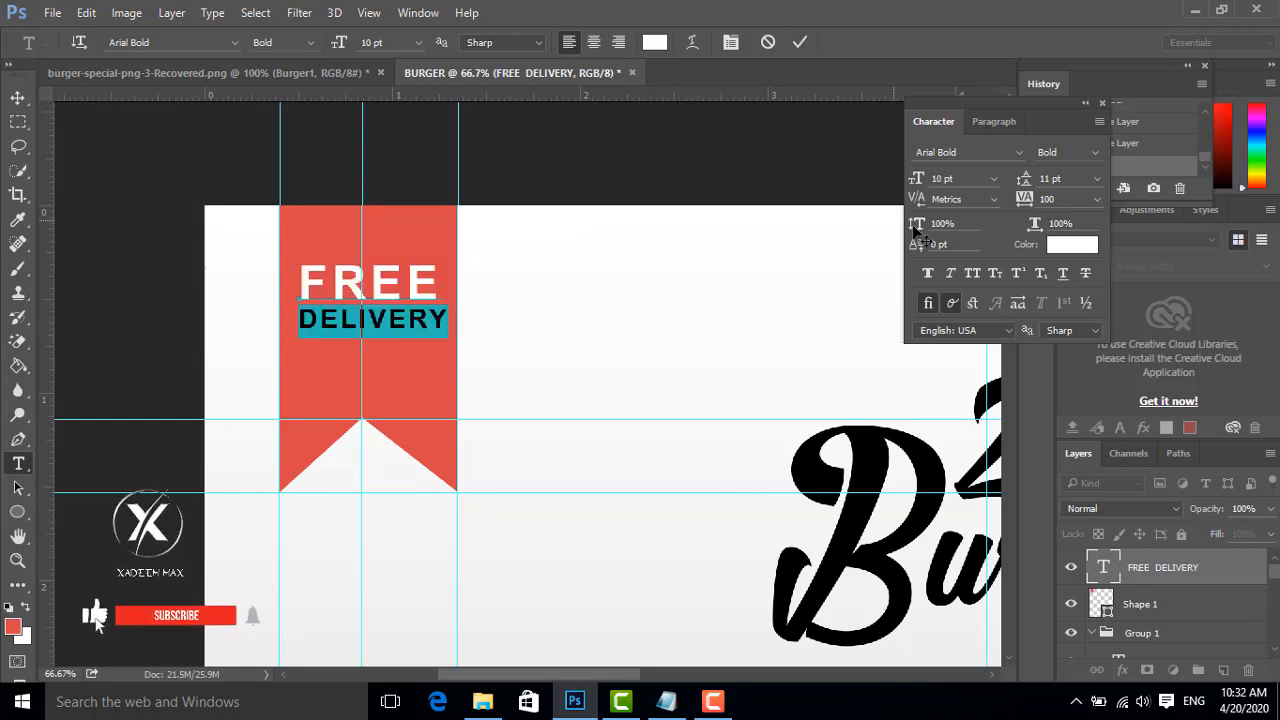
pyautogui.click(994, 178)
pyautogui.click(965, 264)
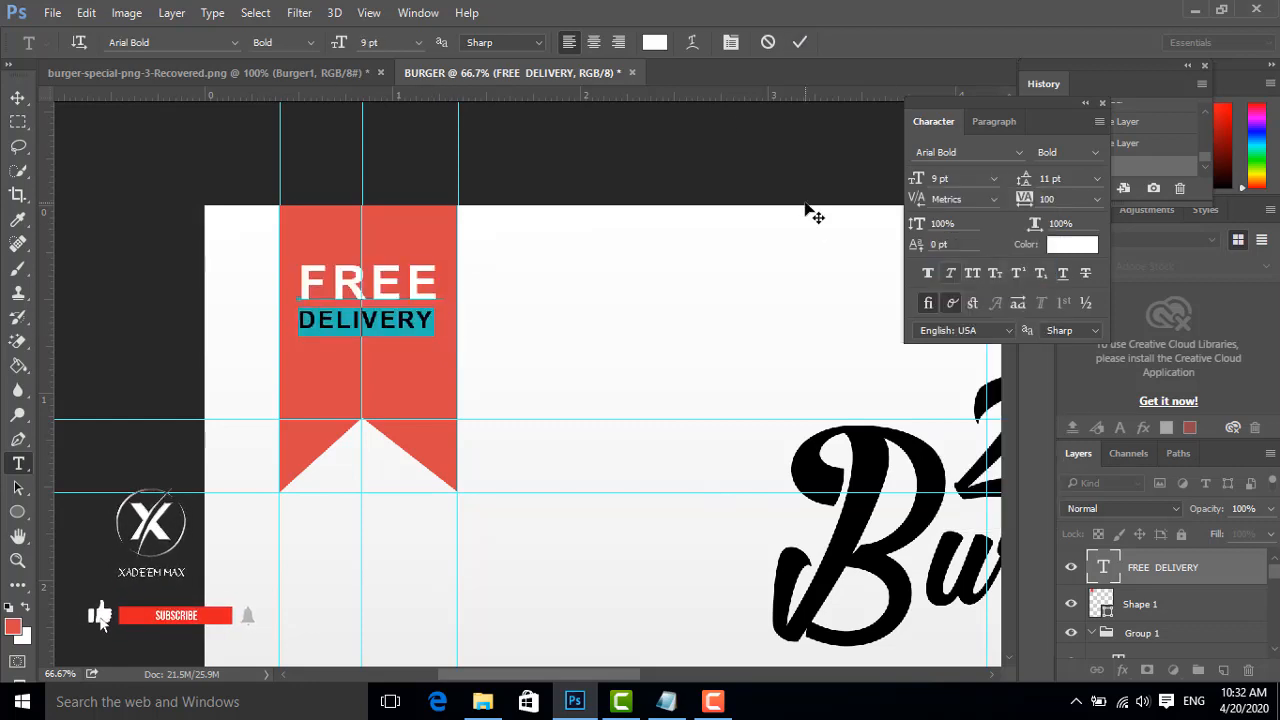
pyautogui.click(801, 41)
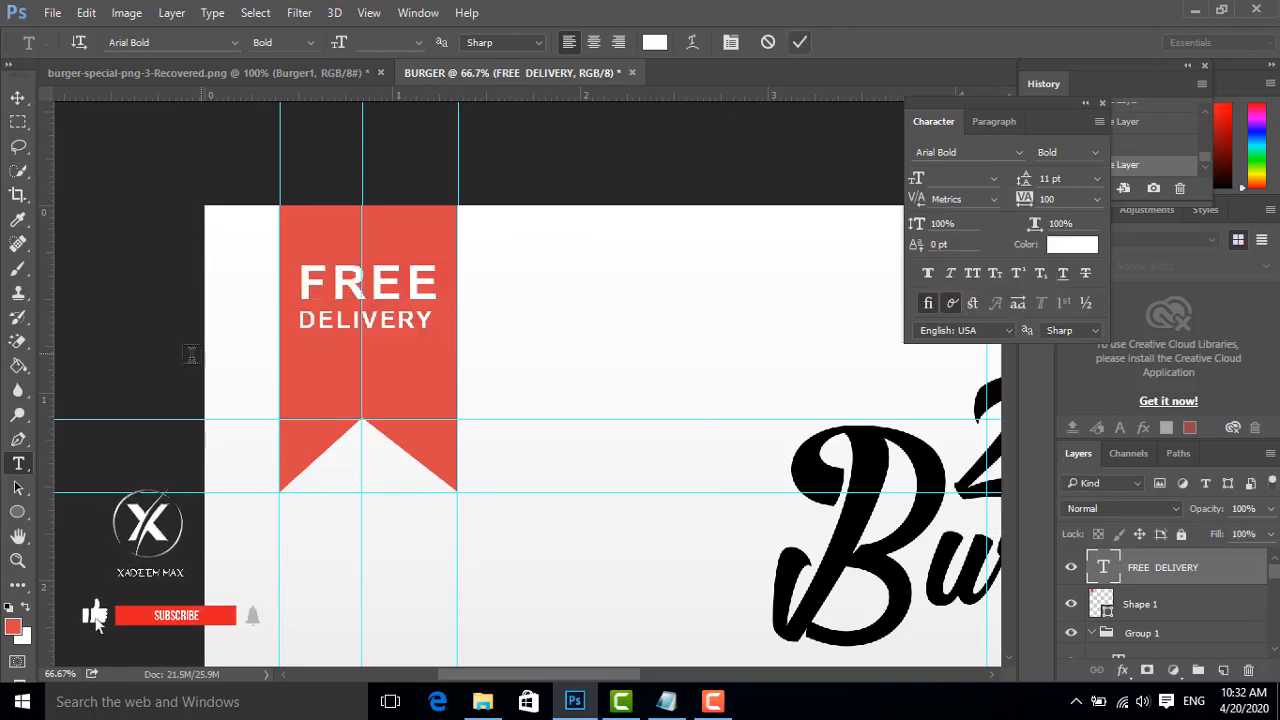
# - Widen the tracking of the DELIVERY line until it is as wide as the word FREE
pyautogui.doubleClick(300, 320)
pyautogui.moveTo(1030, 200); pyautogui.dragTo(1033, 200)
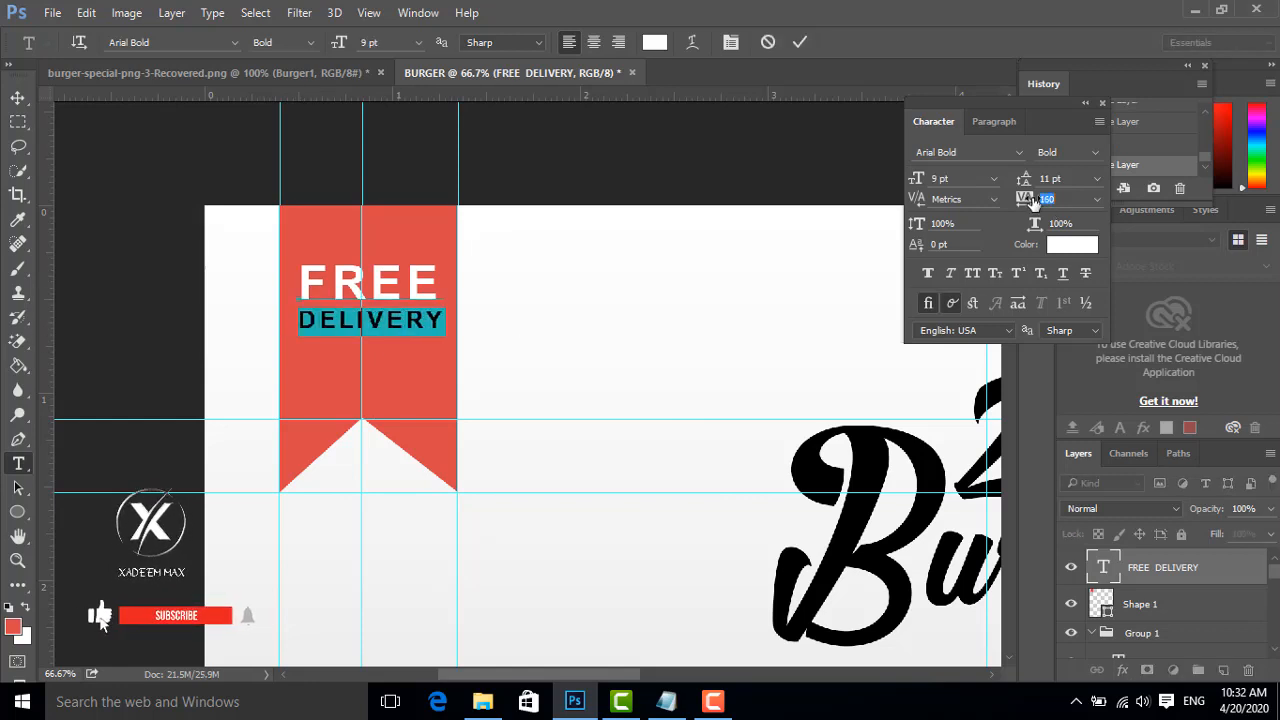
pyautogui.click(800, 41)
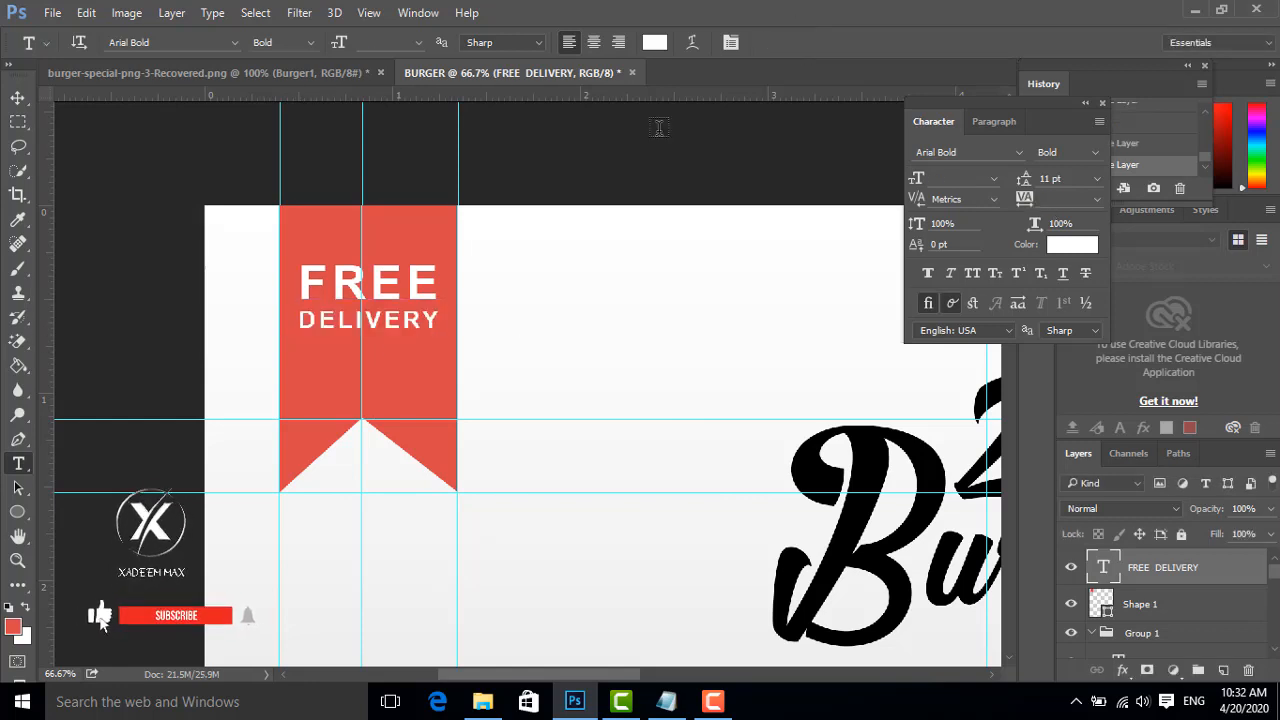
# - Move the FREE DELIVERY text slightly lower on the ribbon
pyautogui.click(16, 100)
pyautogui.moveTo(412, 292); pyautogui.dragTo(401, 312)
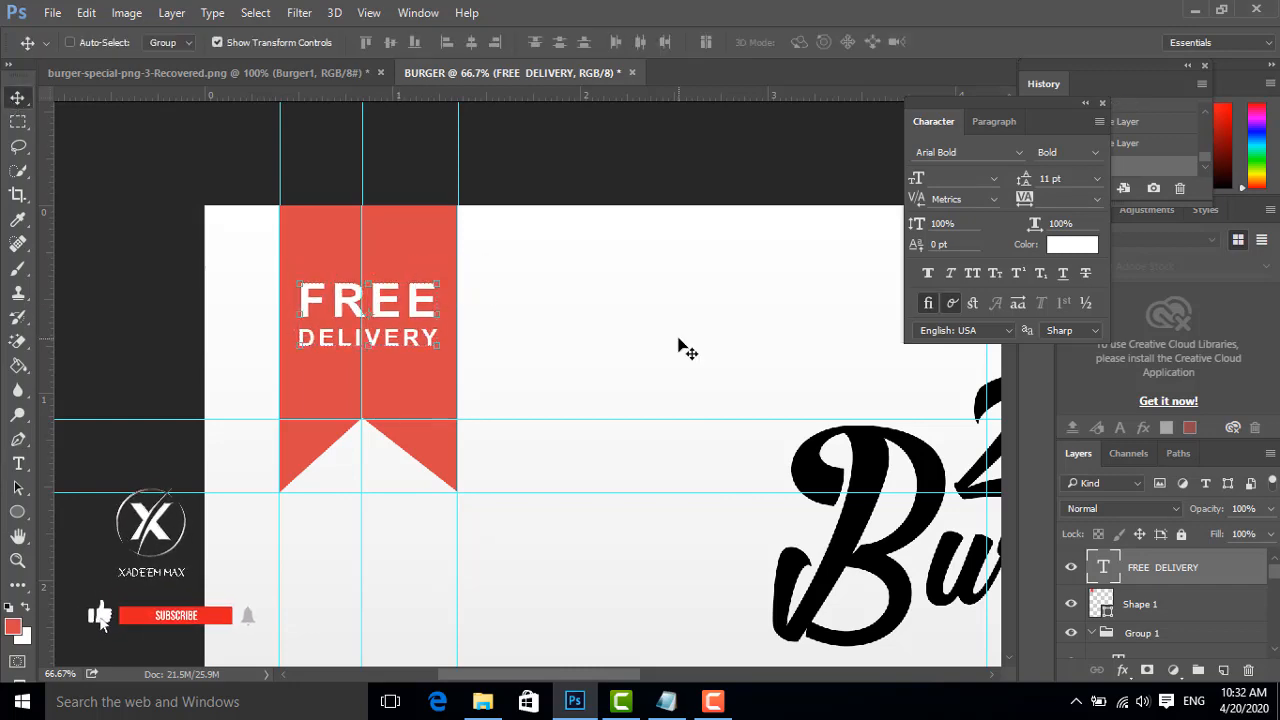
# - Recolour the ribbon shape with the red sampled from the $4.99 ONLY badge
pyautogui.hotkey('ctrl', '-')
pyautogui.hotkey('ctrl', '-')
pyautogui.hotkey('ctrl', '-')
pyautogui.hotkey('ctrl', '-')
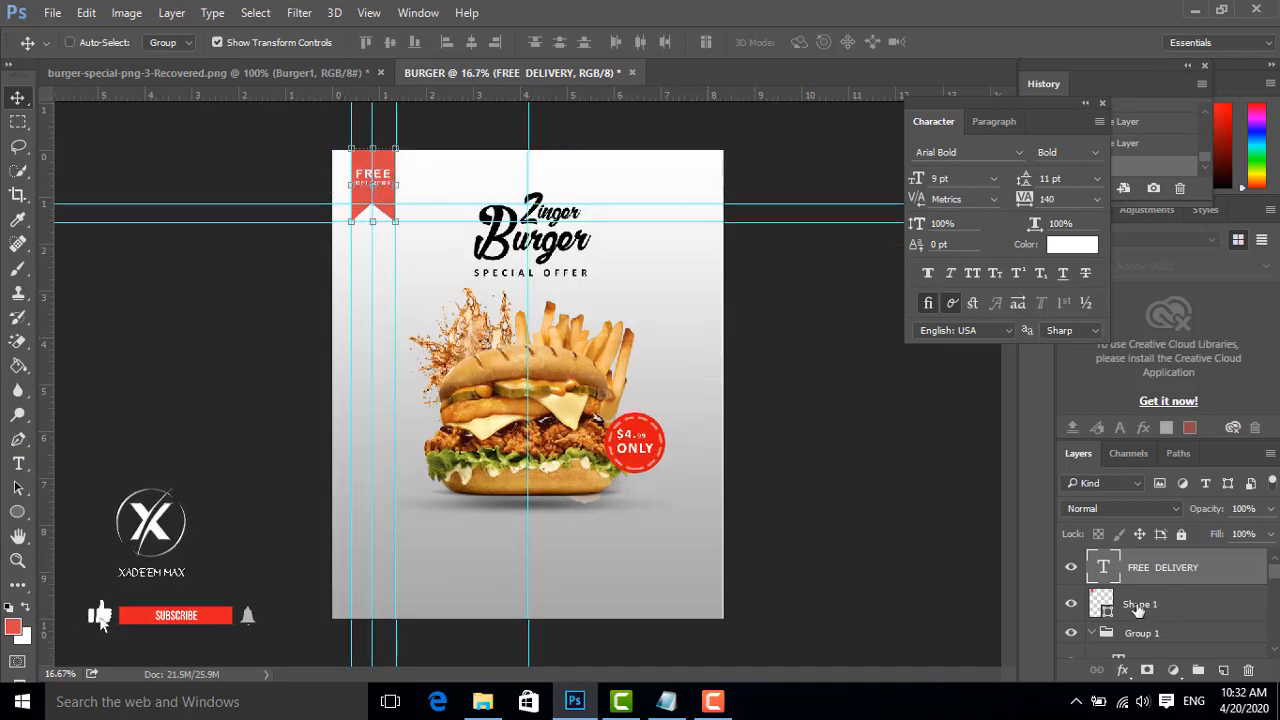
pyautogui.click(1108, 615)
pyautogui.doubleClick(1108, 615)
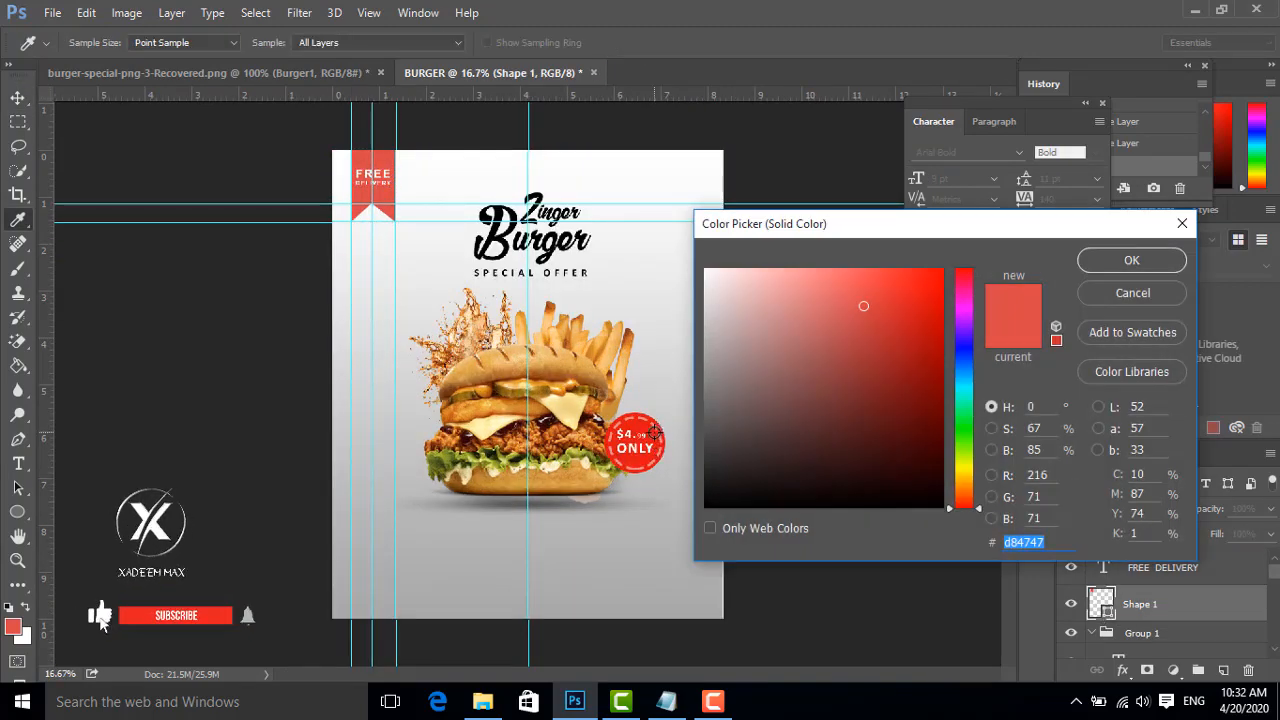
pyautogui.click(1131, 260)
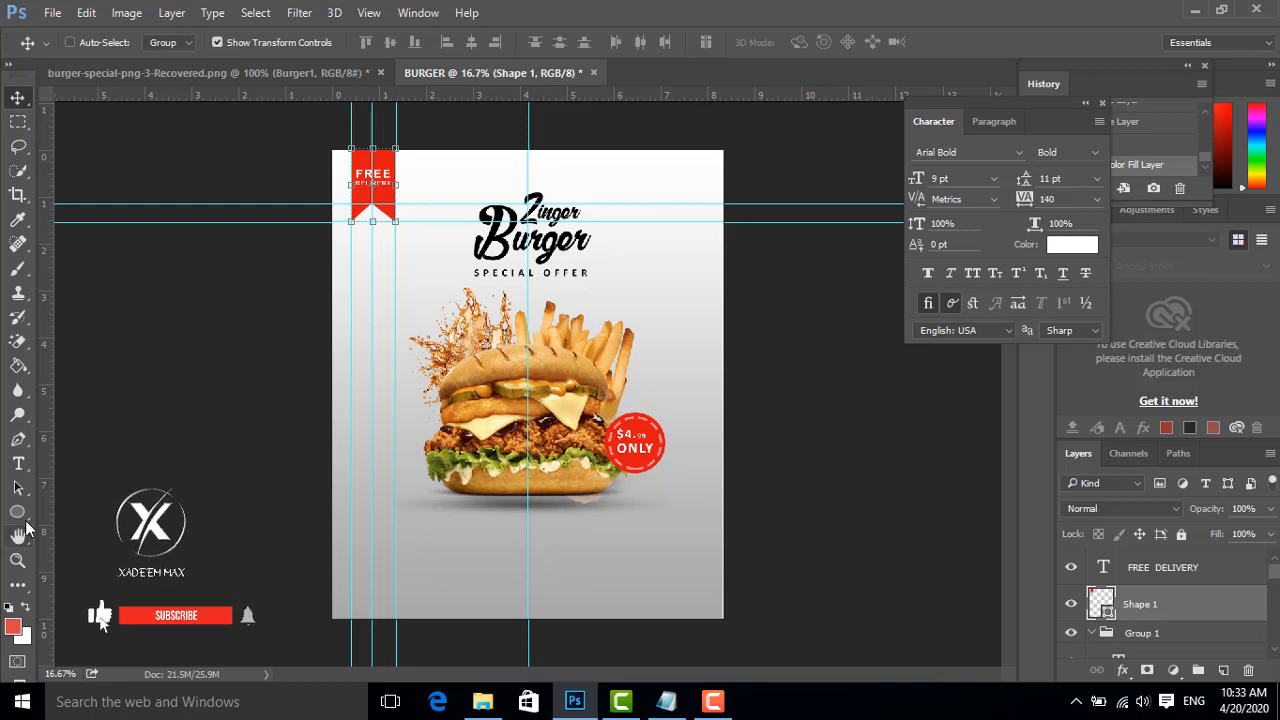
# - Draw a red rounded rectangle about 822 by 216 px with 10 px corners, overlapping the poster's left edge near its bottom
pyautogui.moveTo(17, 511); pyautogui.dragTo(81, 519)
pyautogui.click(86, 530)
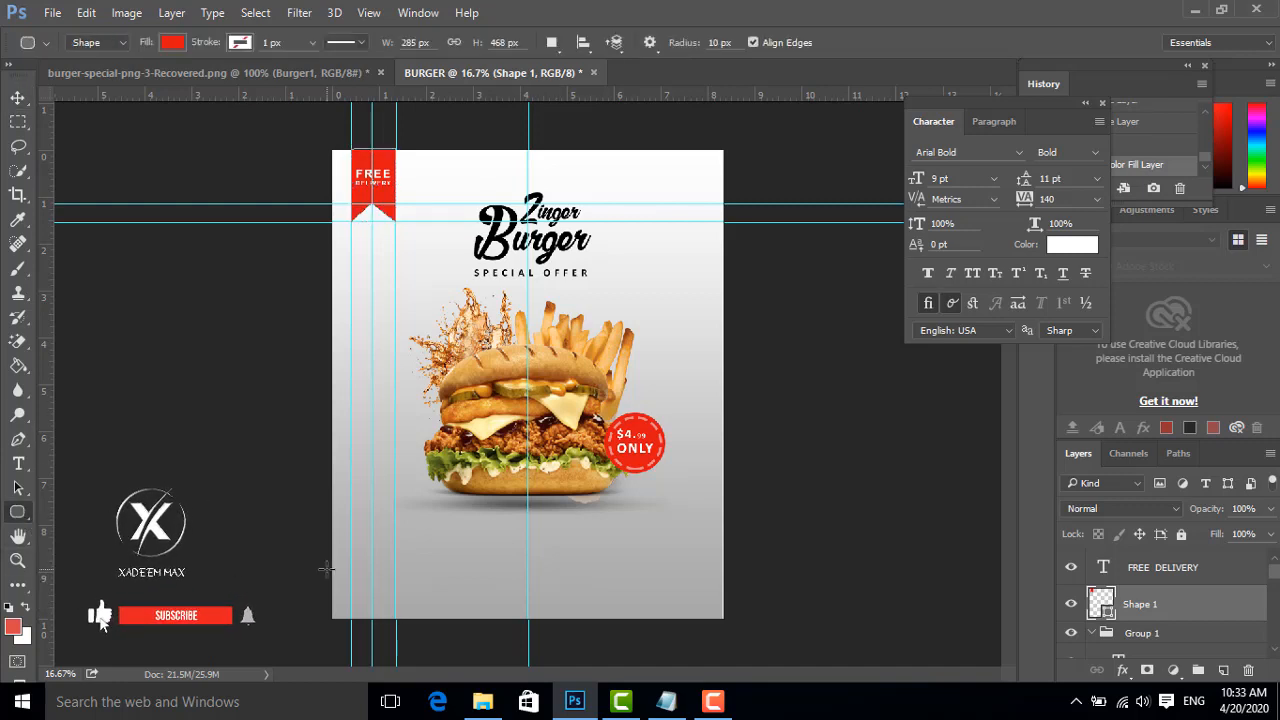
pyautogui.moveTo(320, 566); pyautogui.dragTo(449, 598)
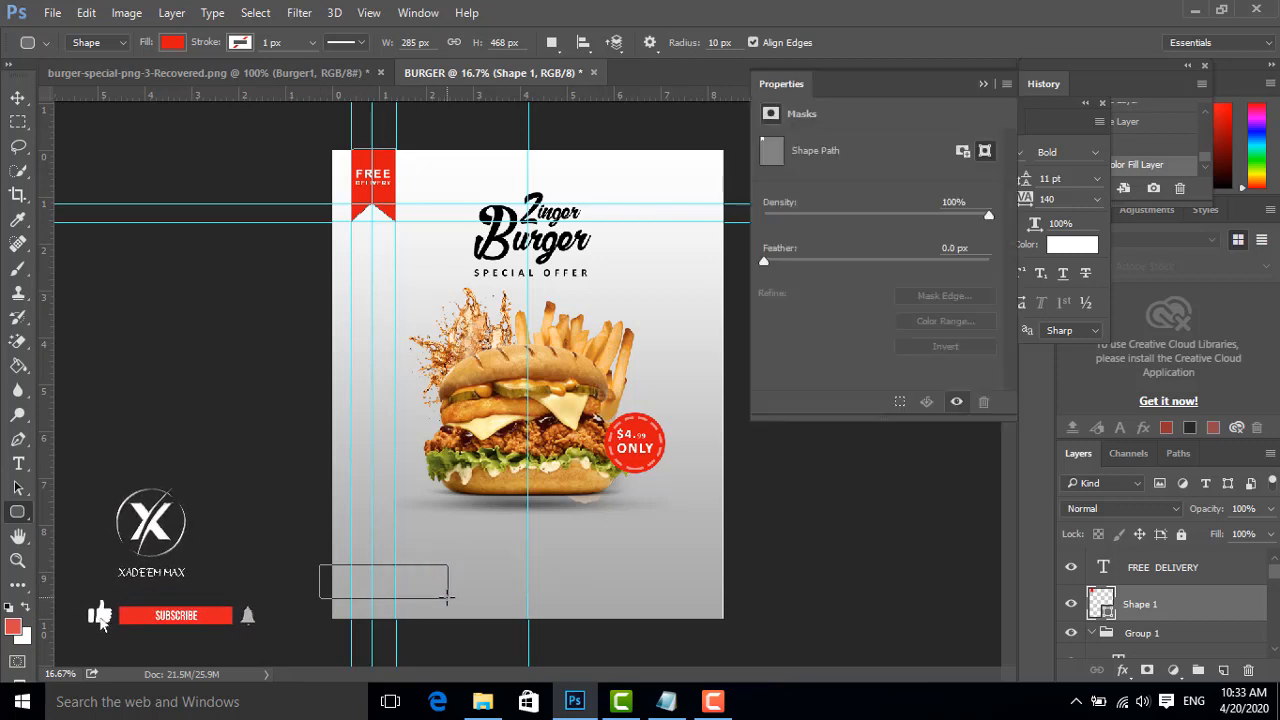
pyautogui.press('v')
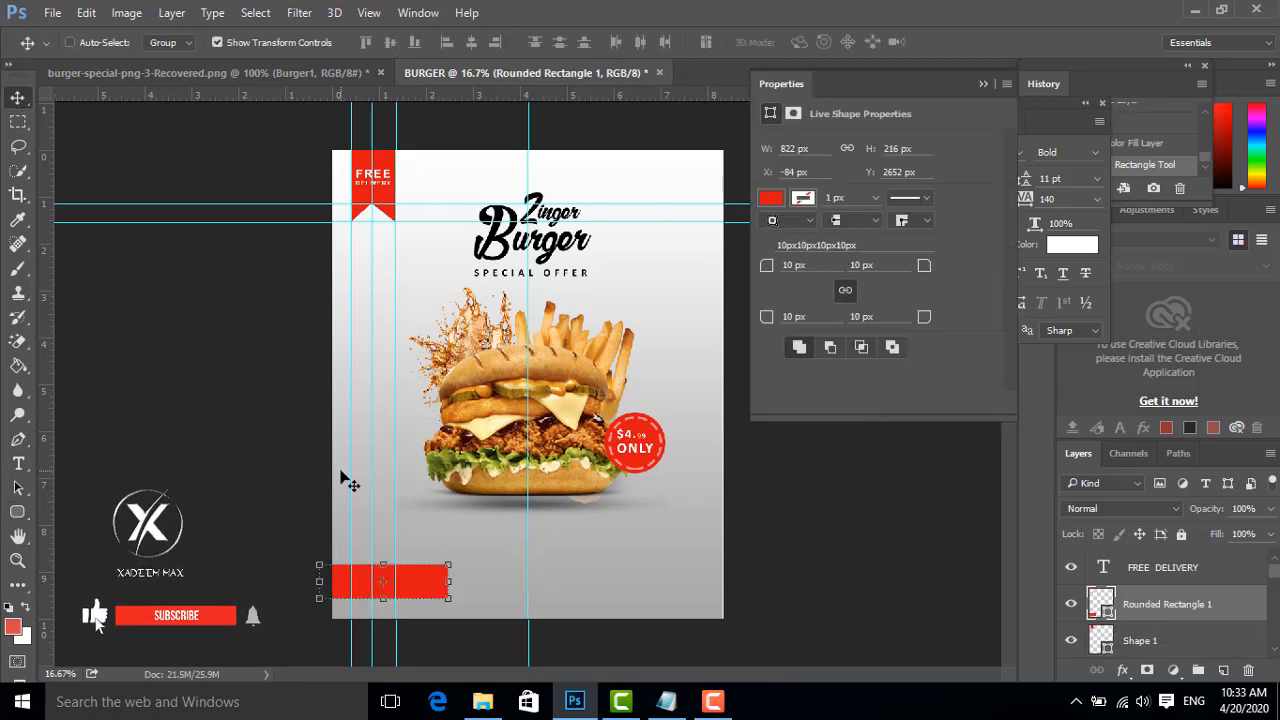
# - Add the white text ORDER NOW in 30 pt Arial Bold below the burger
pyautogui.click(18, 463)
pyautogui.click(494, 554)
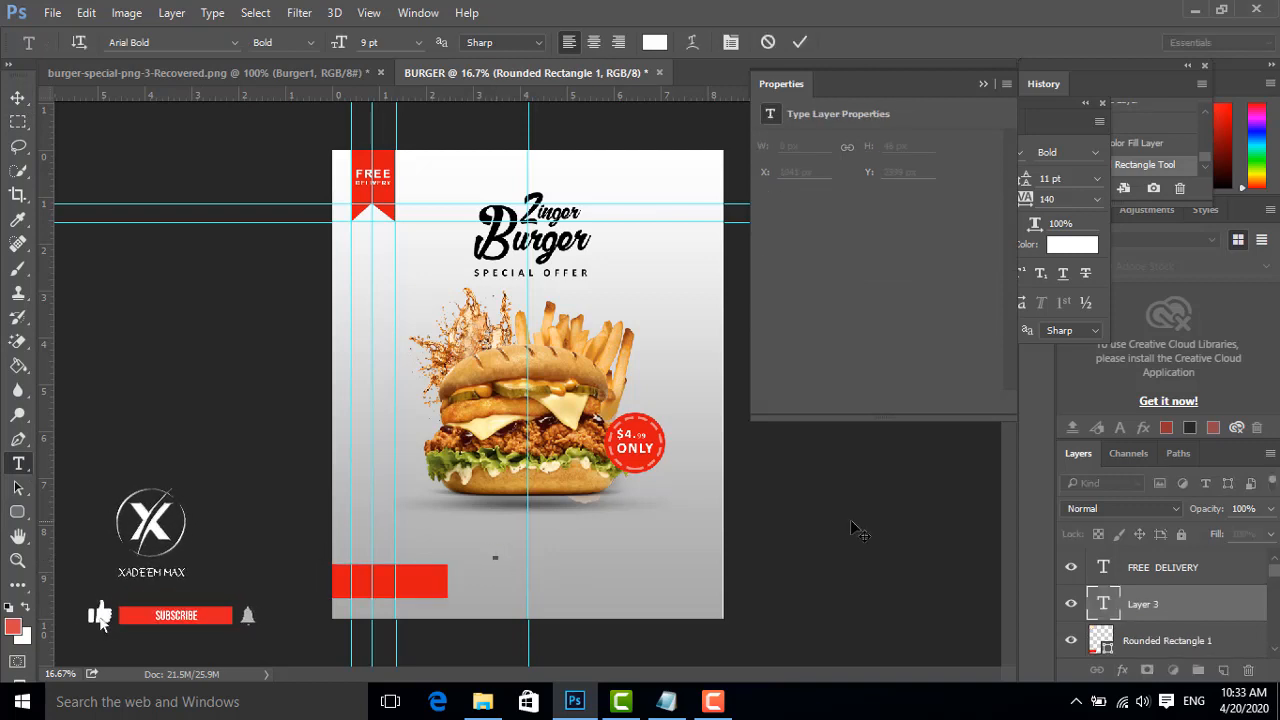
pyautogui.click(418, 42)
pyautogui.click(410, 371)
pyautogui.write('OR')
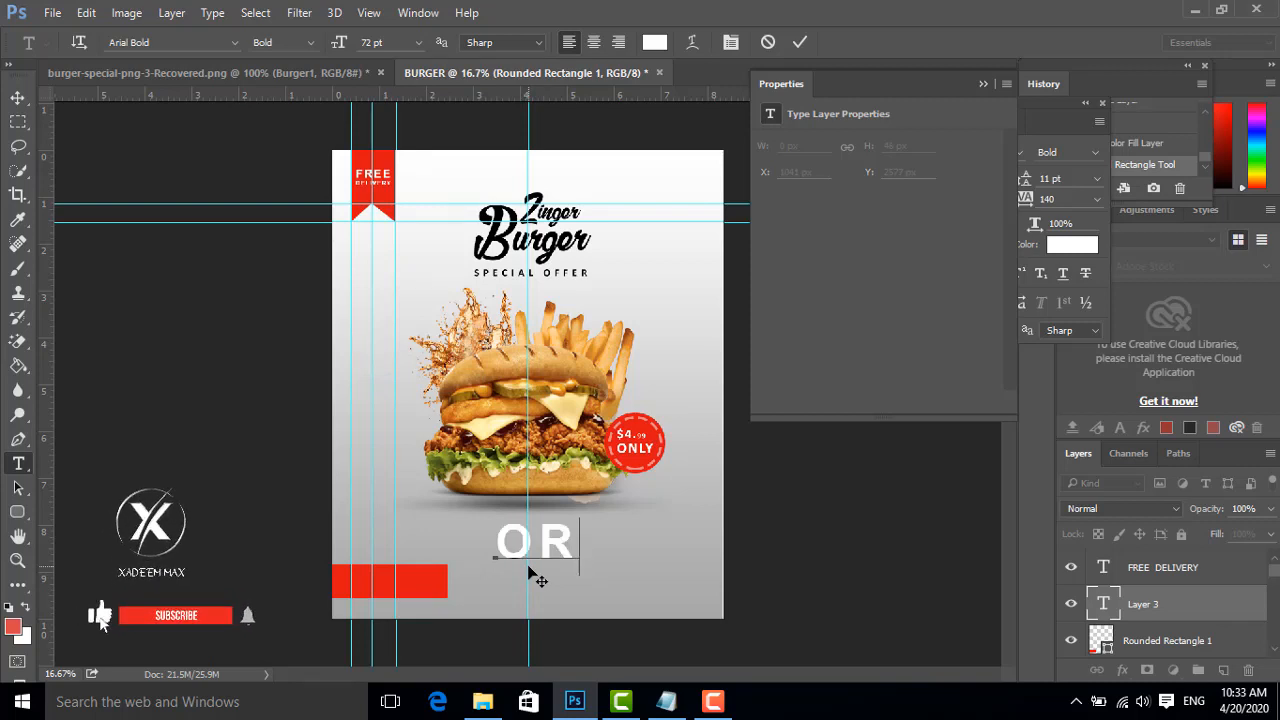
pyautogui.write('DER')
pyautogui.hotkey('ctrl', 'a')
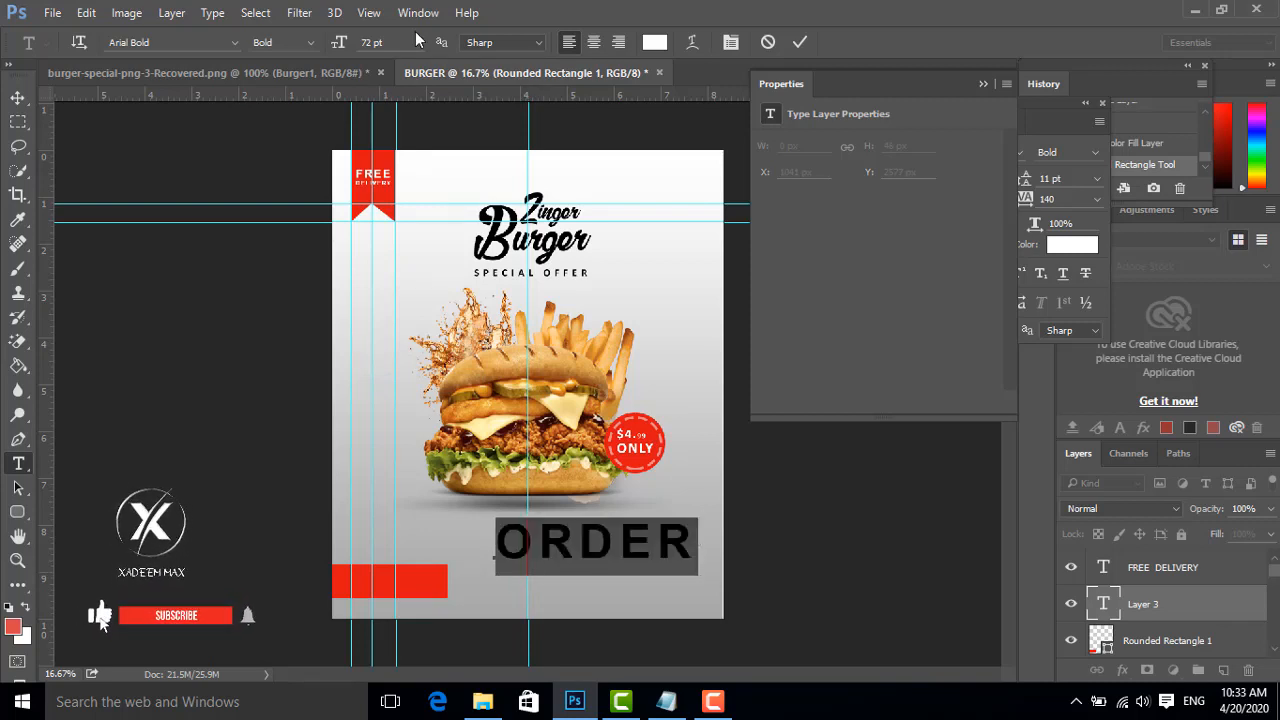
pyautogui.click(418, 42)
pyautogui.click(413, 298)
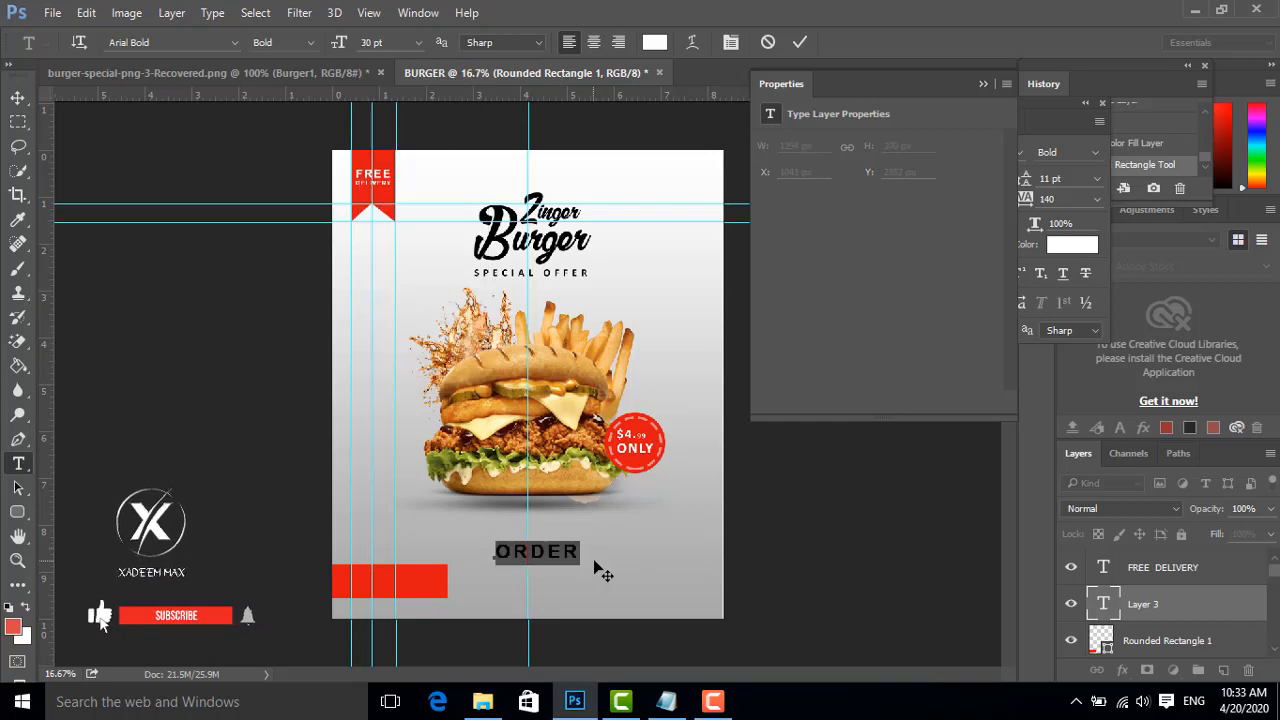
pyautogui.click(584, 548)
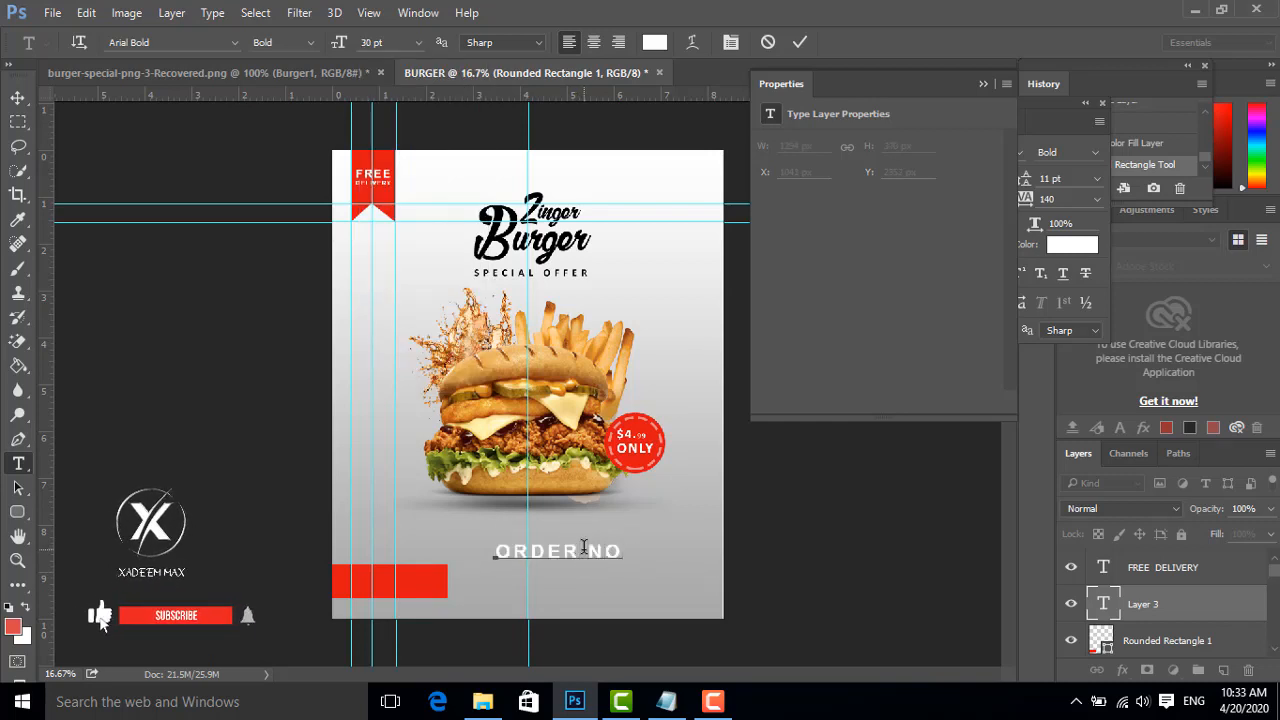
# - Set the tracking of the ORDER NOW text to 100
pyautogui.hotkey('ctrl', 'a')
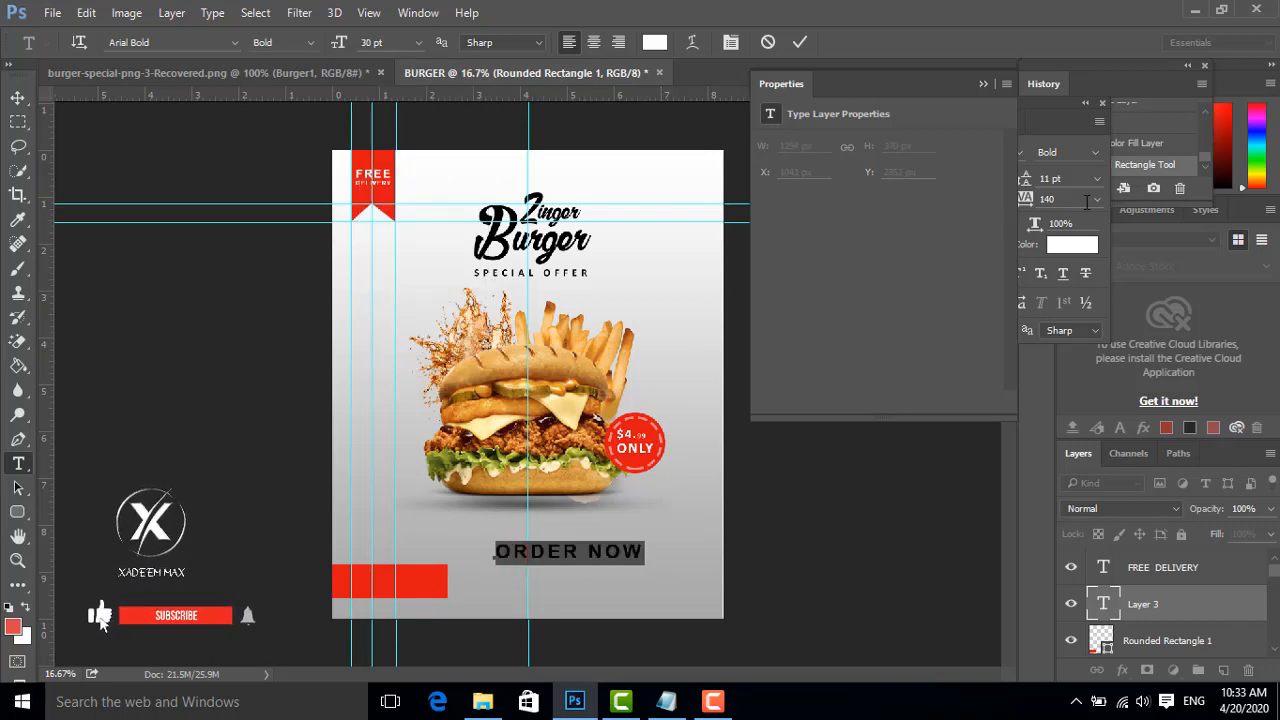
pyautogui.click(735, 44)
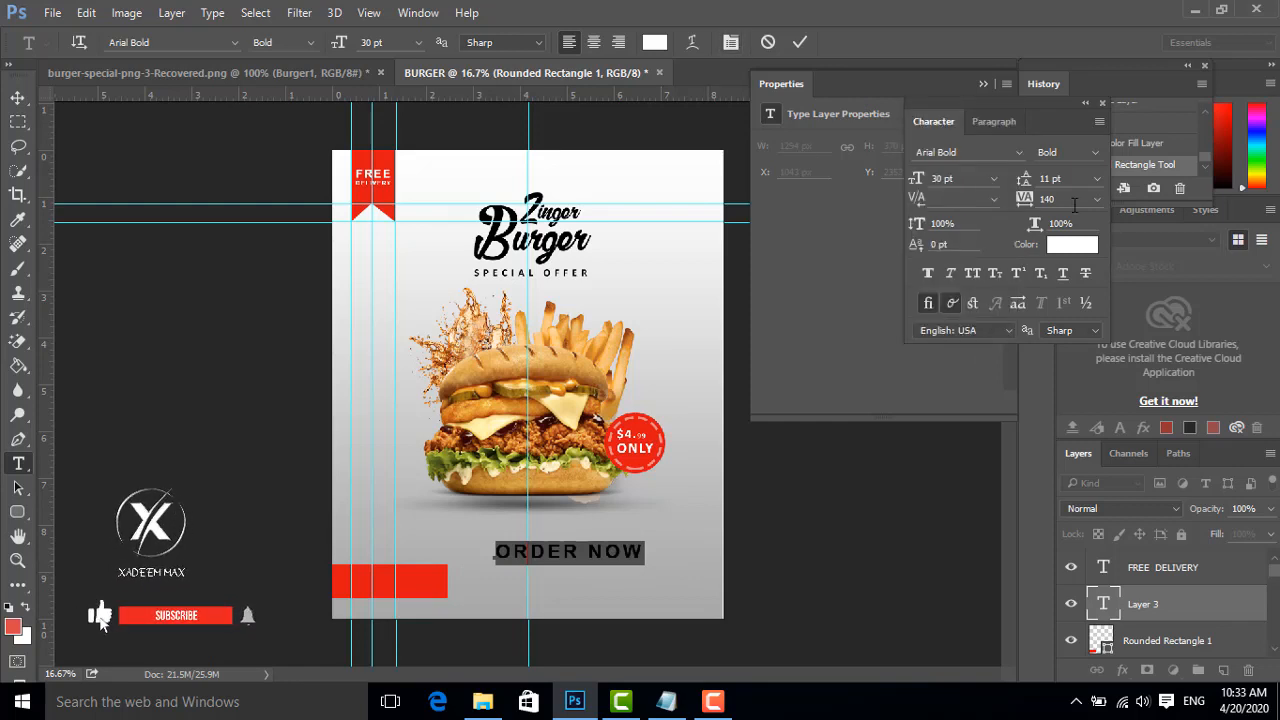
pyautogui.write('100')
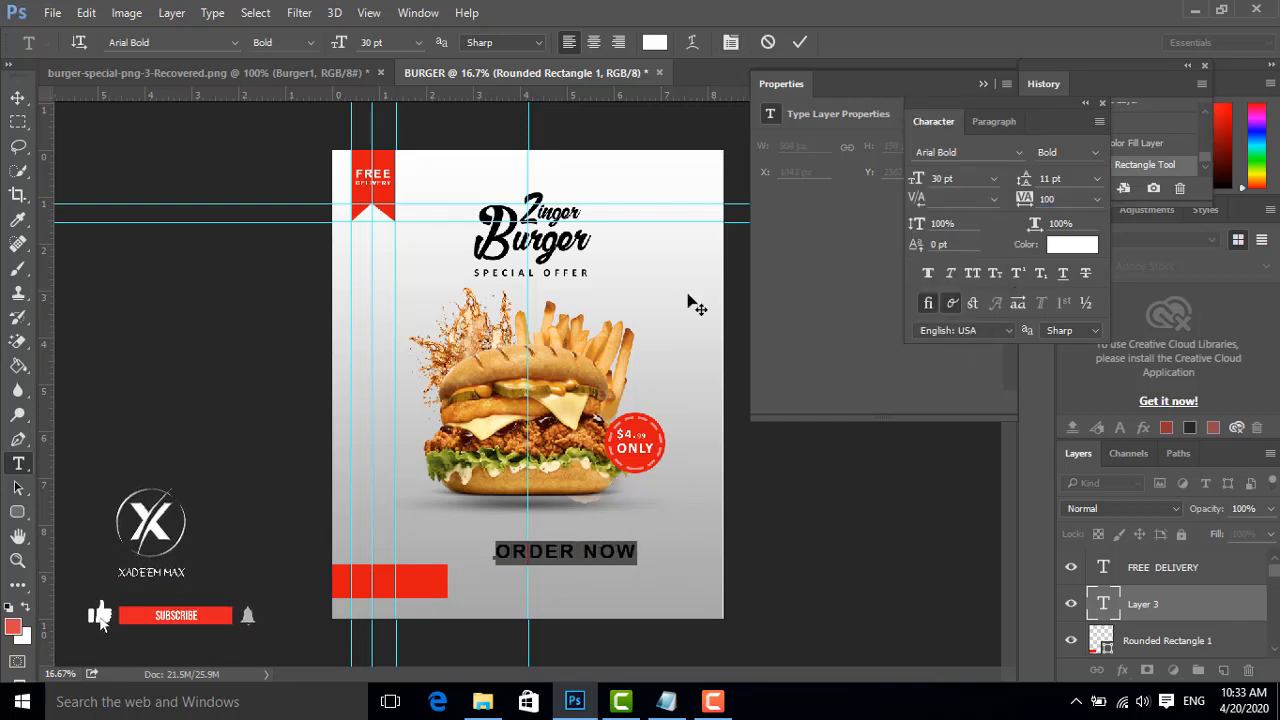
# - Enter the phone number on a second line below ORDER NOW and set the line spacing to 36 pt
pyautogui.click(634, 550)
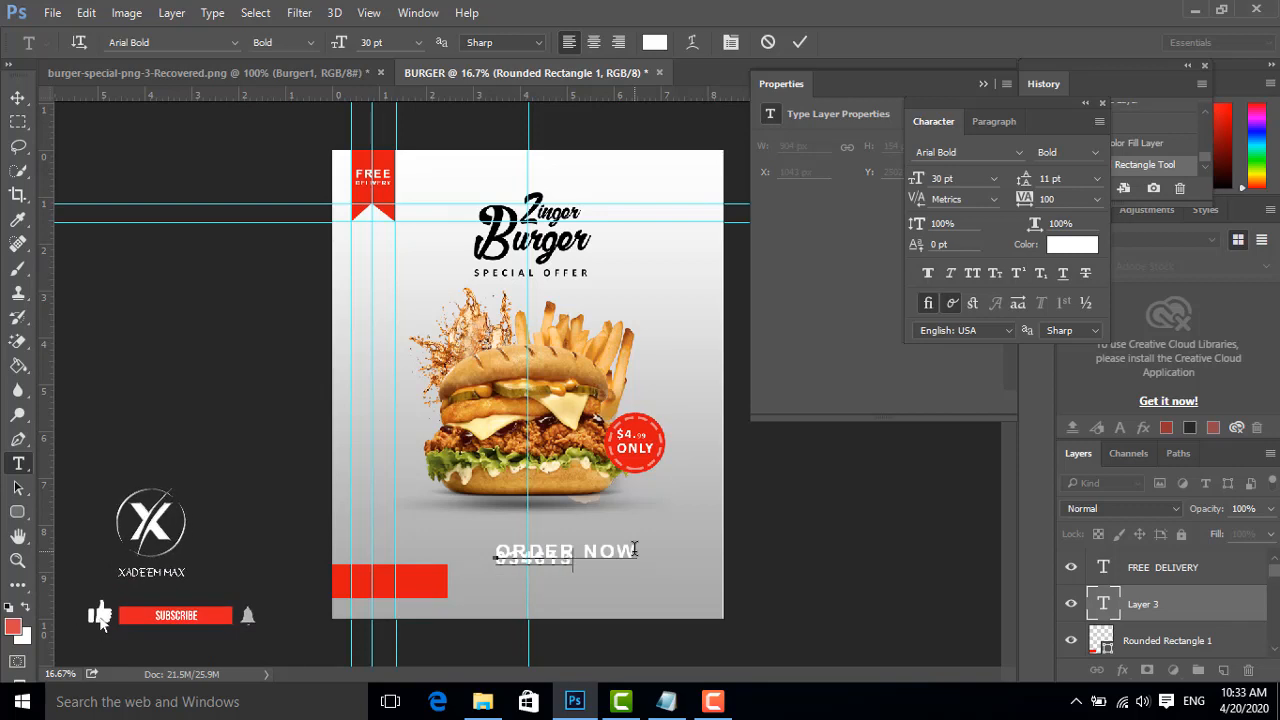
pyautogui.moveTo(634, 557); pyautogui.dragTo(486, 550)
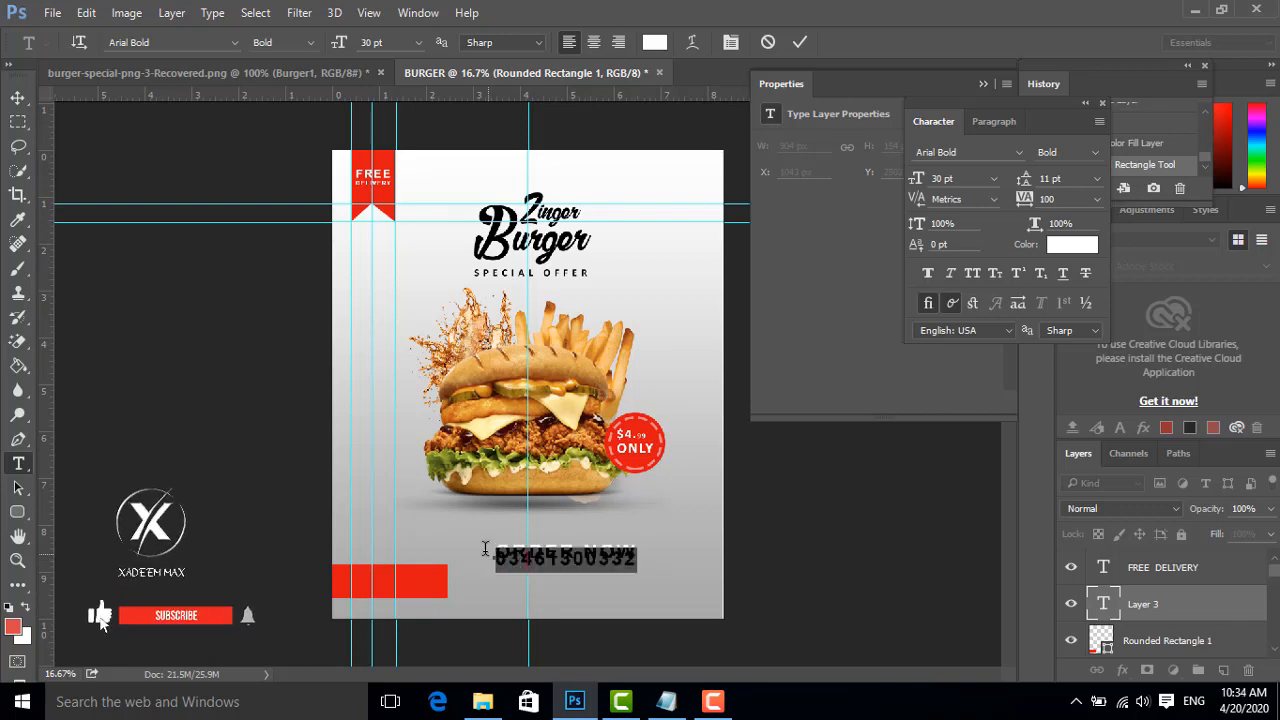
pyautogui.click(1097, 178)
pyautogui.click(1090, 371)
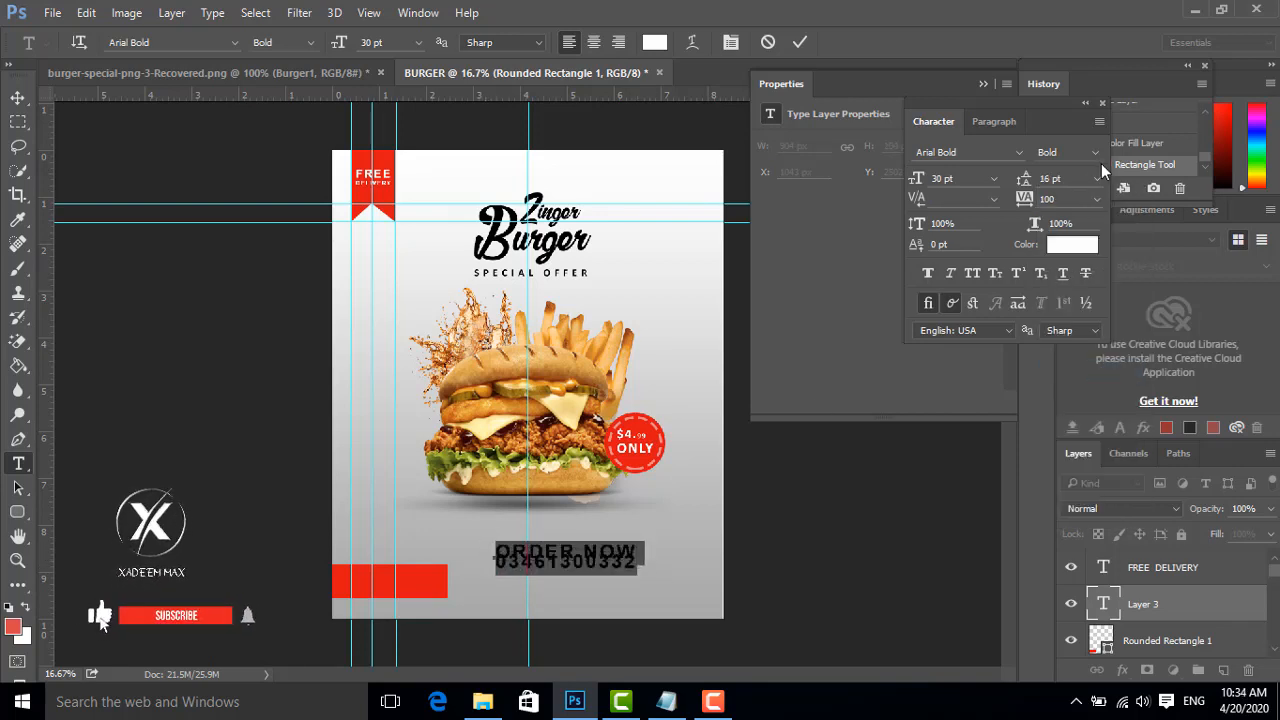
pyautogui.click(1099, 178)
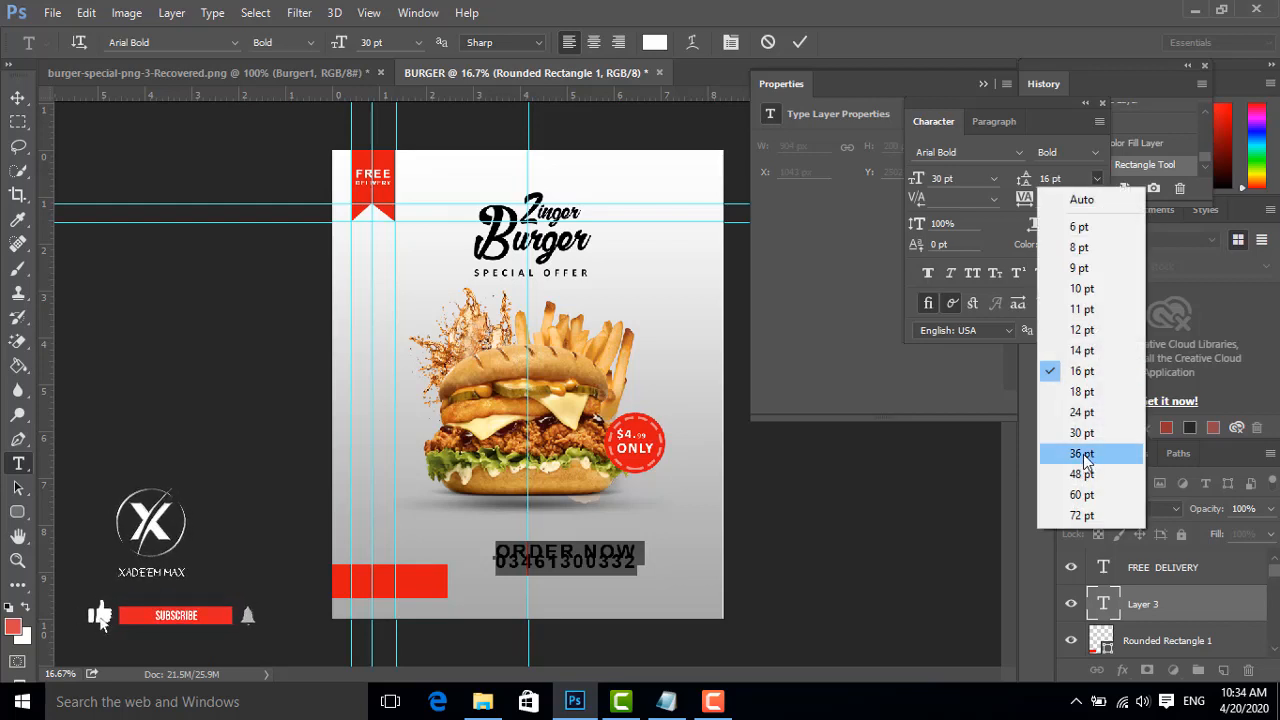
pyautogui.click(1088, 452)
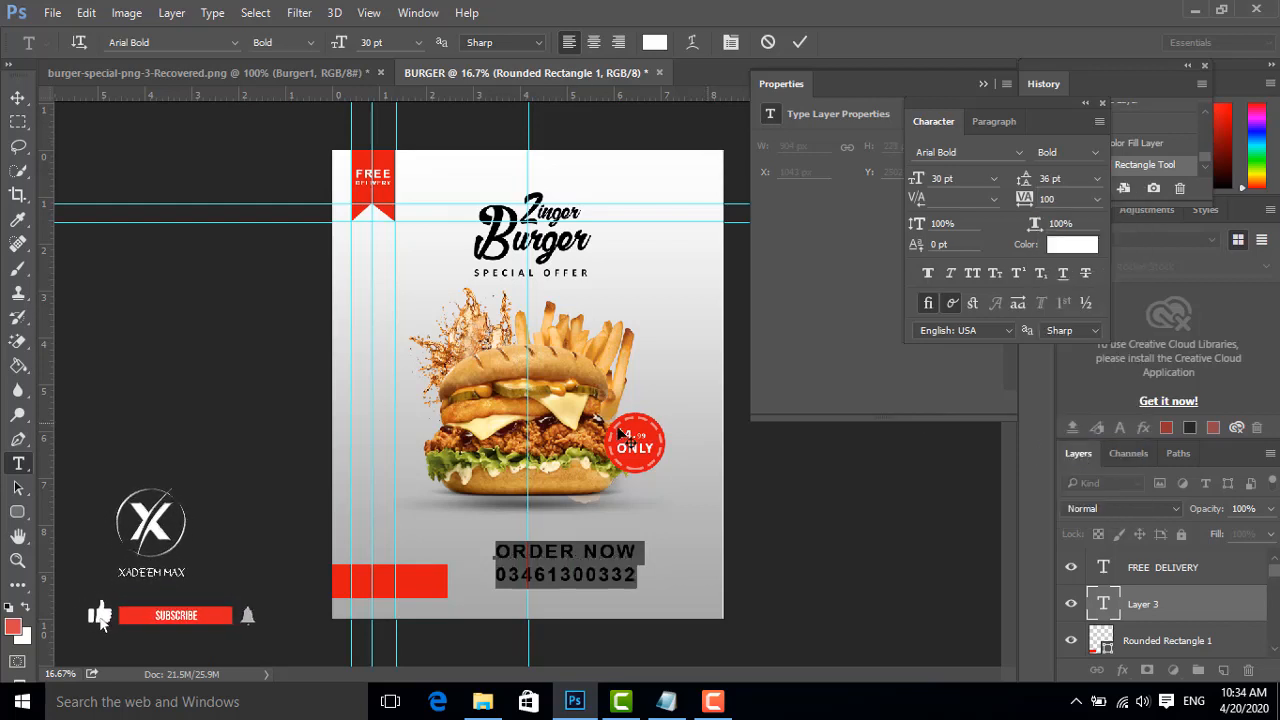
# - Change the phone number line to the Arial Regular style and commit the text
pyautogui.press('Right')
pyautogui.hotkey('shift', 'Home')
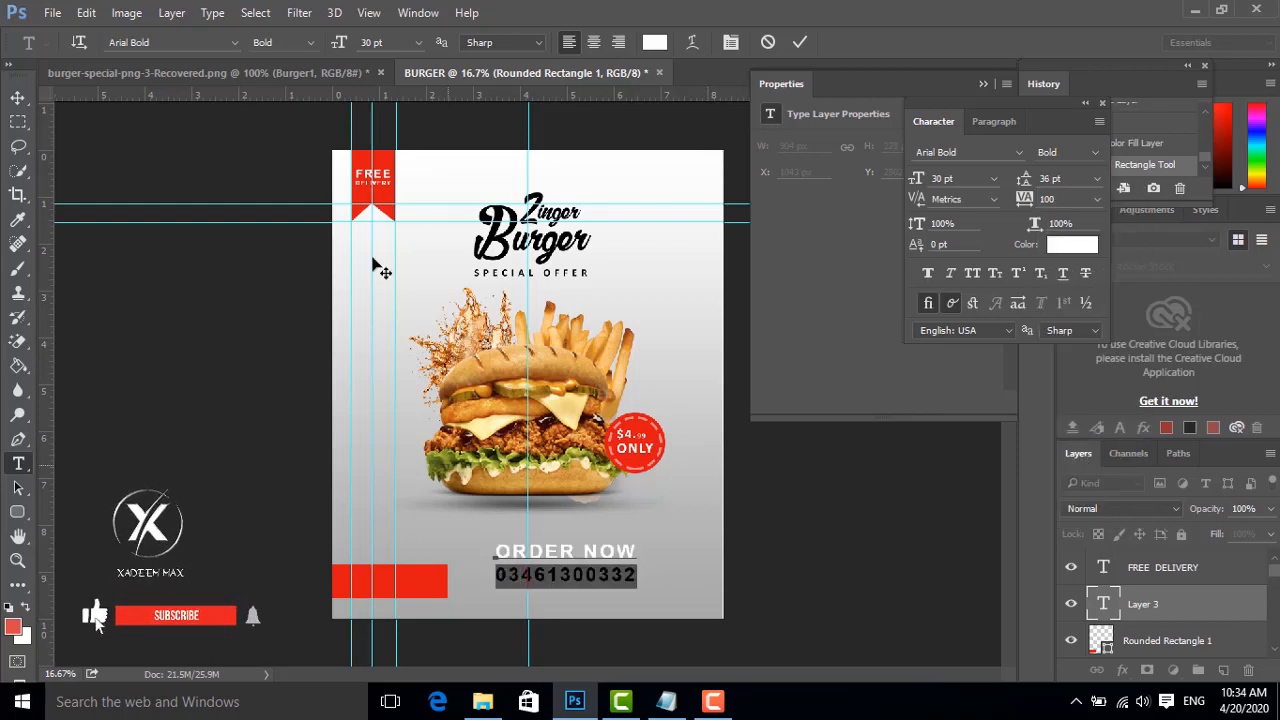
pyautogui.click(312, 42)
pyautogui.click(275, 53)
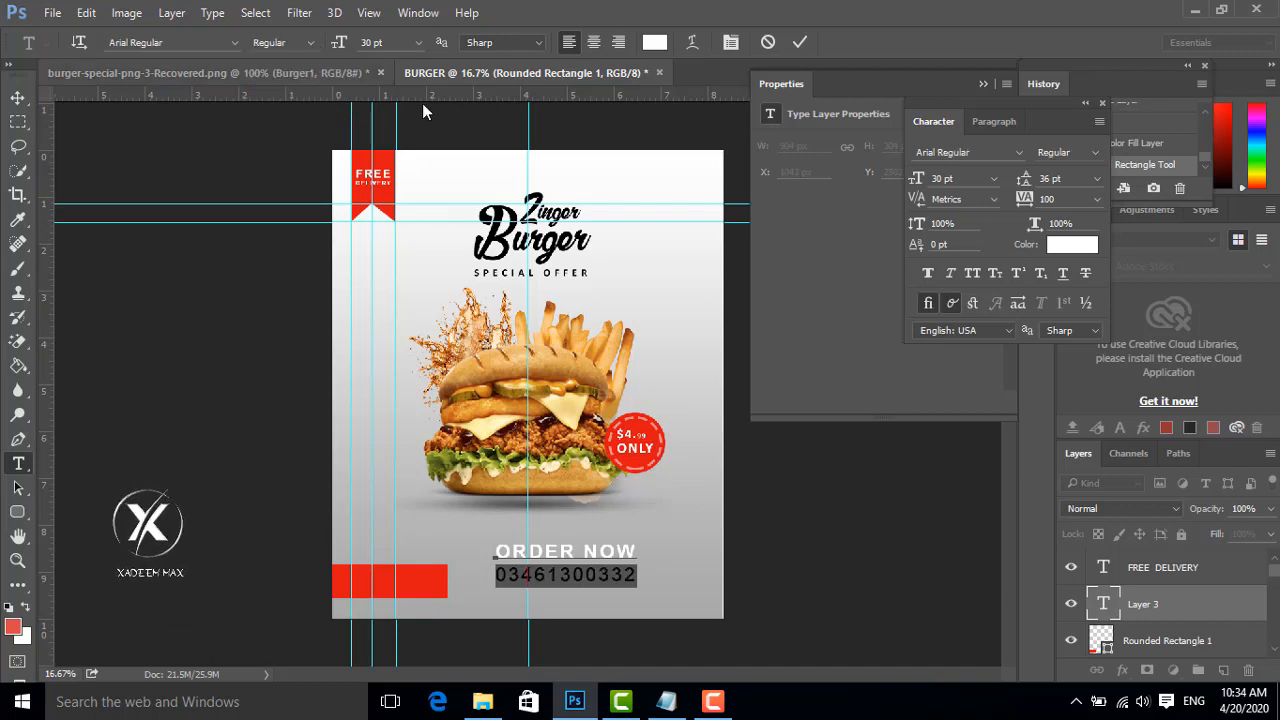
pyautogui.click(800, 42)
# - Reduce the ORDER NOW and phone number lines to 18 pt
pyautogui.moveTo(640, 575); pyautogui.dragTo(585, 576)
pyautogui.hotkey('ctrl', 'a')
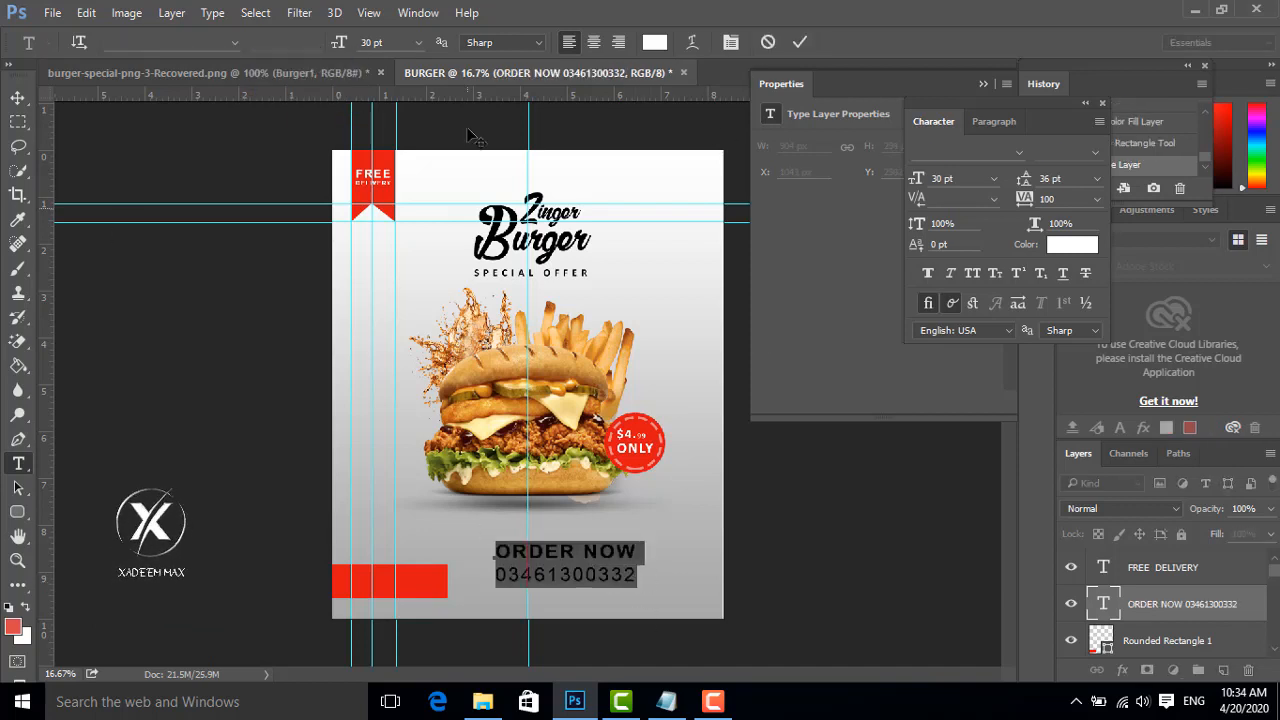
pyautogui.click(418, 41)
pyautogui.click(424, 232)
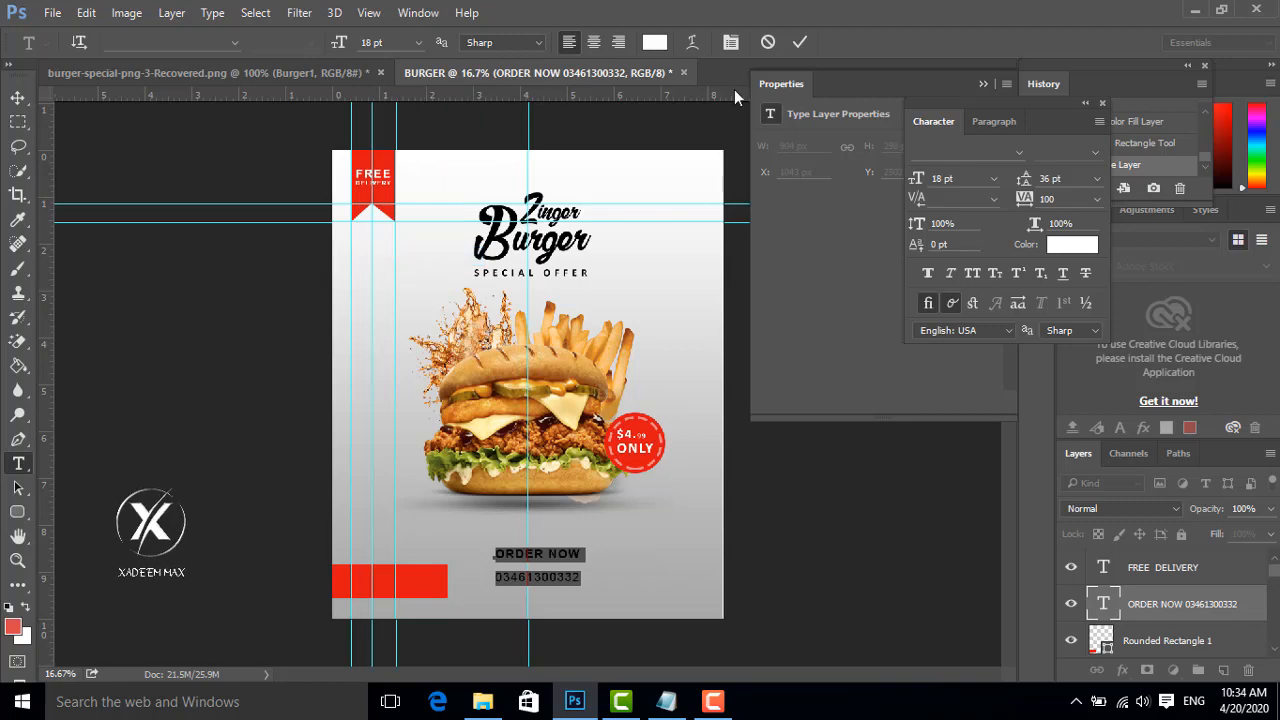
pyautogui.click(801, 48)
# - Move the ORDER NOW text block onto the red rounded rectangle
pyautogui.hotkey('ctrl', '+')
pyautogui.hotkey('ctrl', '+')
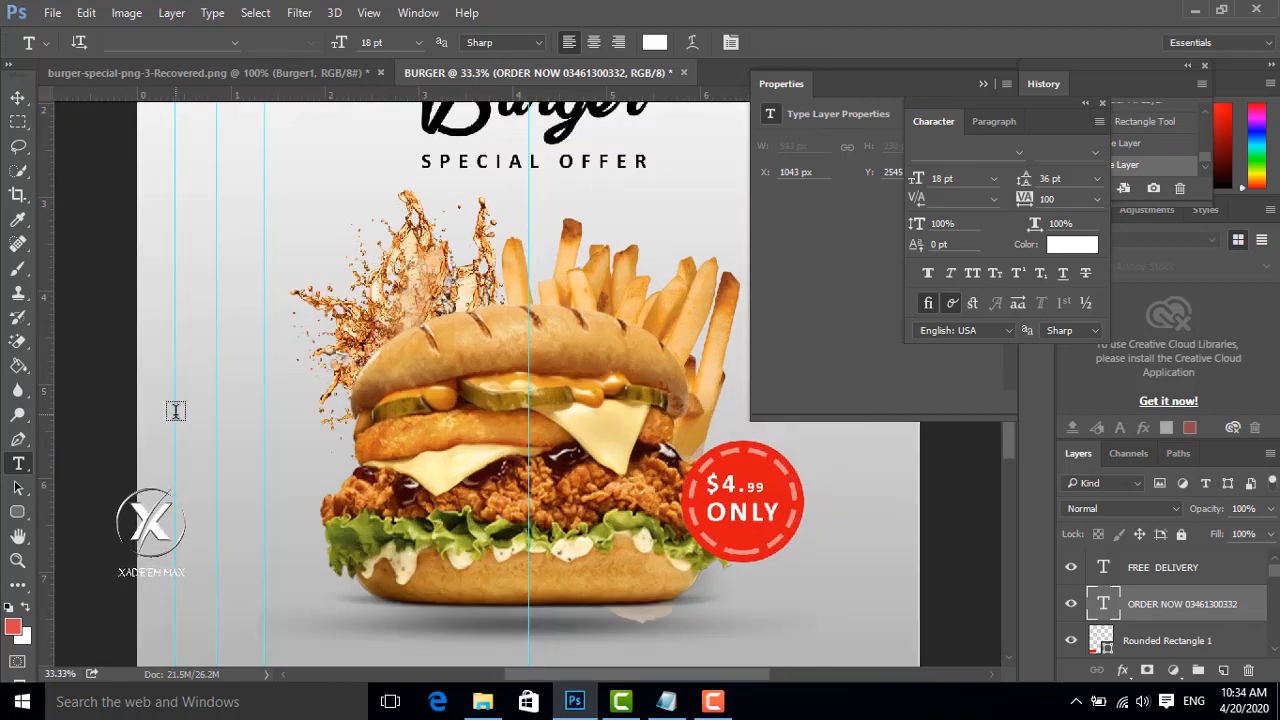
pyautogui.scroll(-5, 177, 409)
pyautogui.click(18, 97)
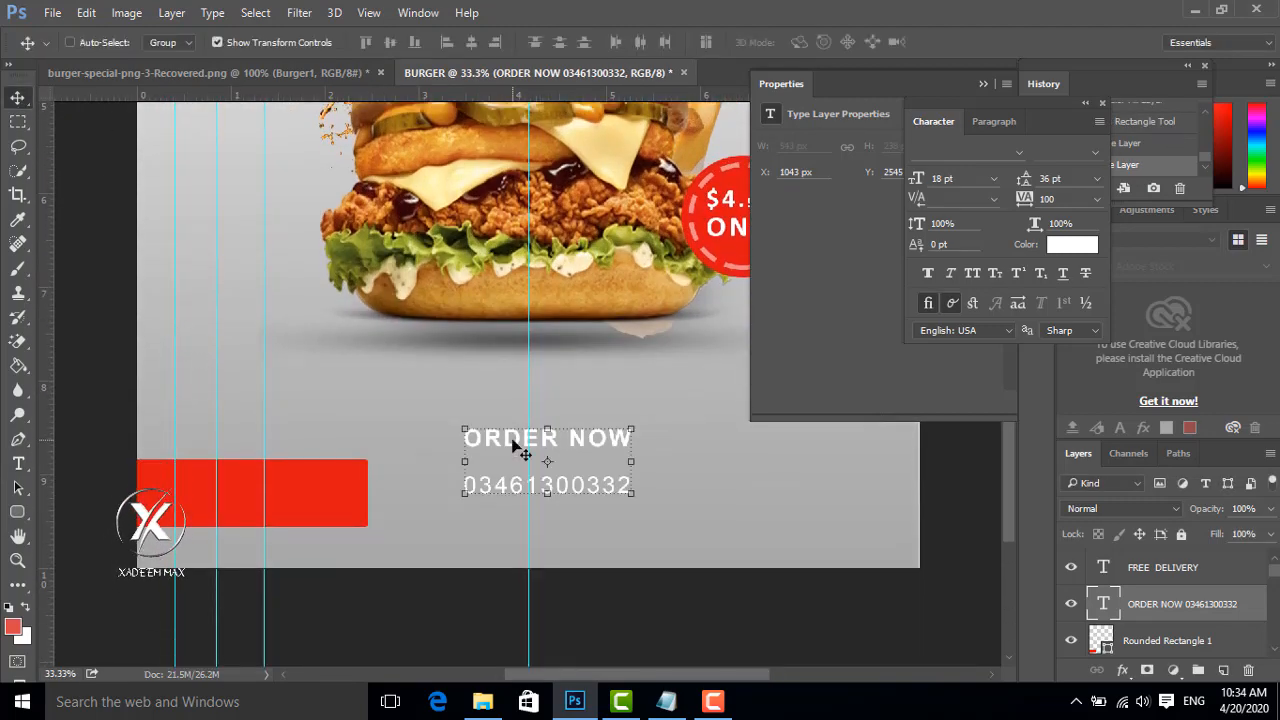
pyautogui.moveTo(517, 446); pyautogui.dragTo(234, 475)
# - Tighten the ORDER NOW block's line spacing to 24 pt and shift it slightly down and left within the red rectangle
pyautogui.click(17, 466)
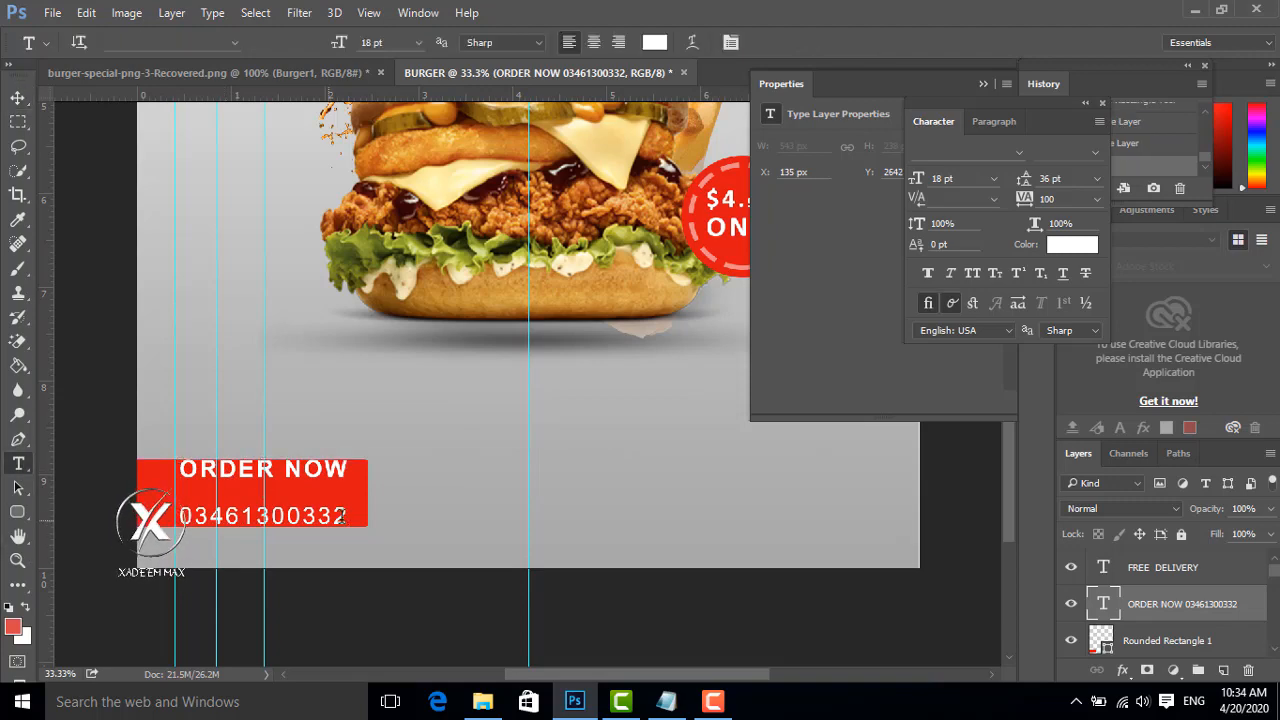
pyautogui.moveTo(347, 515); pyautogui.dragTo(180, 468)
pyautogui.click(1094, 184)
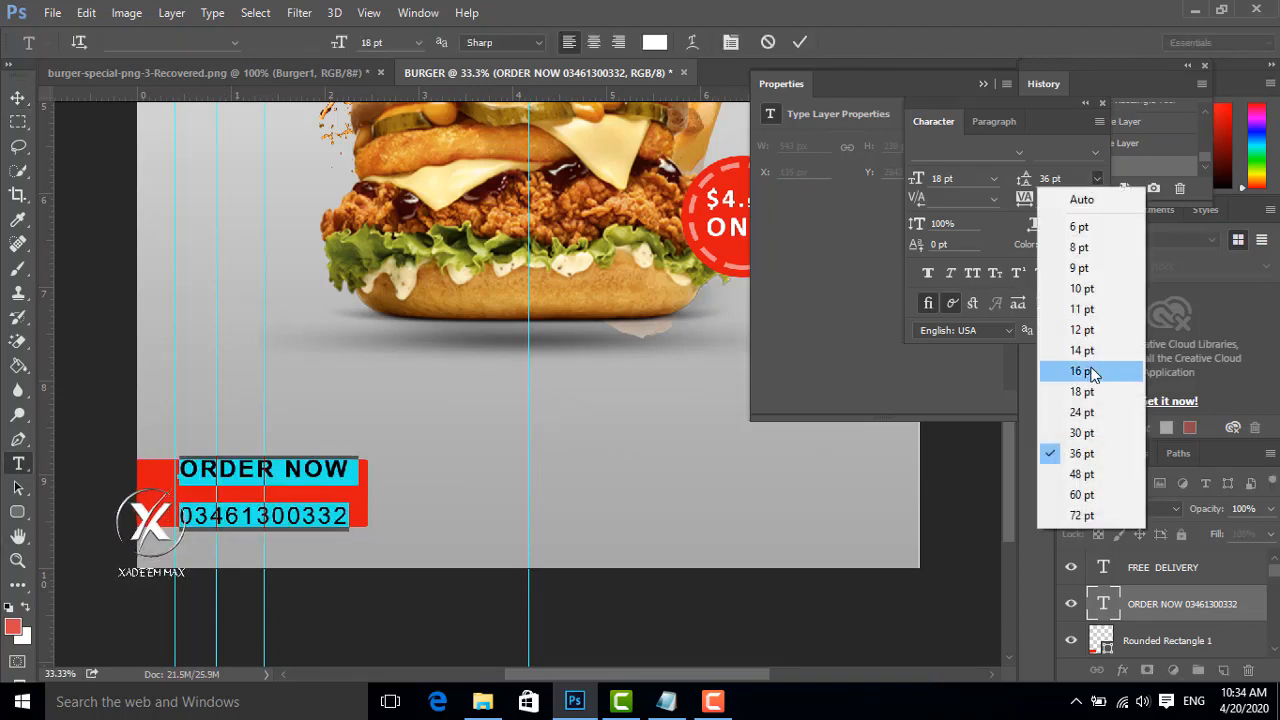
pyautogui.click(1092, 375)
pyautogui.click(1098, 180)
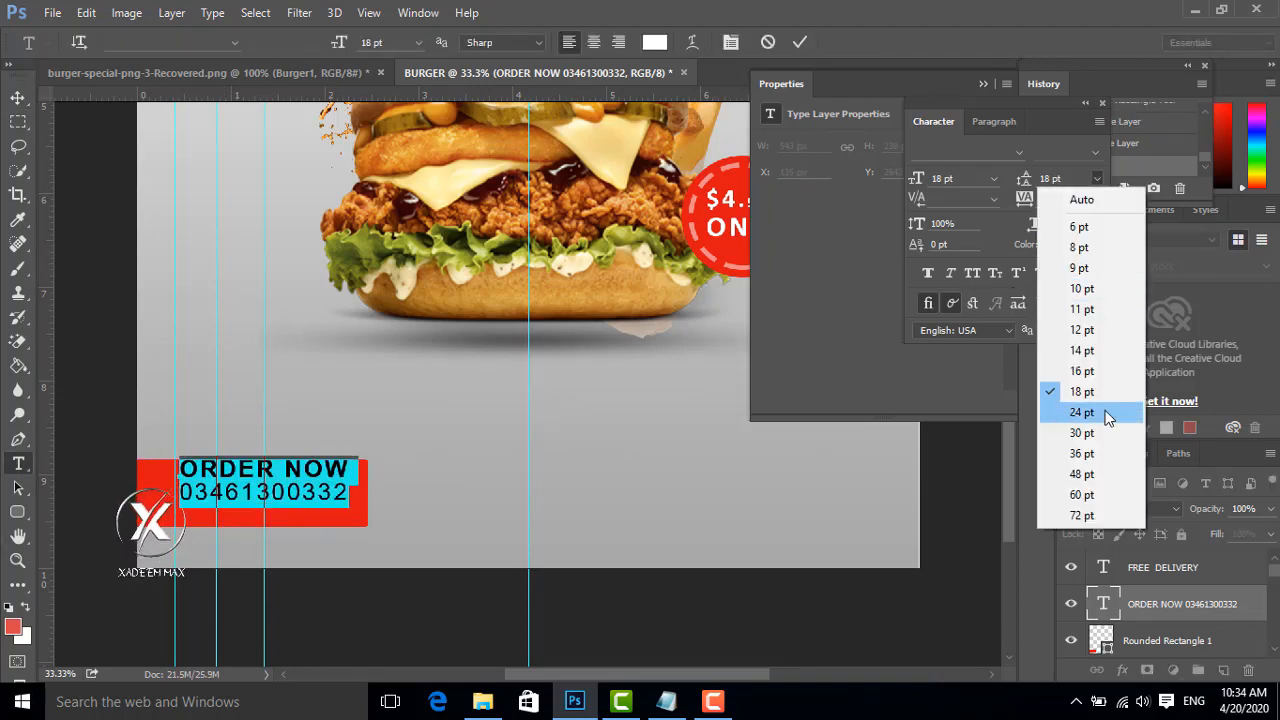
pyautogui.click(1075, 413)
pyautogui.click(802, 43)
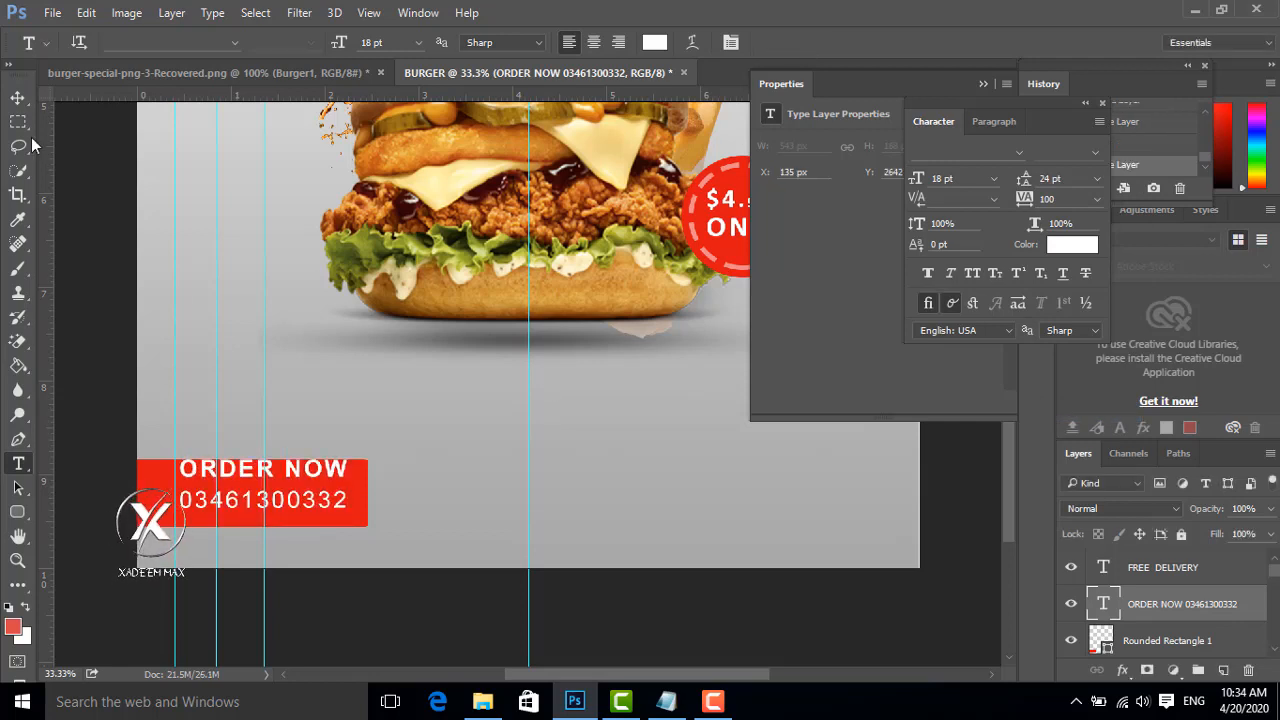
pyautogui.click(18, 97)
pyautogui.moveTo(240, 474); pyautogui.dragTo(234, 492)
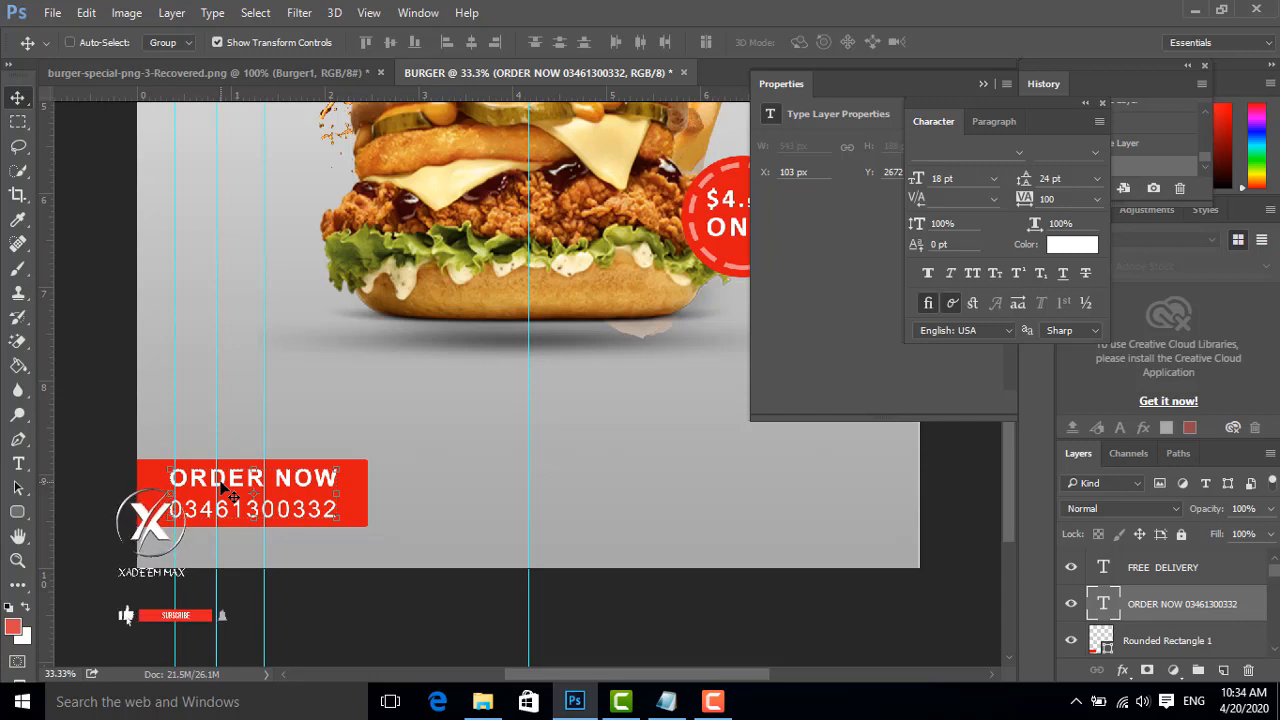
# - Reduce the font size of the phone number line to 14 pt
pyautogui.click(18, 463)
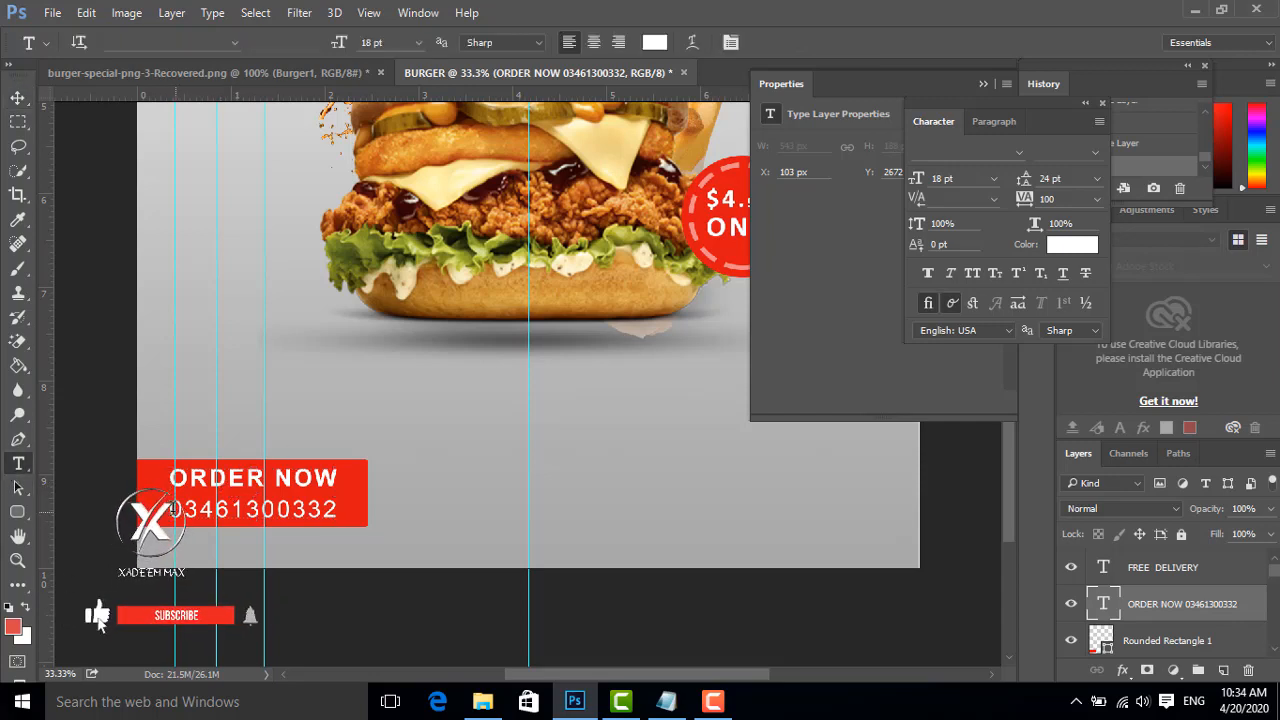
pyautogui.moveTo(172, 509); pyautogui.dragTo(340, 510)
pyautogui.click(993, 178)
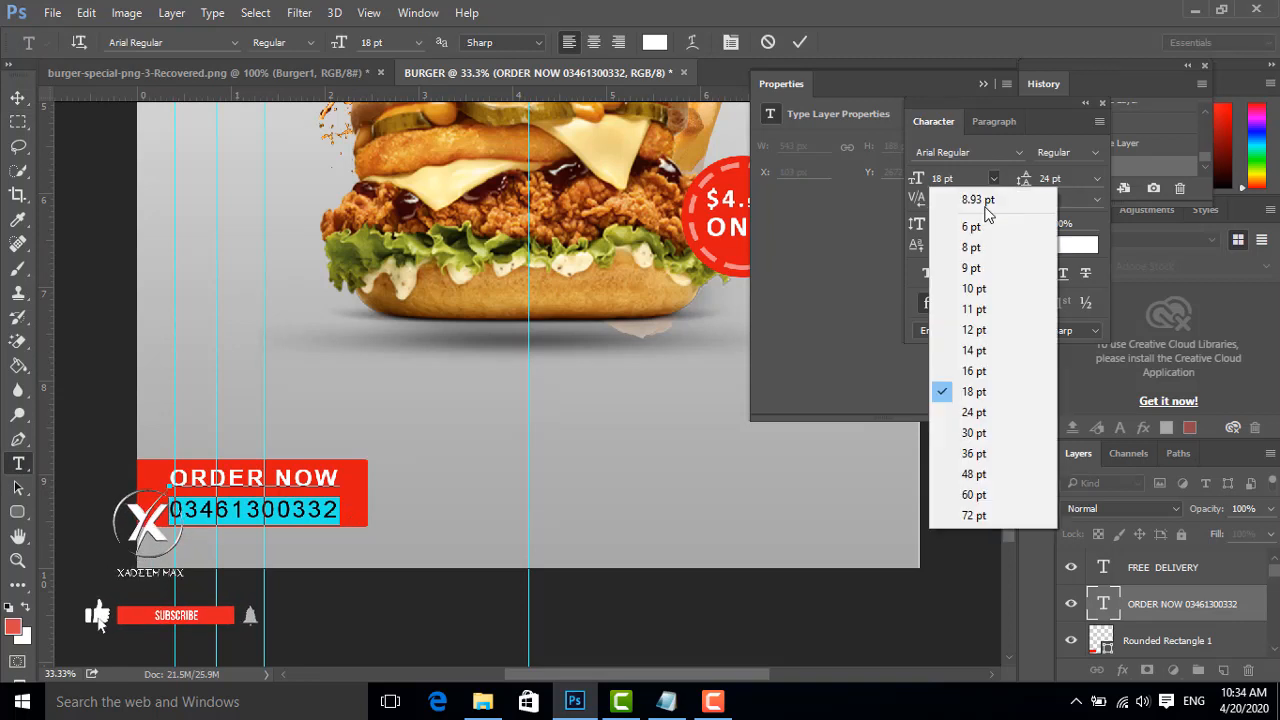
pyautogui.click(980, 352)
pyautogui.click(799, 42)
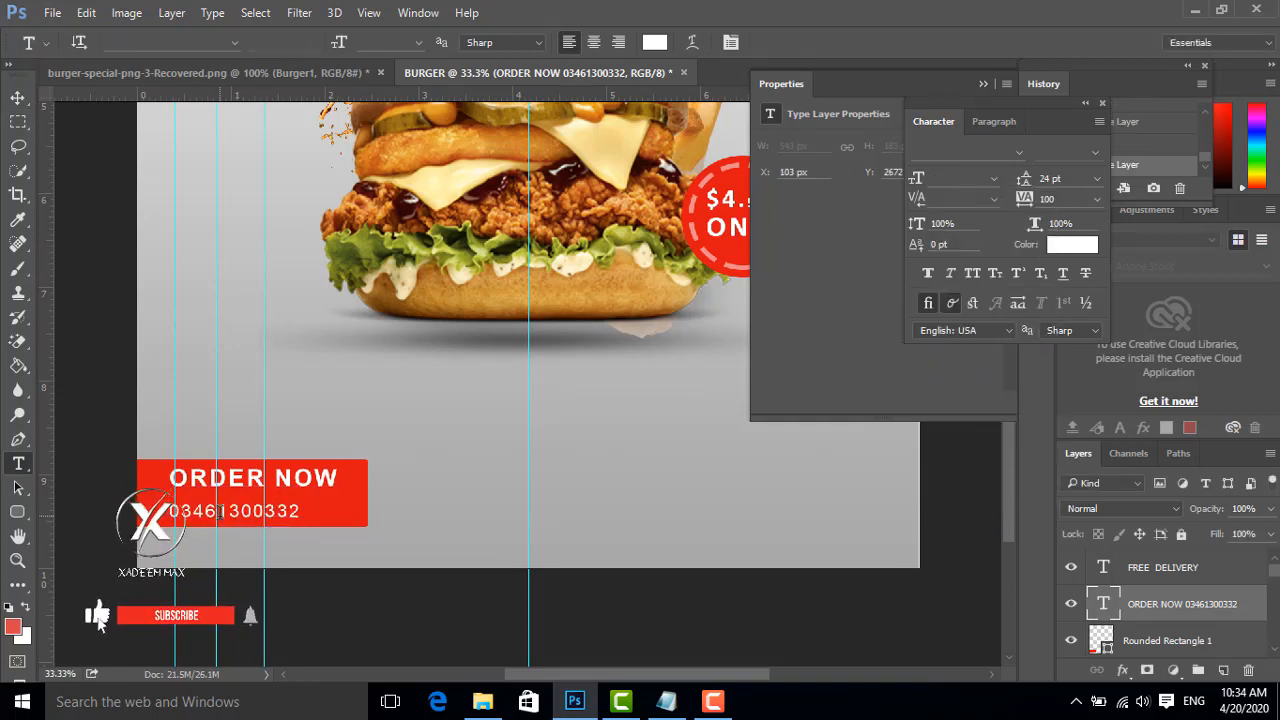
# - Insert a hyphen after the fourth digit of the phone number and set the ORDER NOW block's line spacing to 18 pt
pyautogui.click(218, 511)
pyautogui.write('-')
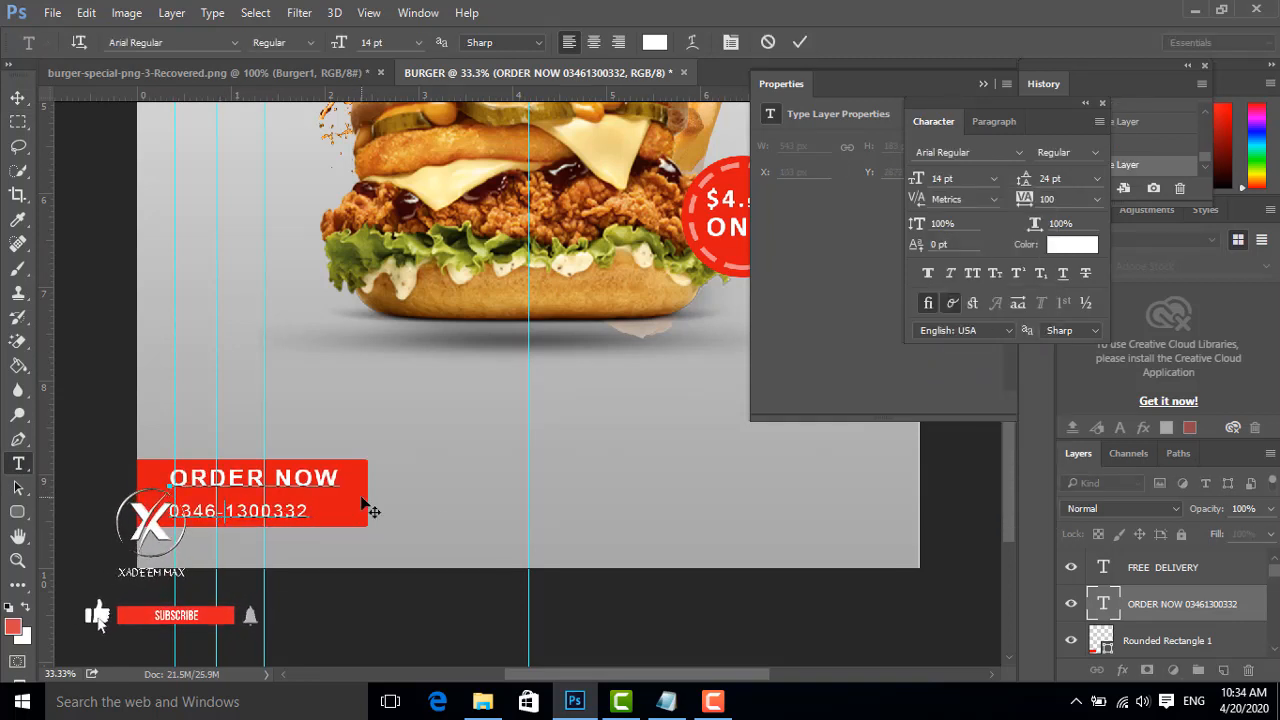
pyautogui.click(799, 42)
pyautogui.moveTo(303, 512); pyautogui.dragTo(168, 476)
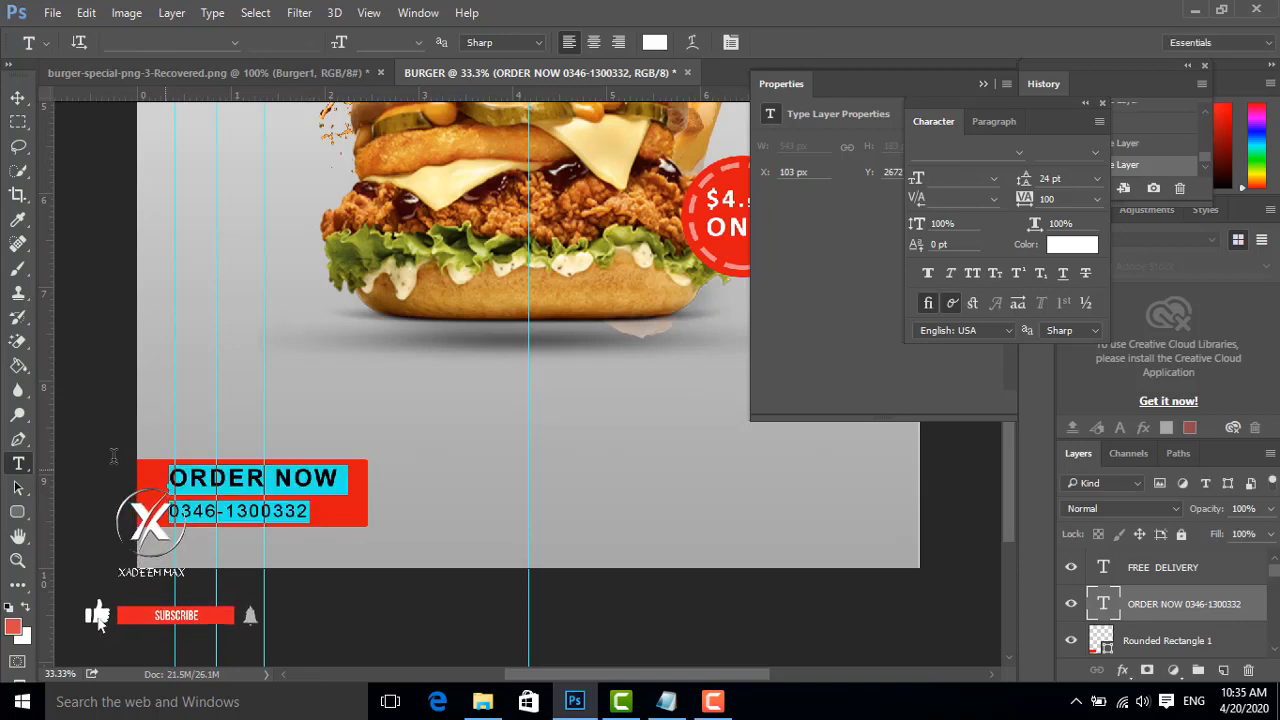
pyautogui.click(1097, 179)
pyautogui.click(1082, 392)
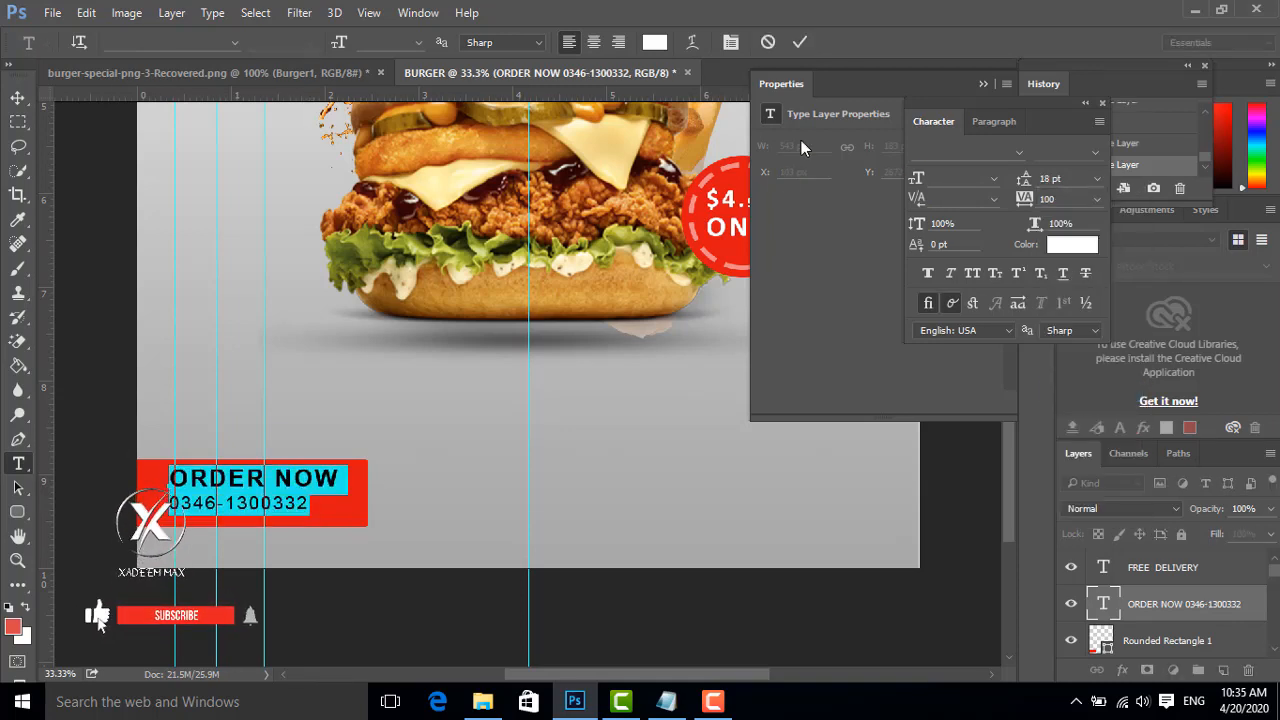
# - Change the font of the ORDER NOW line to Calibri Bold, leaving the phone number line's font as is
pyautogui.moveTo(346, 478); pyautogui.dragTo(168, 478)
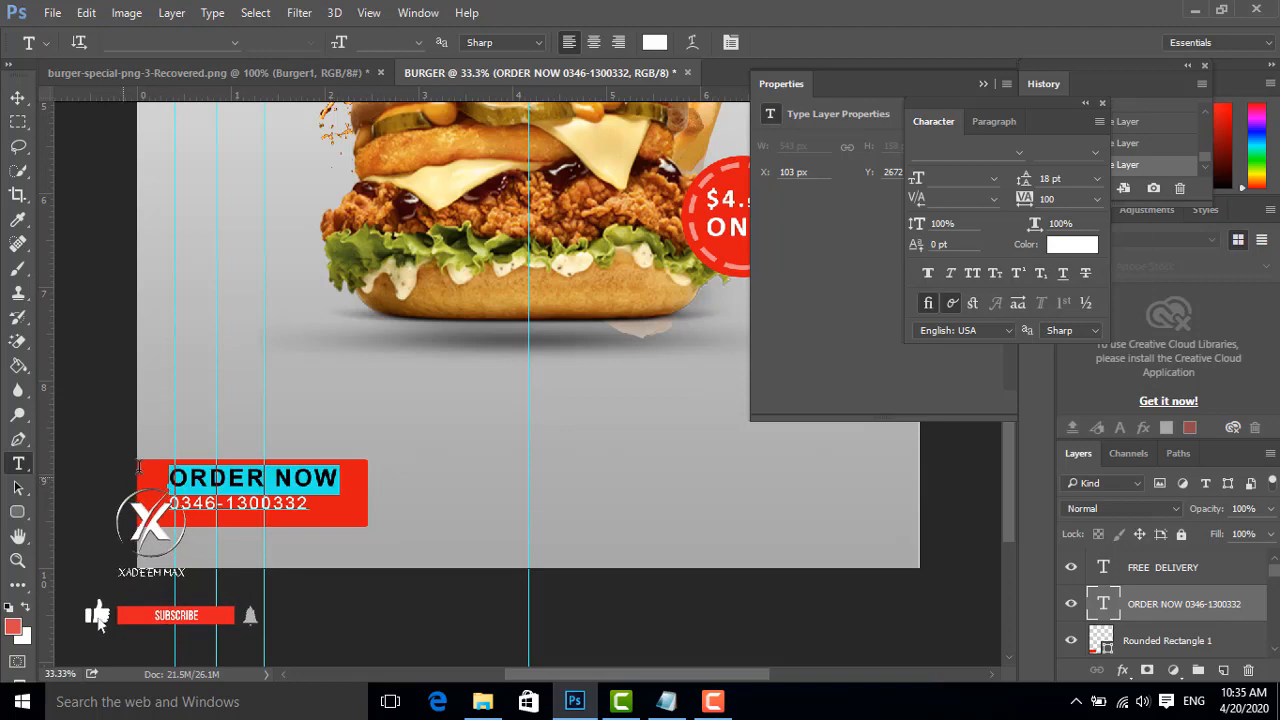
pyautogui.click(234, 41)
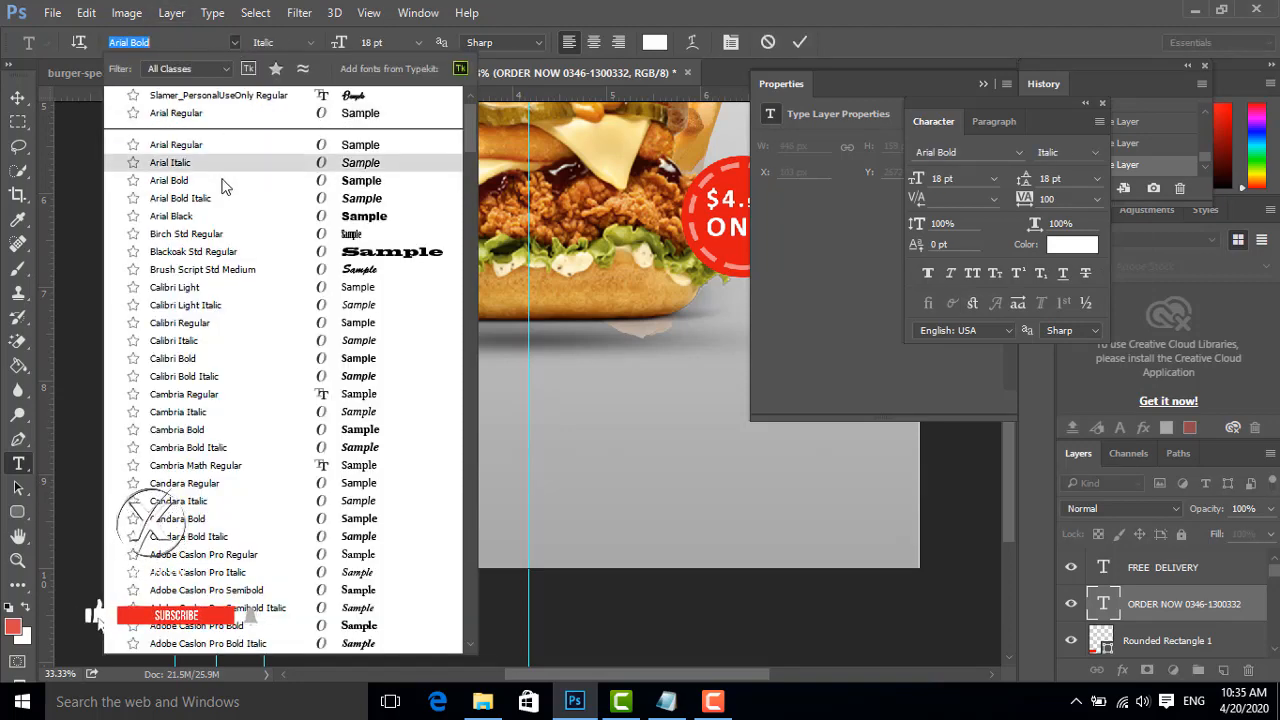
pyautogui.click(224, 287)
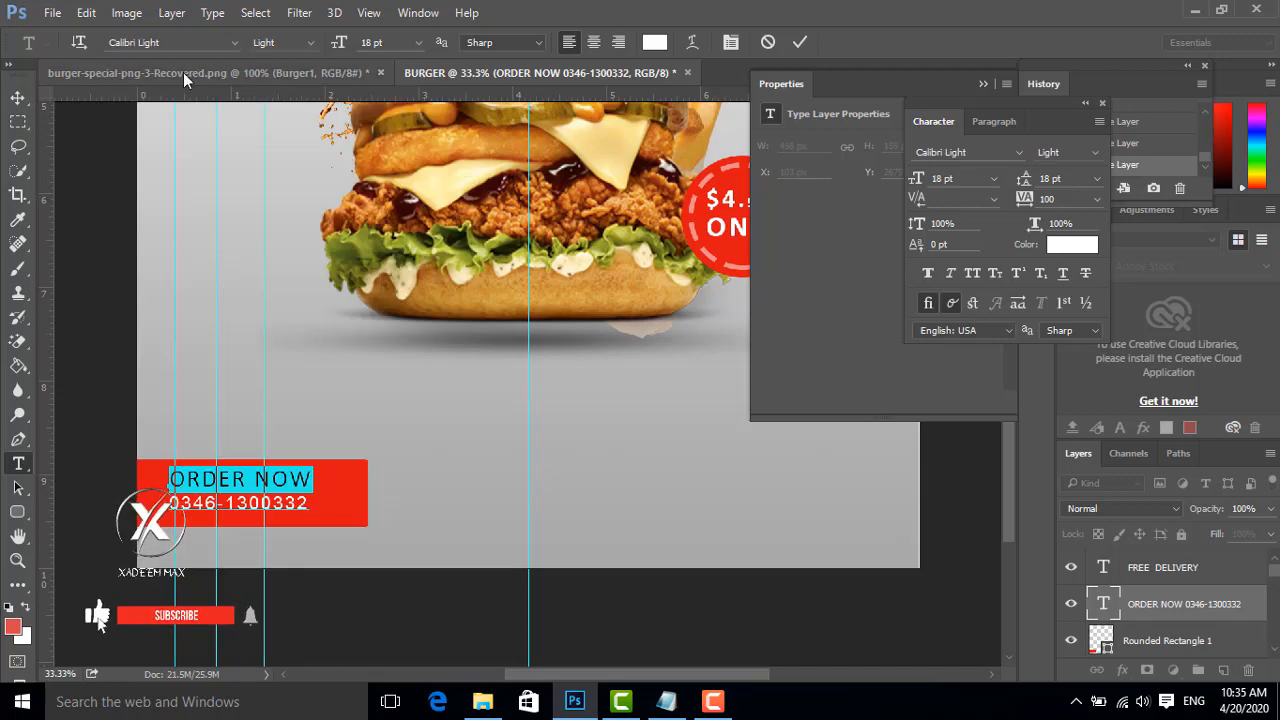
pyautogui.click(232, 41)
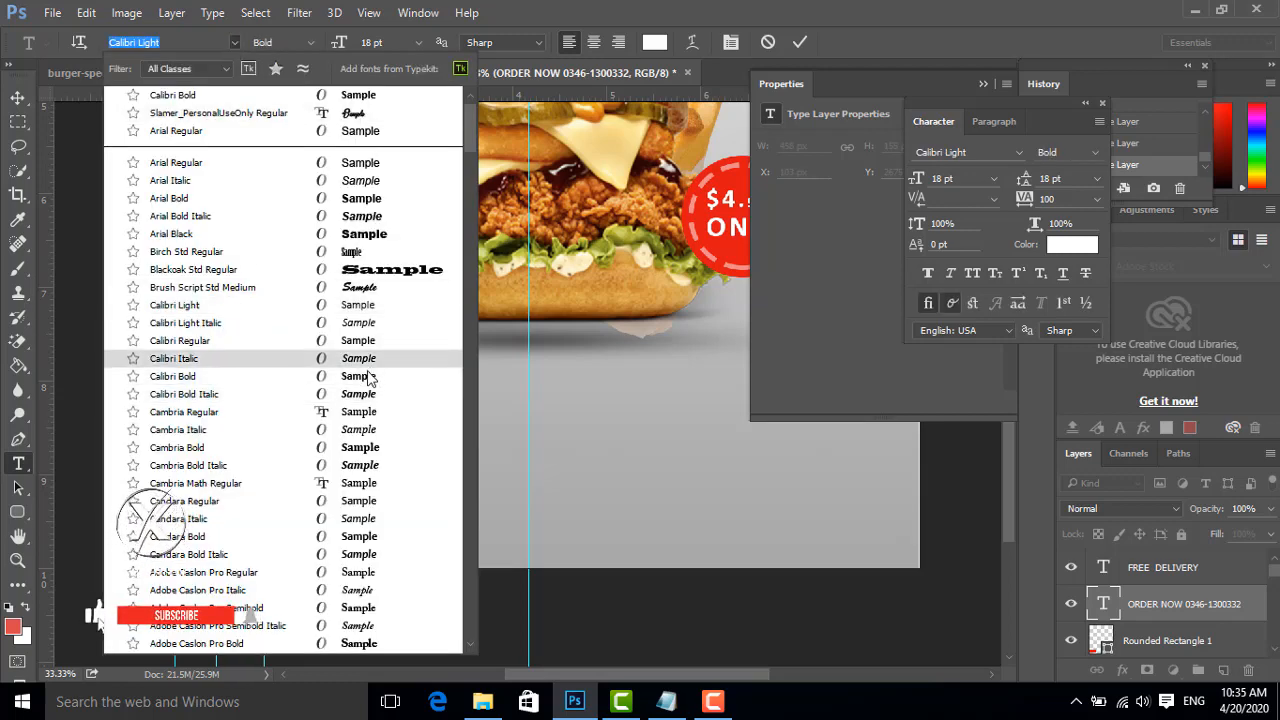
pyautogui.click(368, 377)
pyautogui.click(800, 41)
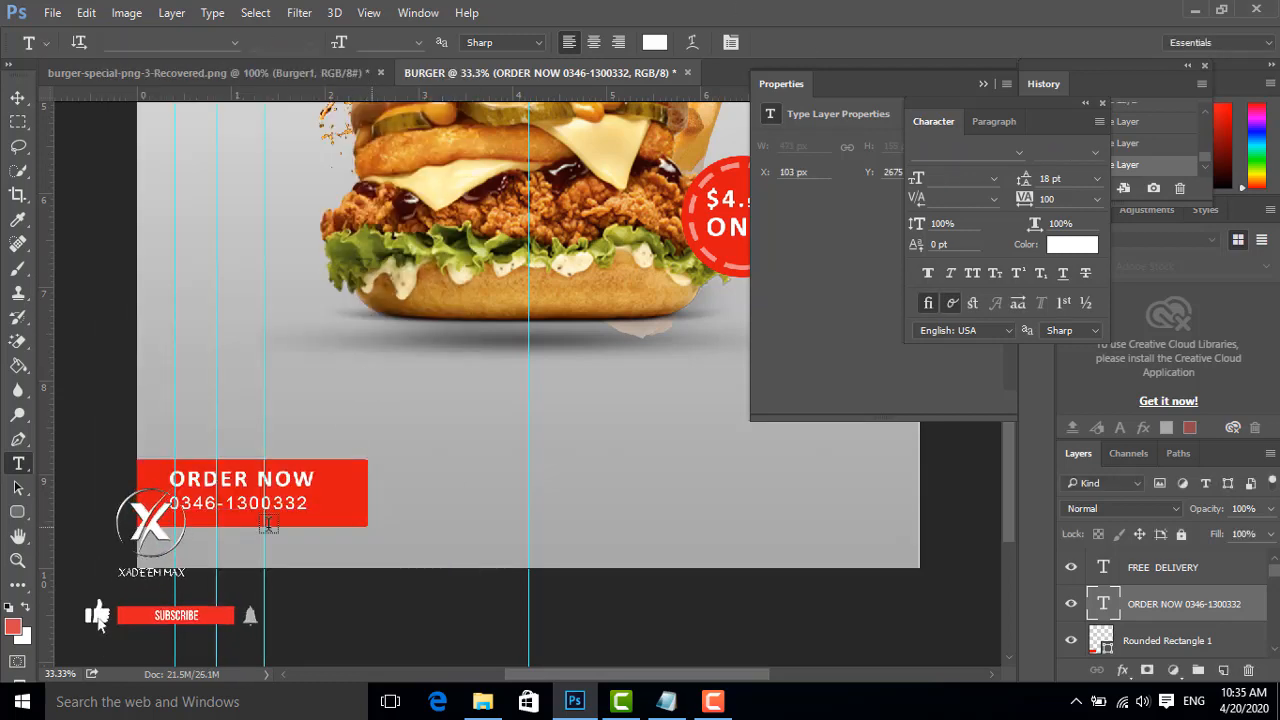
# - Enlarge the ORDER NOW text block slightly and shift it a little to the right within the red rectangle
pyautogui.click(20, 100)
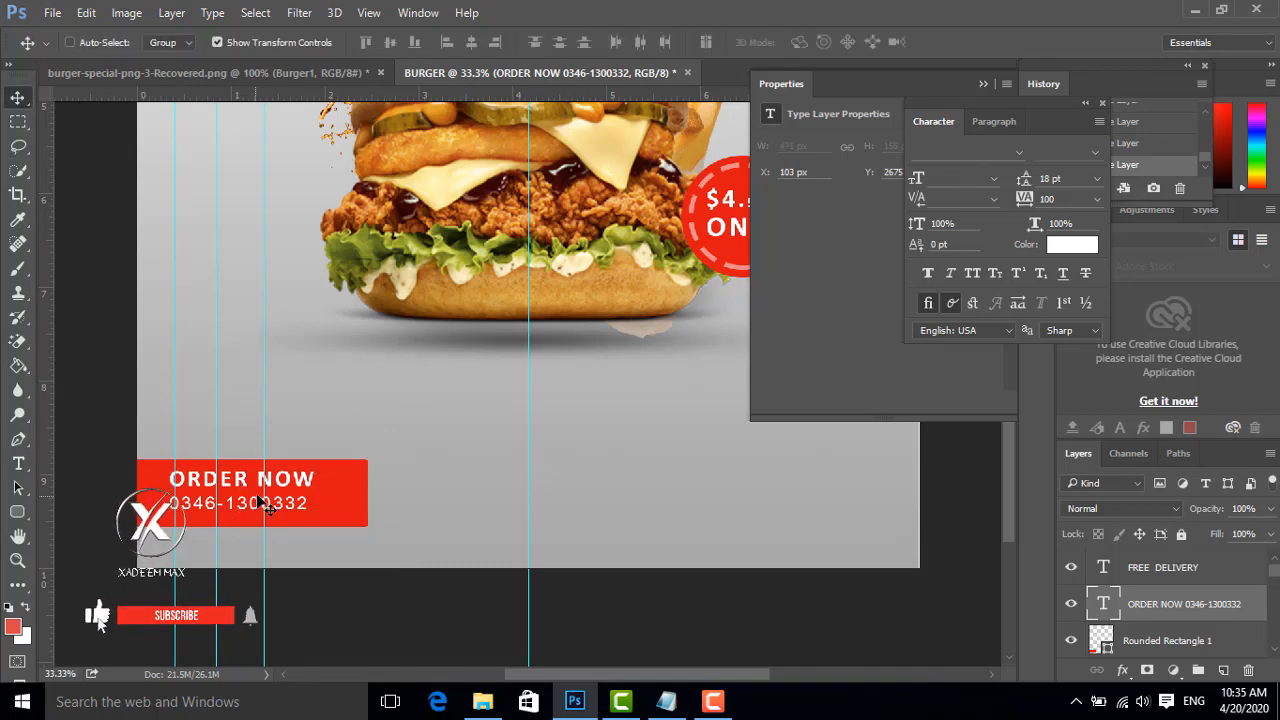
pyautogui.moveTo(263, 500); pyautogui.dragTo(301, 497)
pyautogui.click(816, 42)
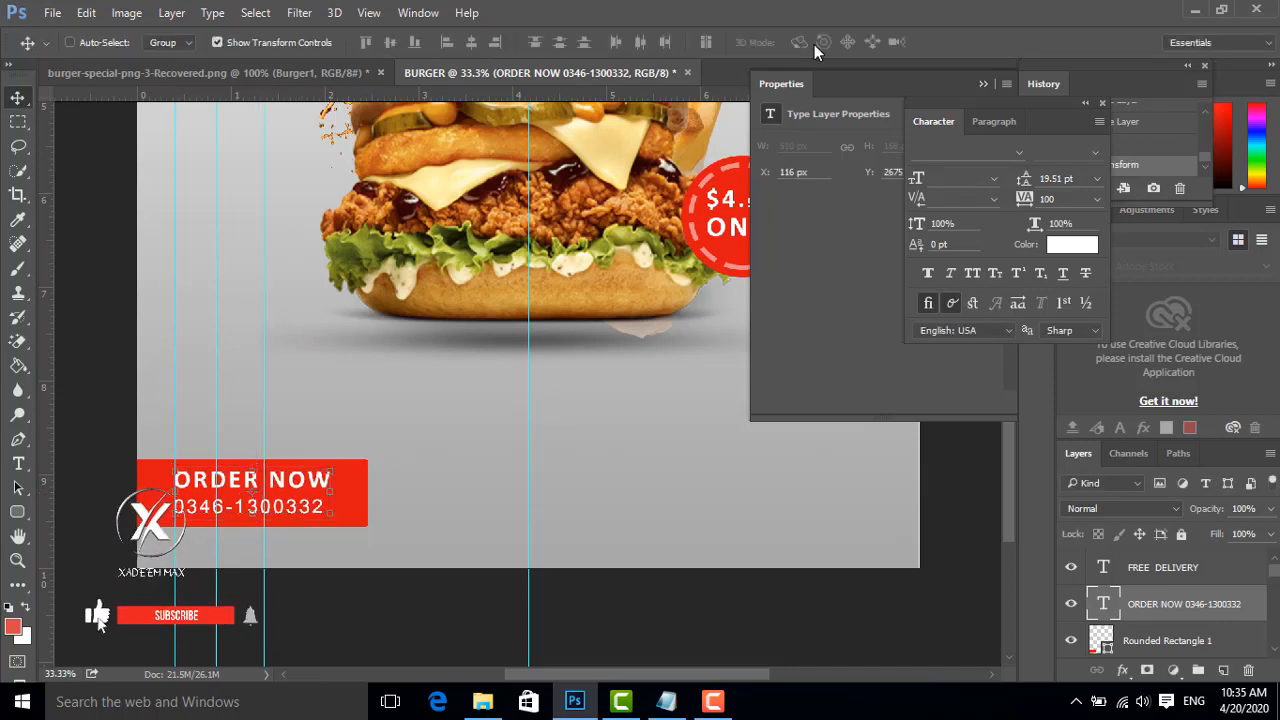
# - Switch to Notepad and copy the line "FREE DRINK & FRIES NO WATING DOOR OPENS AT 9 PM"
pyautogui.scroll(1, 728, 505)
pyautogui.scroll(3, 728, 505)
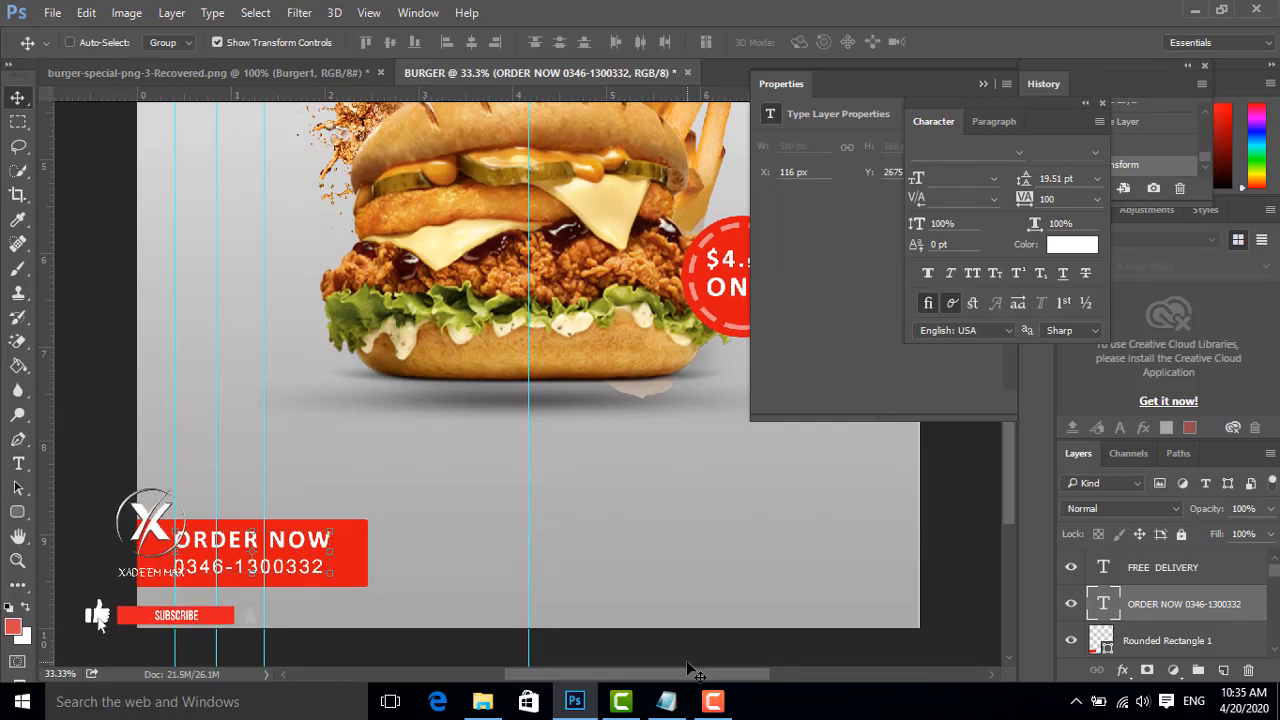
pyautogui.click(666, 701)
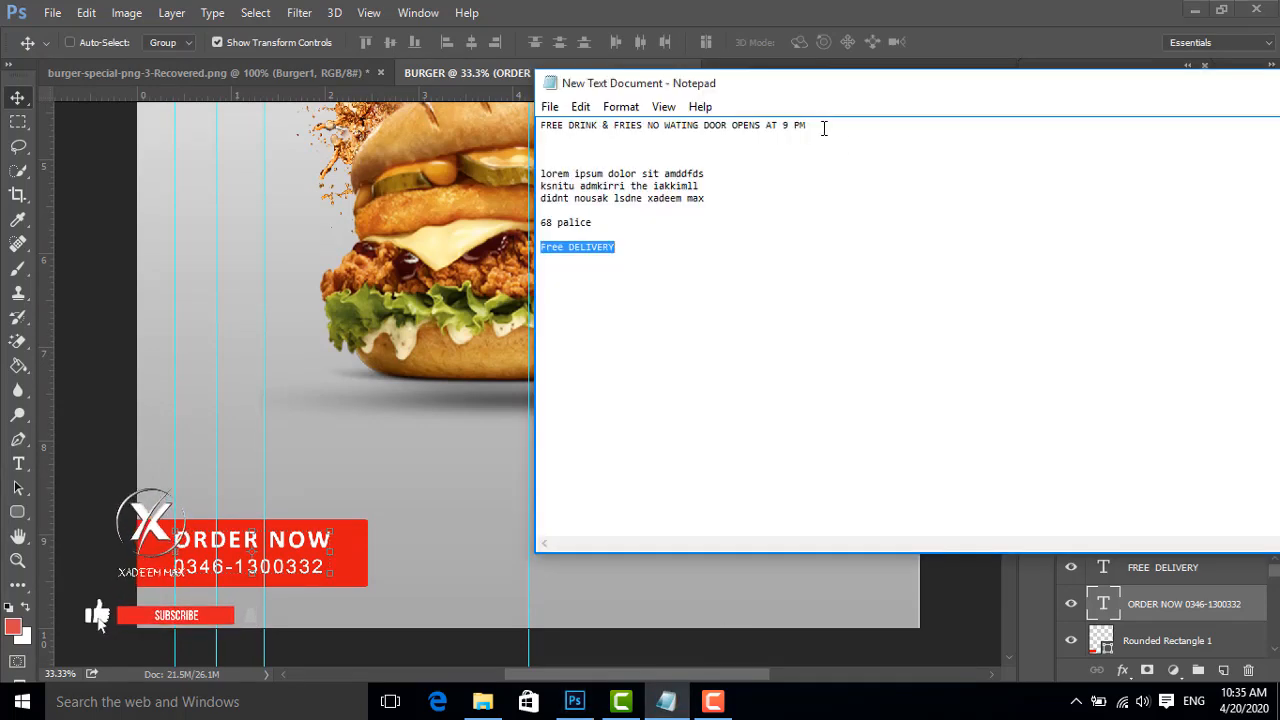
pyautogui.moveTo(823, 128); pyautogui.dragTo(506, 124)
pyautogui.hotkey('ctrl', 'c')
# - Back in Photoshop, paste the copied line as new text below the burger and centre it on the vertical middle guide
pyautogui.click(334, 376)
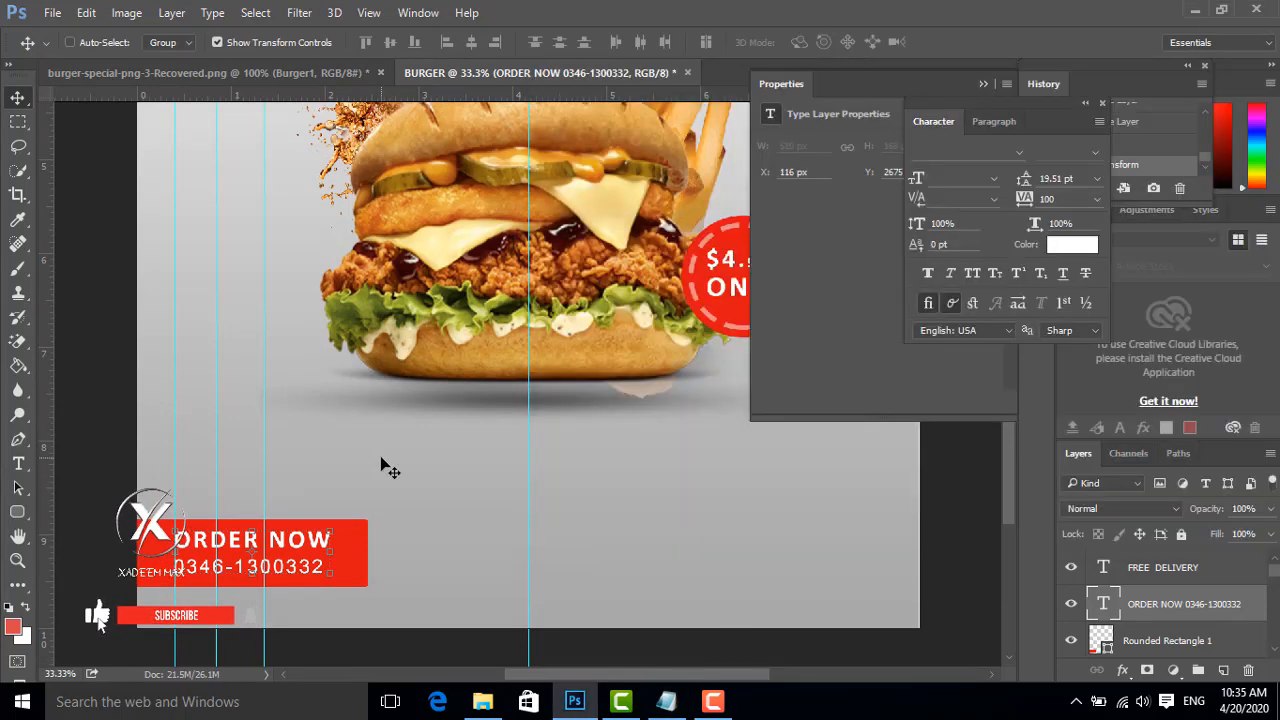
pyautogui.click(18, 463)
pyautogui.click(357, 467)
pyautogui.hotkey('ctrl', 'v')
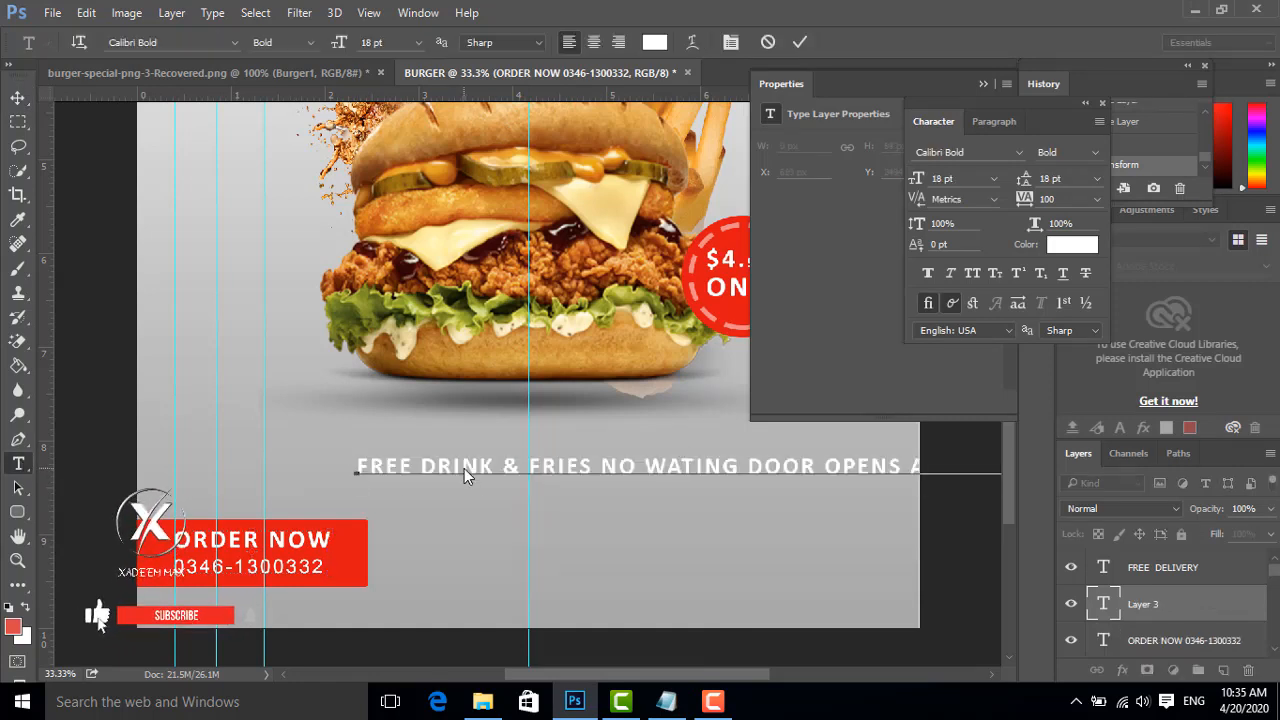
pyautogui.click(18, 97)
pyautogui.moveTo(722, 475); pyautogui.dragTo(568, 470)
# - Recolor the FREE DRINK & FRIES line to near-black #121212
pyautogui.click(18, 463)
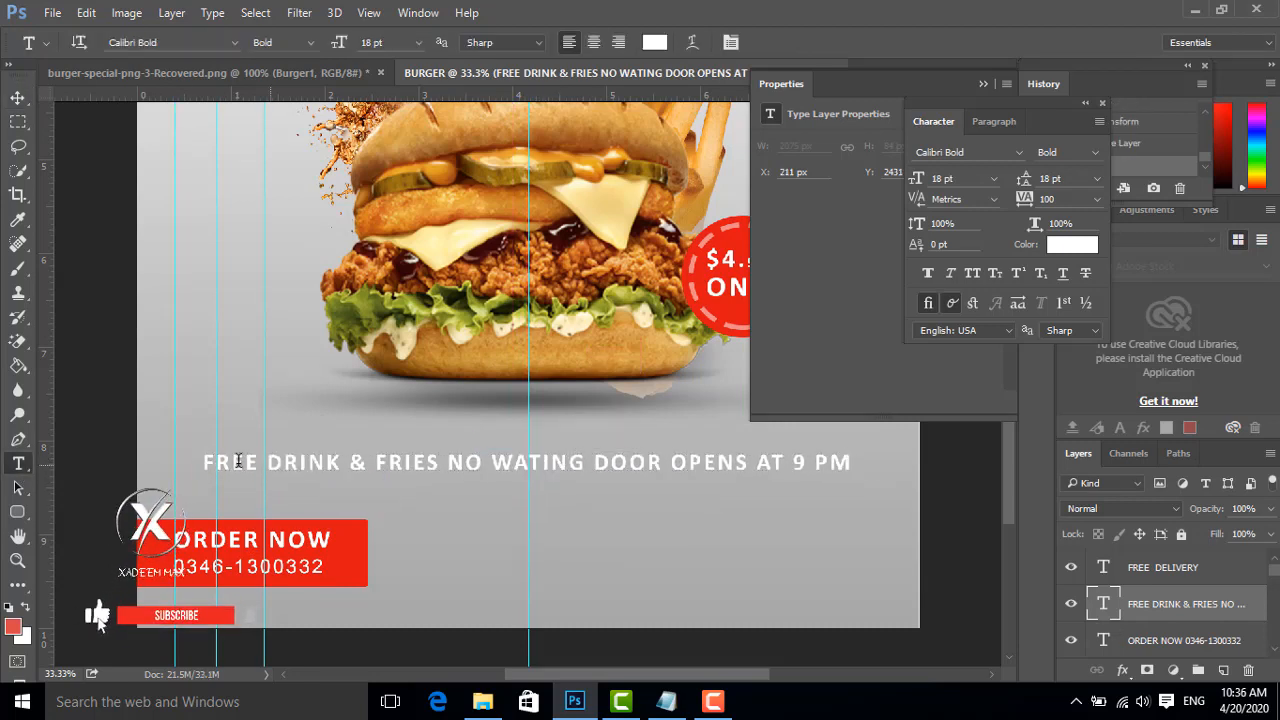
pyautogui.tripleClick(204, 462)
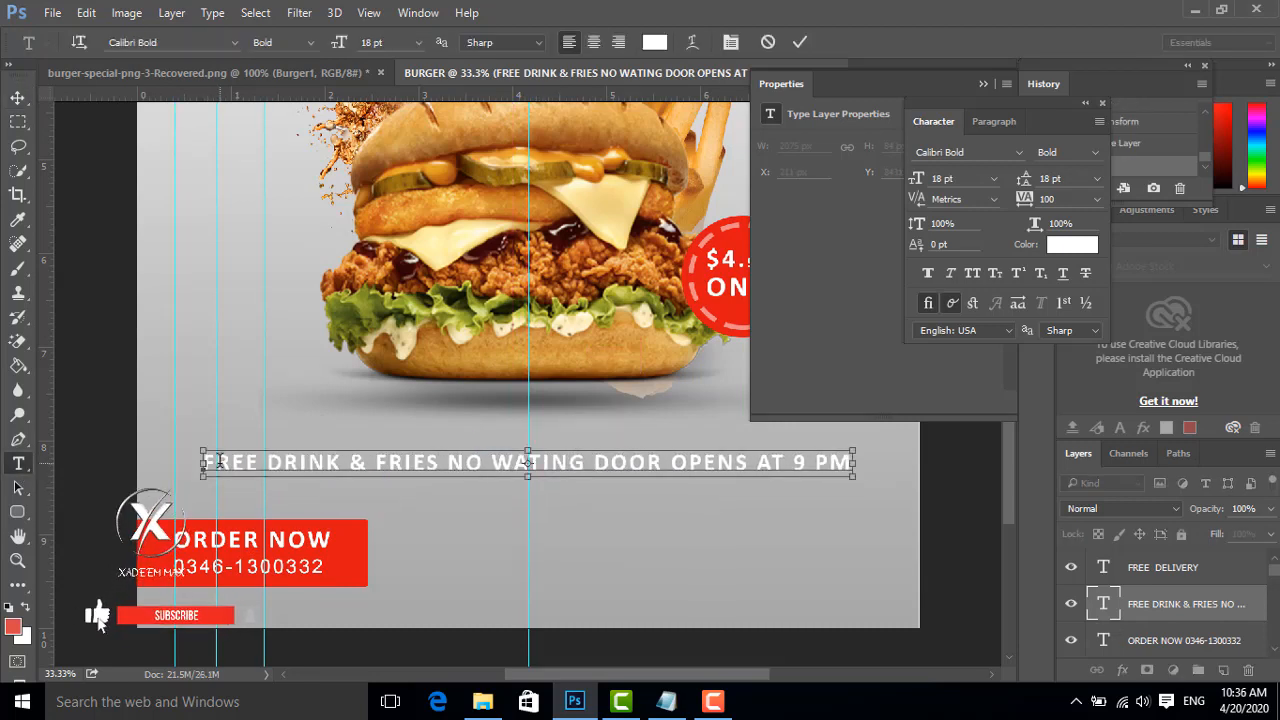
pyautogui.click(13, 628)
pyautogui.moveTo(722, 463); pyautogui.dragTo(700, 491)
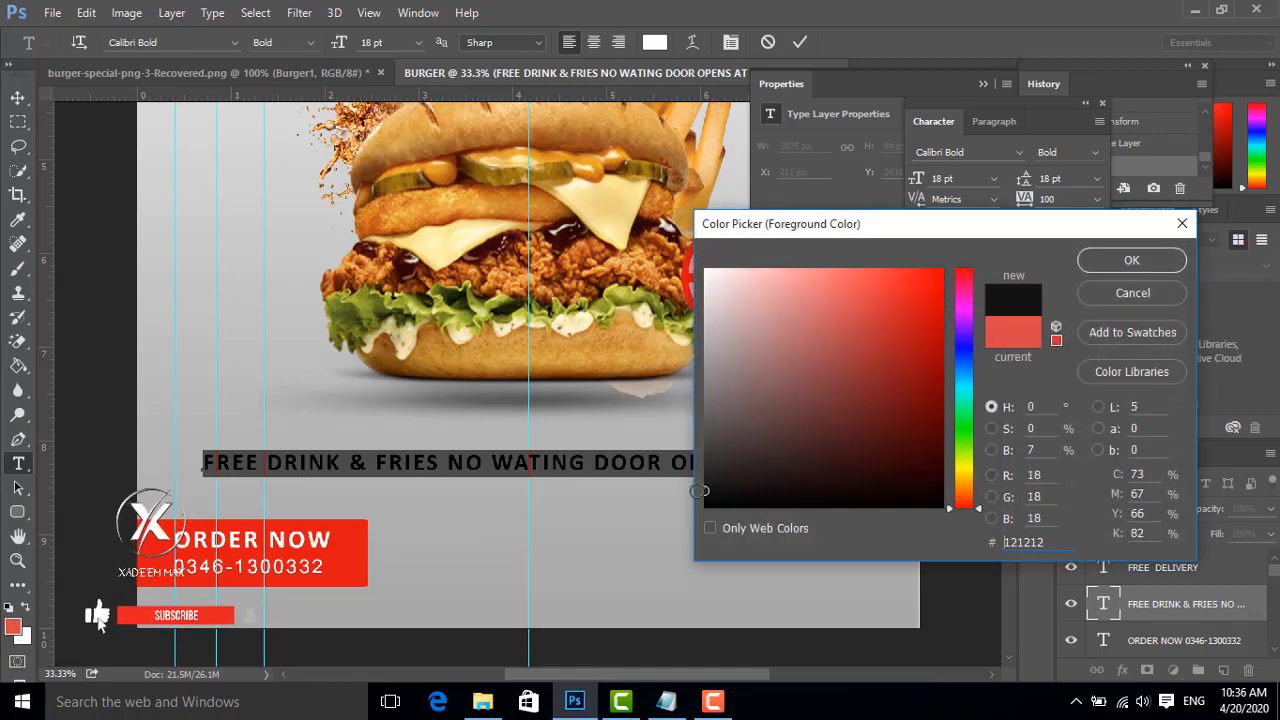
pyautogui.click(1131, 260)
pyautogui.click(800, 42)
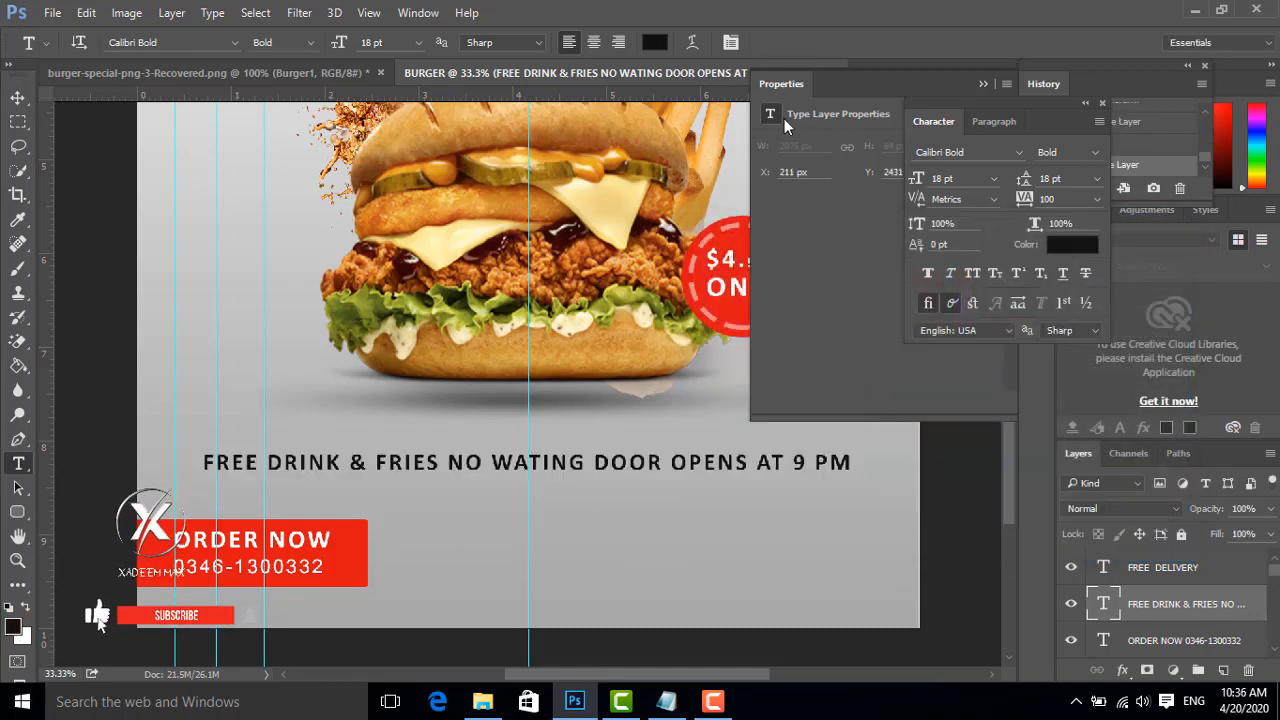
# - Shift the FREE DRINK & FRIES line slightly left below the burger, to X 171 px
pyautogui.hotkey('ctrl', '-')
pyautogui.hotkey('ctrl', '-')
pyautogui.hotkey('ctrl', '-')
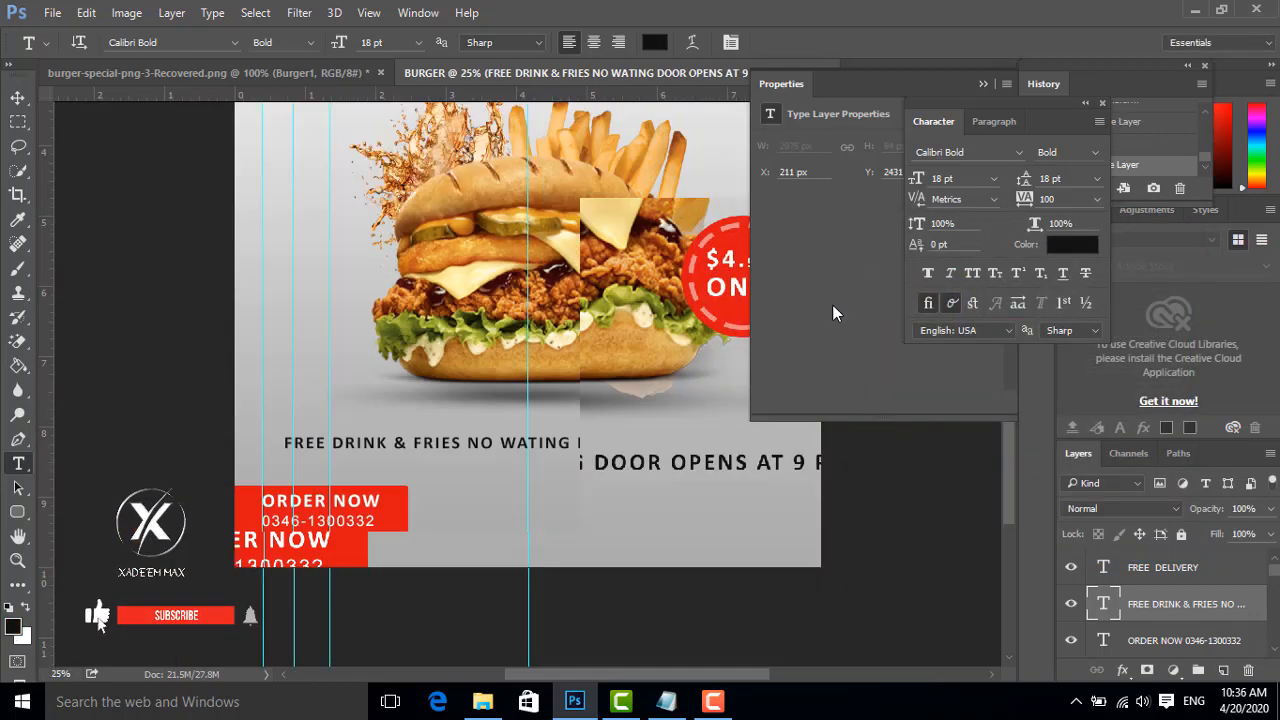
pyautogui.hotkey('ctrl', '+')
pyautogui.hotkey('ctrl', '+')
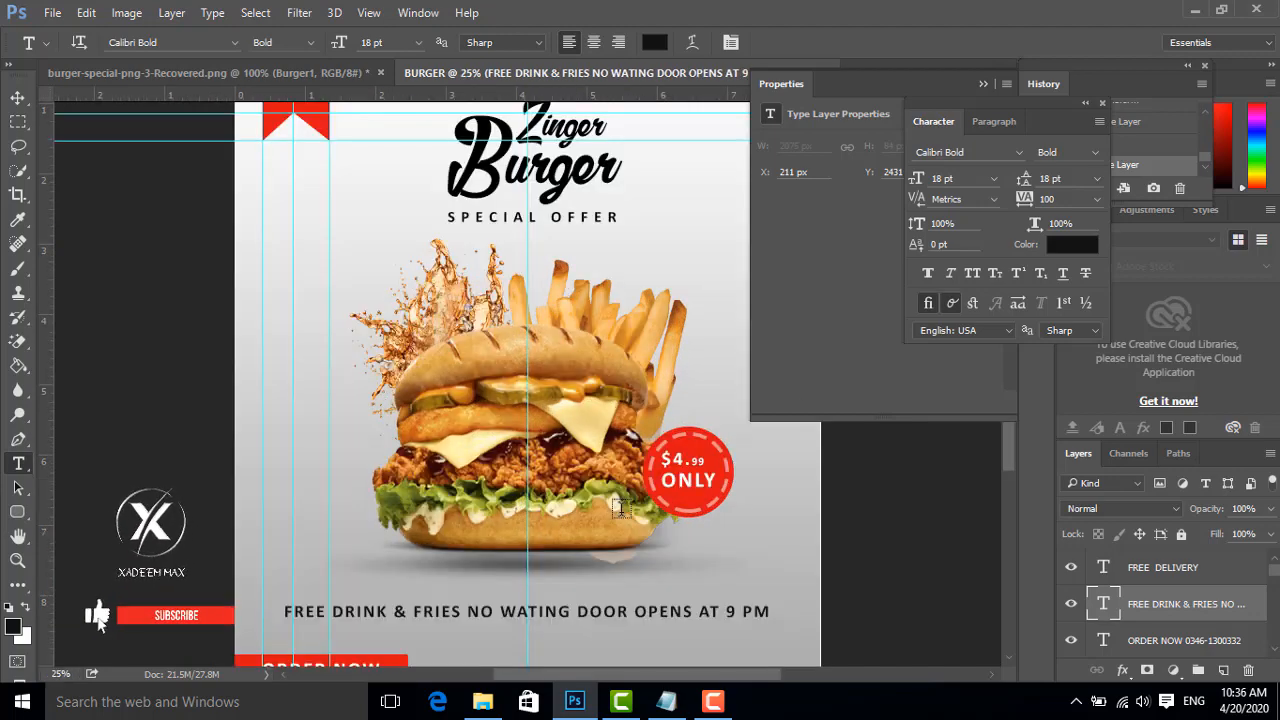
pyautogui.scroll(-2, 450, 380)
pyautogui.click(23, 106)
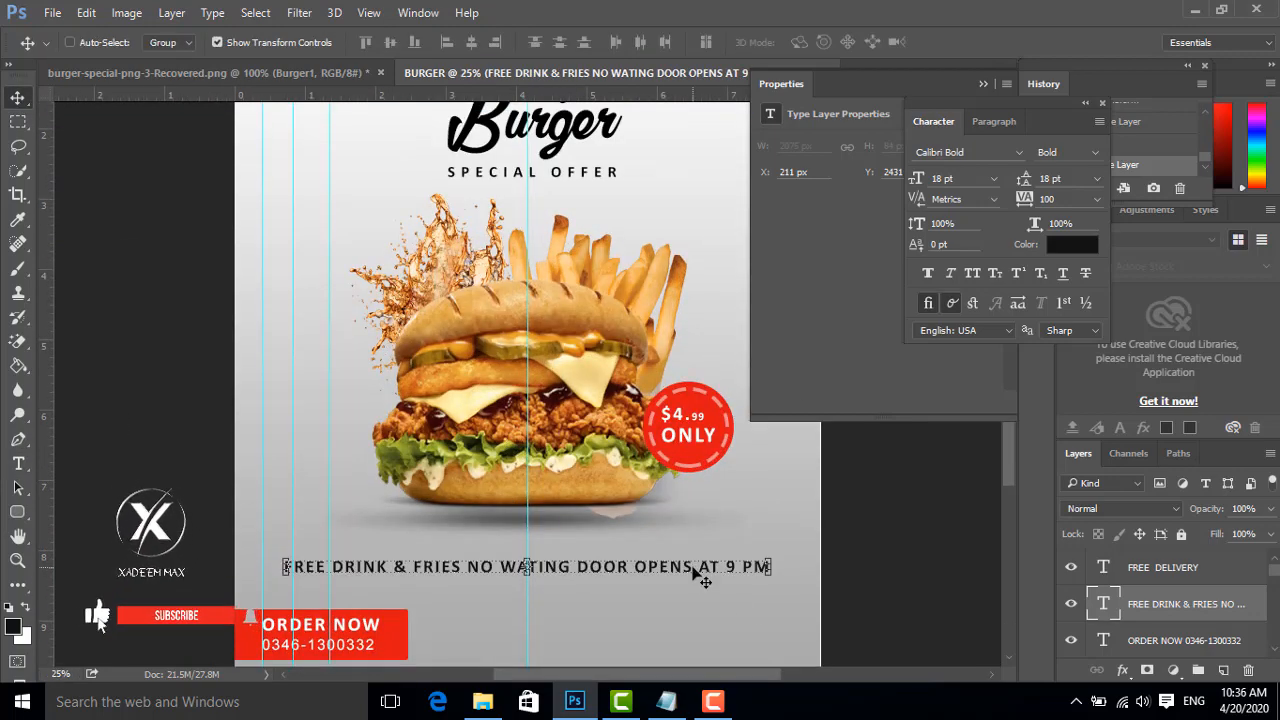
pyautogui.moveTo(697, 577); pyautogui.dragTo(687, 567)
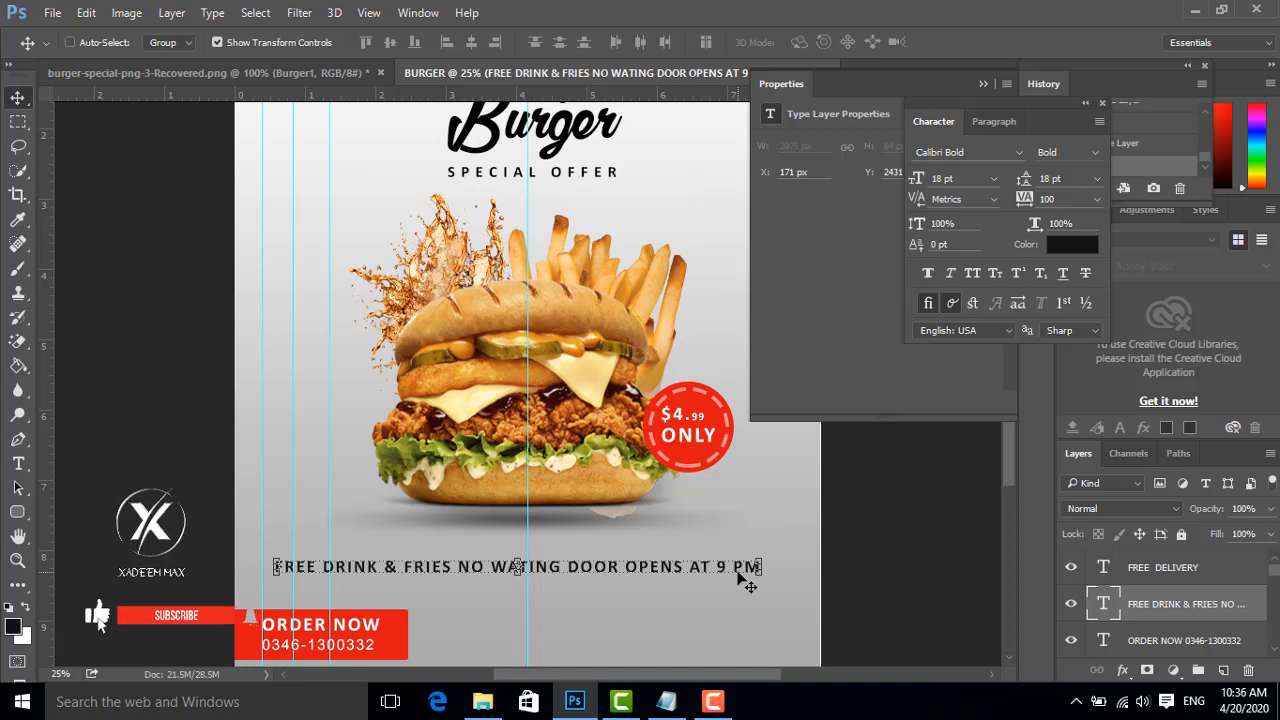
# - Place a horizontal guide along the bottom edge of the red ORDER NOW rectangle
pyautogui.scroll(-2, 700, 595)
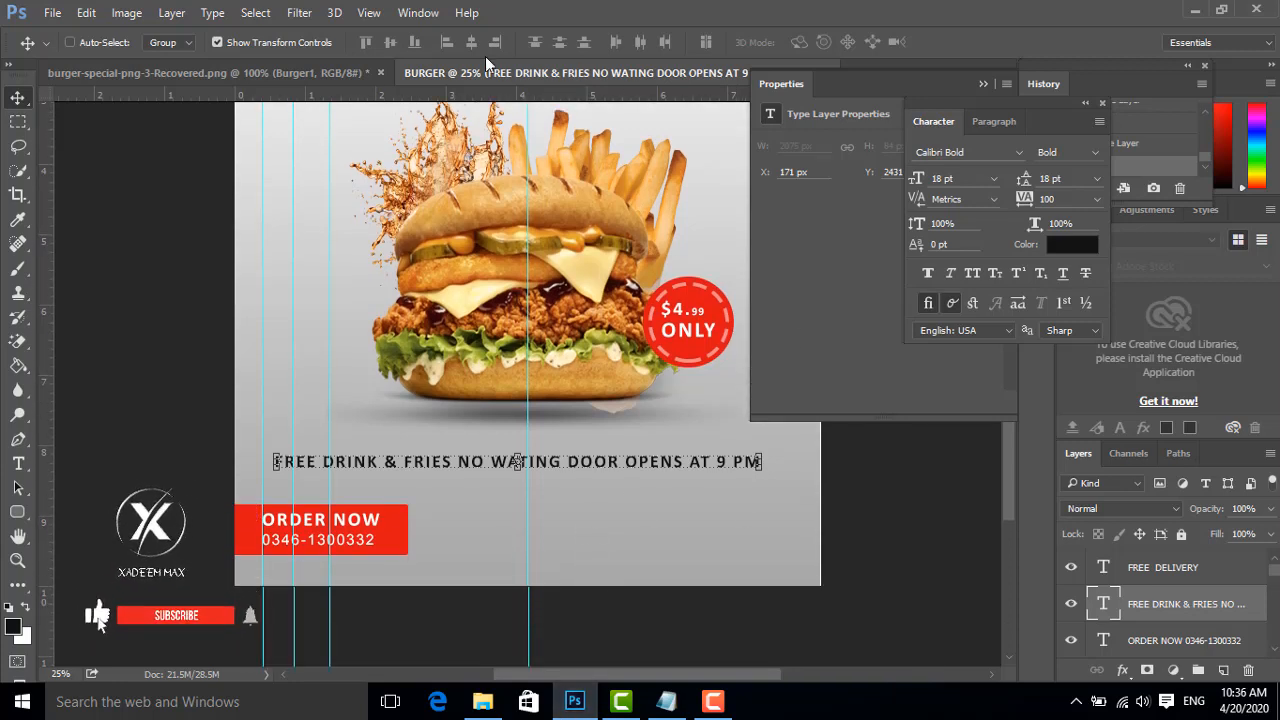
pyautogui.moveTo(493, 97); pyautogui.dragTo(497, 555)
# - Copy the three-line lorem ipsum text from Notepad into a new text box about 767 × 178 px beside the red rectangle
pyautogui.click(666, 701)
pyautogui.moveTo(710, 199); pyautogui.dragTo(543, 172)
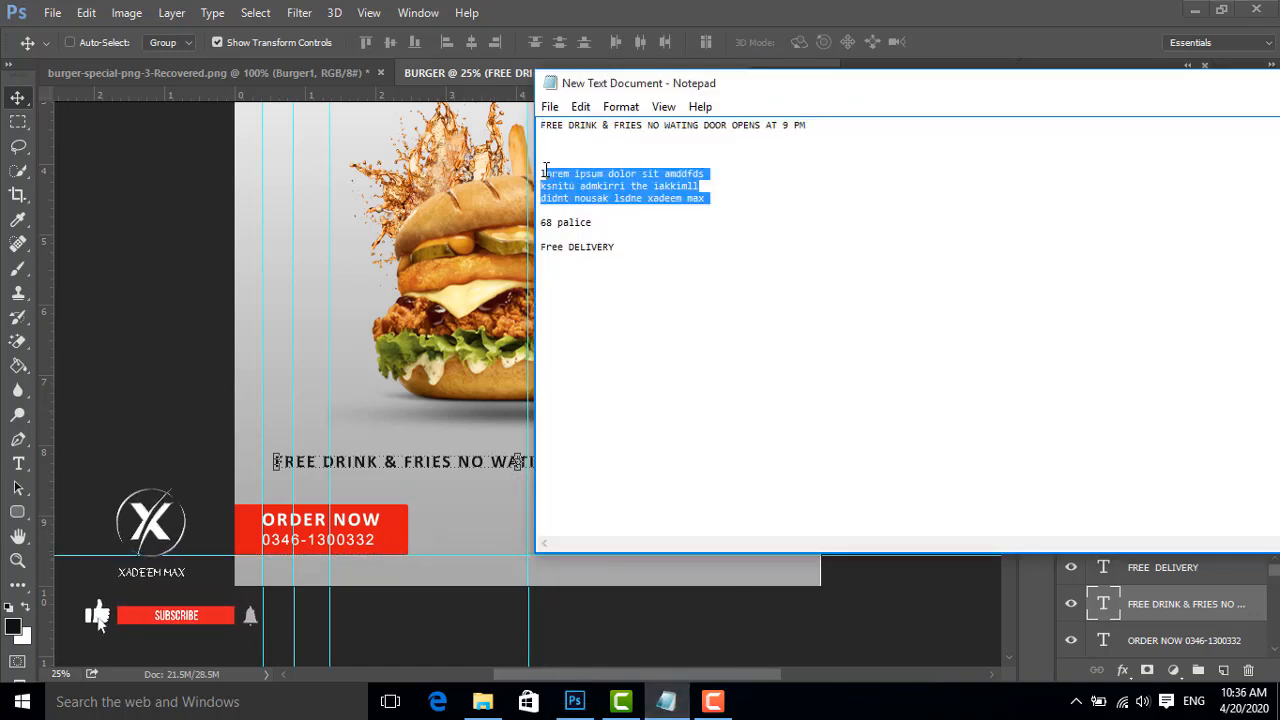
pyautogui.click(410, 450)
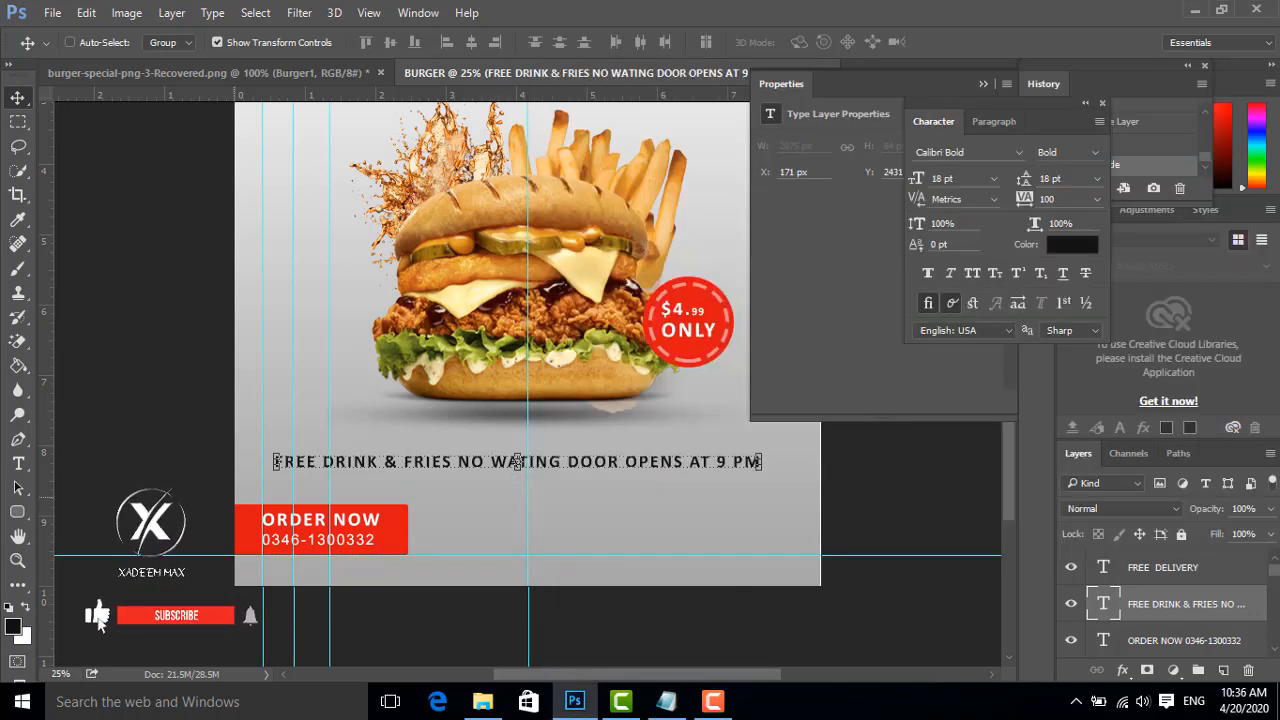
pyautogui.press('t')
pyautogui.moveTo(426, 510); pyautogui.dragTo(605, 554)
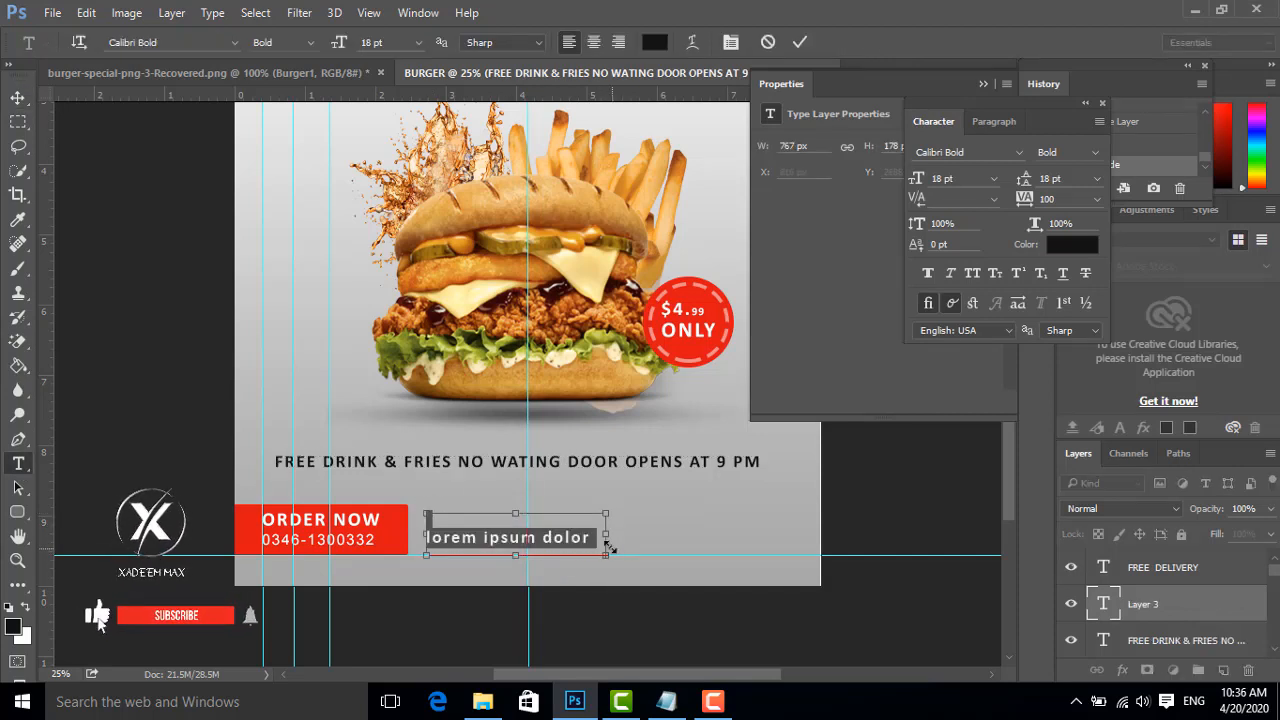
# - Set the lorem ipsum text's font size and line spacing to 6 pt
pyautogui.click(993, 184)
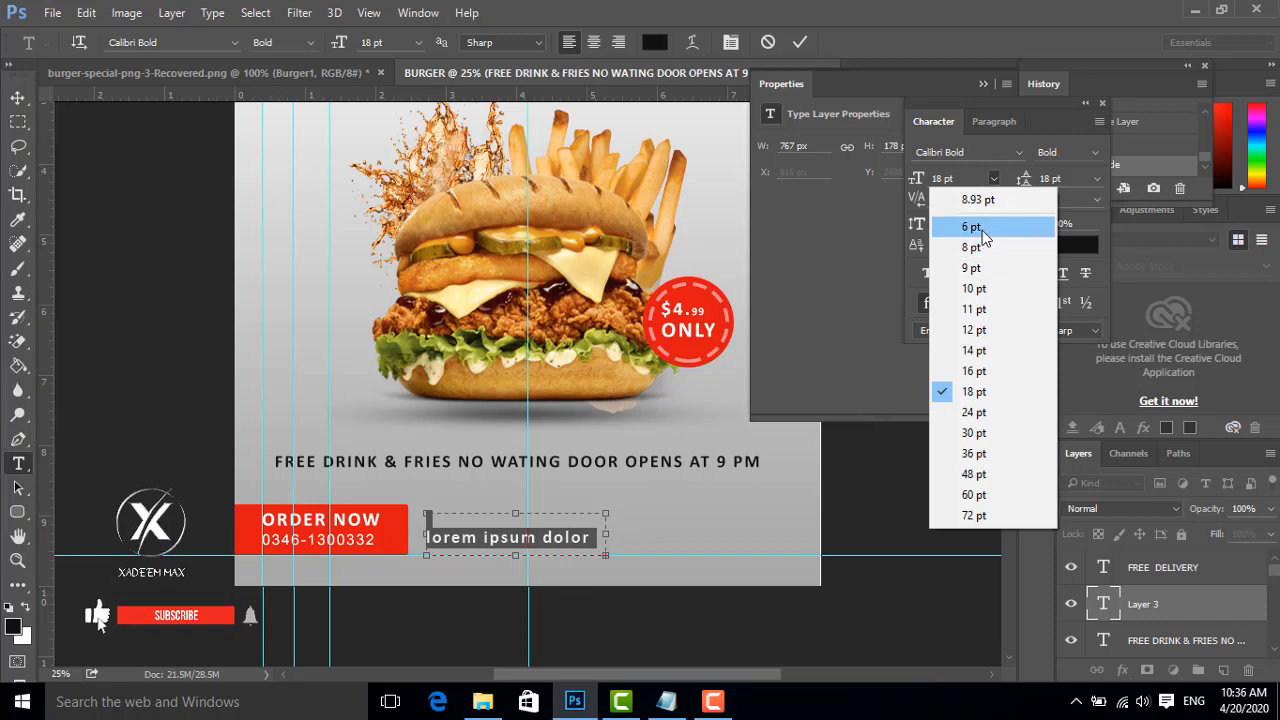
pyautogui.click(970, 205)
pyautogui.click(1088, 176)
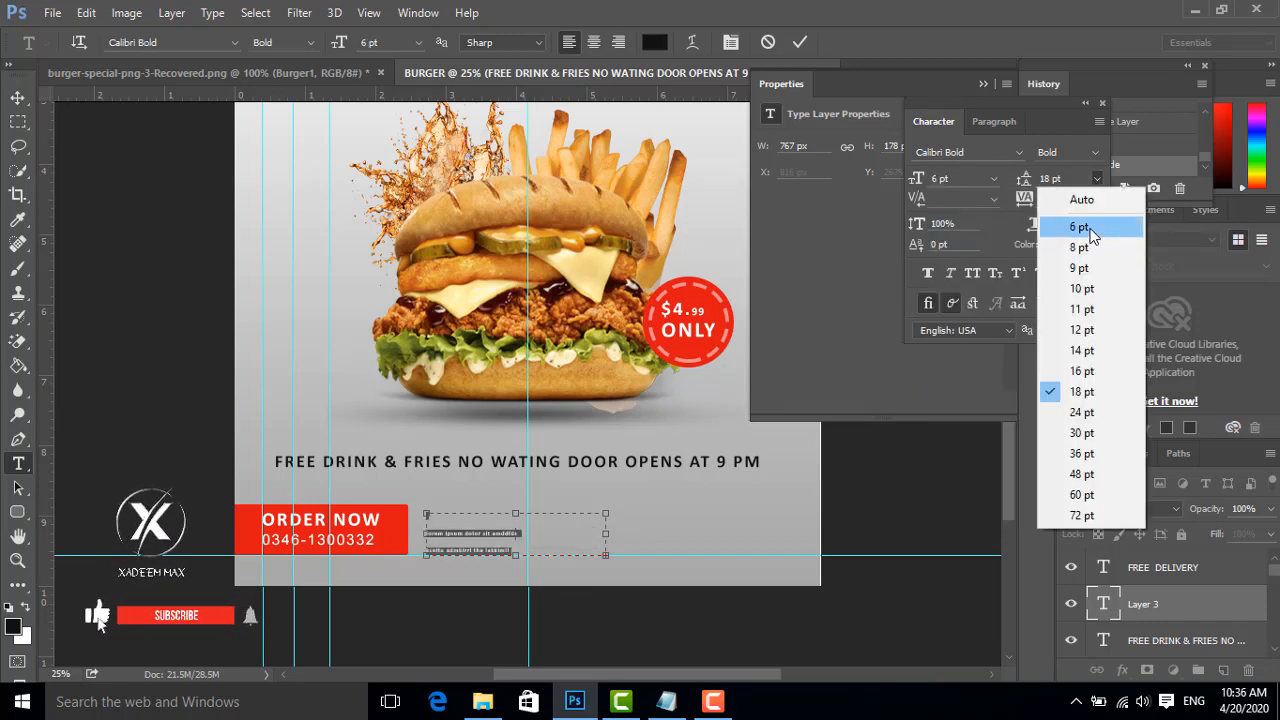
pyautogui.click(1088, 222)
# - Set the lorem ipsum text's font size and line spacing to 11 pt and commit the text
pyautogui.click(993, 178)
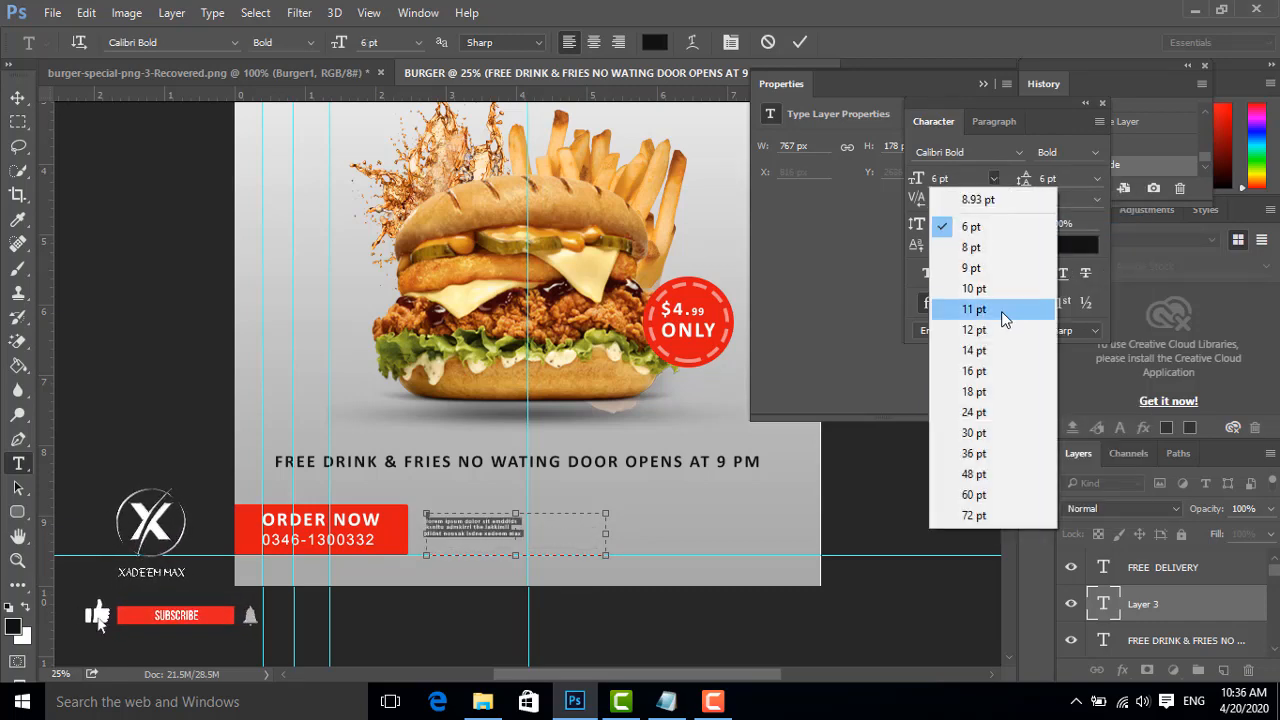
pyautogui.click(1001, 312)
pyautogui.click(1097, 178)
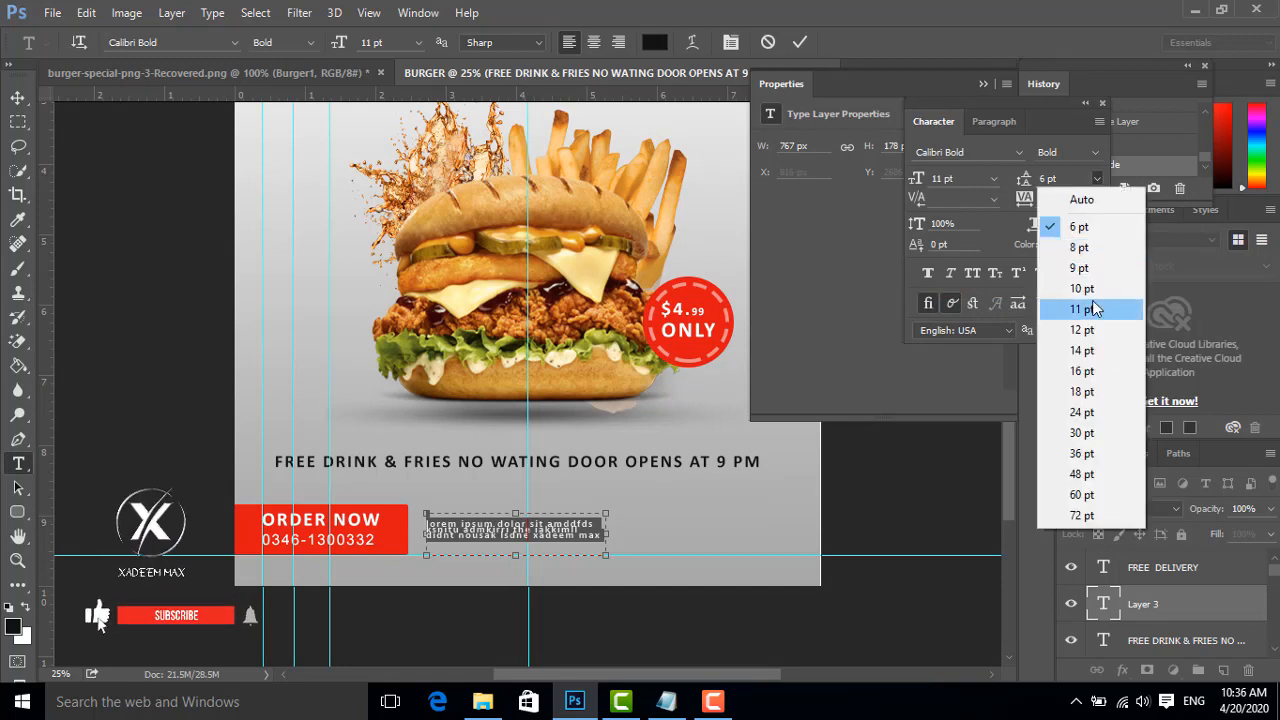
pyautogui.click(1088, 303)
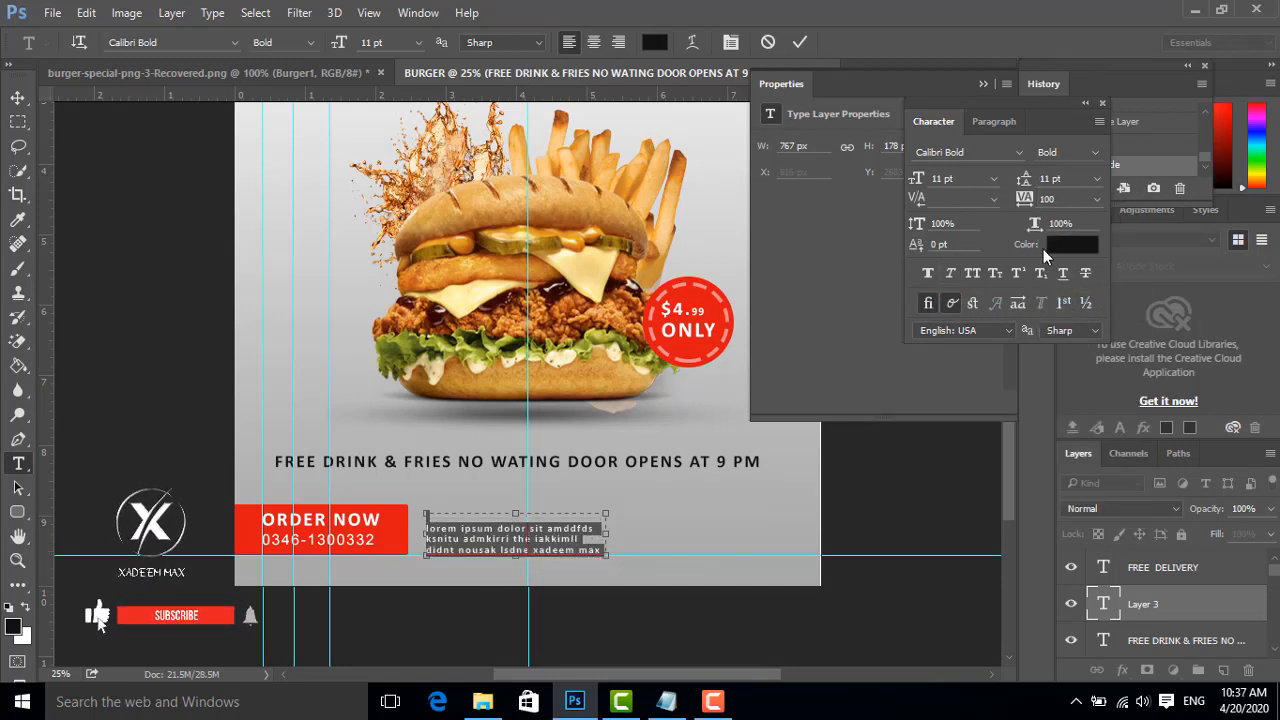
pyautogui.click(800, 42)
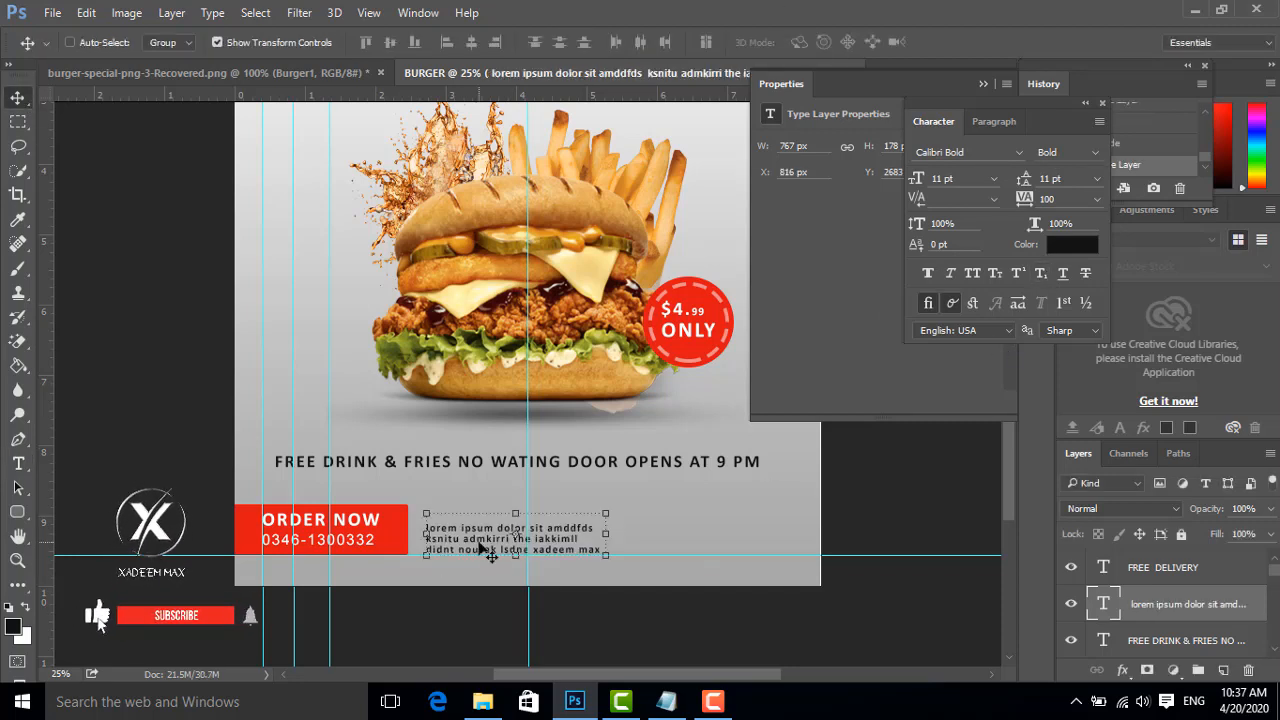
# - Fully justify the lorem ipsum text with a 3.95 pt right indent and -1.3 pt space after, and commit it
pyautogui.moveTo(597, 551); pyautogui.dragTo(420, 520)
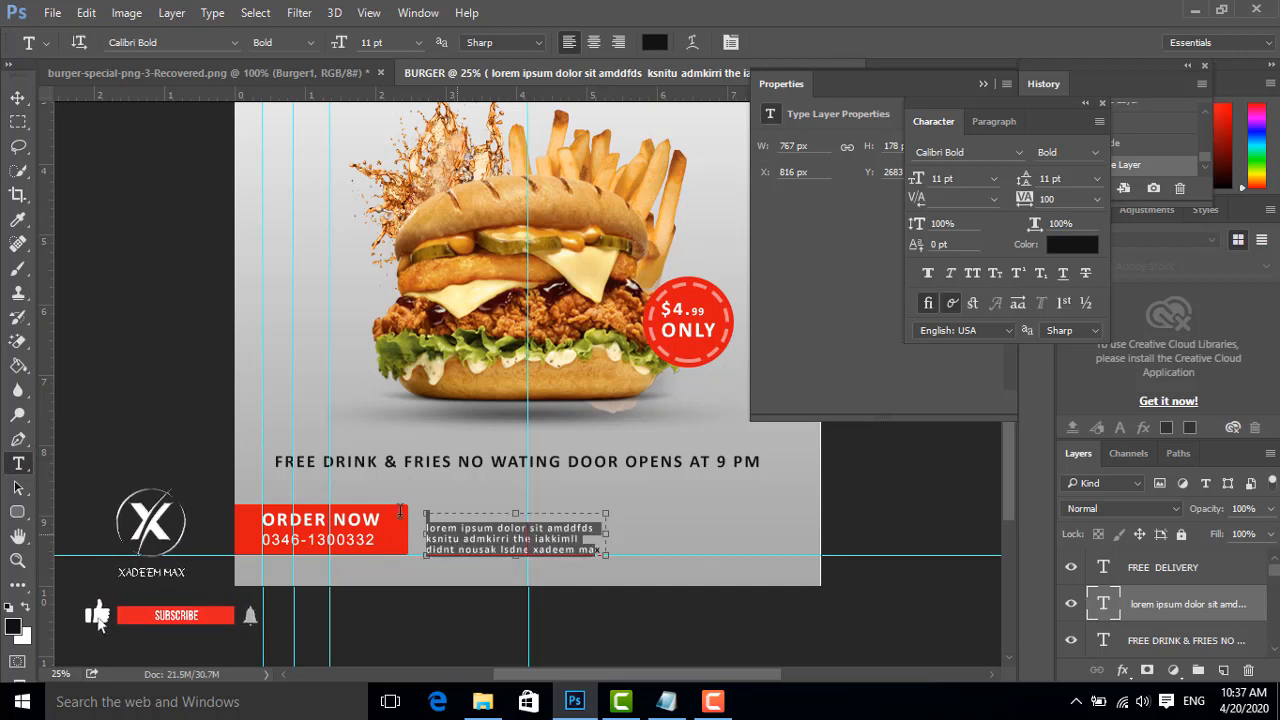
pyautogui.click(994, 121)
pyautogui.click(1081, 156)
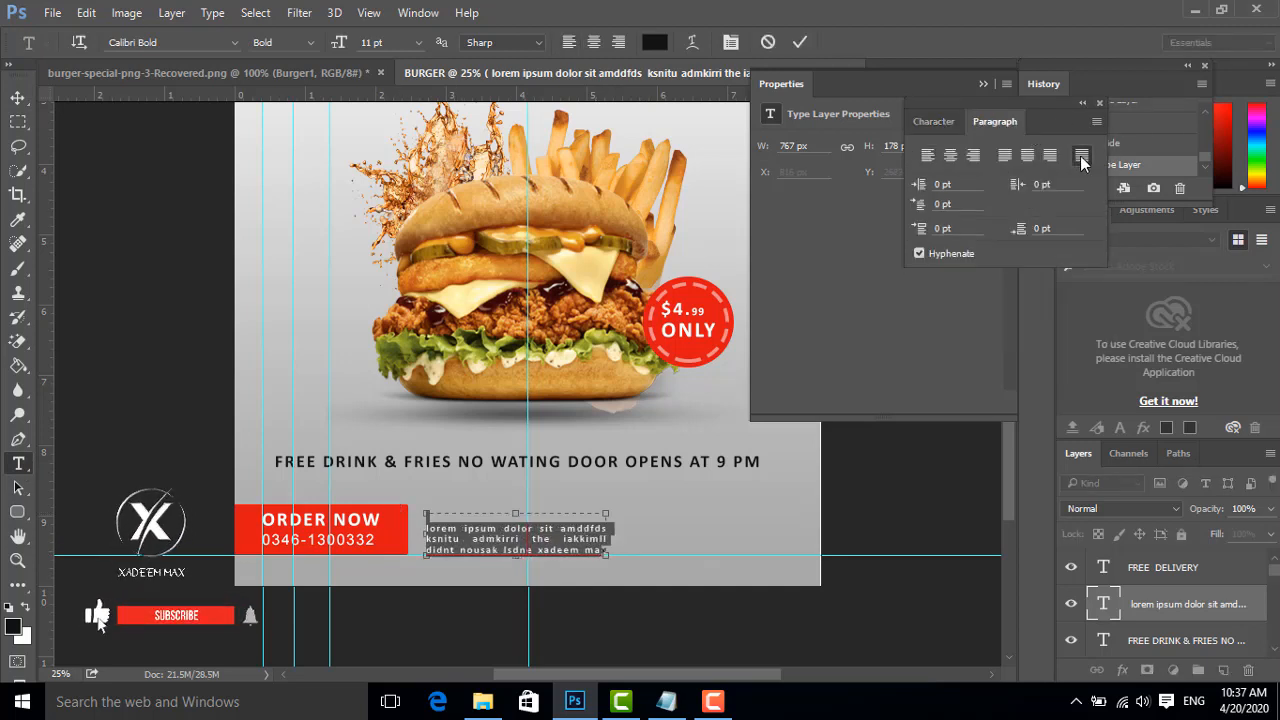
pyautogui.moveTo(1018, 192); pyautogui.dragTo(994, 240)
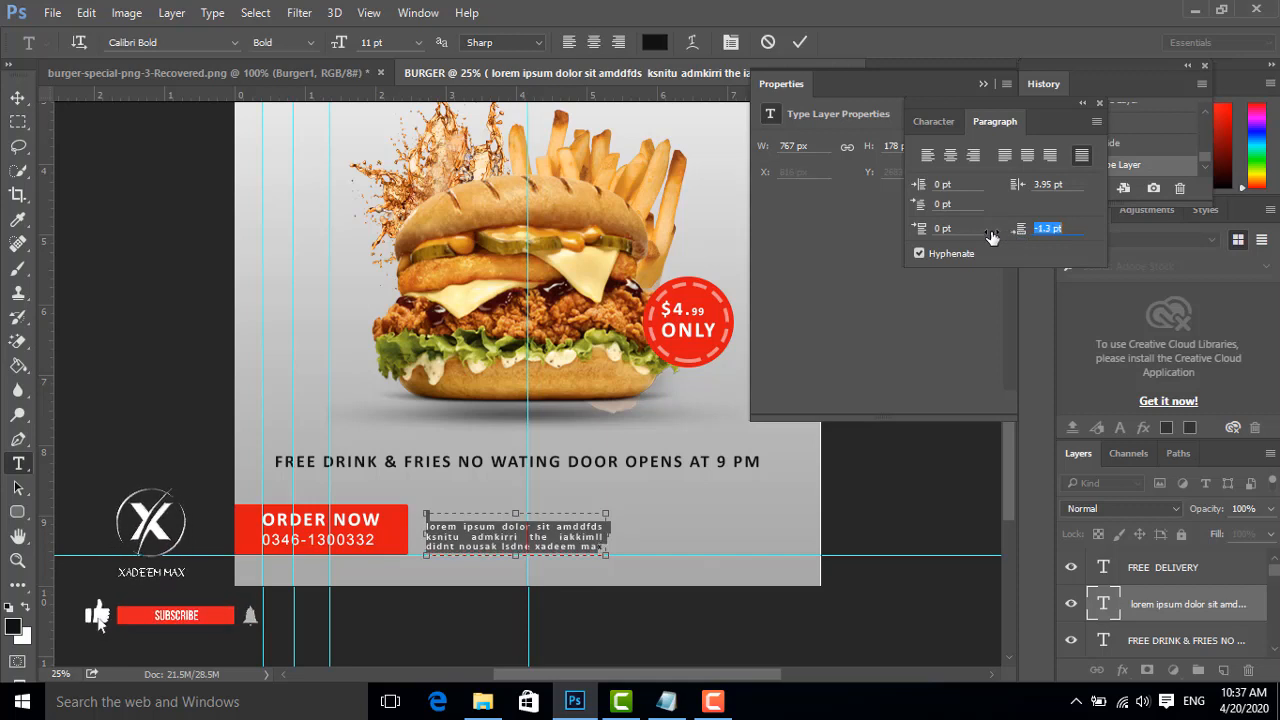
pyautogui.click(800, 42)
pyautogui.press('v')
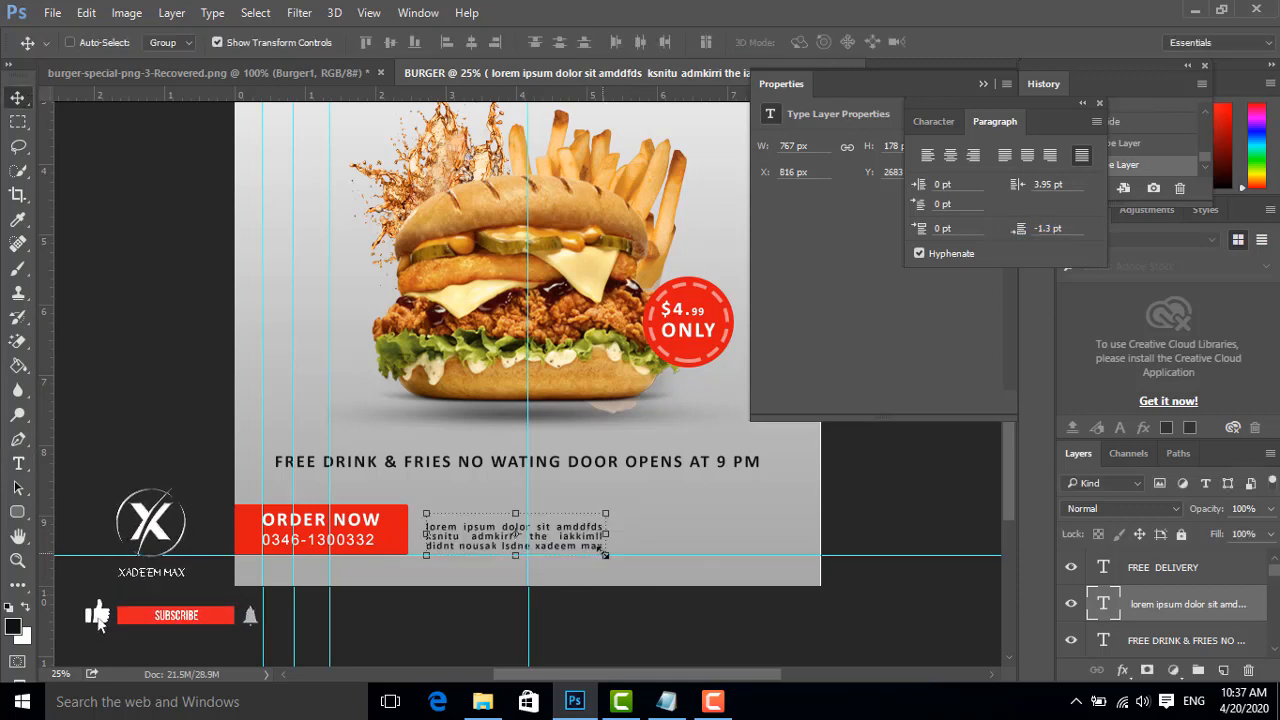
# - Scale the lorem ipsum text up to about 909 × 210 px and shift it up slightly beside the red rectangle
pyautogui.moveTo(605, 553); pyautogui.dragTo(641, 561)
pyautogui.moveTo(566, 547); pyautogui.dragTo(563, 535)
pyautogui.click(816, 45)
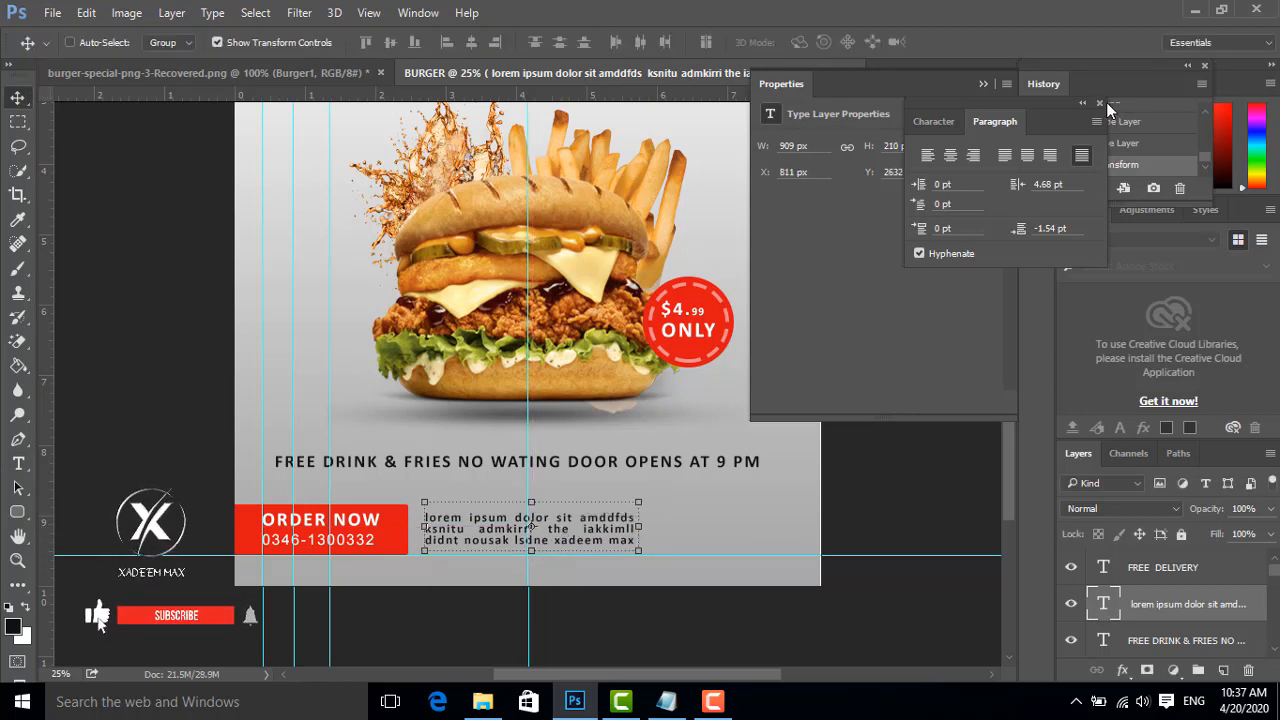
# - Narrow the lorem ipsum text slightly and move it down so its last line sits just above the horizontal guide
pyautogui.click(1081, 103)
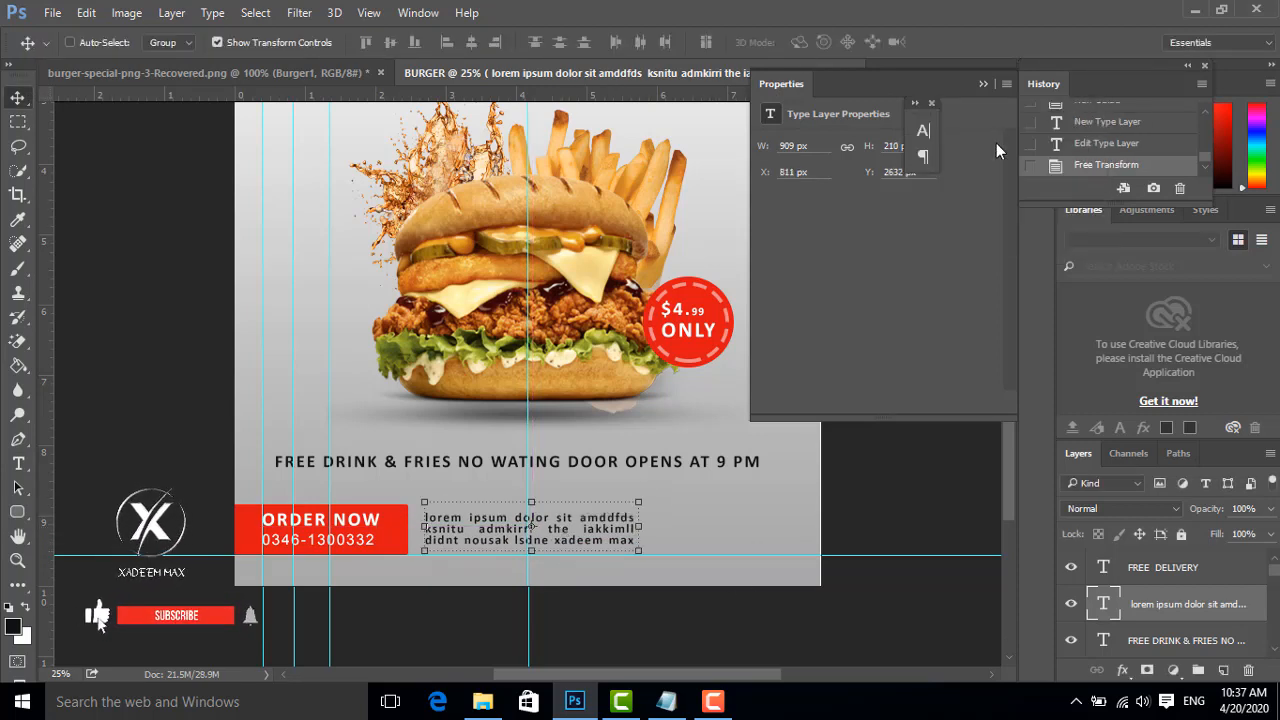
pyautogui.click(984, 85)
pyautogui.moveTo(640, 532); pyautogui.dragTo(621, 527)
pyautogui.click(808, 42)
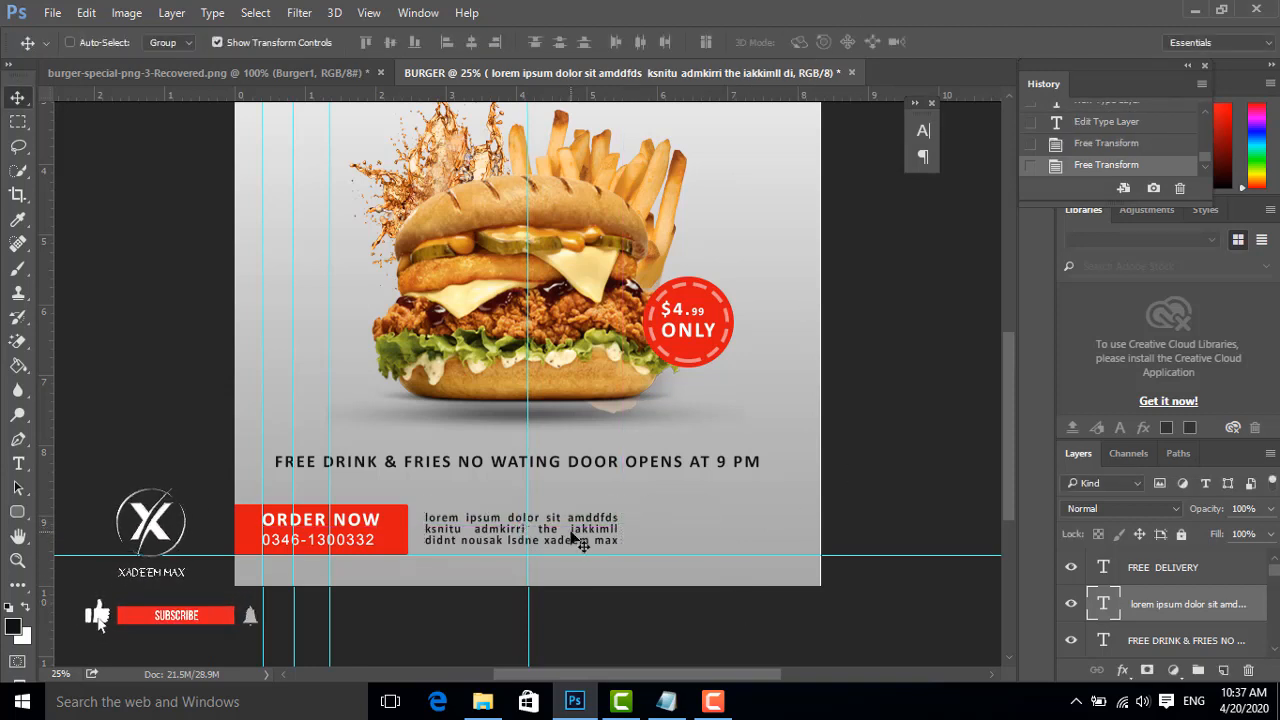
pyautogui.moveTo(573, 533); pyautogui.dragTo(572, 540)
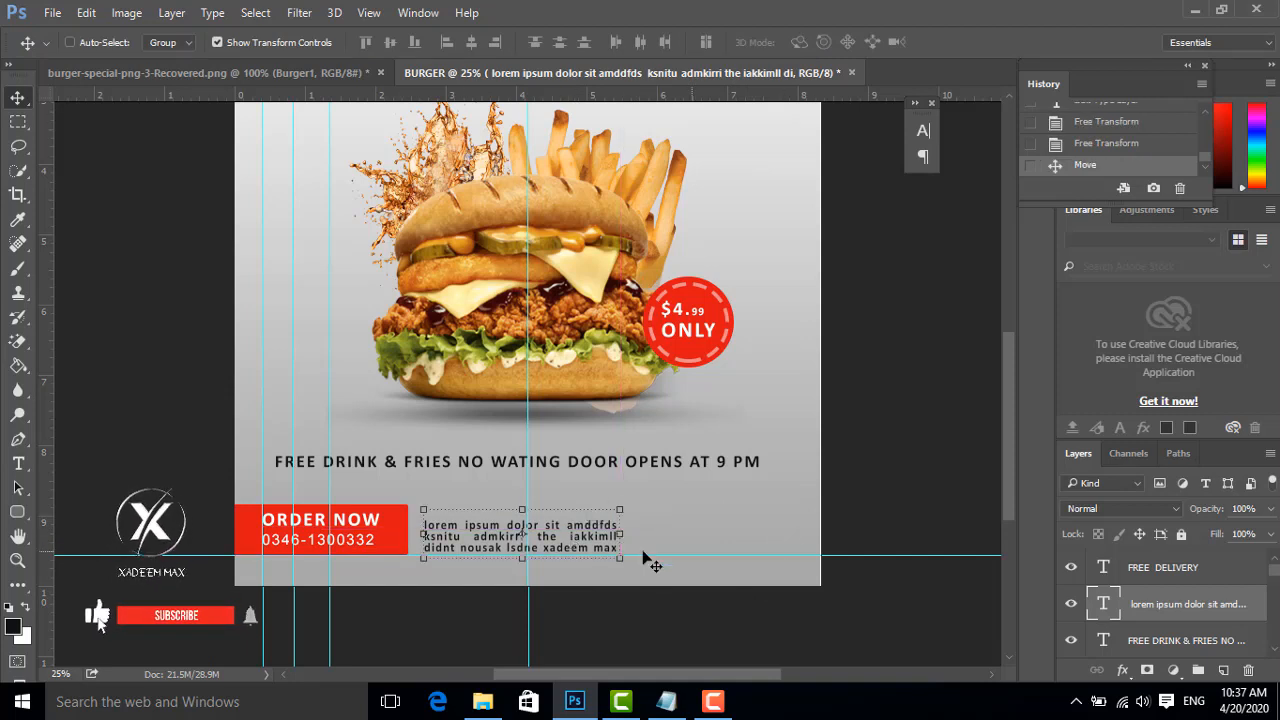
# - Remove the first letter of the lorem ipsum paragraph so that it starts with "orem ipsum", and commit the edit
pyautogui.click(18, 463)
pyautogui.click(430, 525)
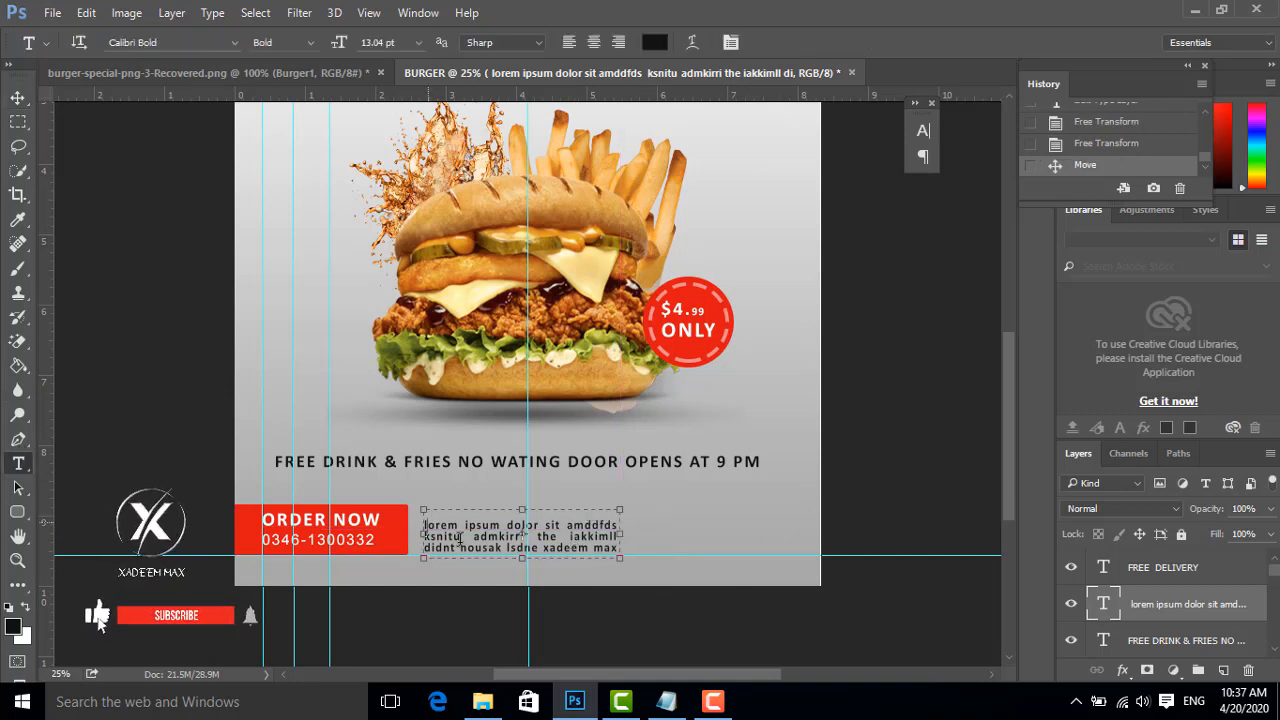
pyautogui.write('SDSDSDS')
pyautogui.press('BackSpace')
pyautogui.press('BackSpace')
pyautogui.press('BackSpace')
pyautogui.press('BackSpace')
pyautogui.press('BackSpace')
pyautogui.press('BackSpace')
pyautogui.press('BackSpace')
pyautogui.press('BackSpace')
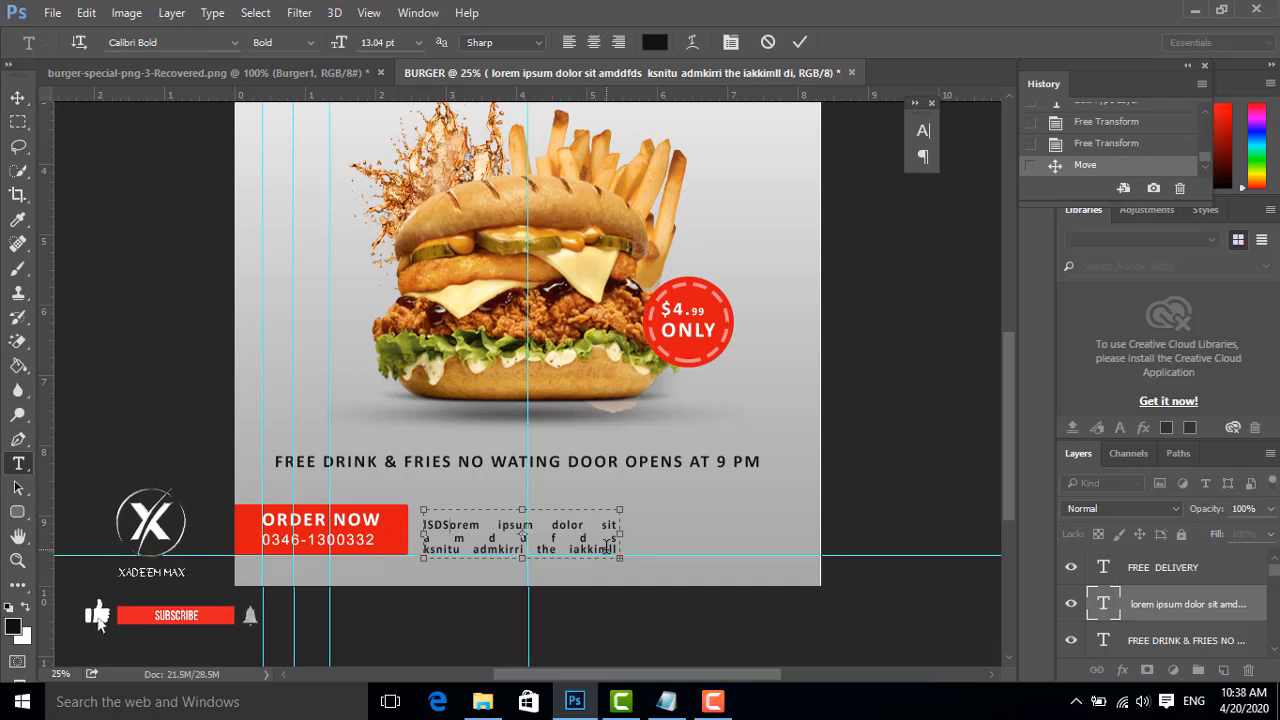
pyautogui.click(800, 42)
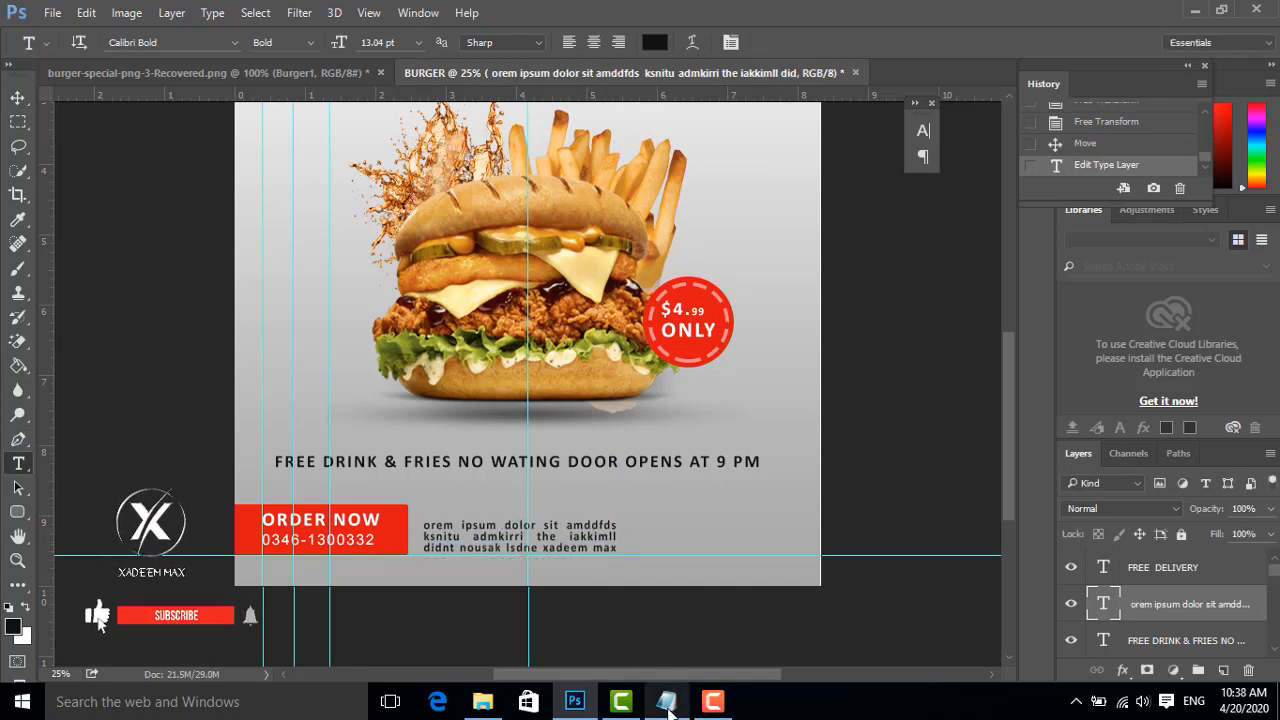
# - Place the qr_code_PNG3 image from the computer into the burger poster as an embedded smart object
pyautogui.click(1192, 12)
pyautogui.moveTo(175, 320); pyautogui.dragTo(668, 432)
pyautogui.click(636, 42)
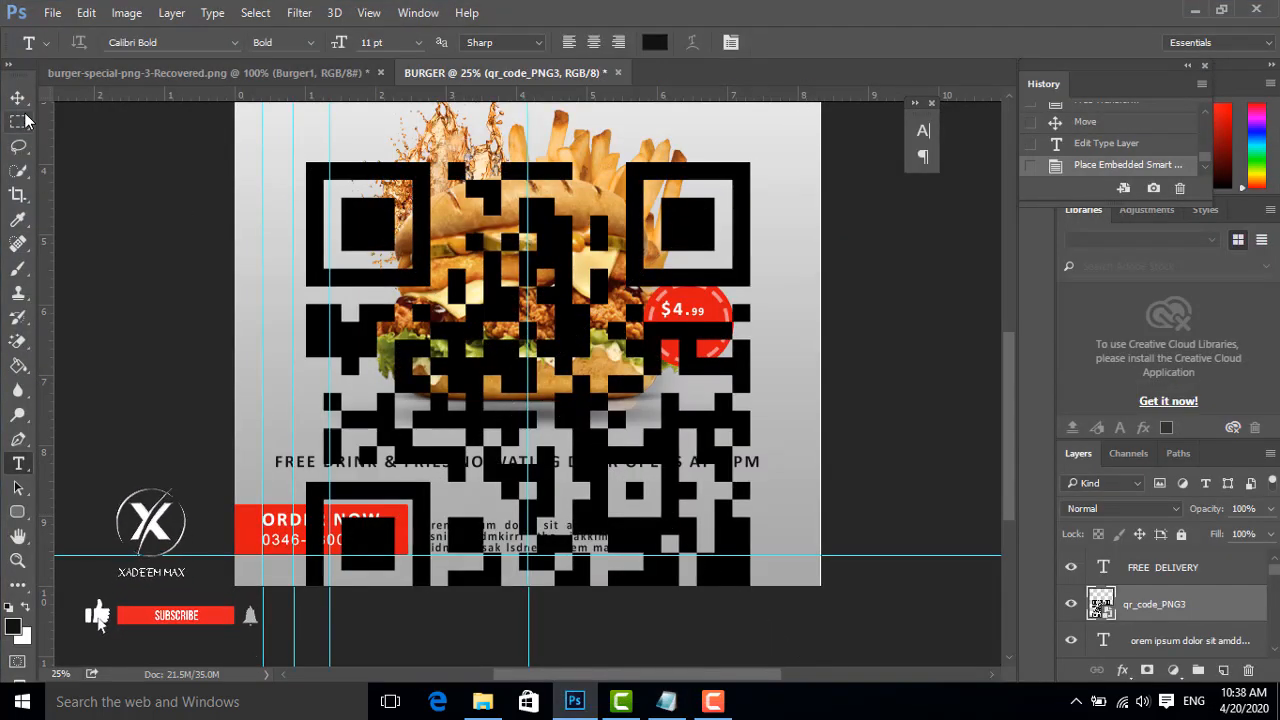
# - Scale the QR code down to the red rectangle's height and position it beside the lorem ipsum paragraph, above the guide
pyautogui.click(18, 97)
pyautogui.moveTo(284, 179); pyautogui.dragTo(672, 548)
pyautogui.click(631, 42)
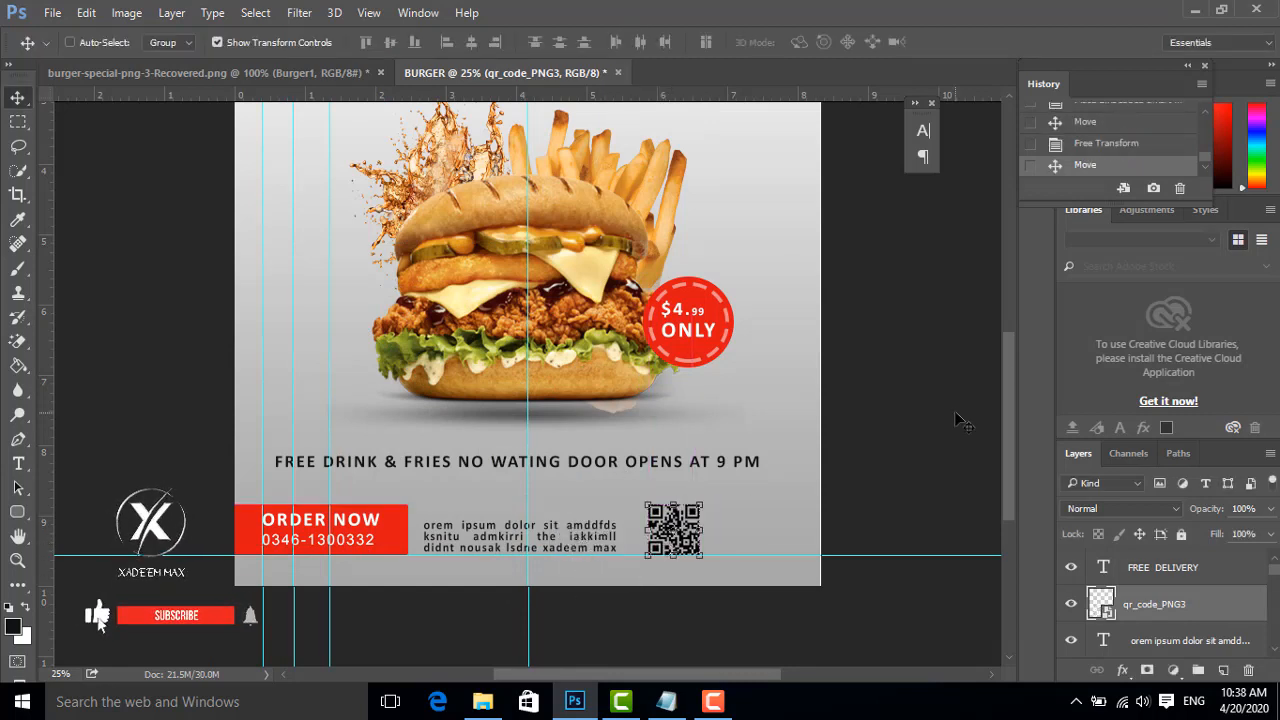
pyautogui.click(18, 463)
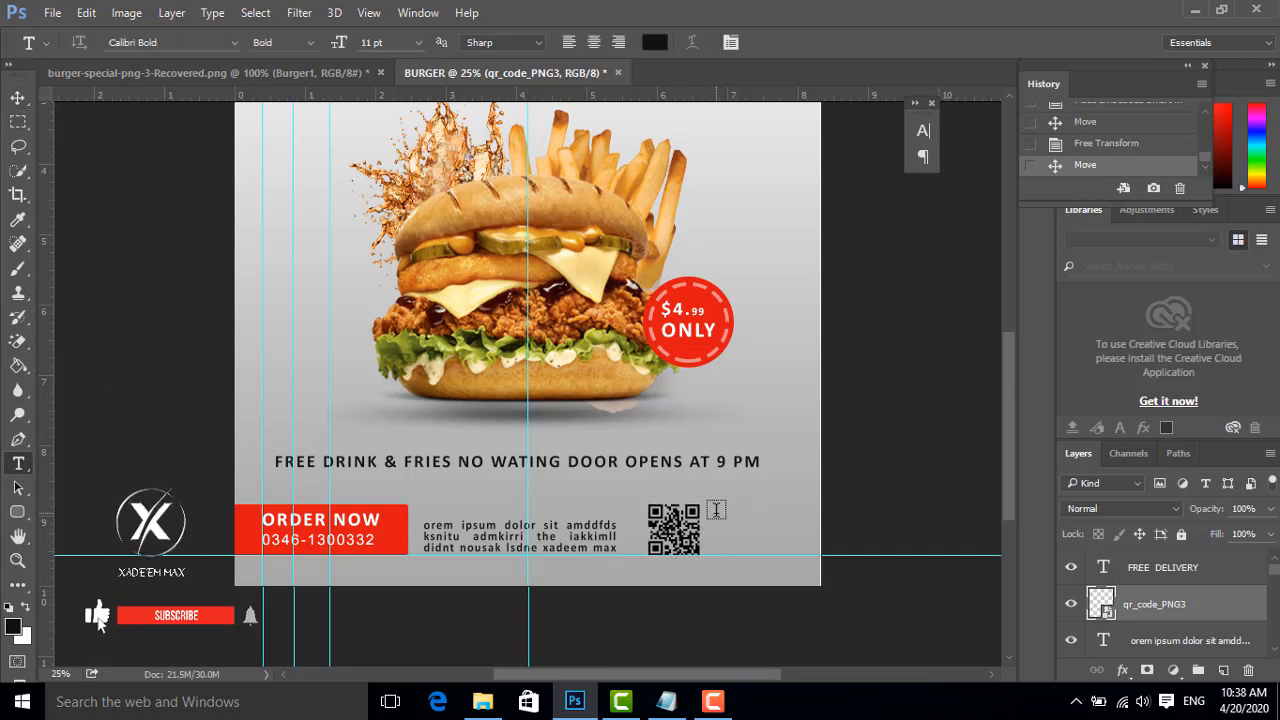
pyautogui.moveTo(715, 512); pyautogui.dragTo(783, 550)
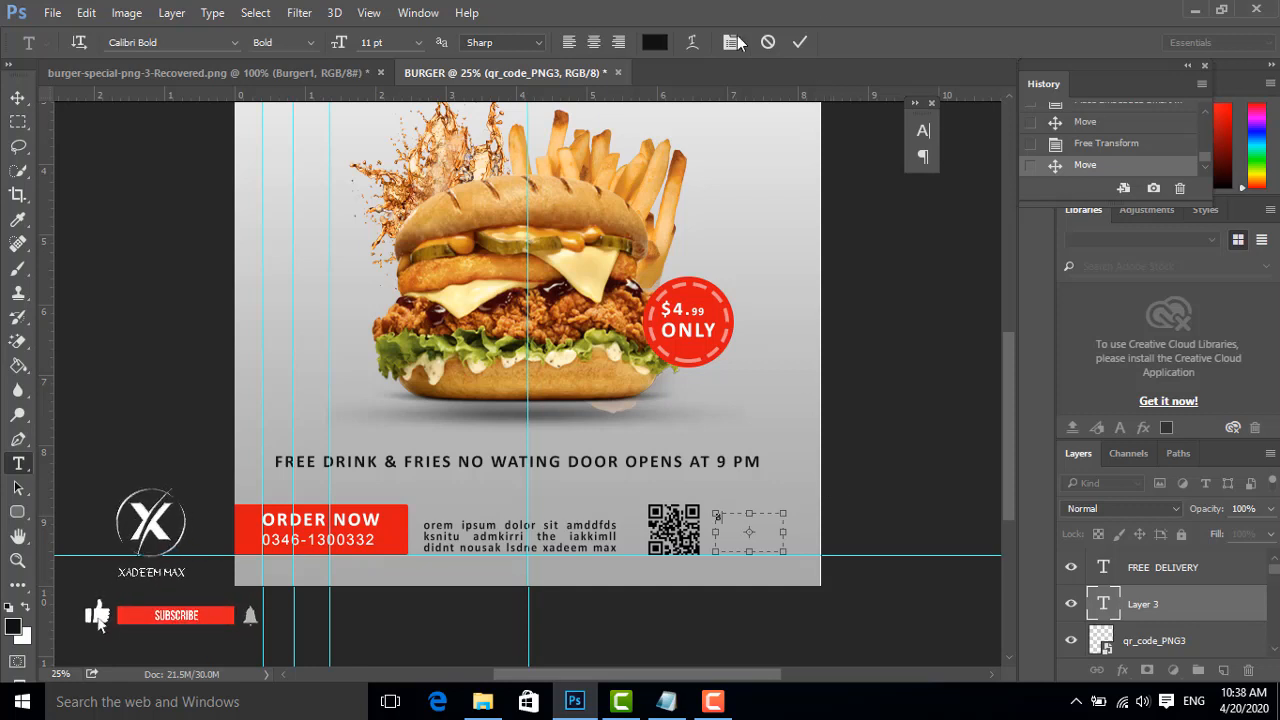
pyautogui.click(920, 129)
pyautogui.click(780, 122)
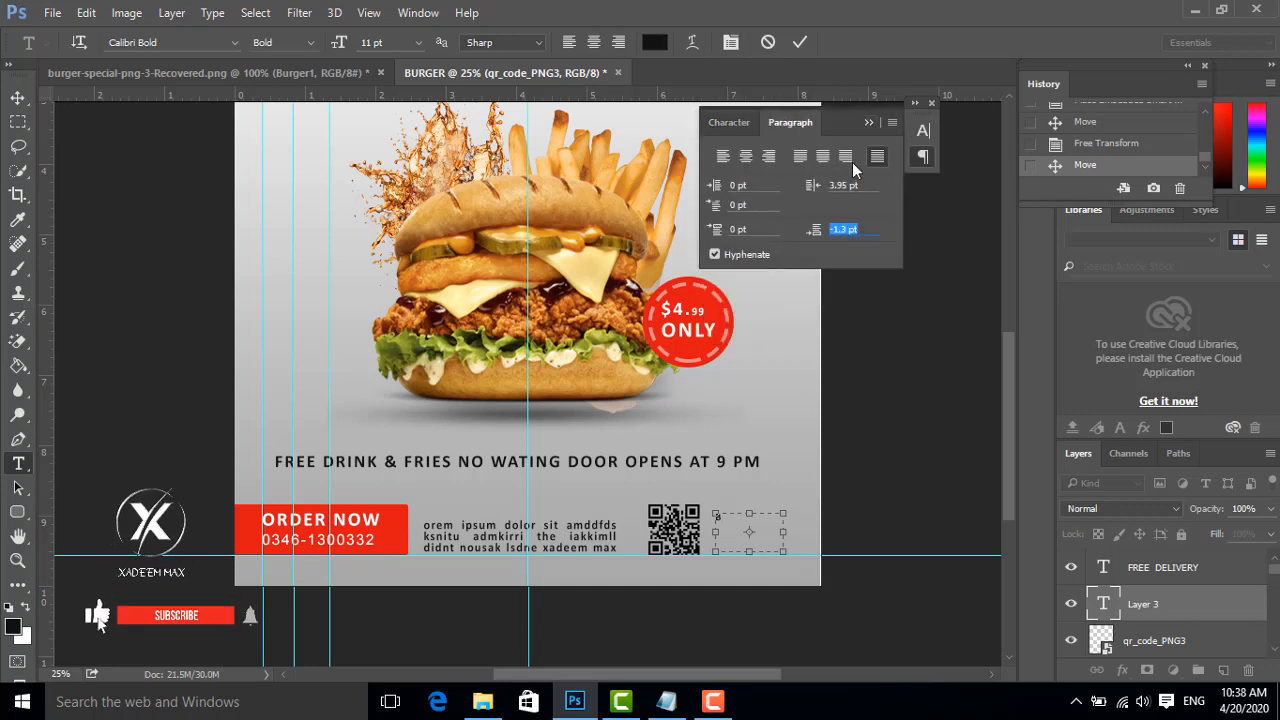
pyautogui.click(740, 157)
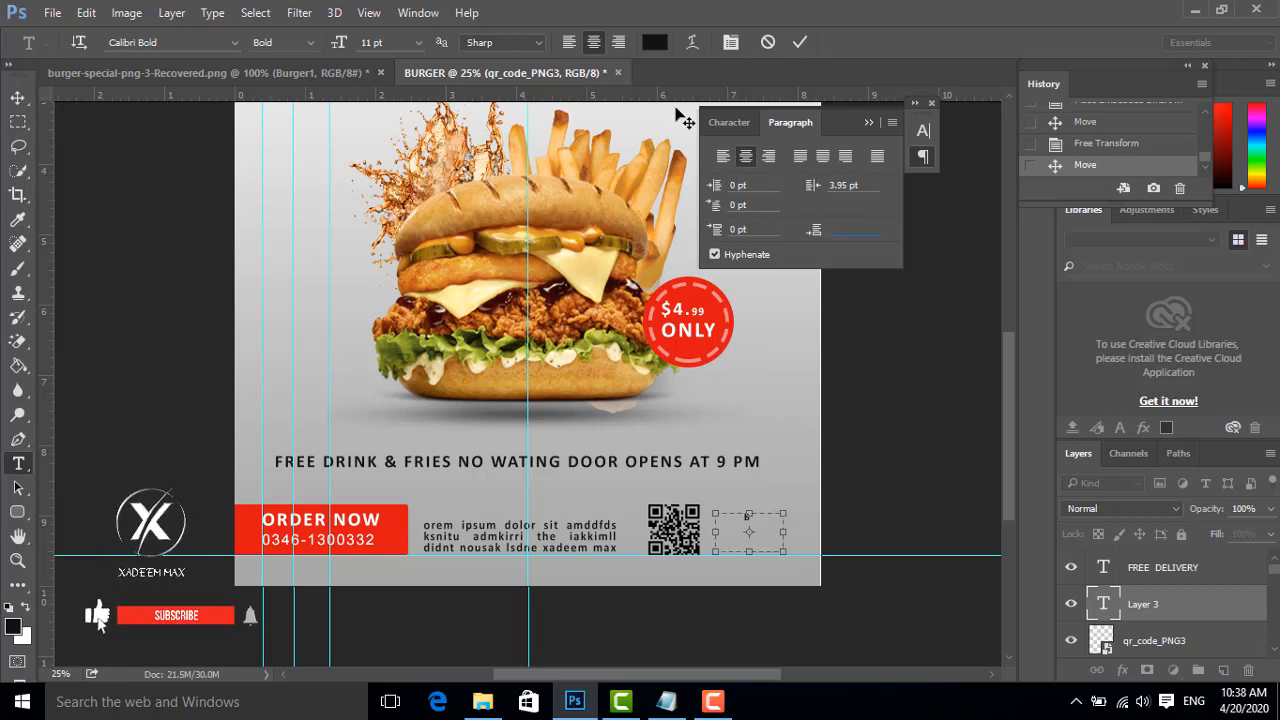
pyautogui.click(768, 42)
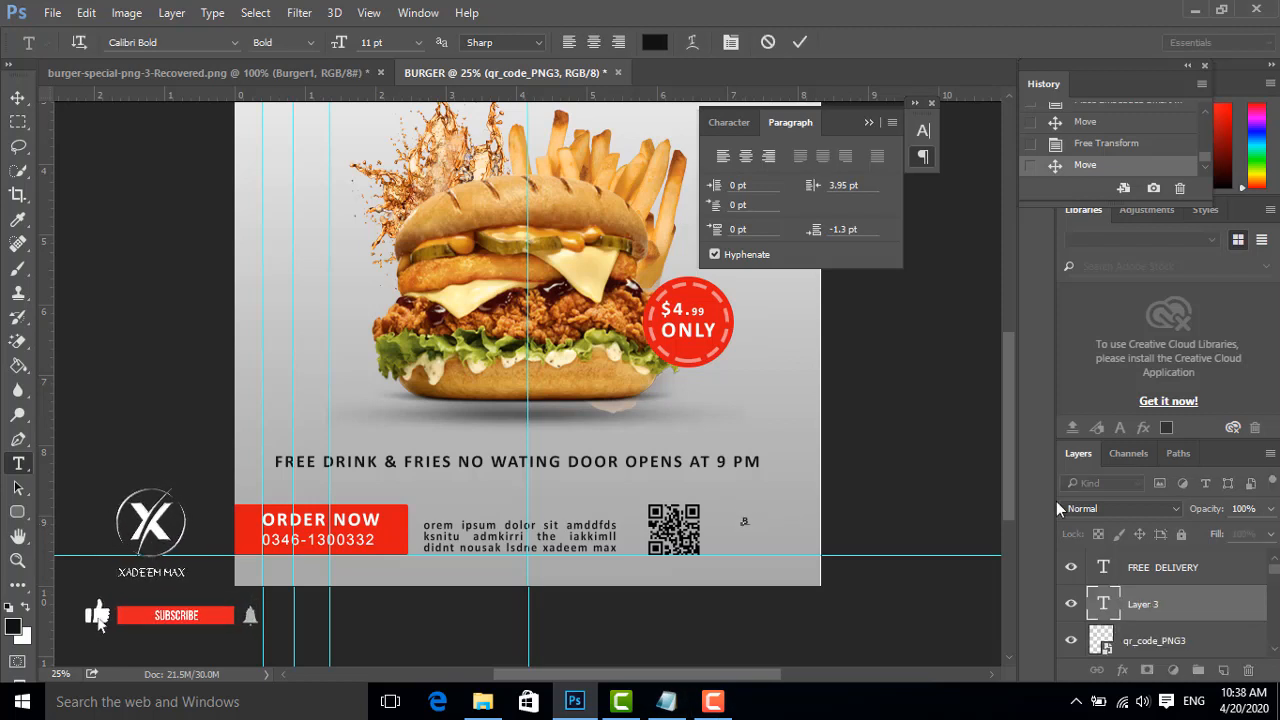
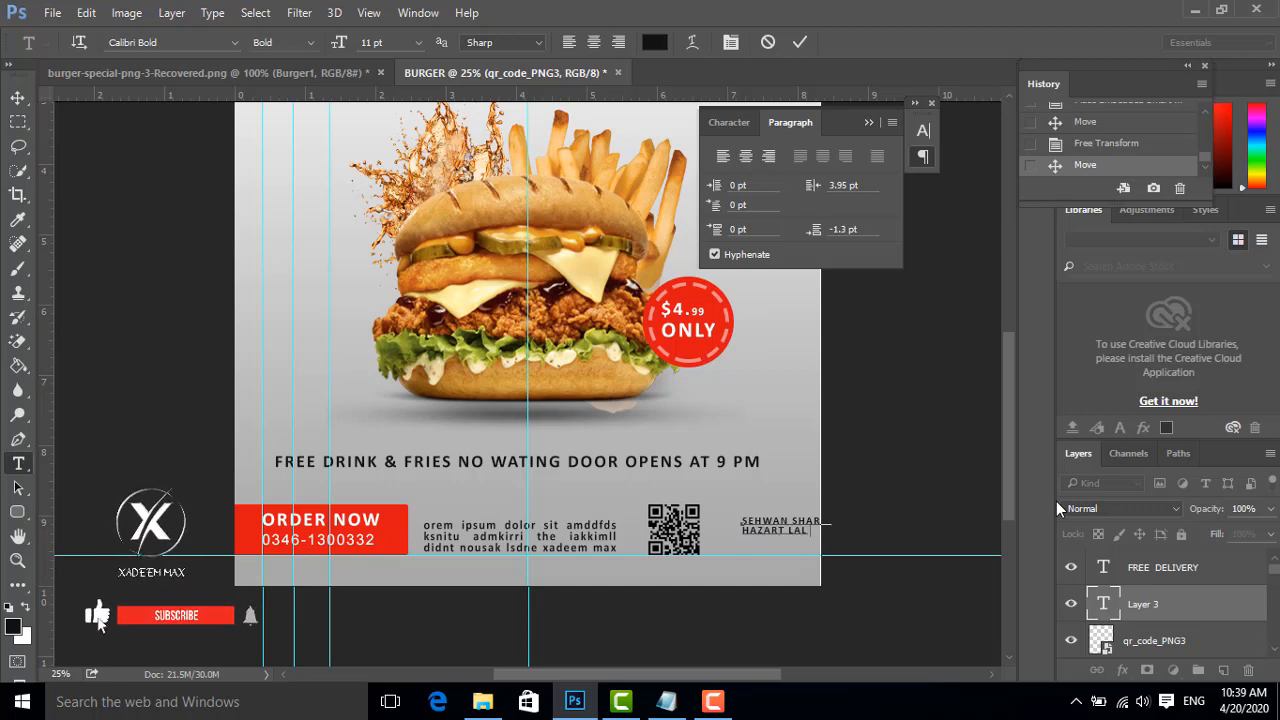
# - Add the two-line text "SEHWAN SHARIF / HAZART LAL SHEHBAZ QALANDER" and move it above the promo line
pyautogui.write('AHBAZ QALANDAR')
pyautogui.click(799, 42)
pyautogui.click(18, 97)
pyautogui.moveTo(822, 524); pyautogui.dragTo(685, 430)
# - Break QALANDER onto a third line and left-align the whole text with a -0.55 pt first-line indent
pyautogui.press('t')
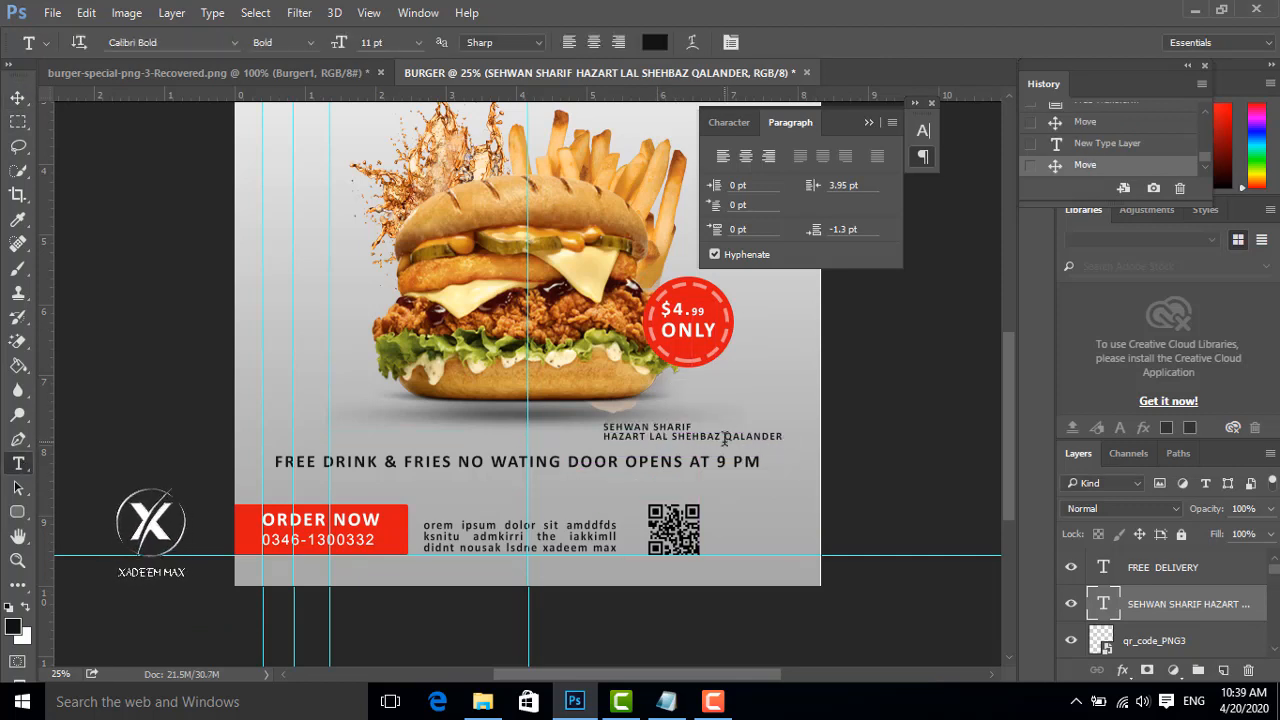
pyautogui.click(720, 437)
pyautogui.press('Return')
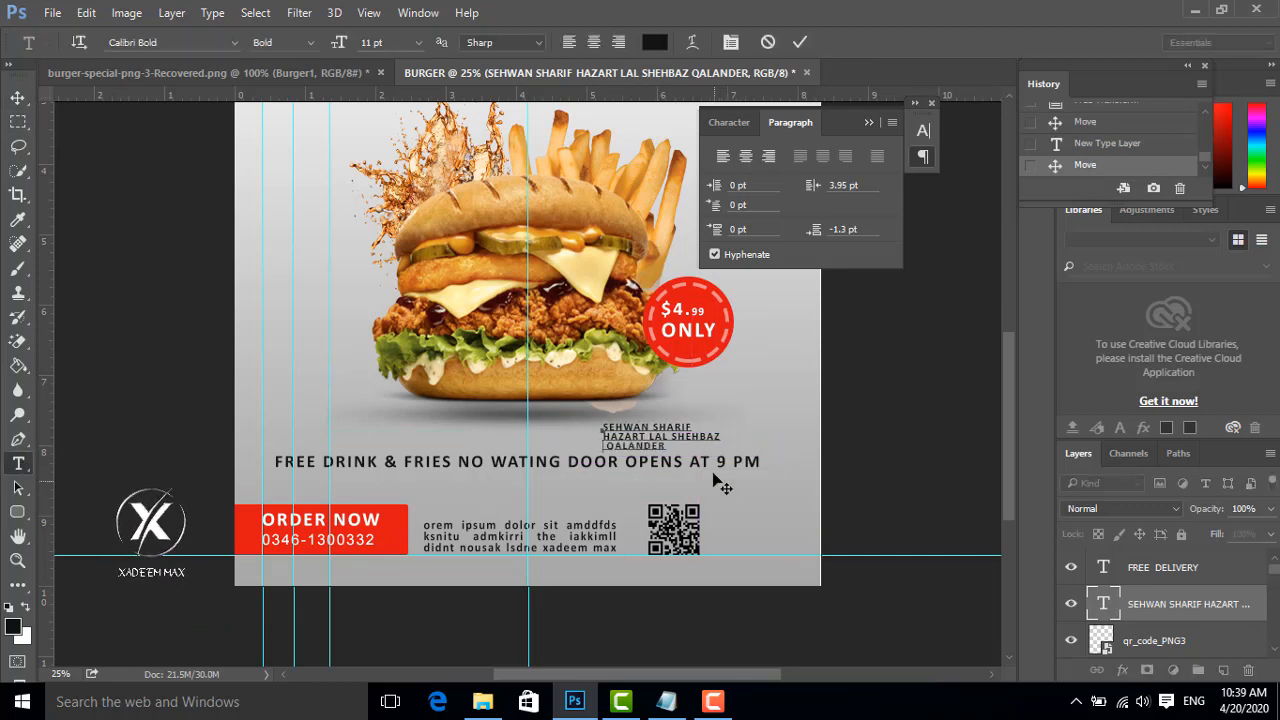
pyautogui.moveTo(670, 445); pyautogui.dragTo(572, 421)
pyautogui.click(720, 160)
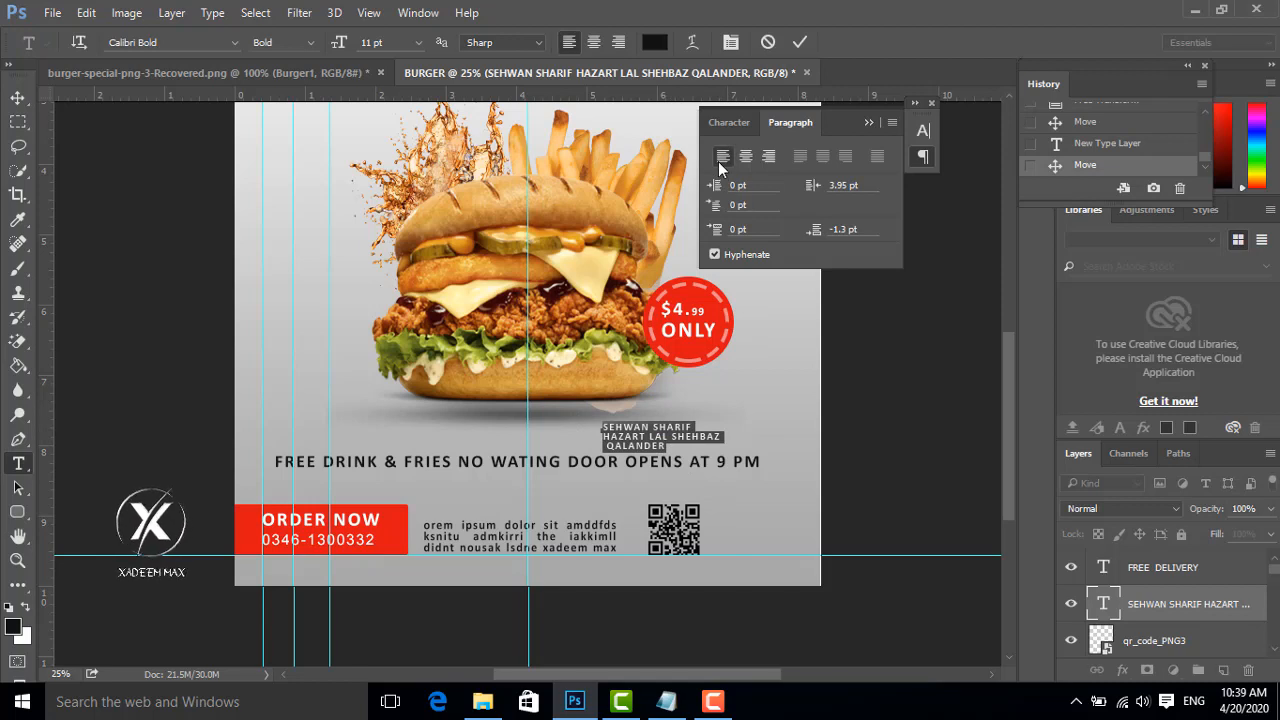
pyautogui.moveTo(717, 206); pyautogui.dragTo(706, 207)
pyautogui.click(799, 42)
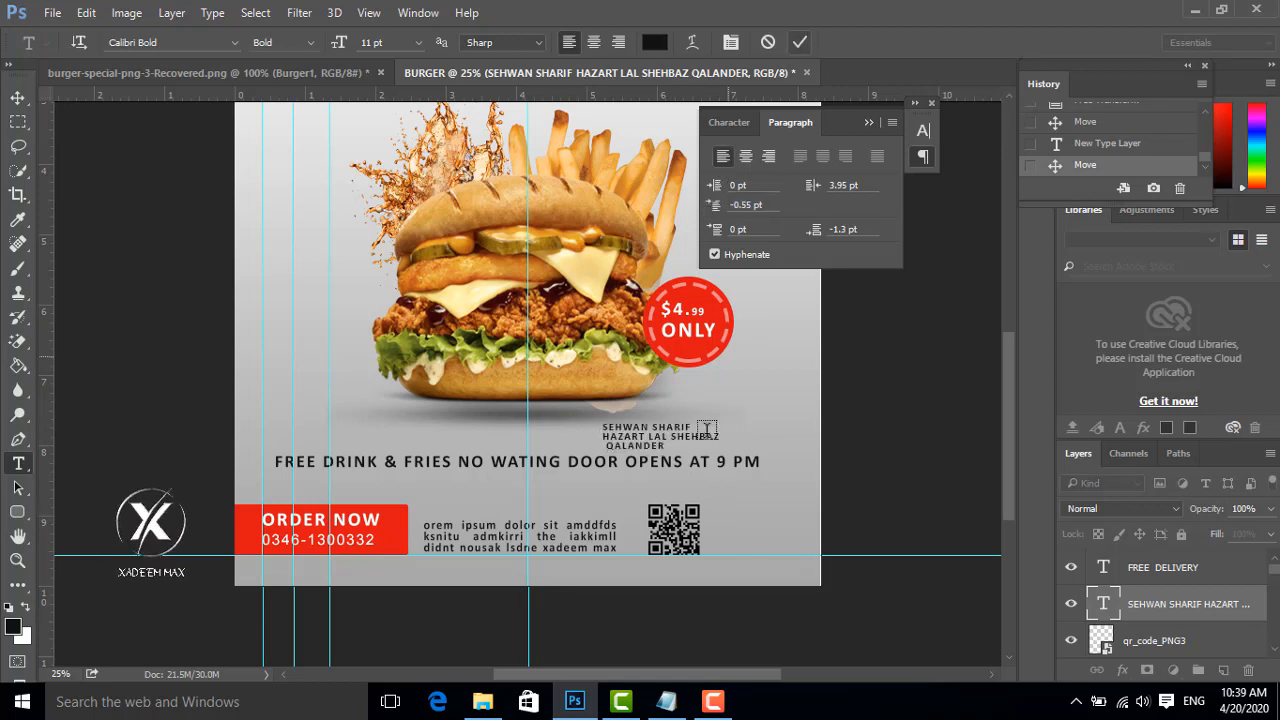
# - Remove the leading space before QALANDER and move the three-line text down beside the QR code
pyautogui.click(611, 449)
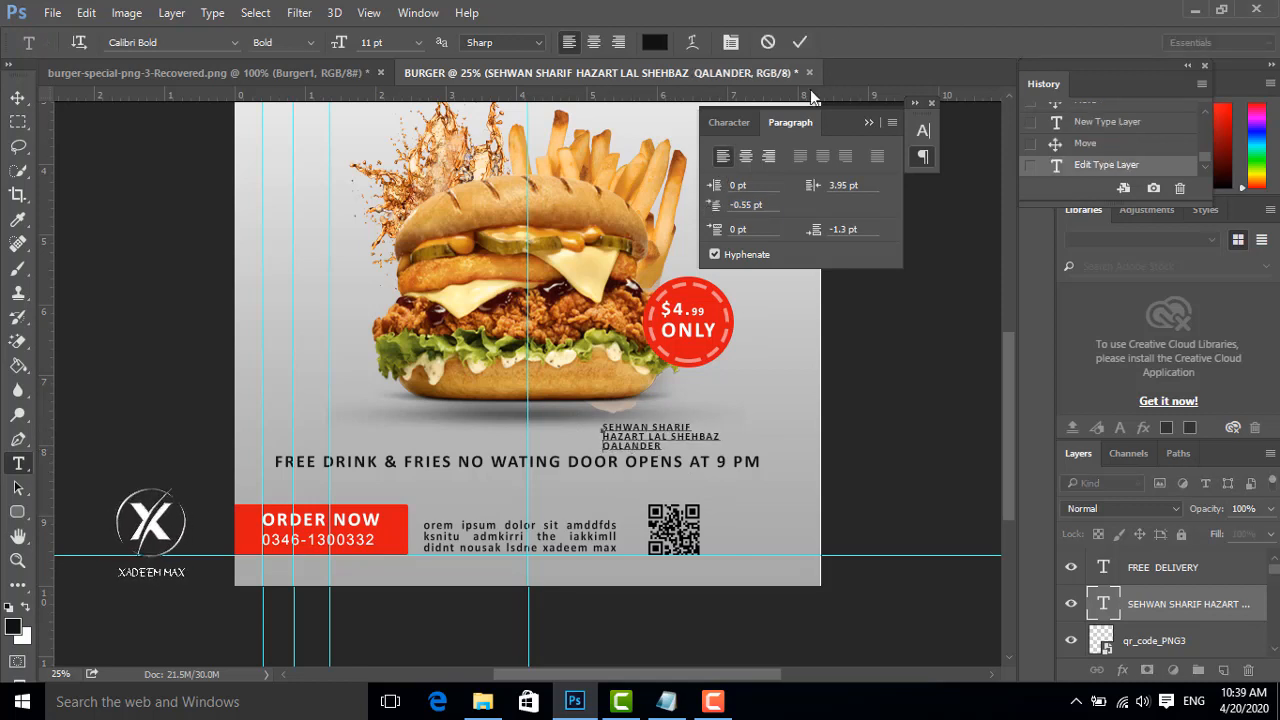
pyautogui.click(800, 42)
pyautogui.click(18, 97)
pyautogui.moveTo(632, 439); pyautogui.dragTo(730, 543)
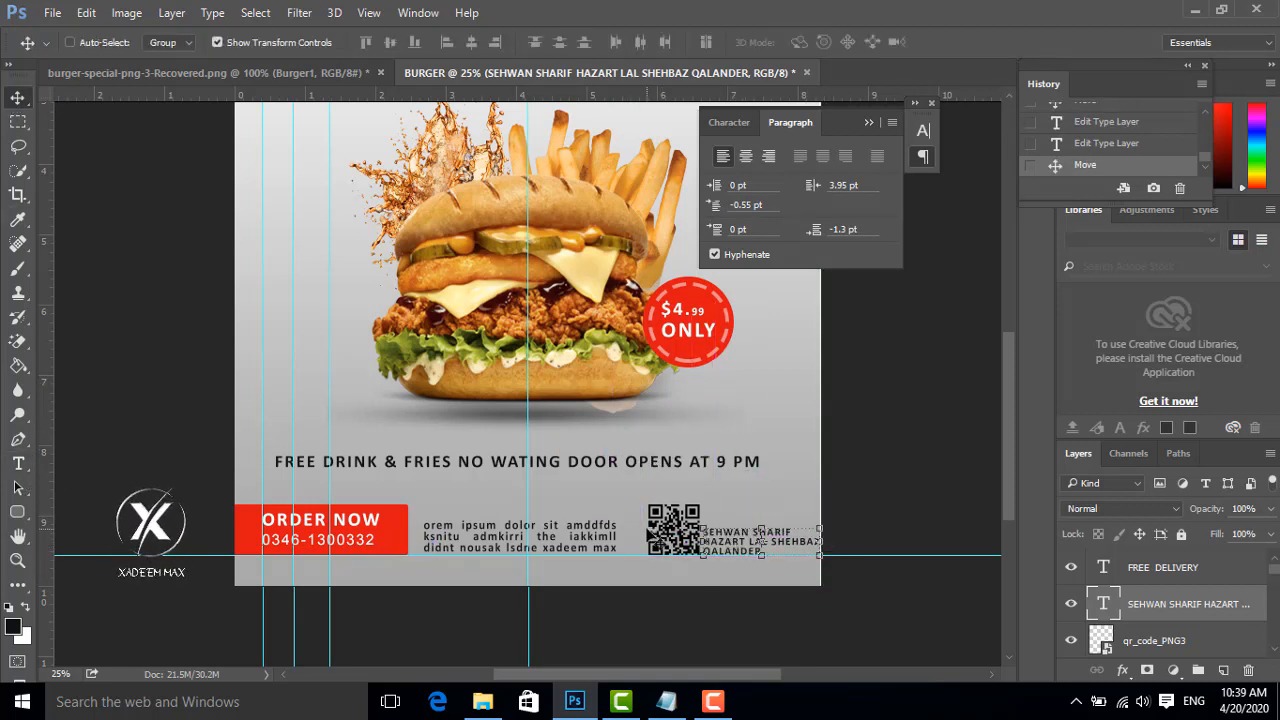
# - Shift the QR code closer to the lorem ipsum paragraph and nudge it down to align with the horizontal guide
pyautogui.rightClick(652, 531)
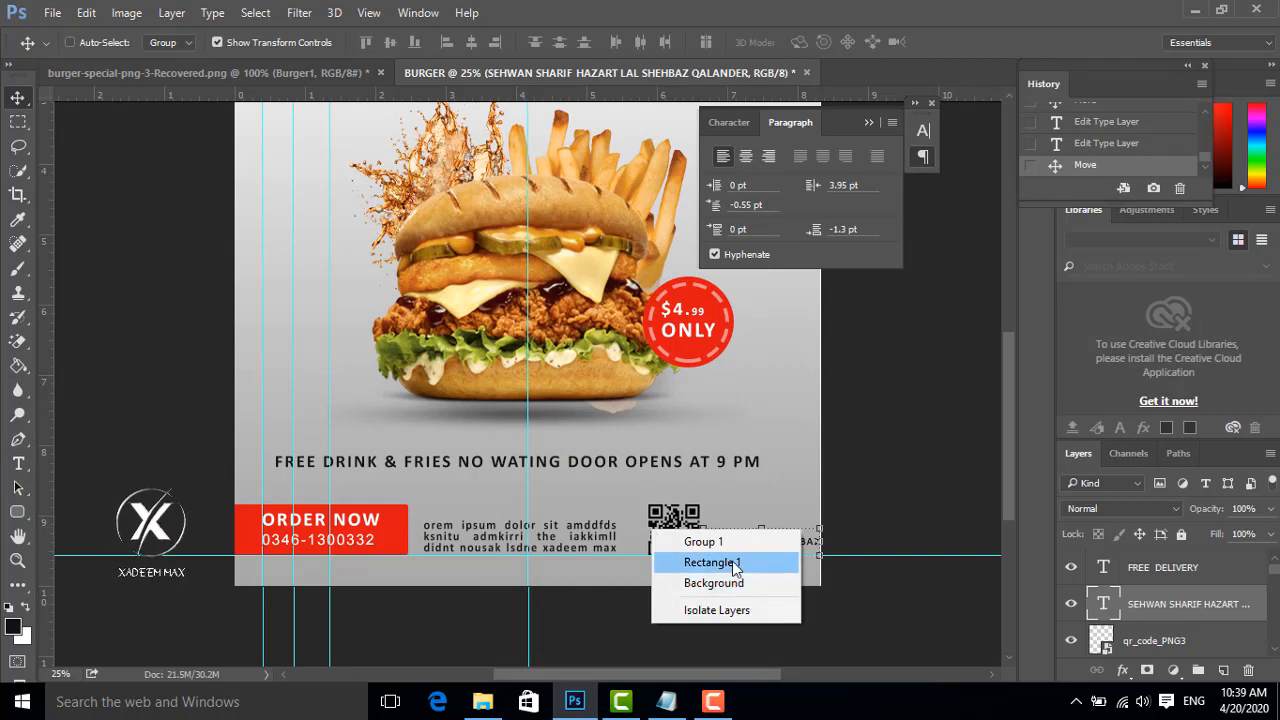
pyautogui.rightClick(677, 508)
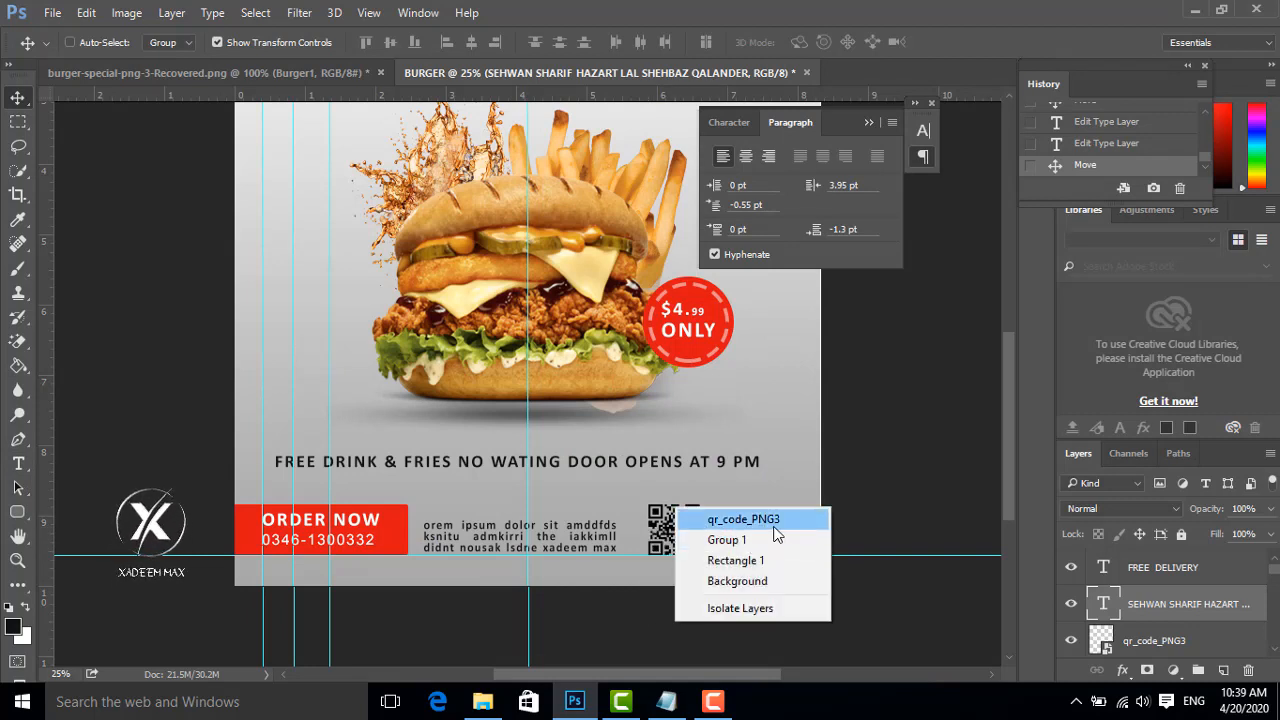
pyautogui.click(743, 519)
pyautogui.hotkey('ctrl', 't')
pyautogui.moveTo(676, 508); pyautogui.dragTo(661, 502)
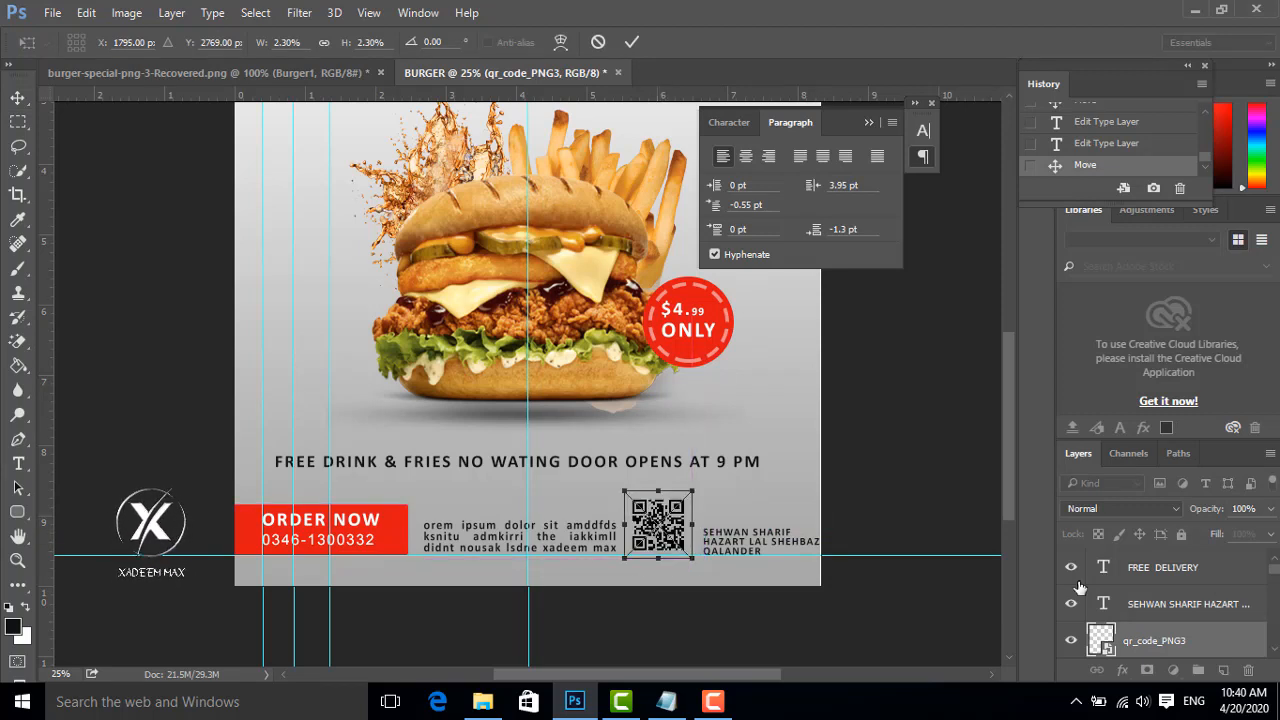
pyautogui.press('Down')
pyautogui.press('Down')
pyautogui.press('Down')
pyautogui.press('Down')
pyautogui.press('Right')
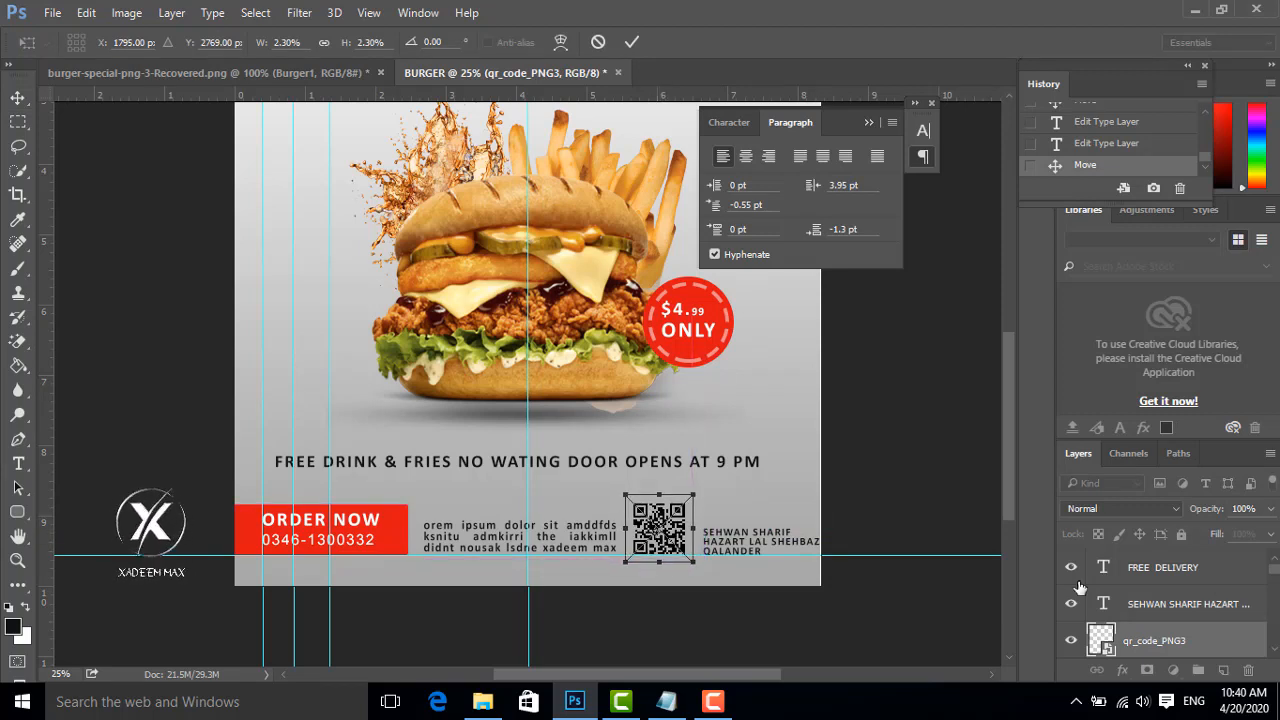
pyautogui.click(634, 46)
# - Move the SEHWAN SHARIF text closer to the QR code, keeping it within the poster's edge
pyautogui.press('t')
pyautogui.click(746, 541)
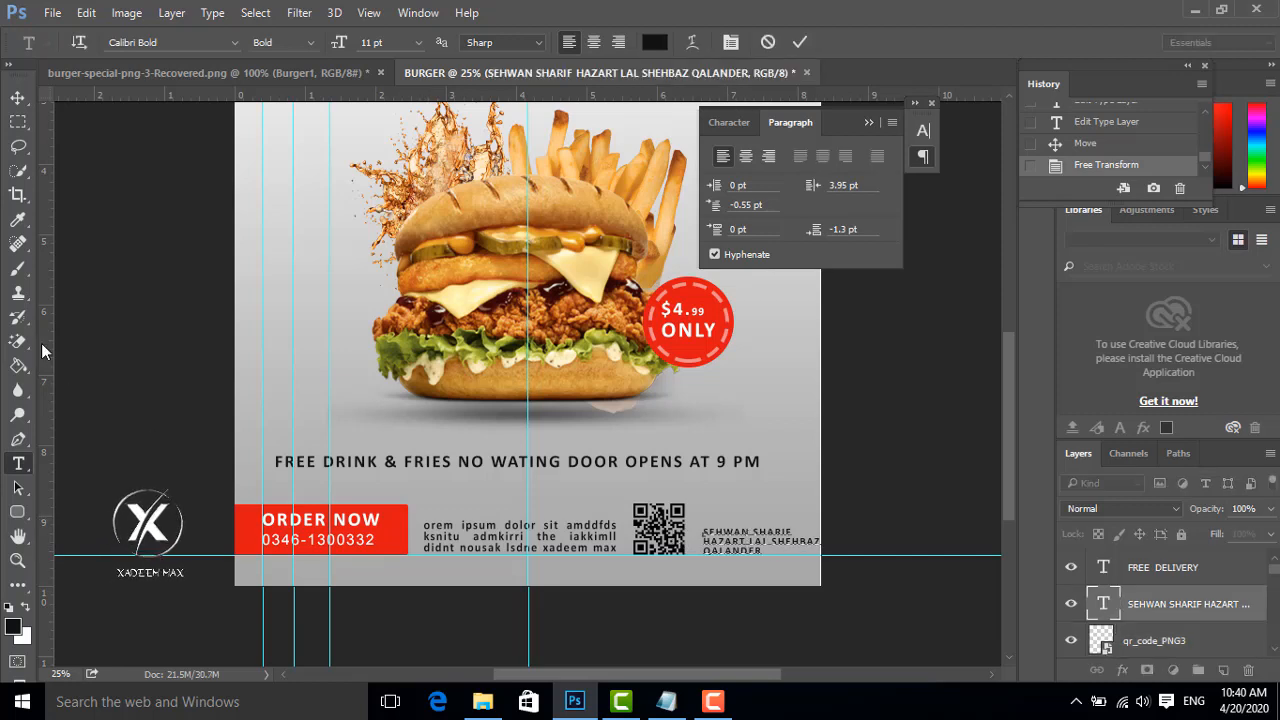
pyautogui.click(18, 97)
pyautogui.moveTo(744, 541); pyautogui.dragTo(730, 541)
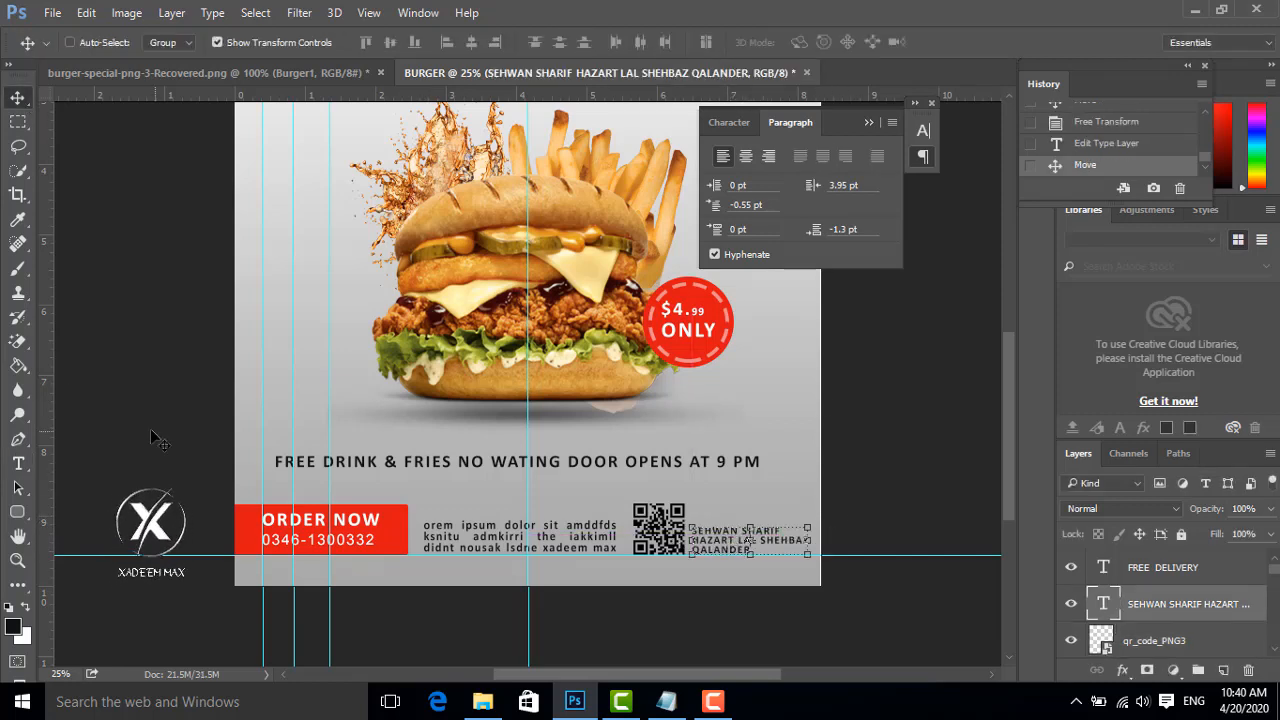
pyautogui.click(18, 463)
pyautogui.hotkey('ctrl', '+')
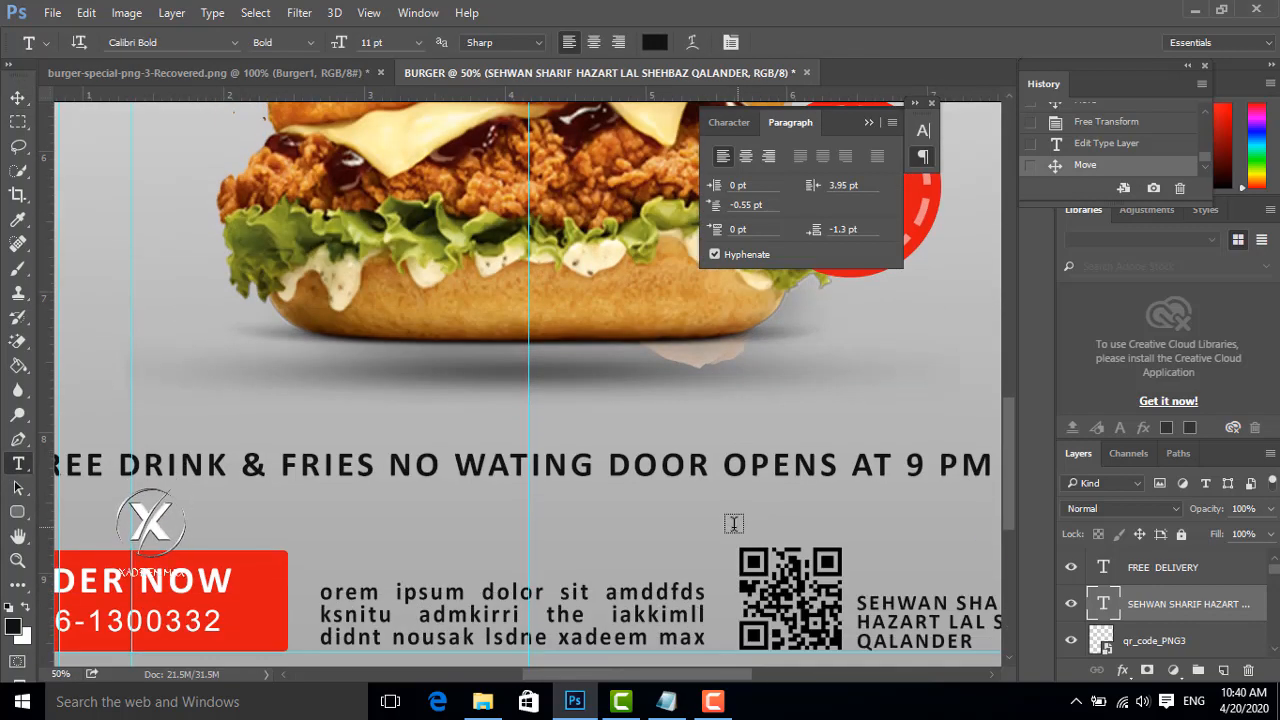
pyautogui.scroll(-3, 733, 523)
pyautogui.click(486, 536)
pyautogui.write('www')
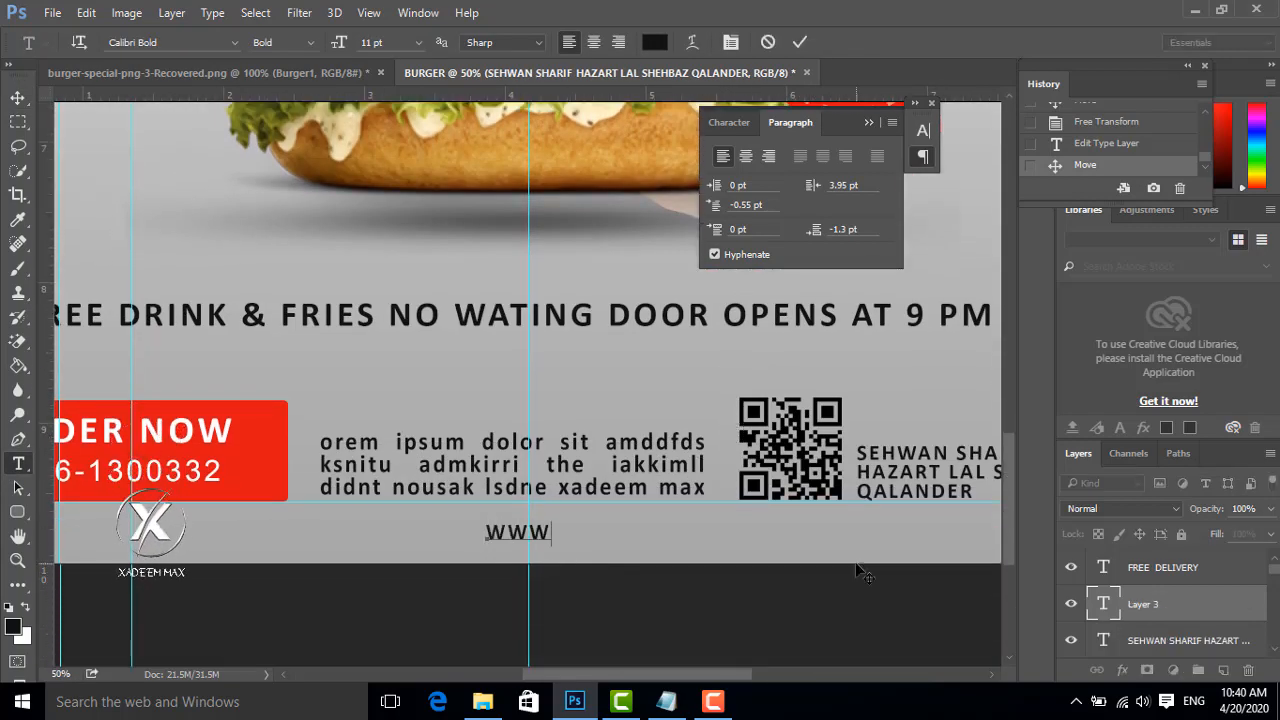
pyautogui.write('.XADEEM MAX')
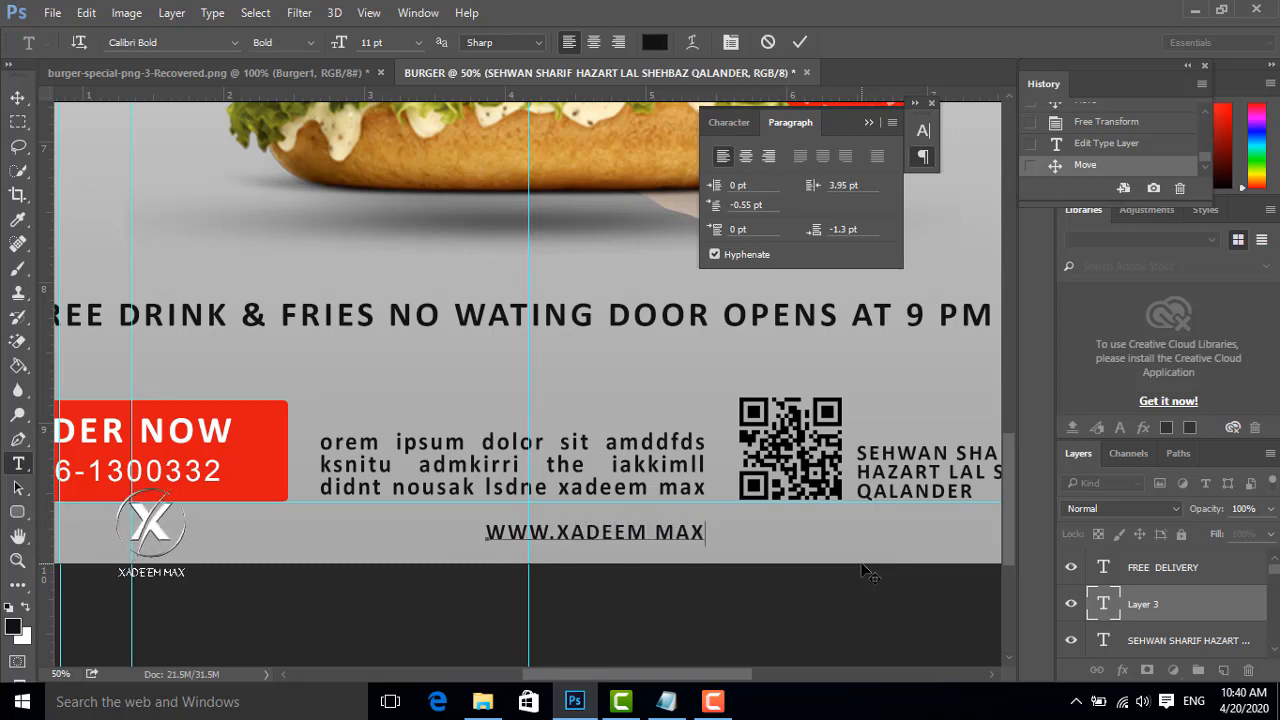
pyautogui.write('.COM')
# - Change the website text's font to Candara Bold and move the text left beneath the lorem ipsum paragraph
pyautogui.moveTo(768, 530); pyautogui.dragTo(454, 530)
pyautogui.click(228, 40)
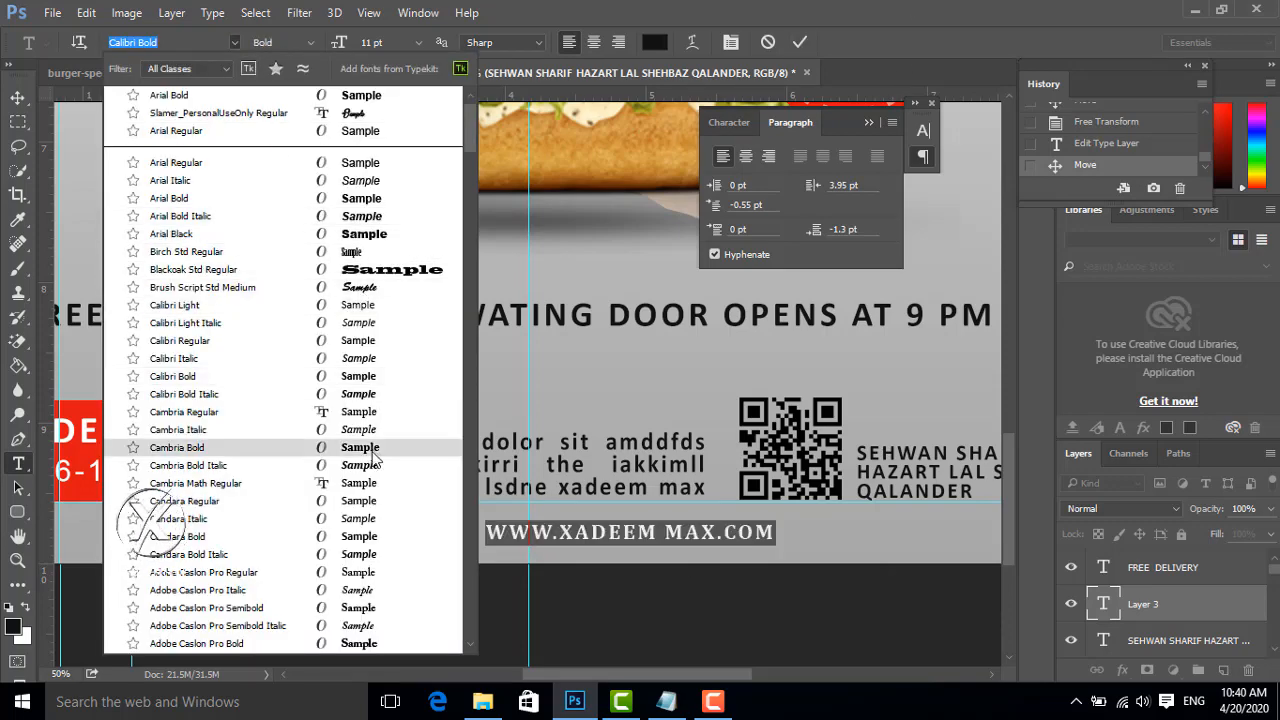
pyautogui.click(369, 543)
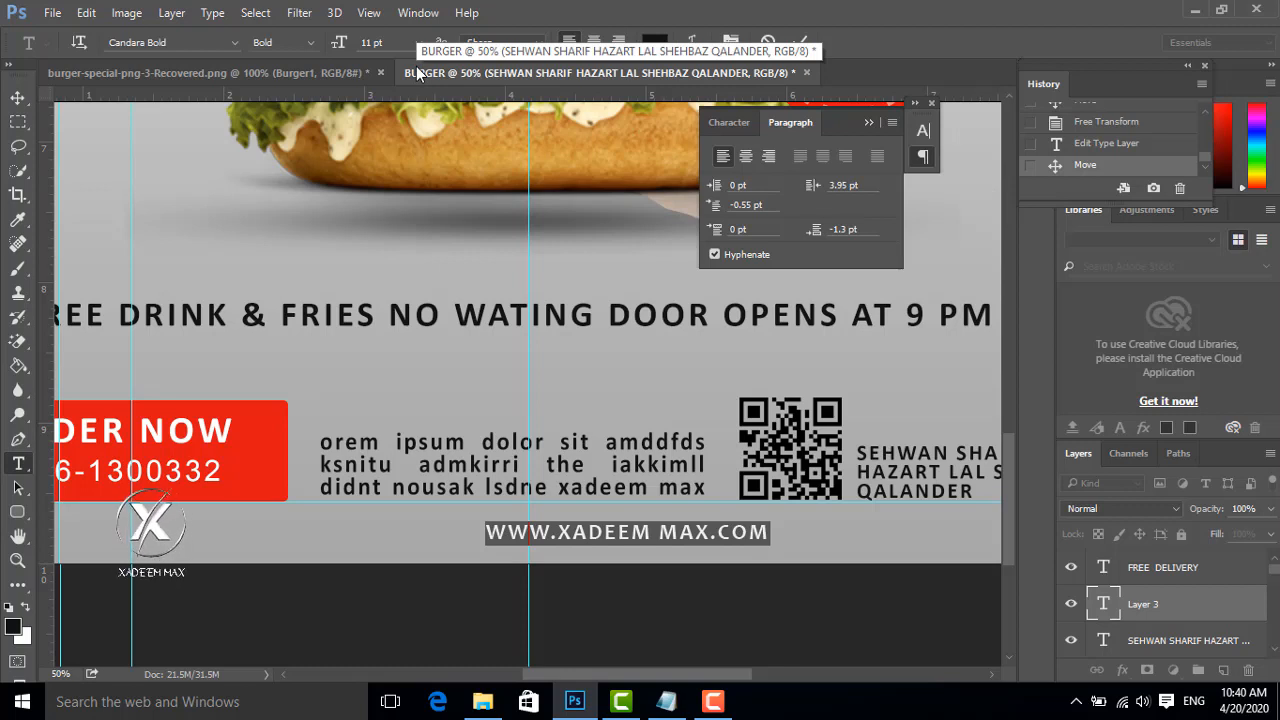
pyautogui.click(800, 42)
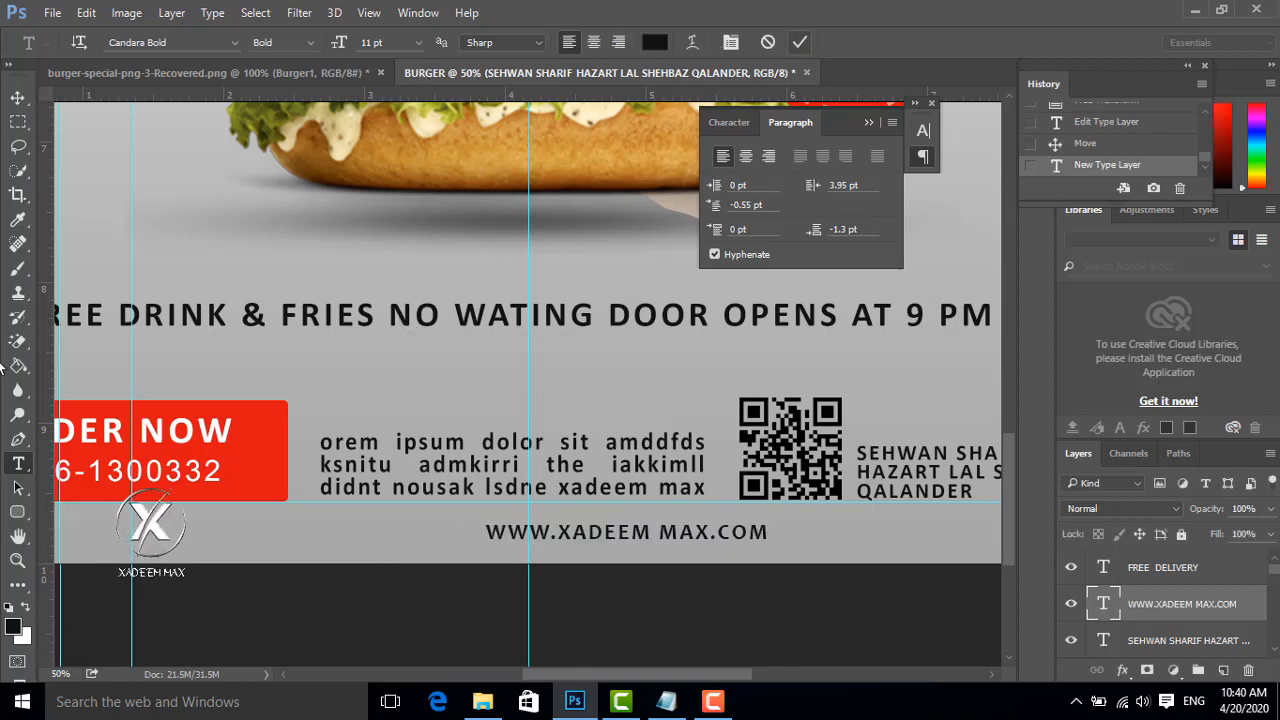
pyautogui.press('v')
pyautogui.moveTo(695, 551); pyautogui.dragTo(615, 551)
# - Set the website text in Arial Bold at 8 pt
pyautogui.click(18, 463)
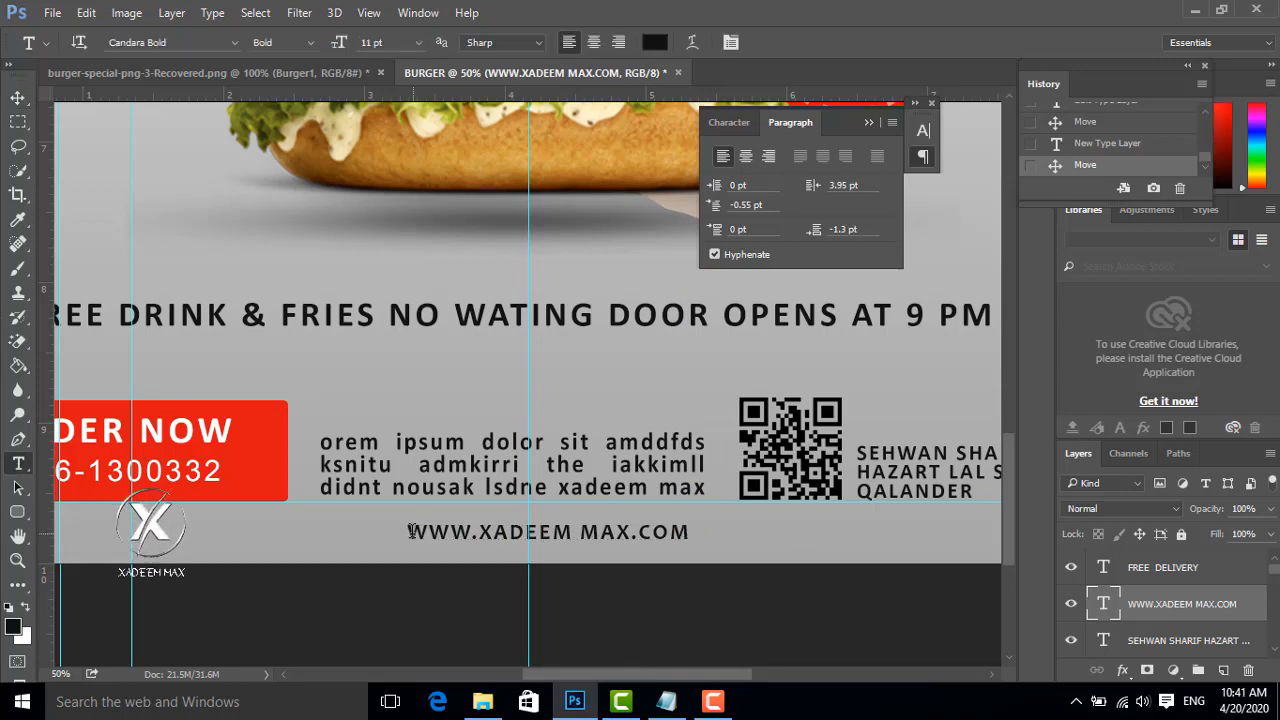
pyautogui.moveTo(406, 532); pyautogui.dragTo(787, 555)
pyautogui.click(230, 44)
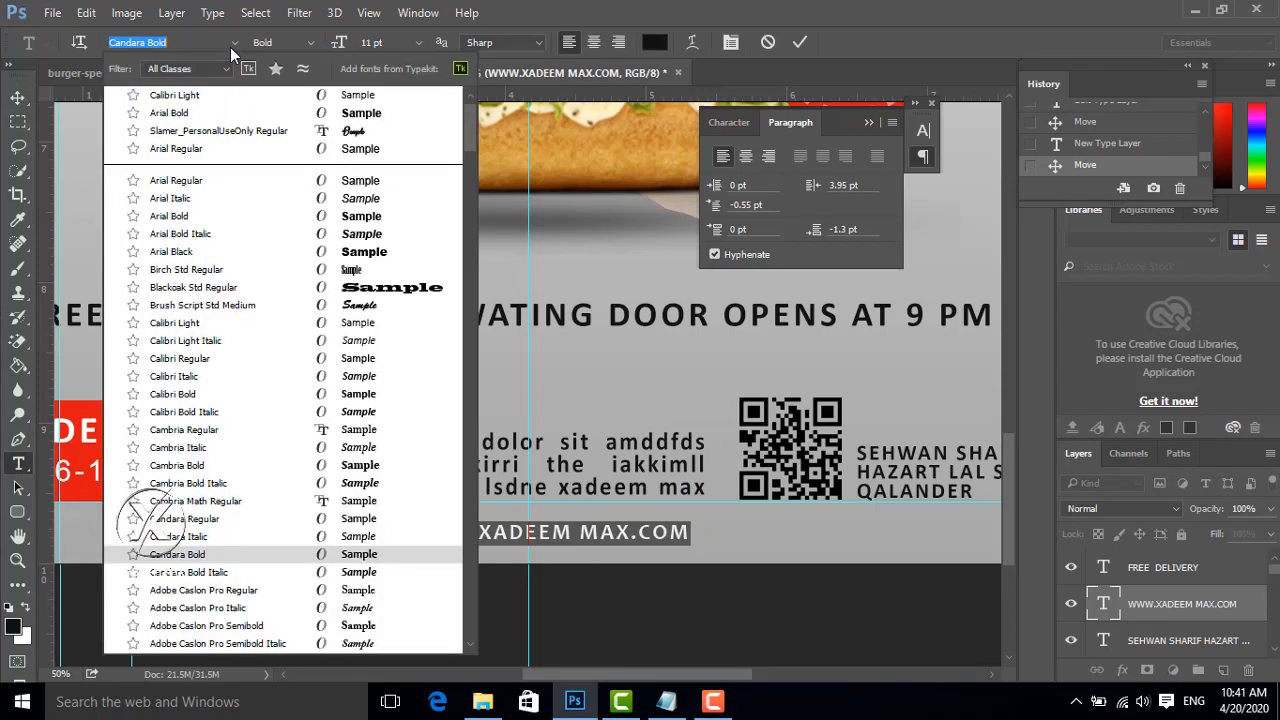
pyautogui.scroll(1, 218, 160)
pyautogui.click(216, 155)
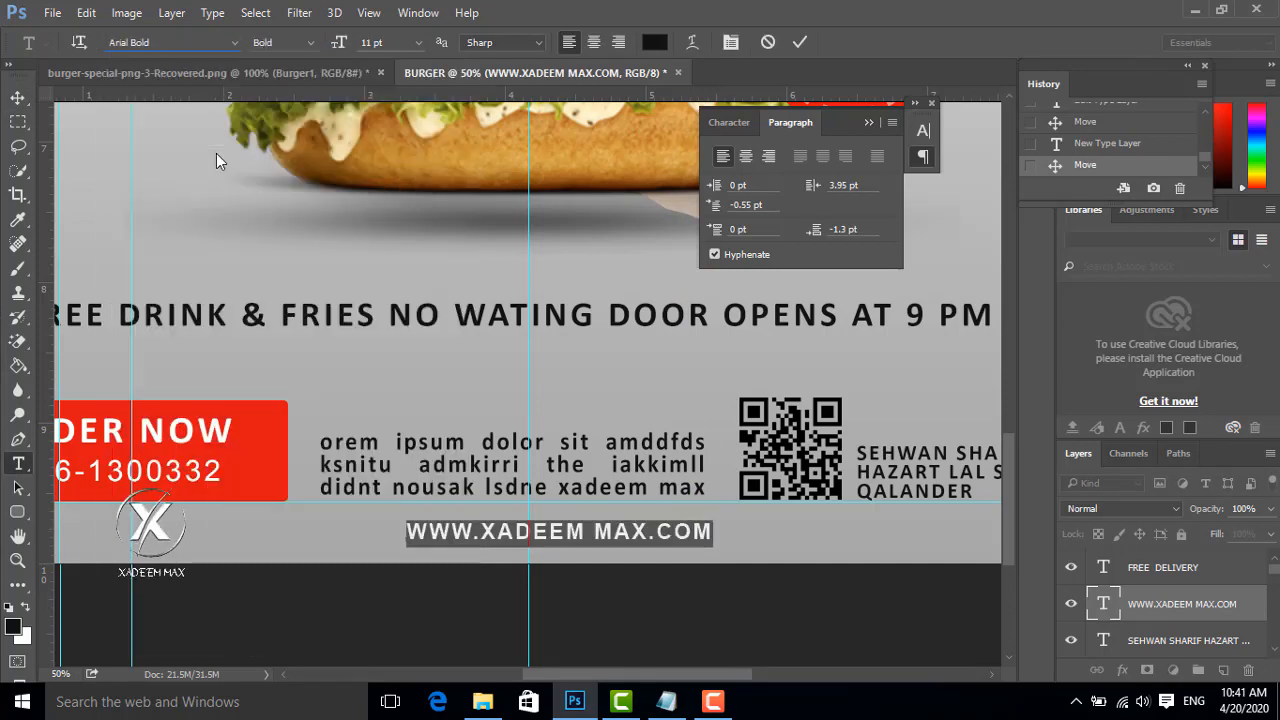
pyautogui.click(420, 42)
pyautogui.click(404, 132)
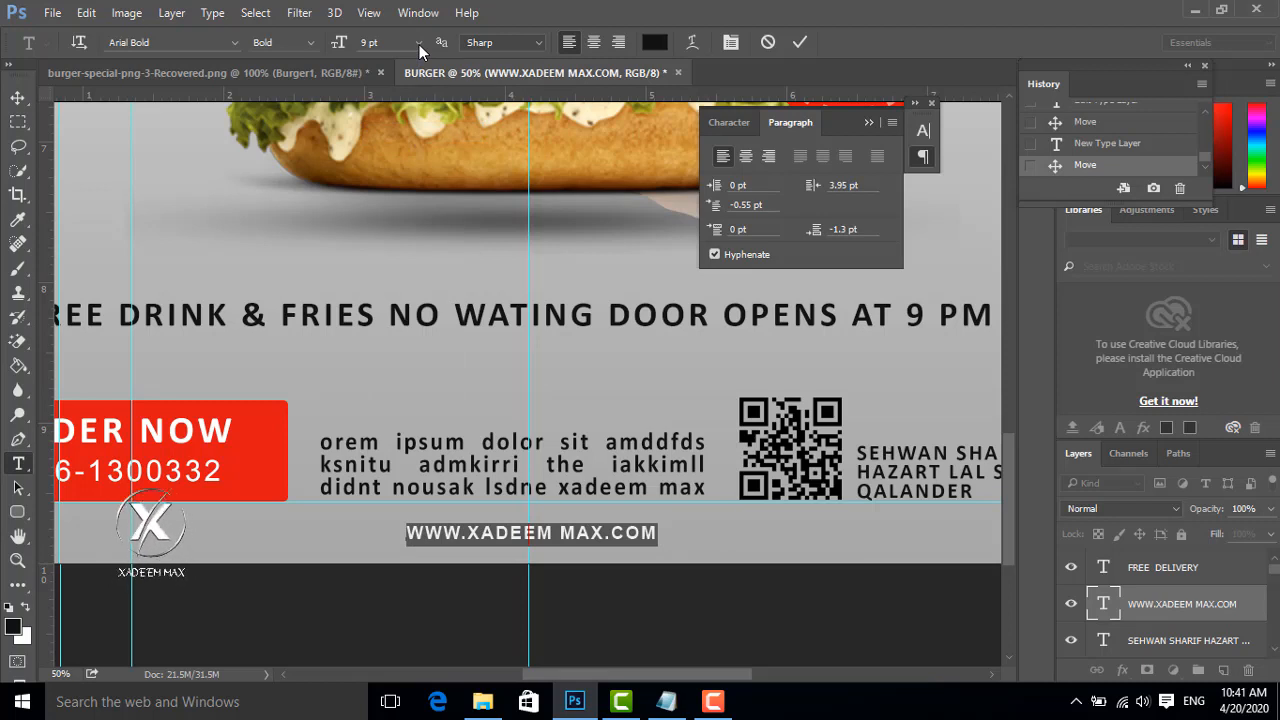
pyautogui.click(419, 44)
pyautogui.click(410, 92)
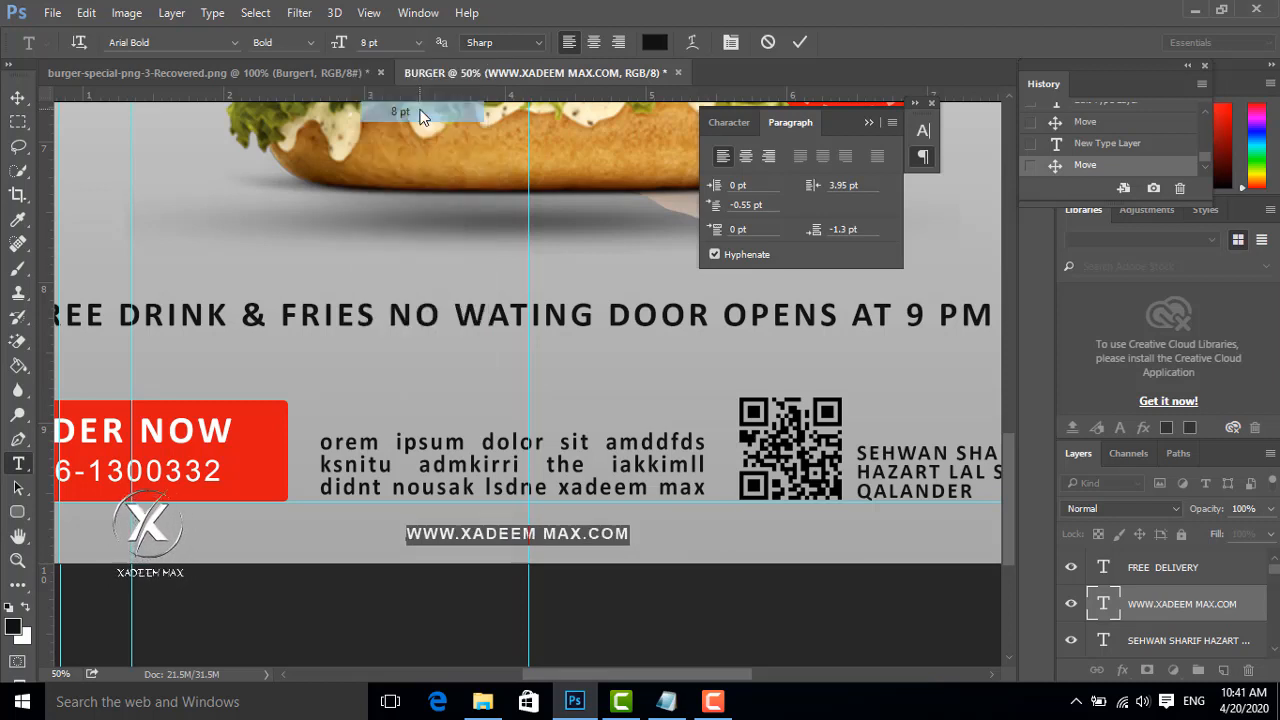
pyautogui.click(799, 48)
# - Widen the website text's tracking to 880
pyautogui.click(728, 122)
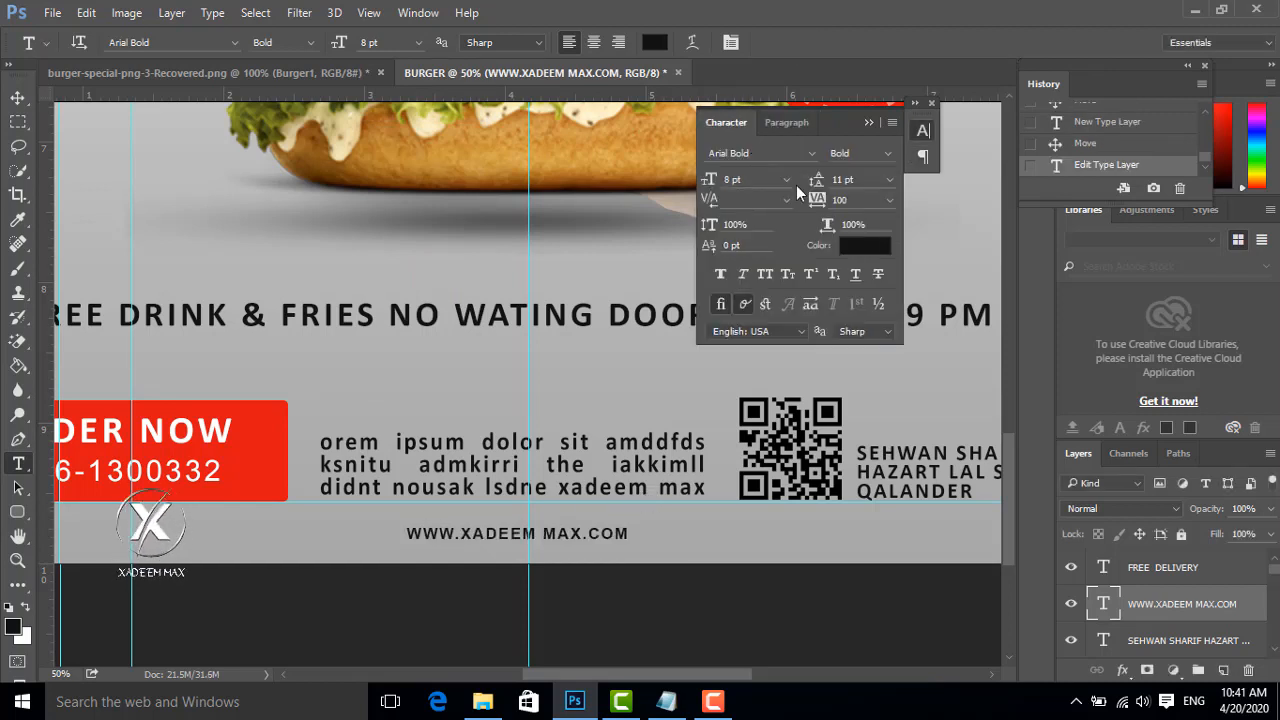
pyautogui.moveTo(816, 203); pyautogui.dragTo(940, 137)
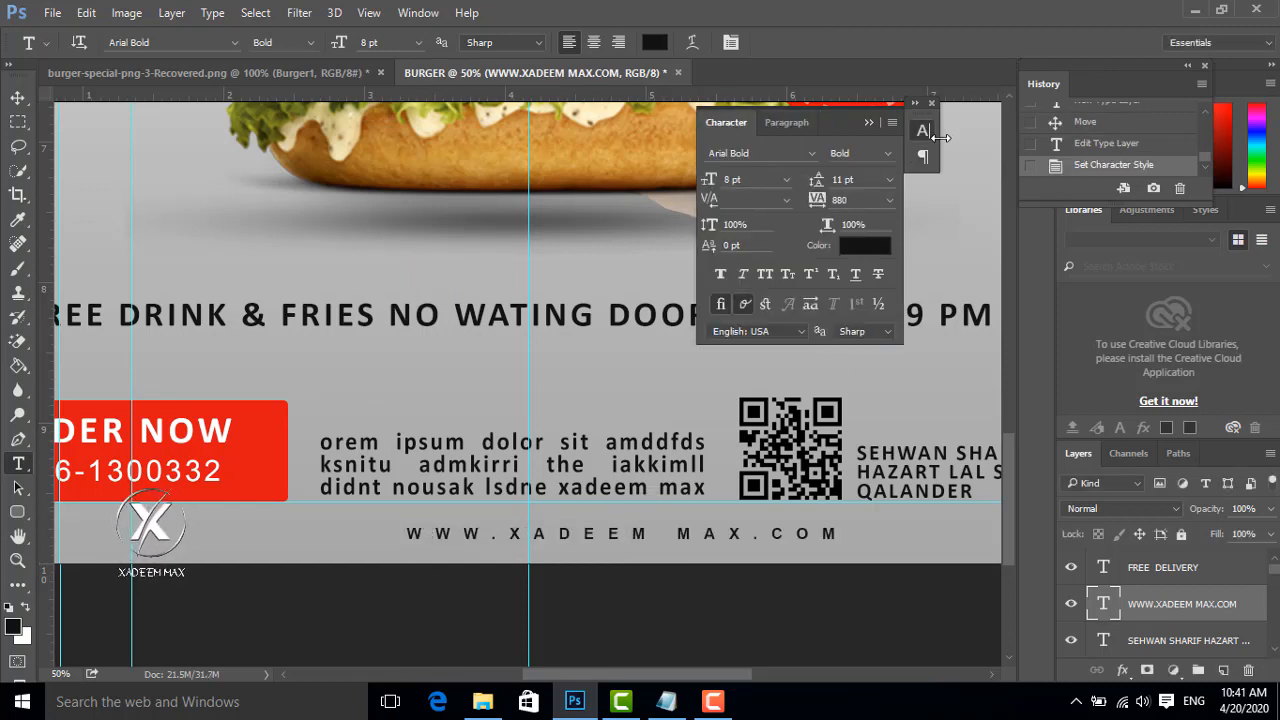
pyautogui.click(869, 122)
# - Move the website text left to centre it on the poster's middle vertical guide
pyautogui.press('v')
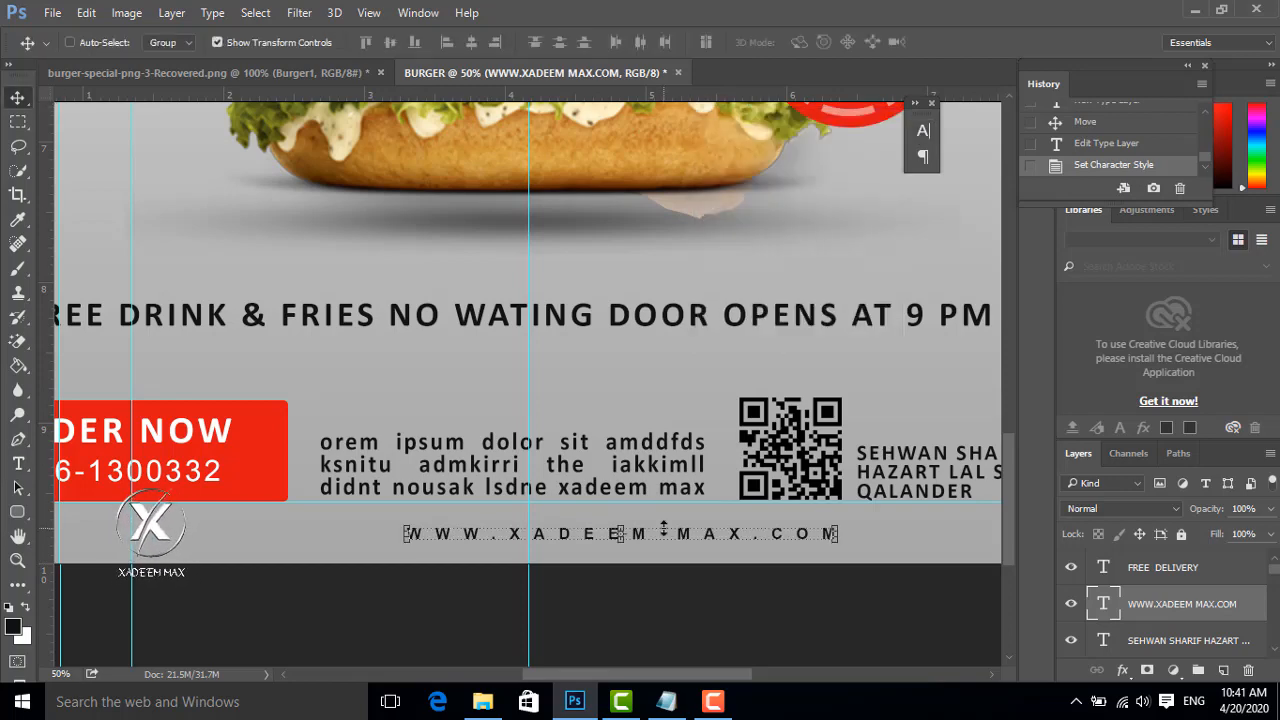
pyautogui.hotkey('ctrl', '-')
pyautogui.moveTo(630, 466); pyautogui.dragTo(588, 462)
# - Place the 27-270843_logo-red-chilli-png image from outside Photoshop onto the poster as an embedded layer
pyautogui.scroll(6, 790, 535)
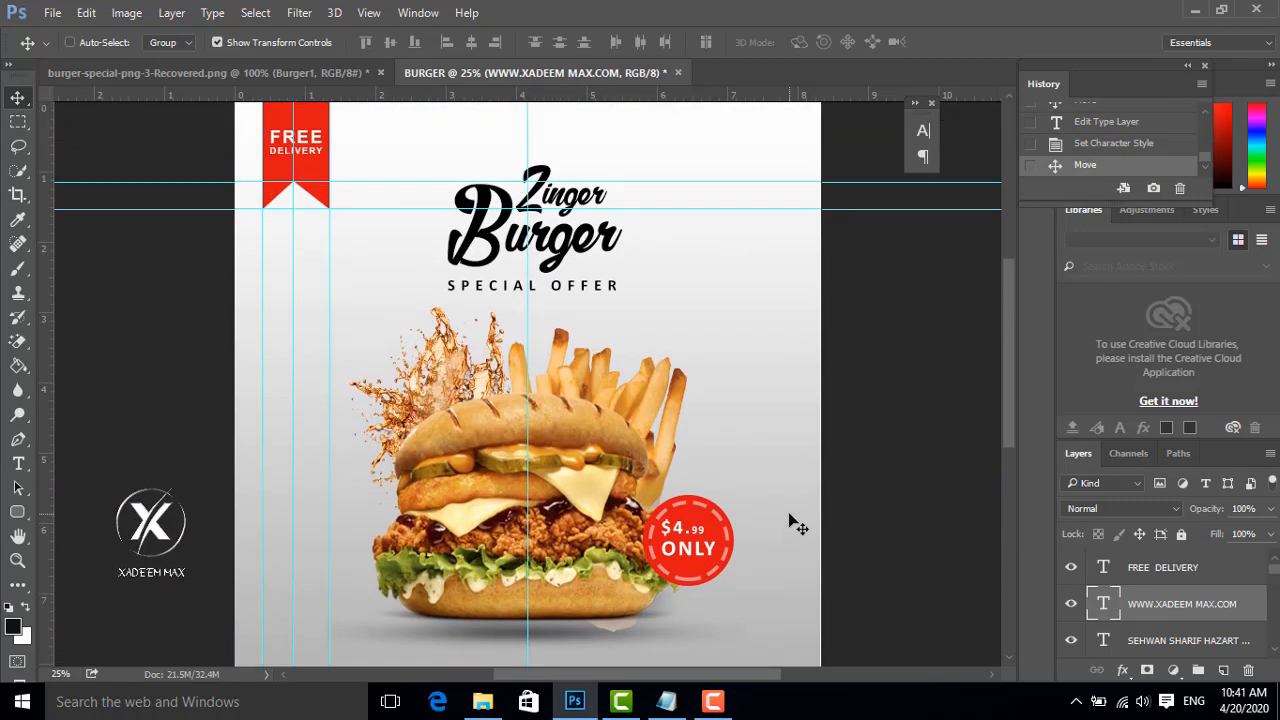
pyautogui.click(1195, 10)
pyautogui.moveTo(175, 40); pyautogui.dragTo(638, 278)
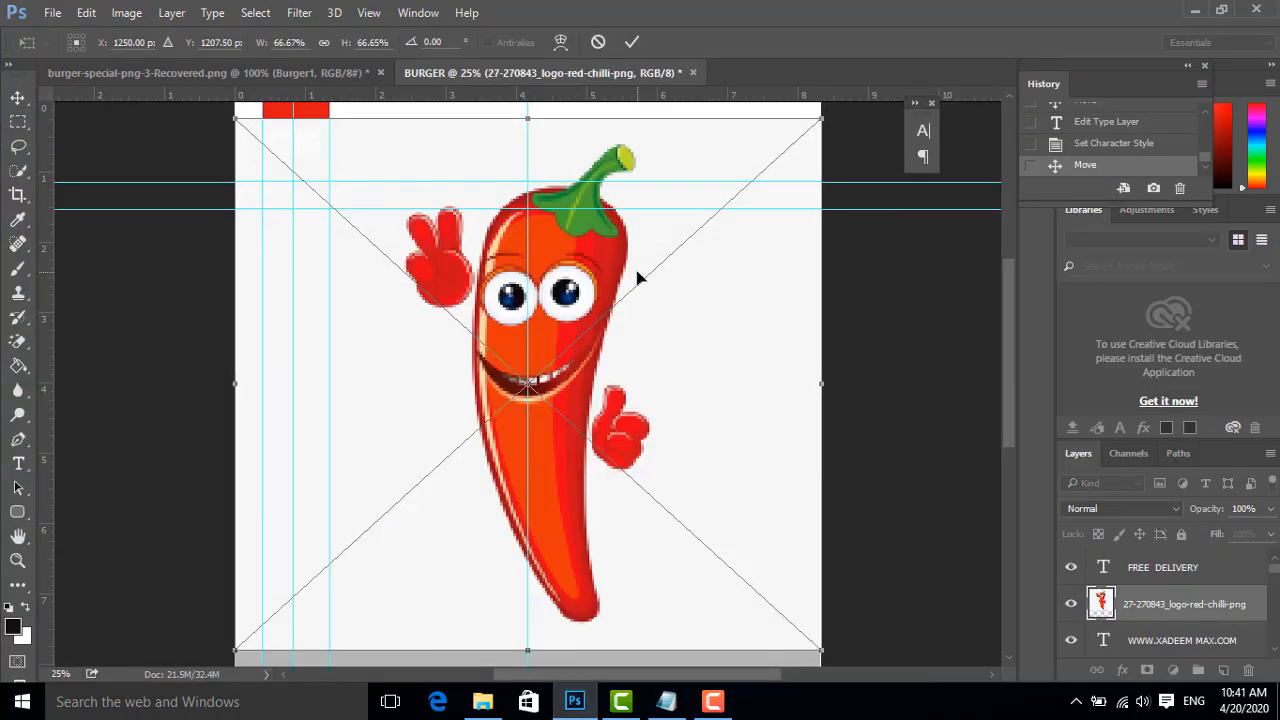
pyautogui.click(632, 42)
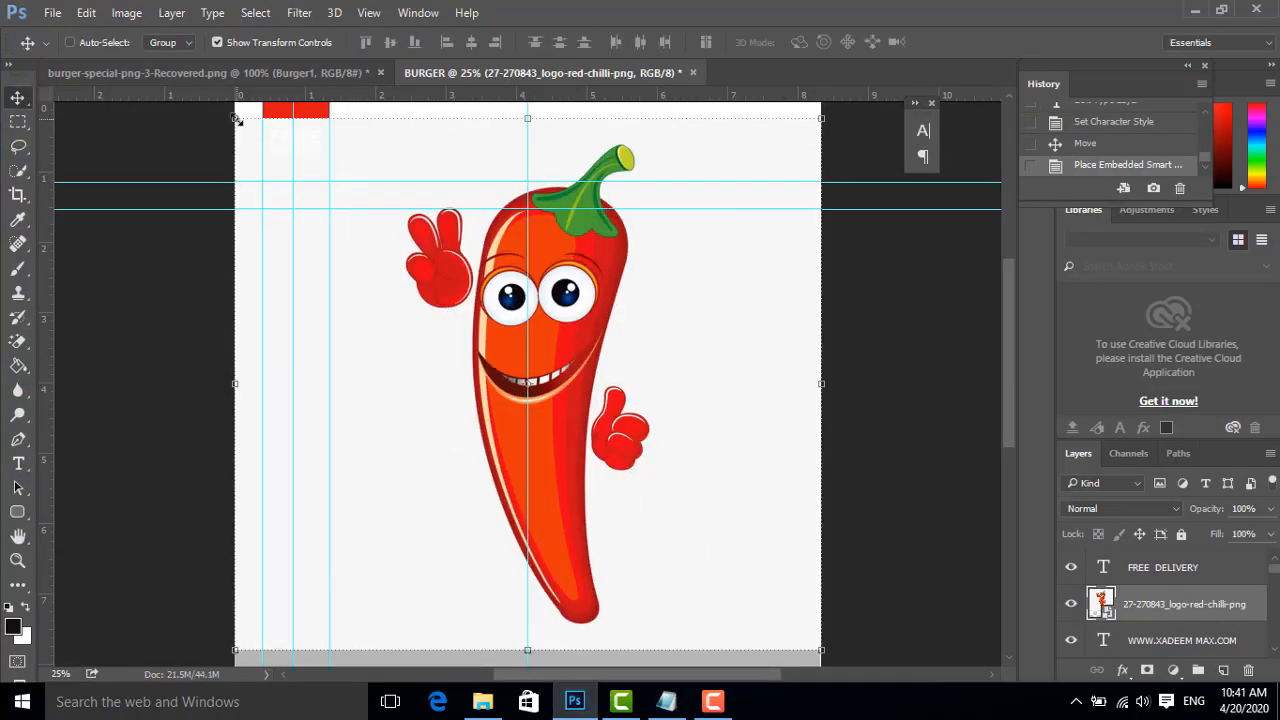
# - Scale the chilli image down to about 13.7% and move it beside the Zinger Burger title, near the poster's upper right corner
pyautogui.hotkey('ctrl', 't')
pyautogui.moveTo(235, 118); pyautogui.dragTo(726, 589)
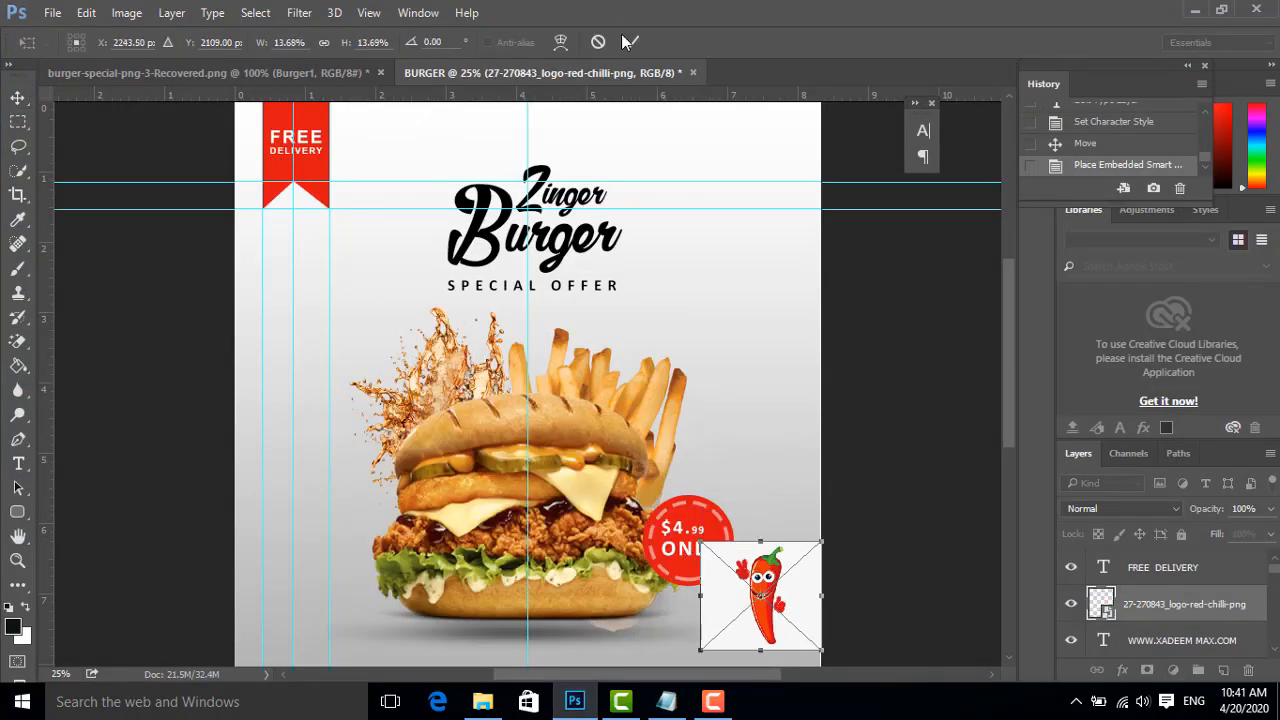
pyautogui.click(632, 42)
pyautogui.moveTo(795, 565); pyautogui.dragTo(752, 178)
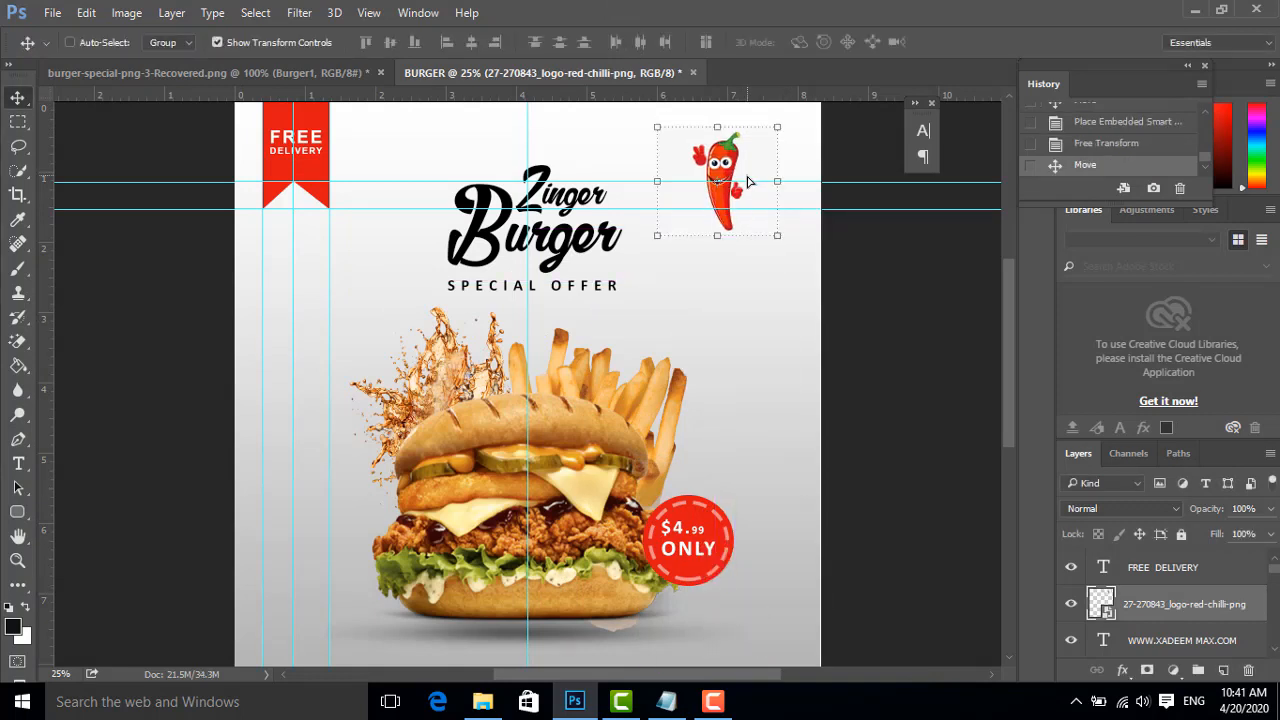
# - Shrink the chilli image further to about 7.1% and move it up about 0.34 in, level with the two horizontal guides
pyautogui.scroll(3, 752, 180)
pyautogui.moveTo(655, 199); pyautogui.dragTo(715, 254)
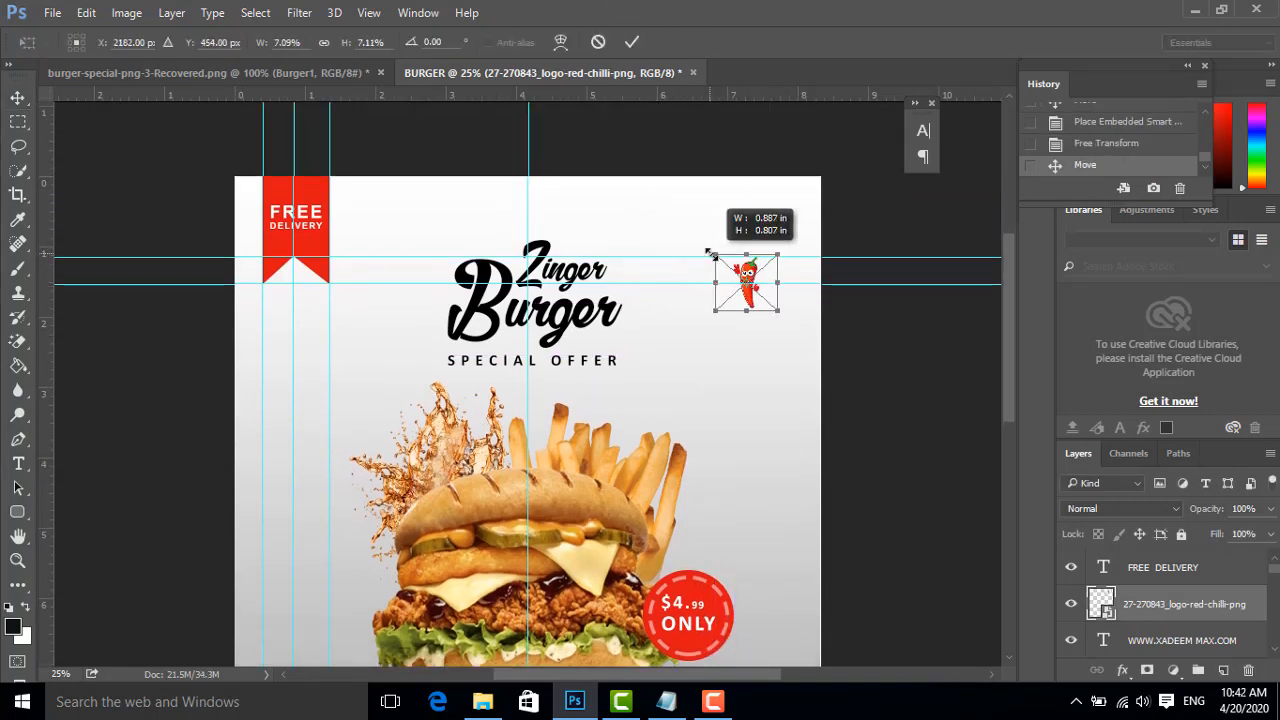
pyautogui.click(634, 42)
pyautogui.moveTo(772, 300); pyautogui.dragTo(766, 274)
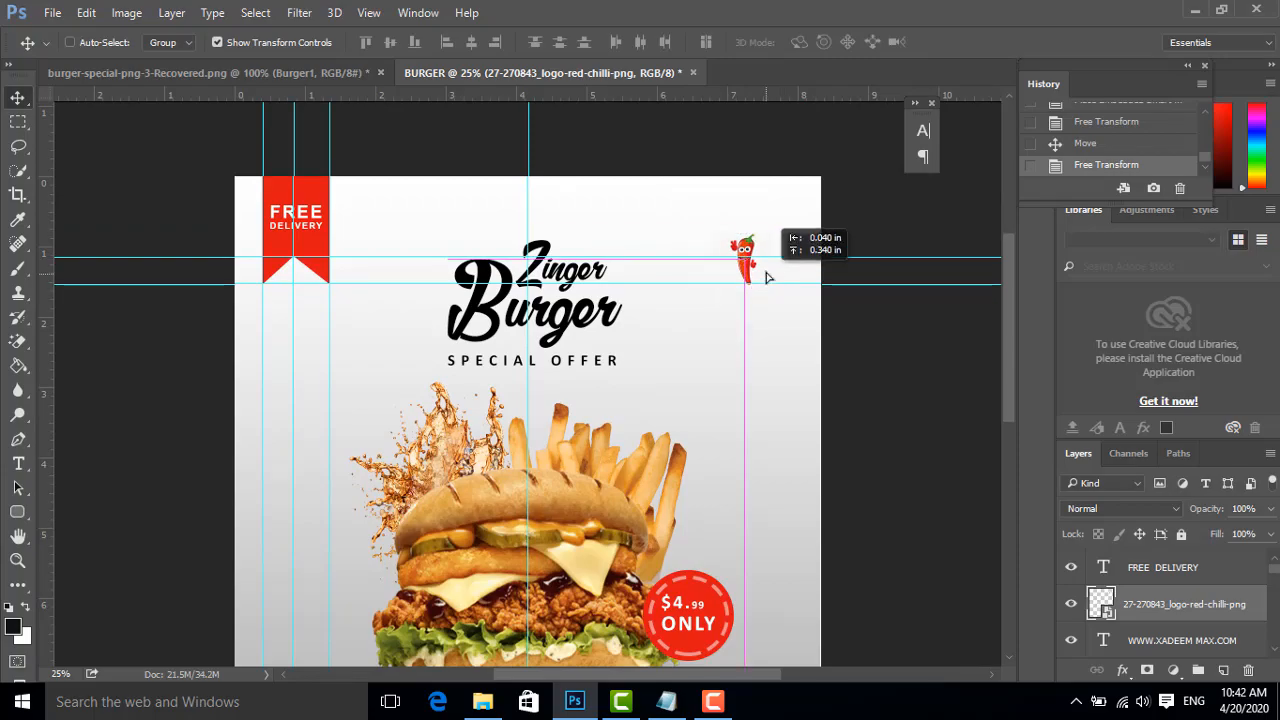